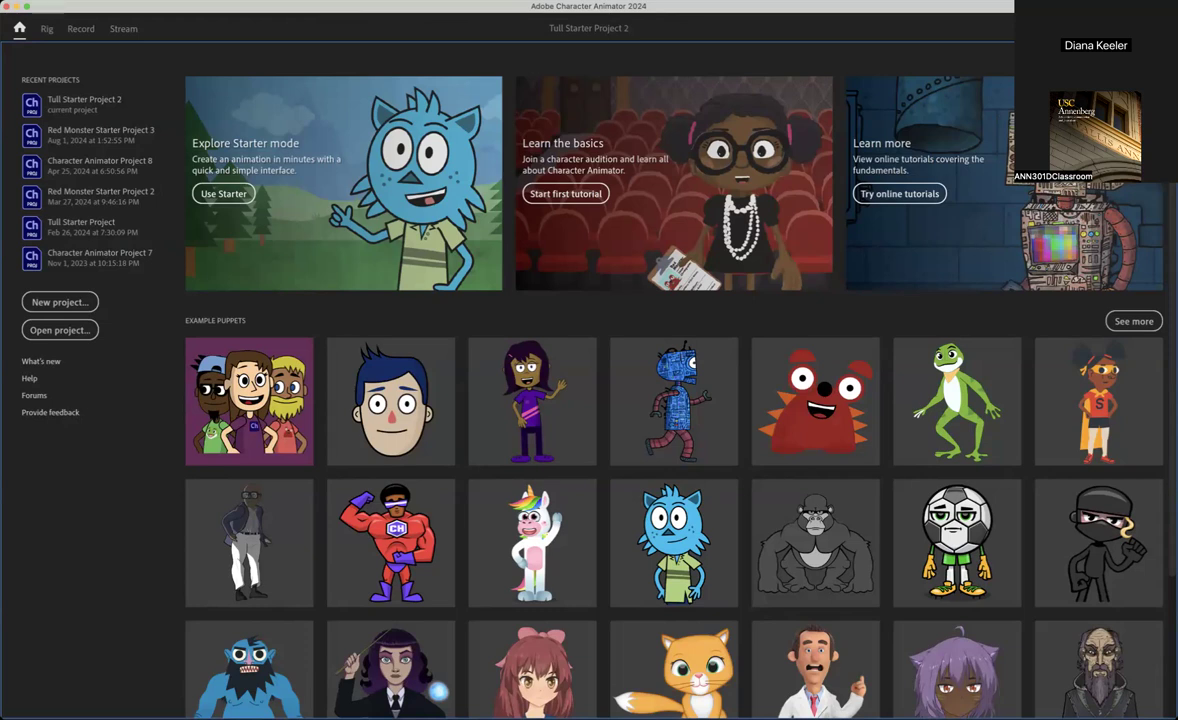
Bring up the choice between Starter and Pro modes and stay in Pro.
left_click(1070, 28)
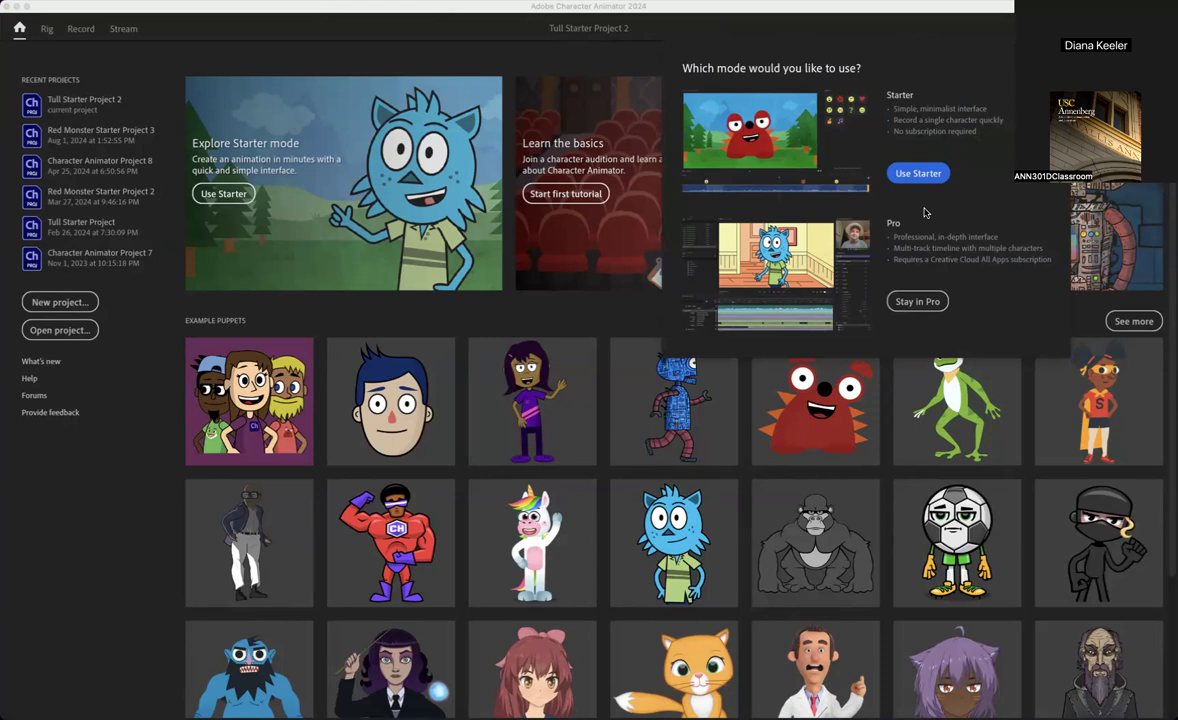
left_click(920, 301)
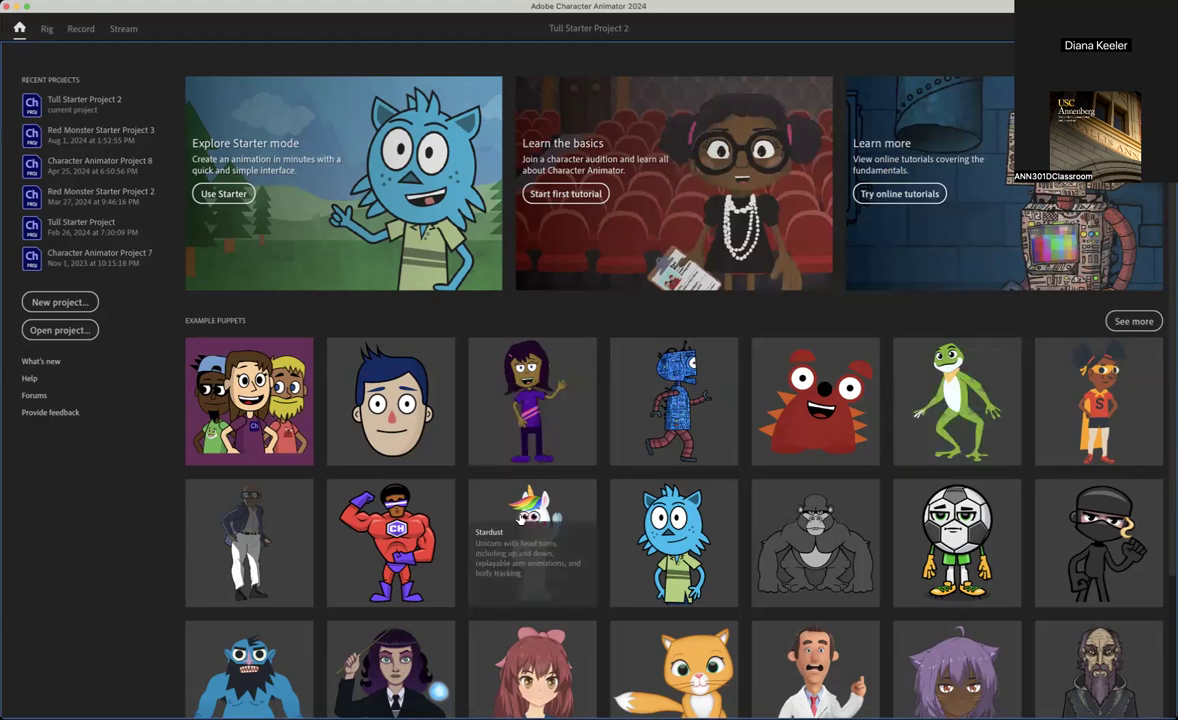
Browse the example puppets, open Red Monster in a new scene, and calibrate the camera tracking.
scroll(1064, 414, "down", 2)
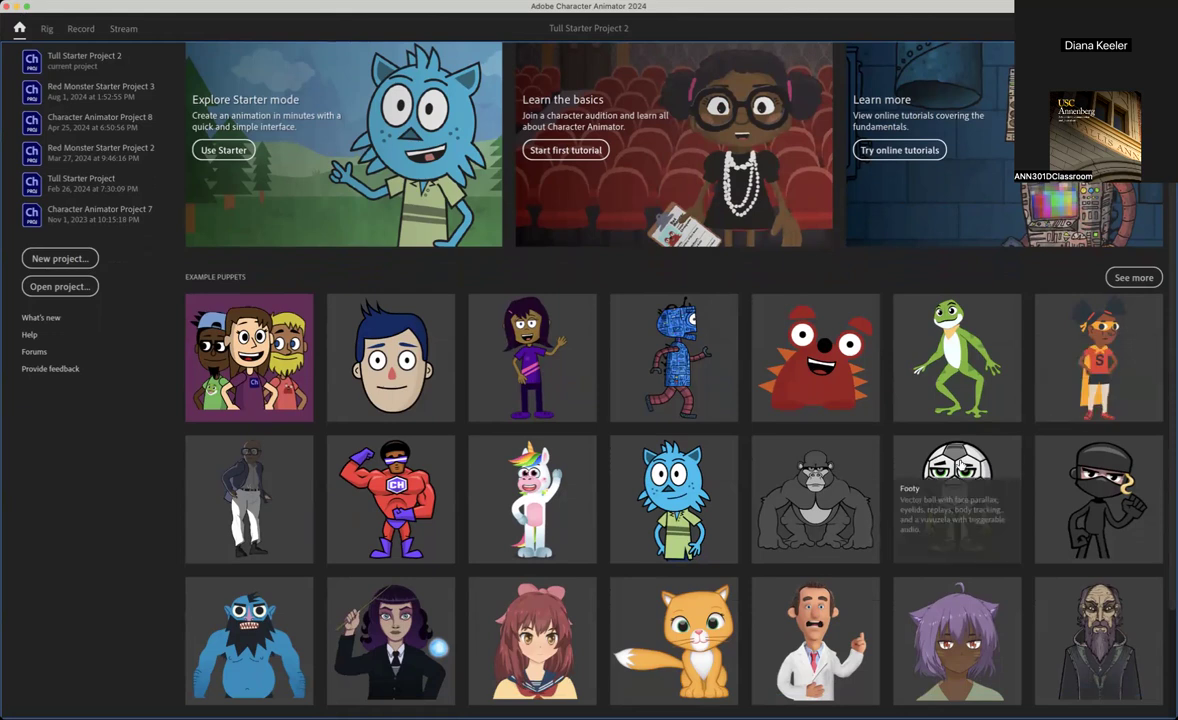
scroll(943, 394, "down", 1)
scroll(943, 394, "down", 5)
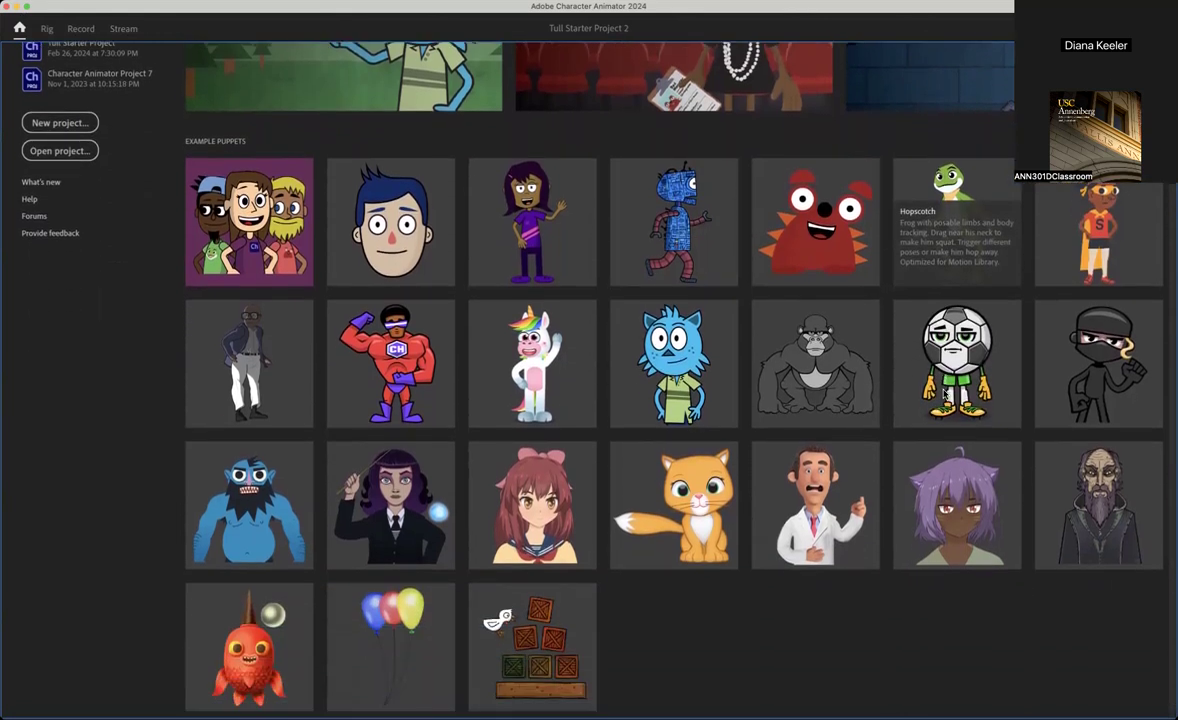
scroll(945, 393, "up", 8)
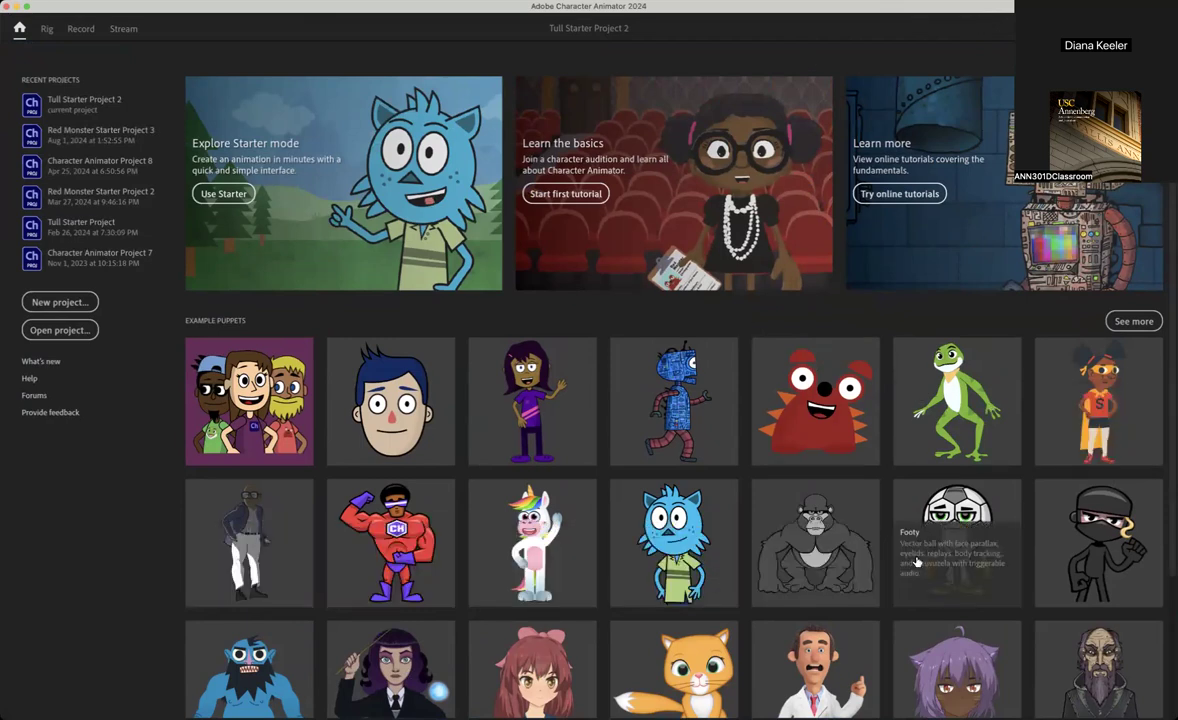
scroll(880, 530, "down", 1)
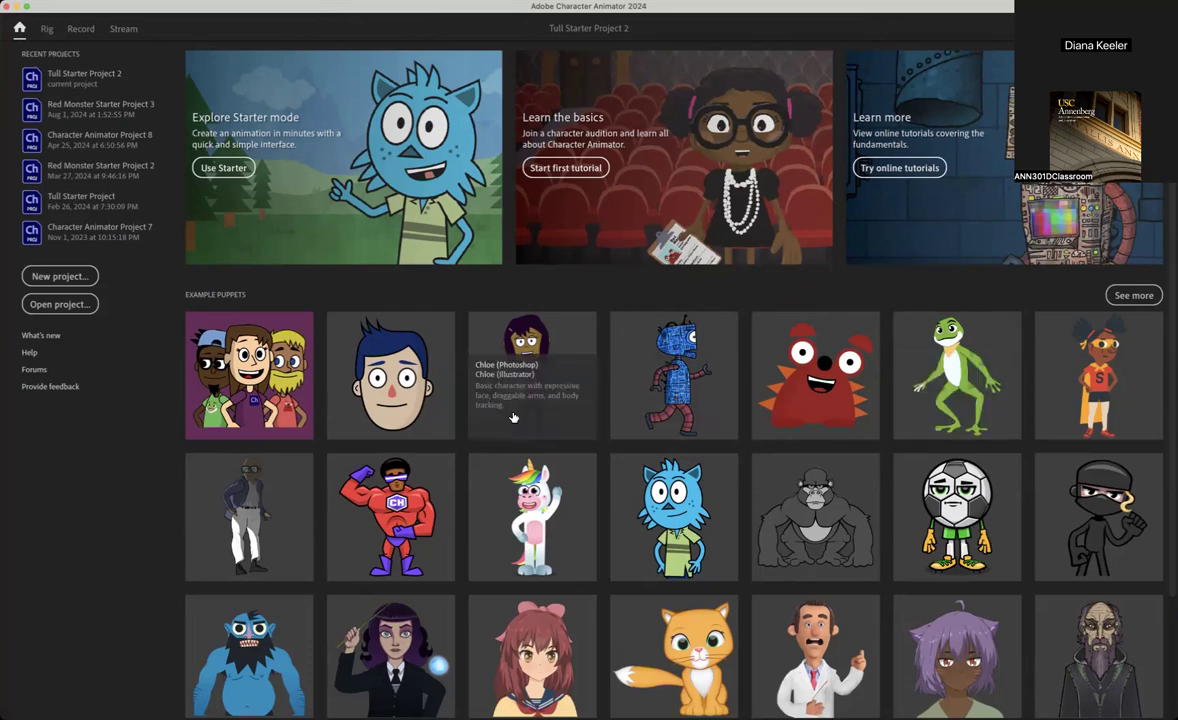
left_click(838, 389)
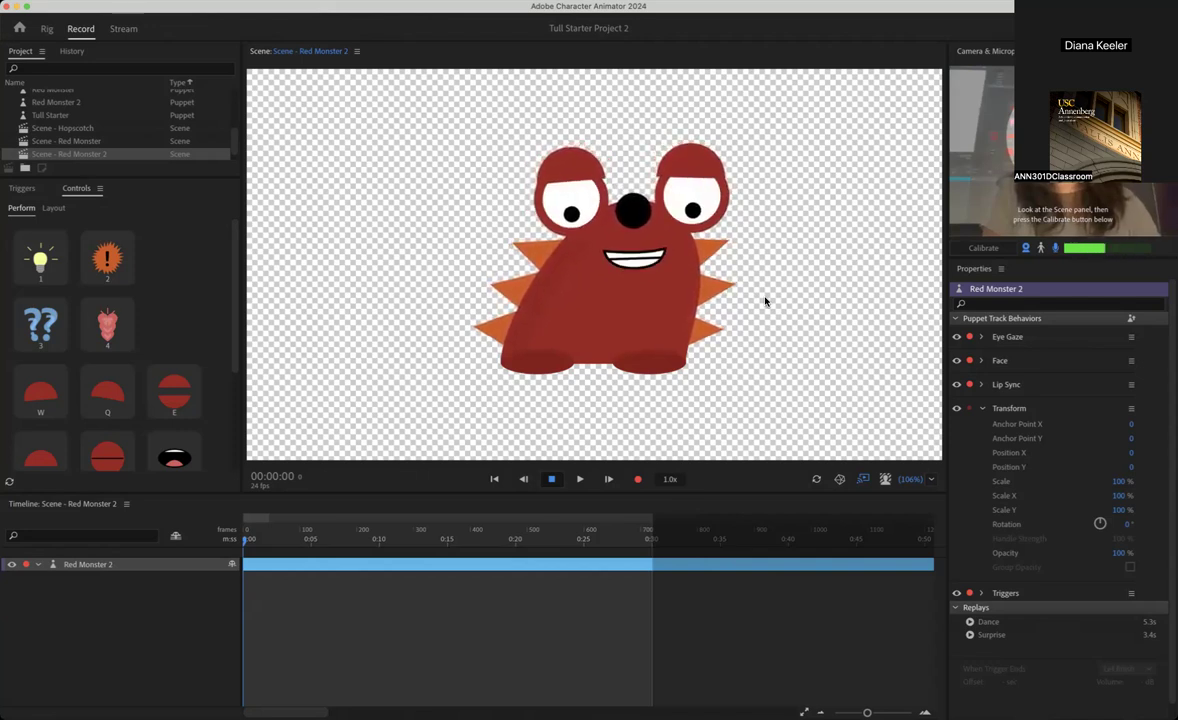
left_click(985, 248)
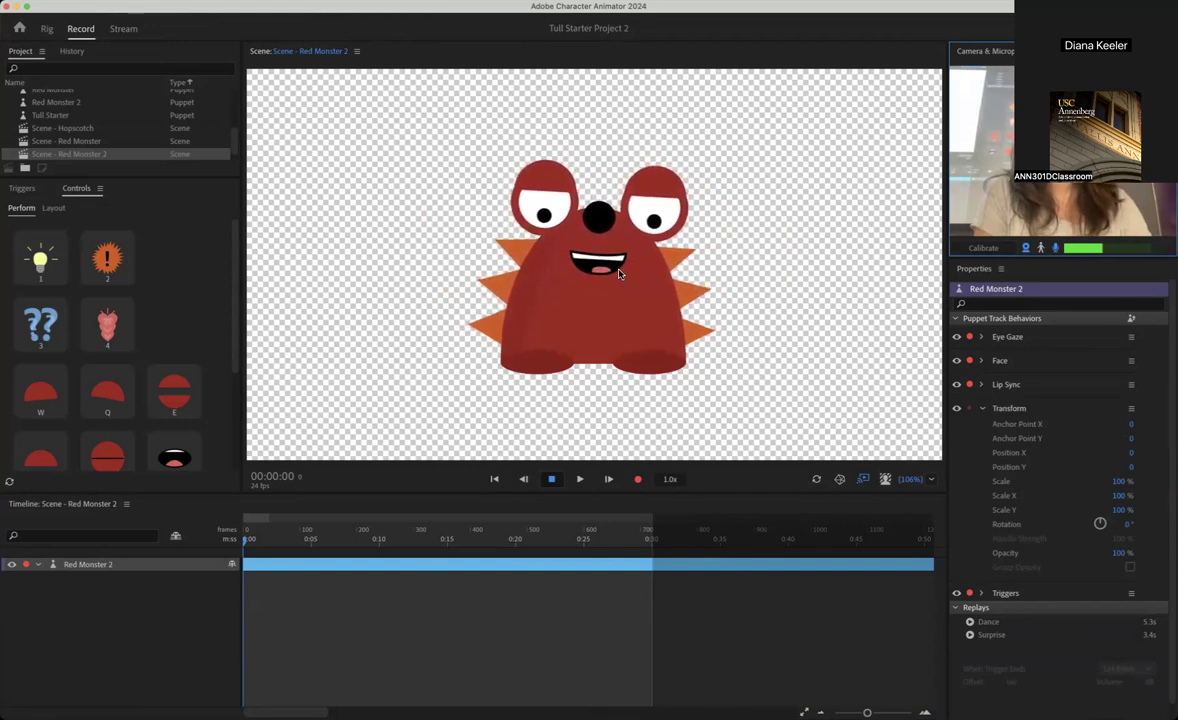
Look through the full list of triggers available for the Red Monster 2 puppet.
scroll(1037, 425, "down", 1)
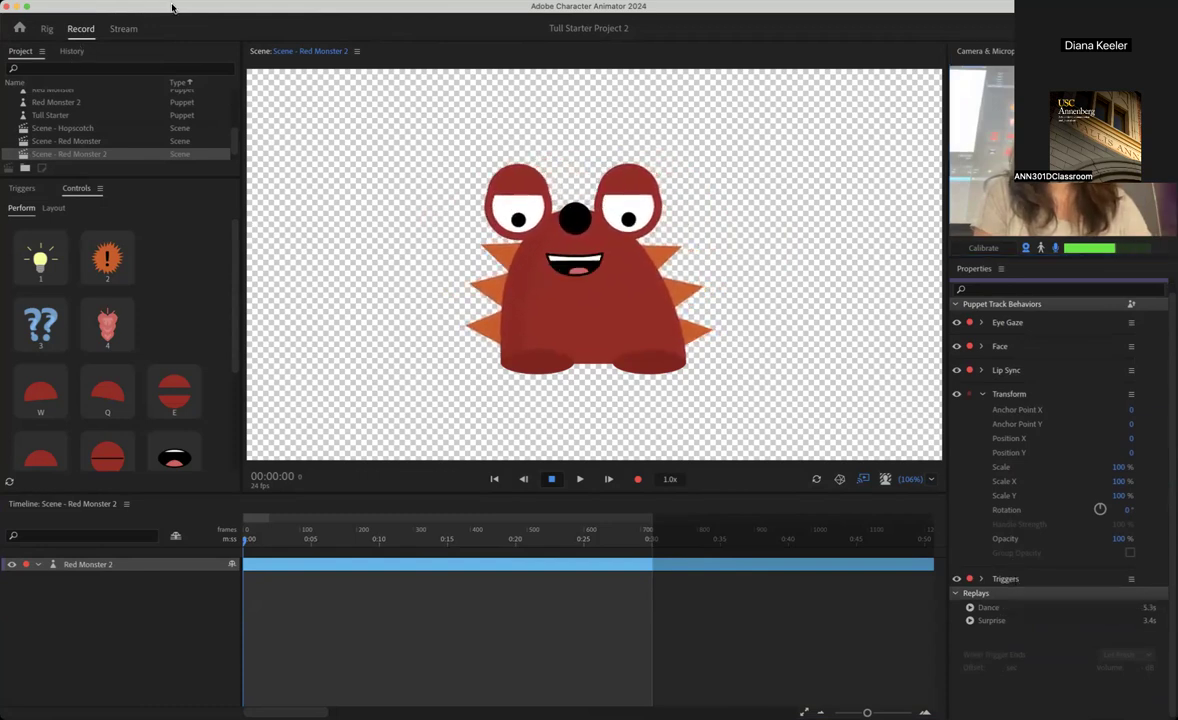
left_click(28, 190)
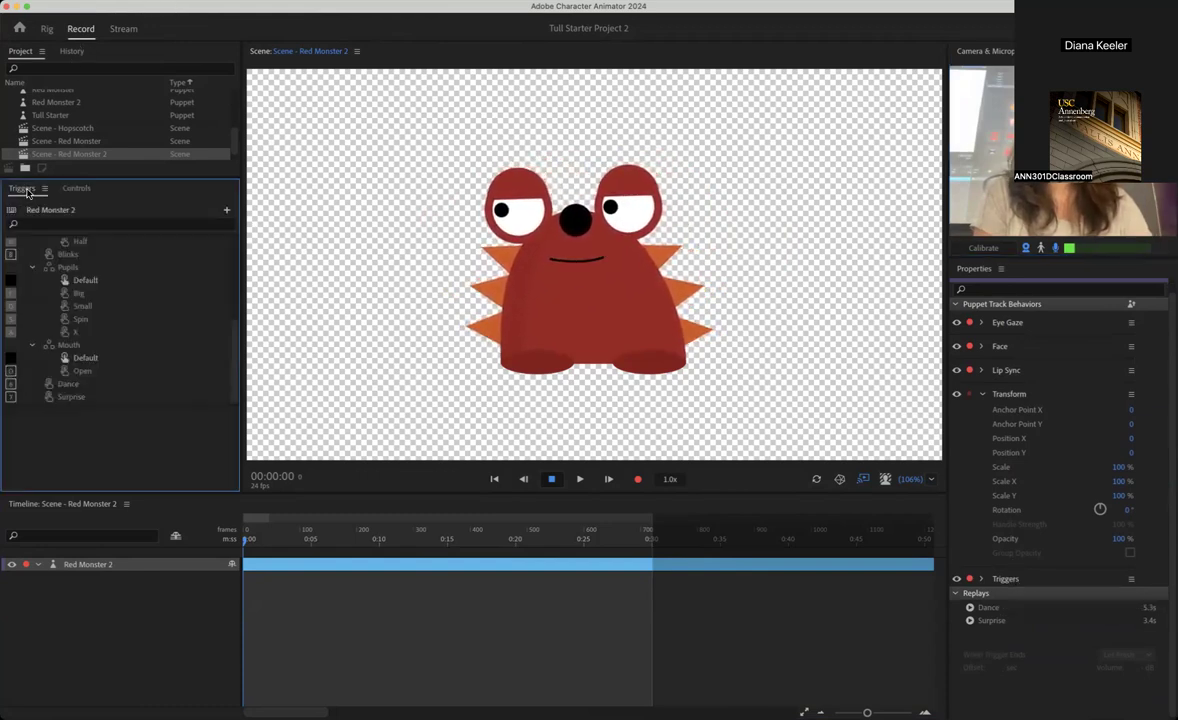
scroll(132, 317, "down", 4)
scroll(132, 317, "up", 3)
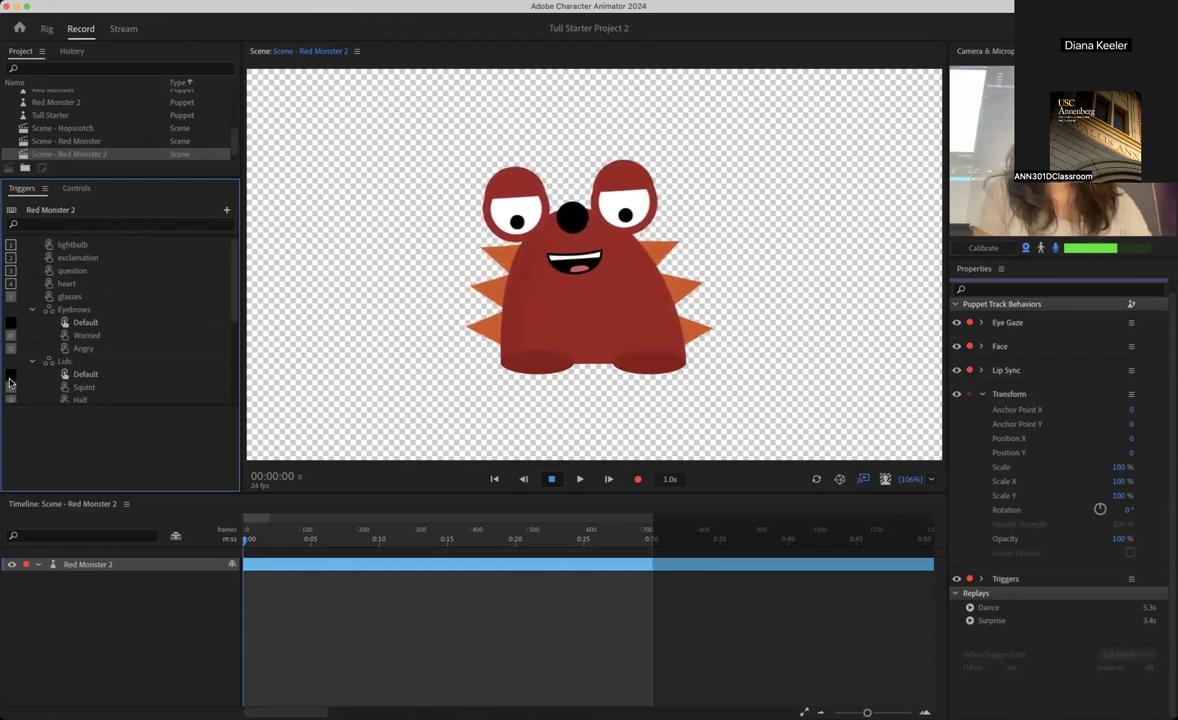
Test the lightbulb, exclamation, question and heart triggers on the Red Monster puppet from its performance controls.
left_click(78, 189)
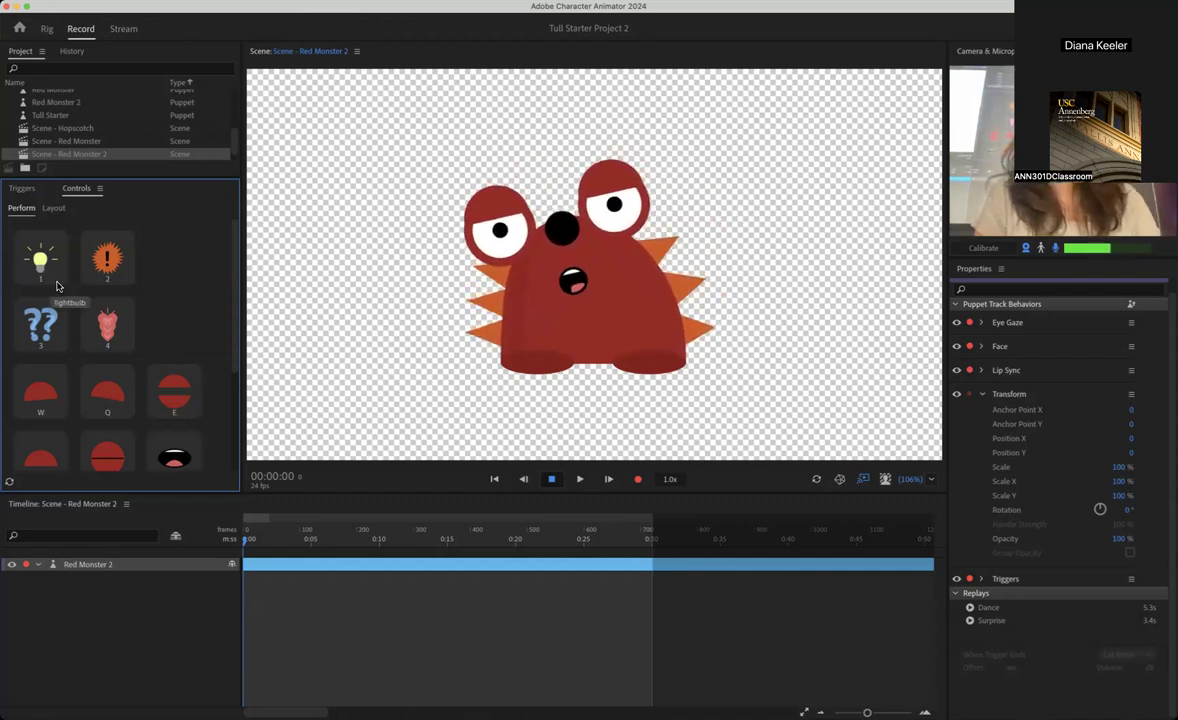
key("1")
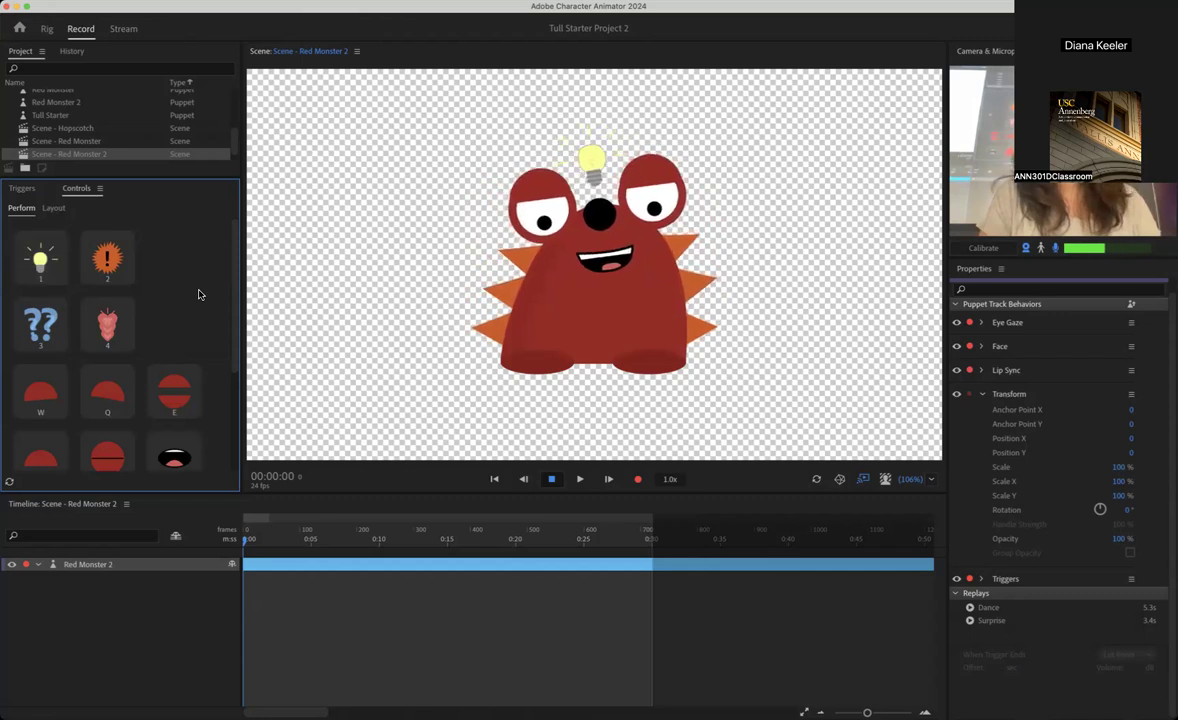
key("2")
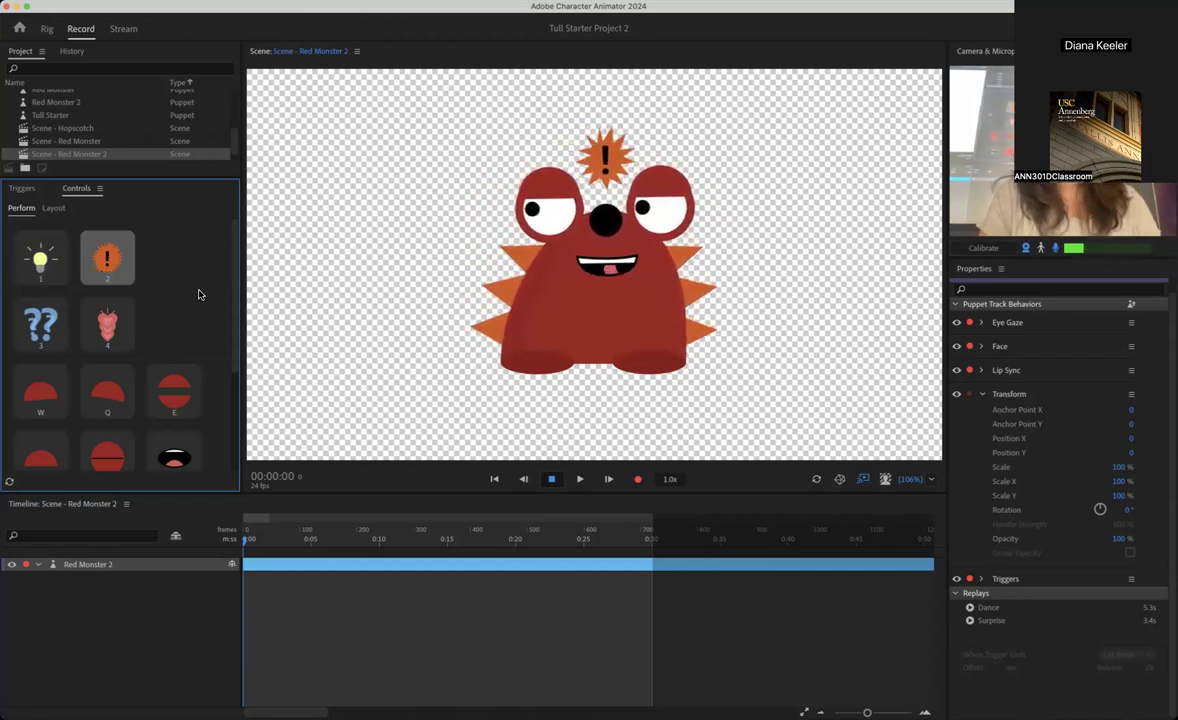
key("3")
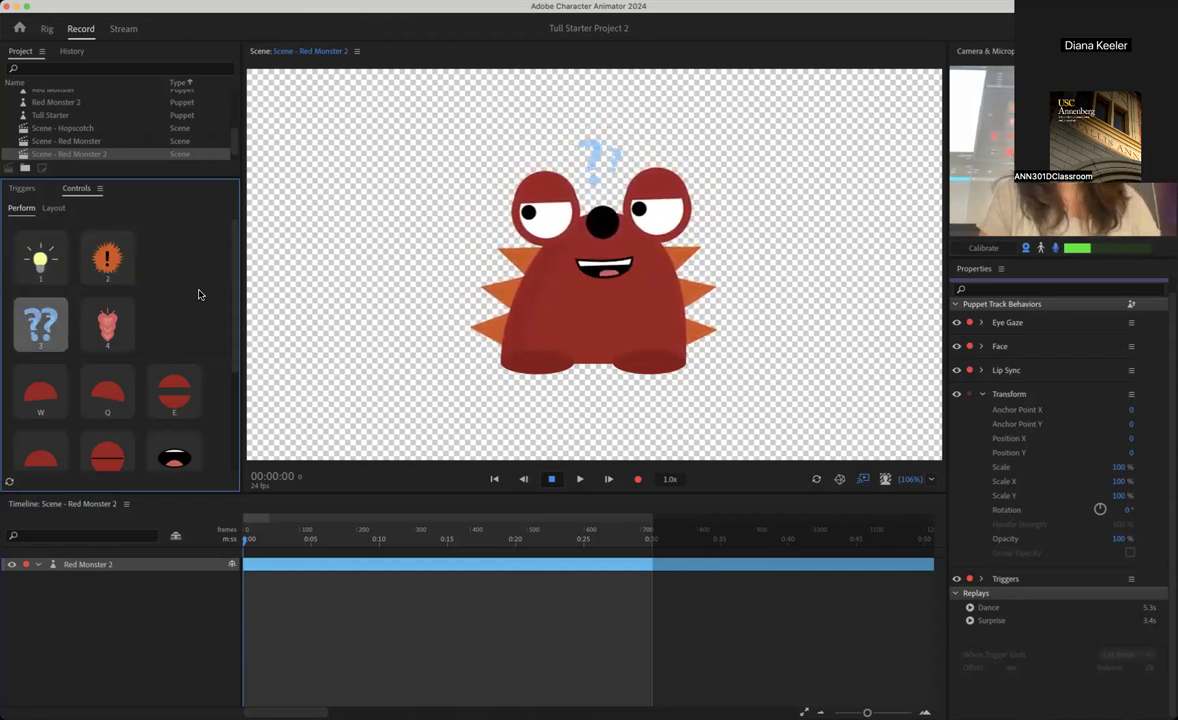
key("4")
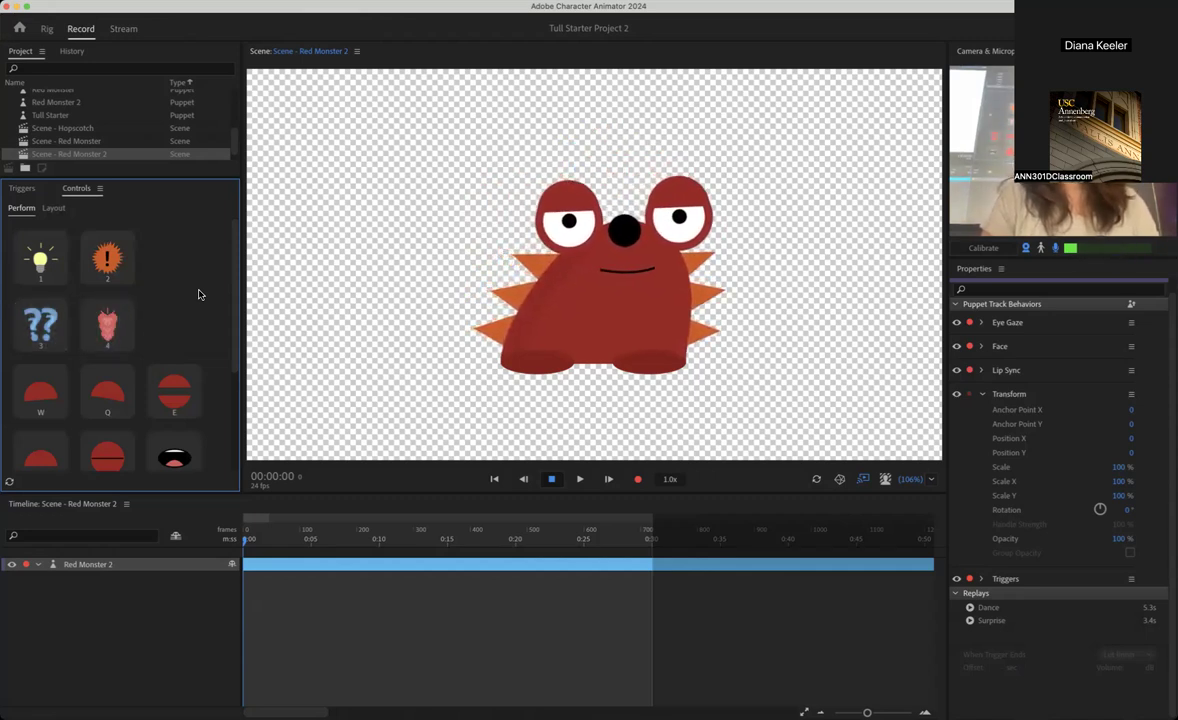
Test the Worried and Angry eyebrow triggers and the Squint lid trigger on the Red Monster puppet.
scroll(198, 294, "down", 3)
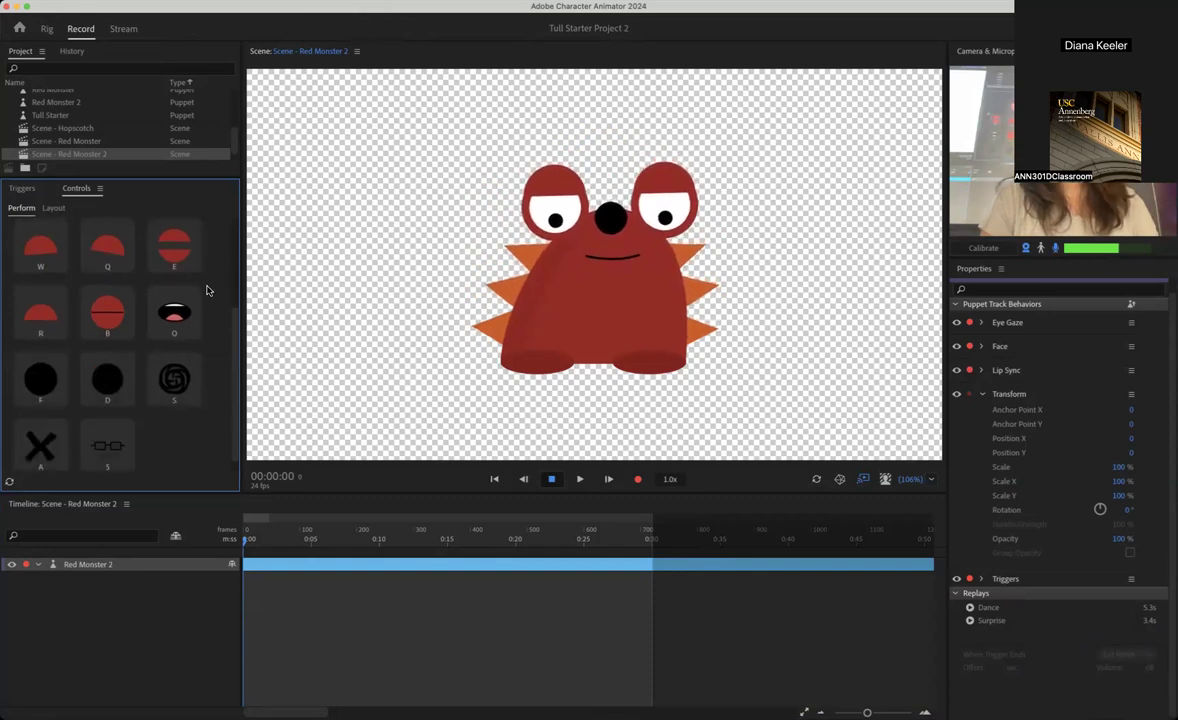
scroll(207, 290, "down", 1)
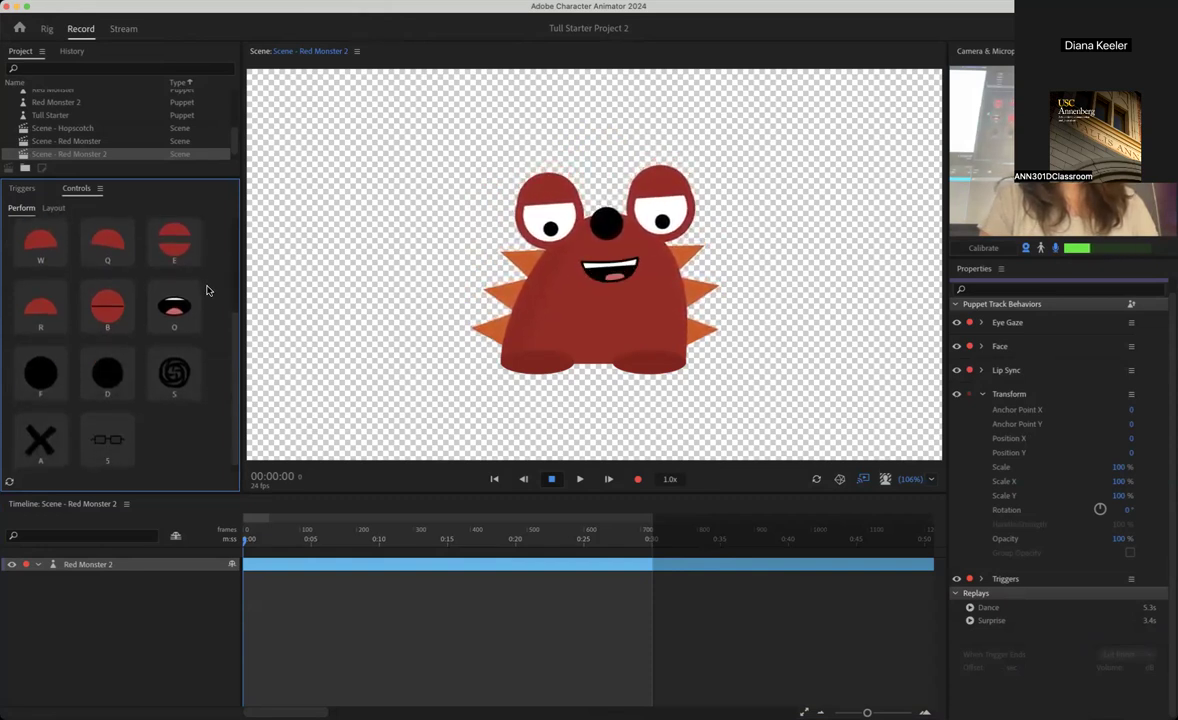
key("w")
key("w")
key("w")
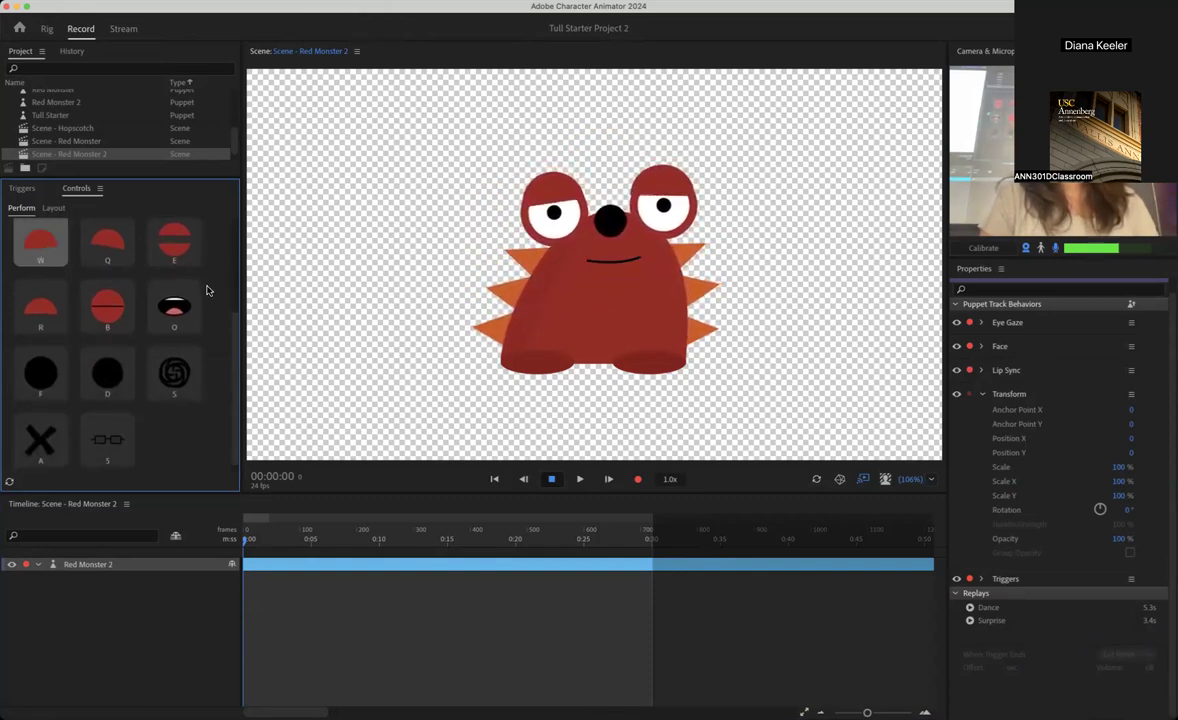
key("w")
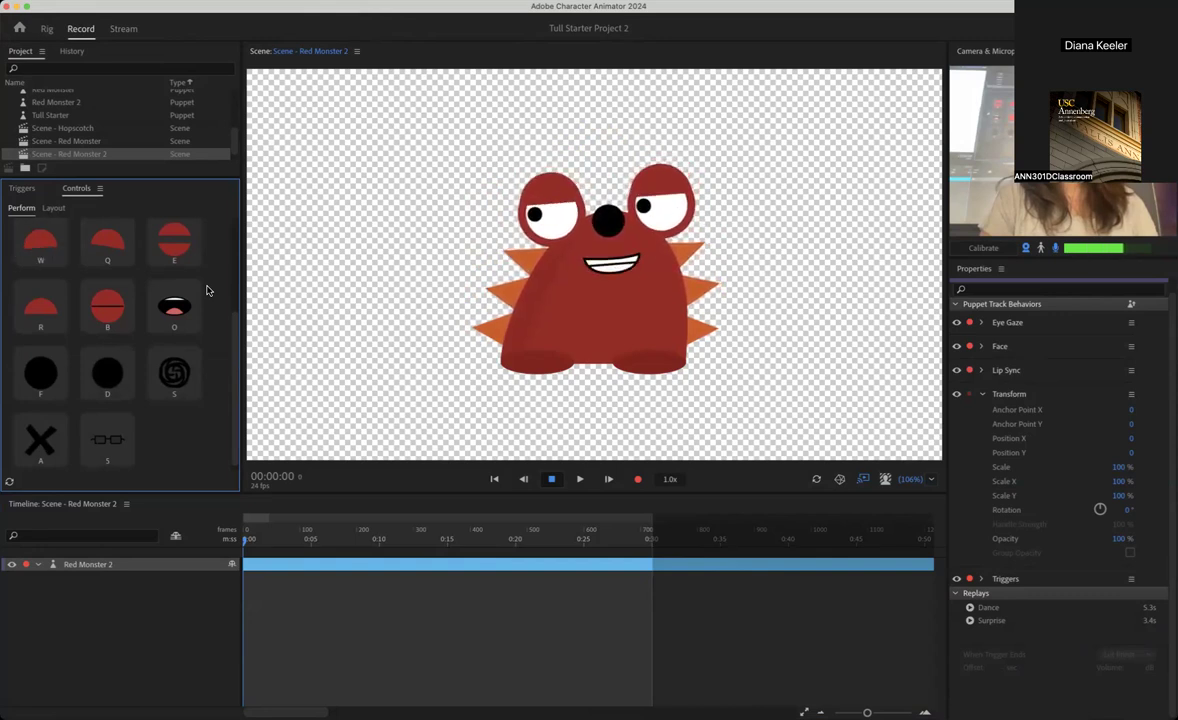
key("q")
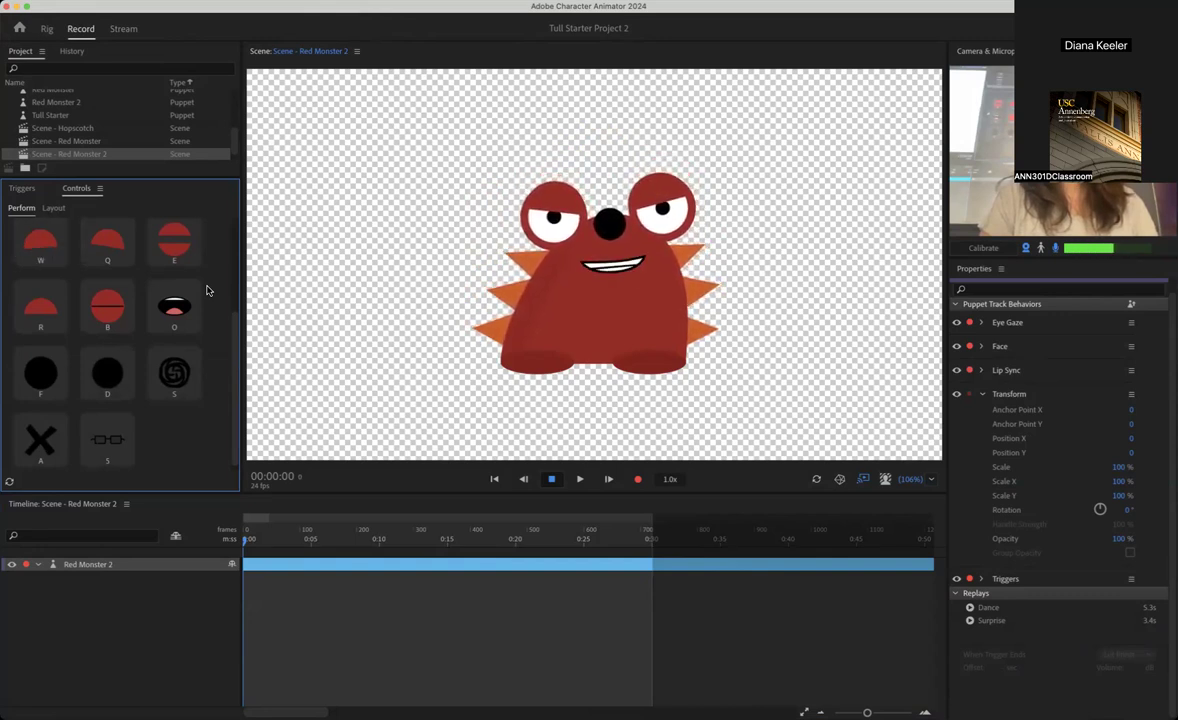
key("q")
key("e")
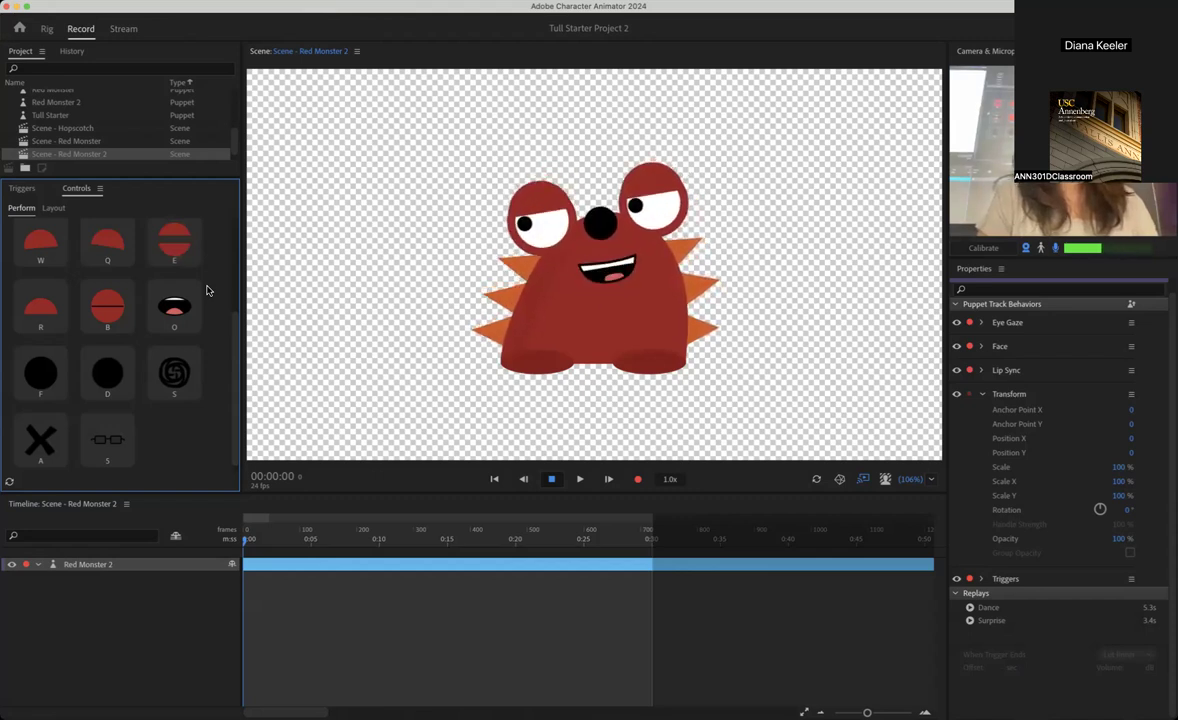
Test the Big, Small, Spin and X pupil triggers on the Red Monster, and toggle its glasses on and off.
key("f")
key("f")
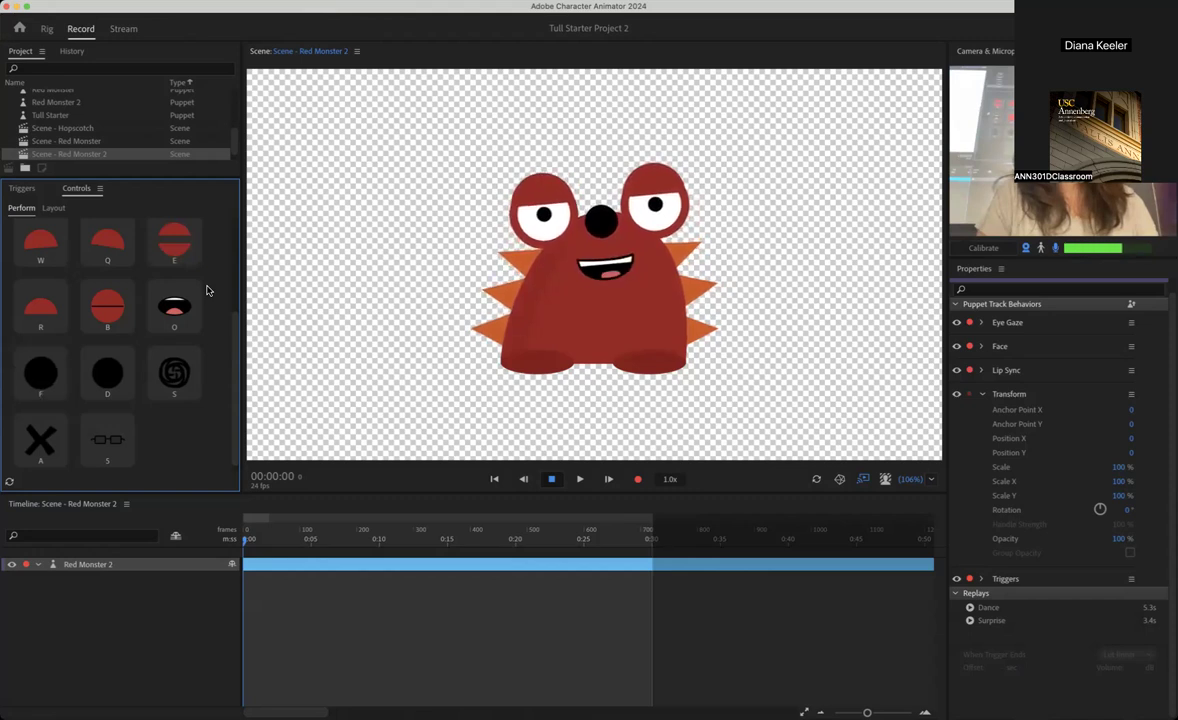
key("d")
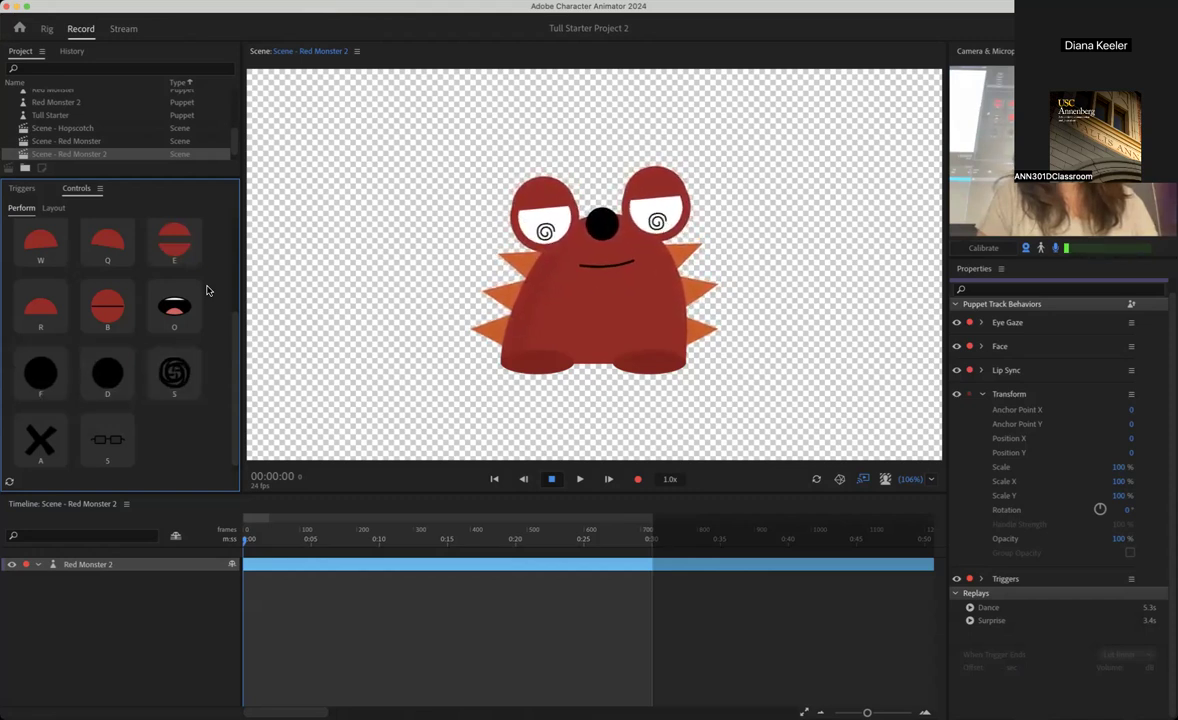
key("a")
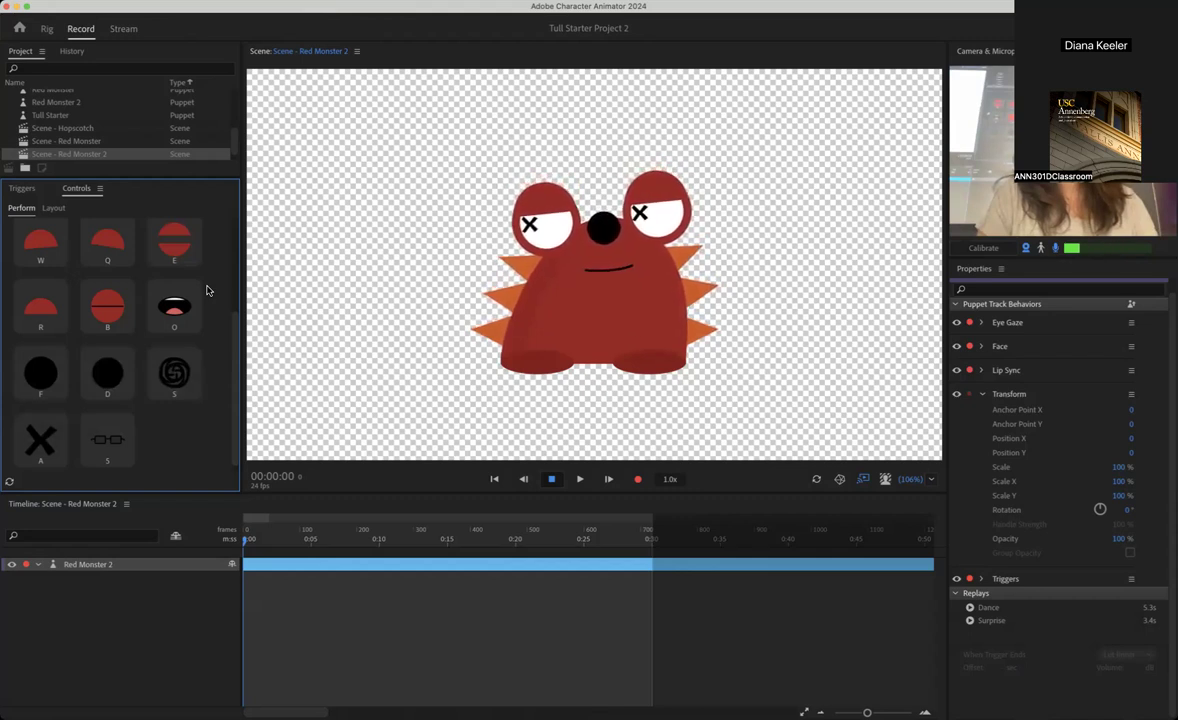
key("f")
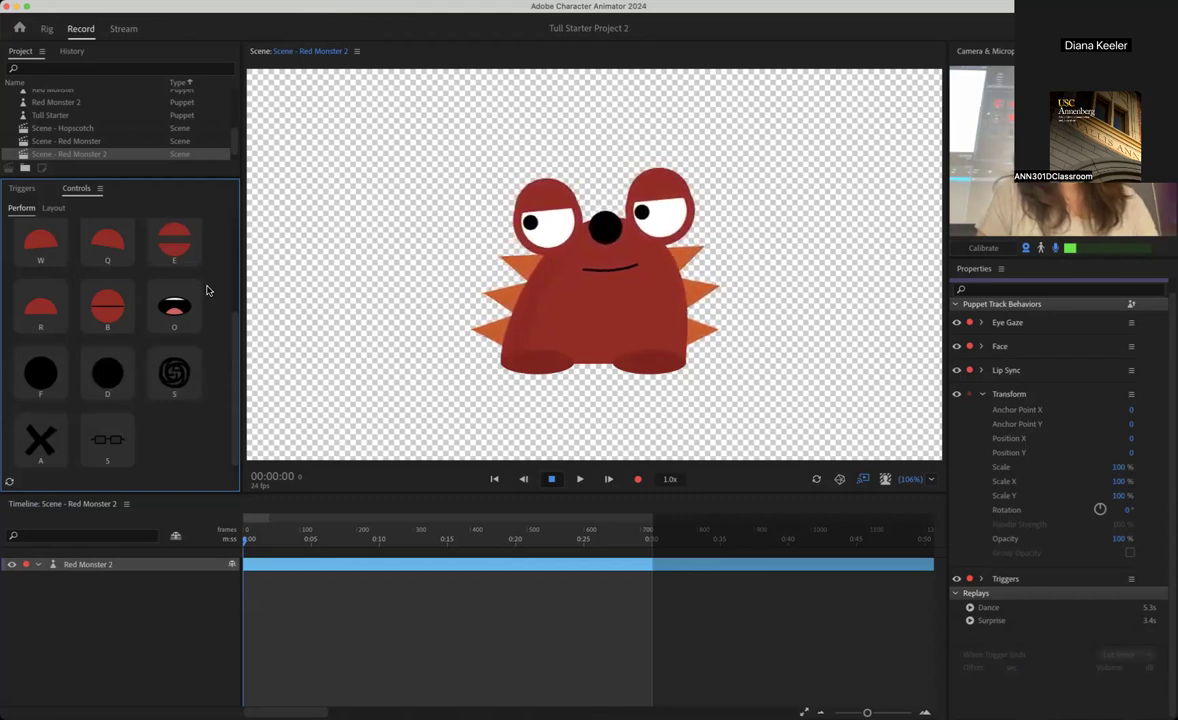
key("5")
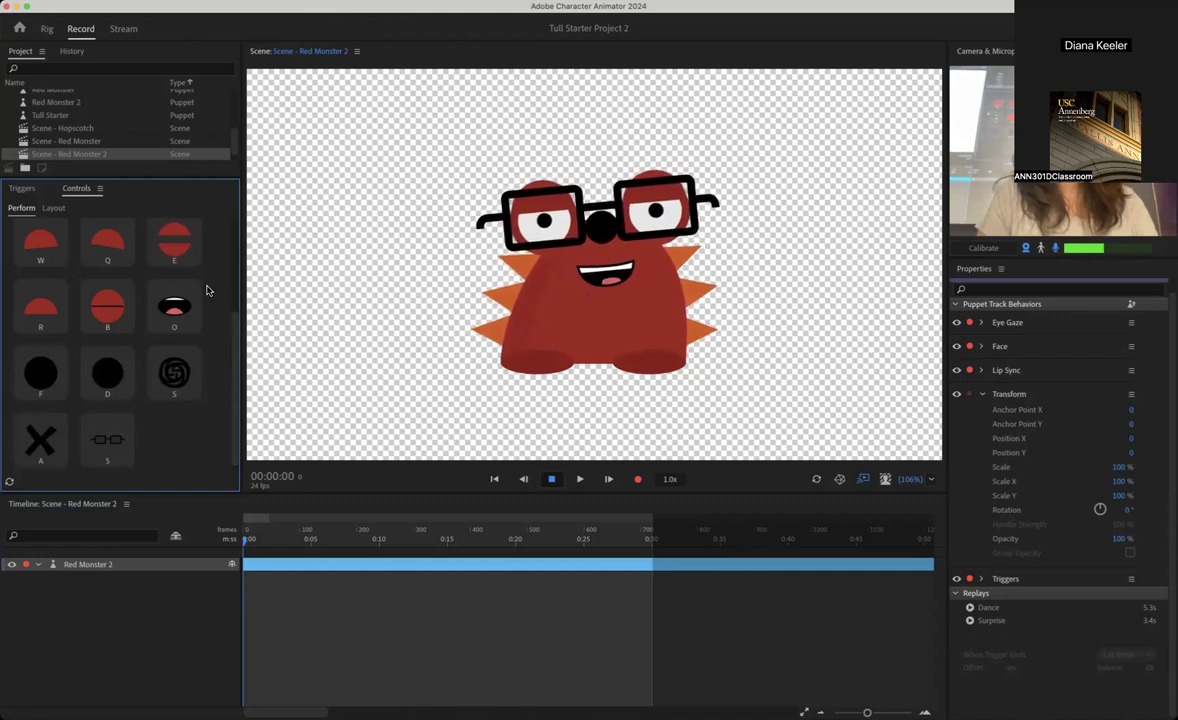
key("5")
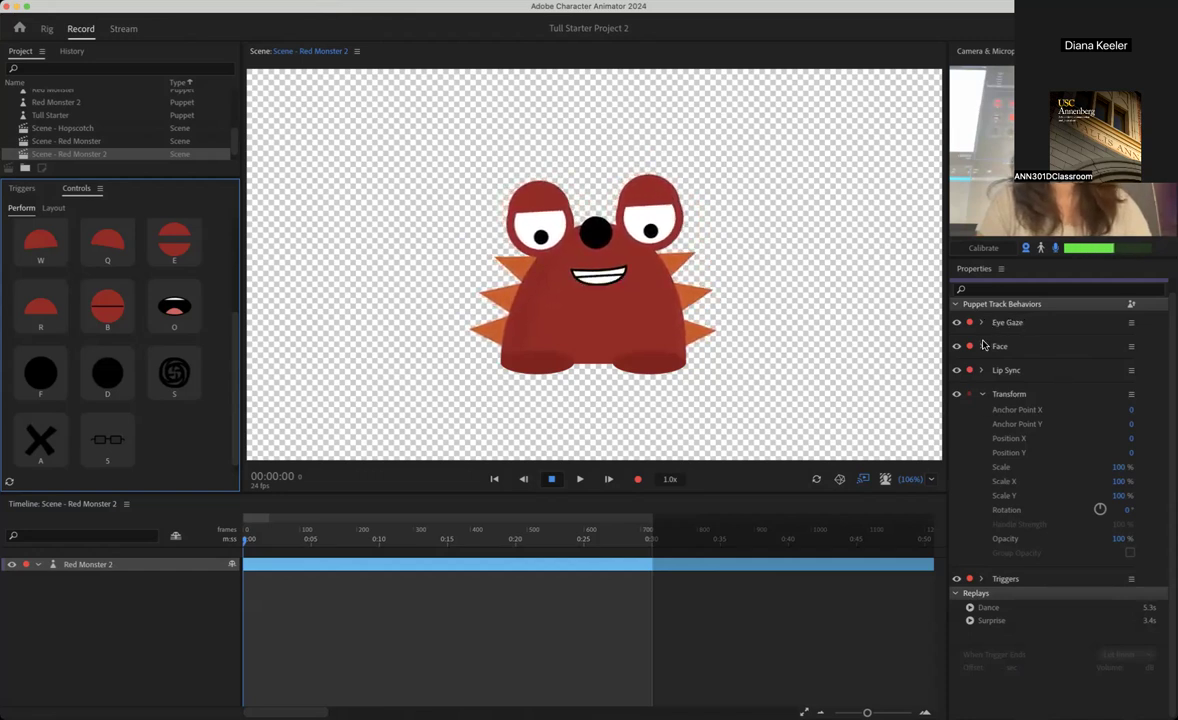
left_click(969, 580)
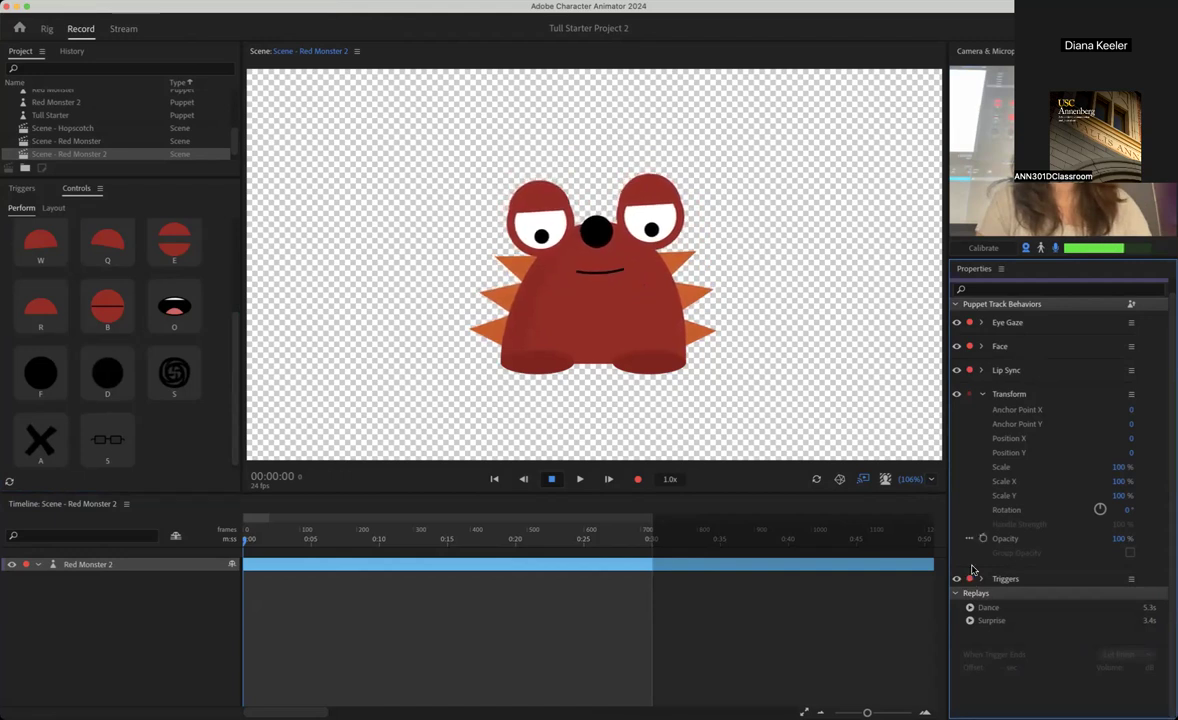
left_click(970, 346)
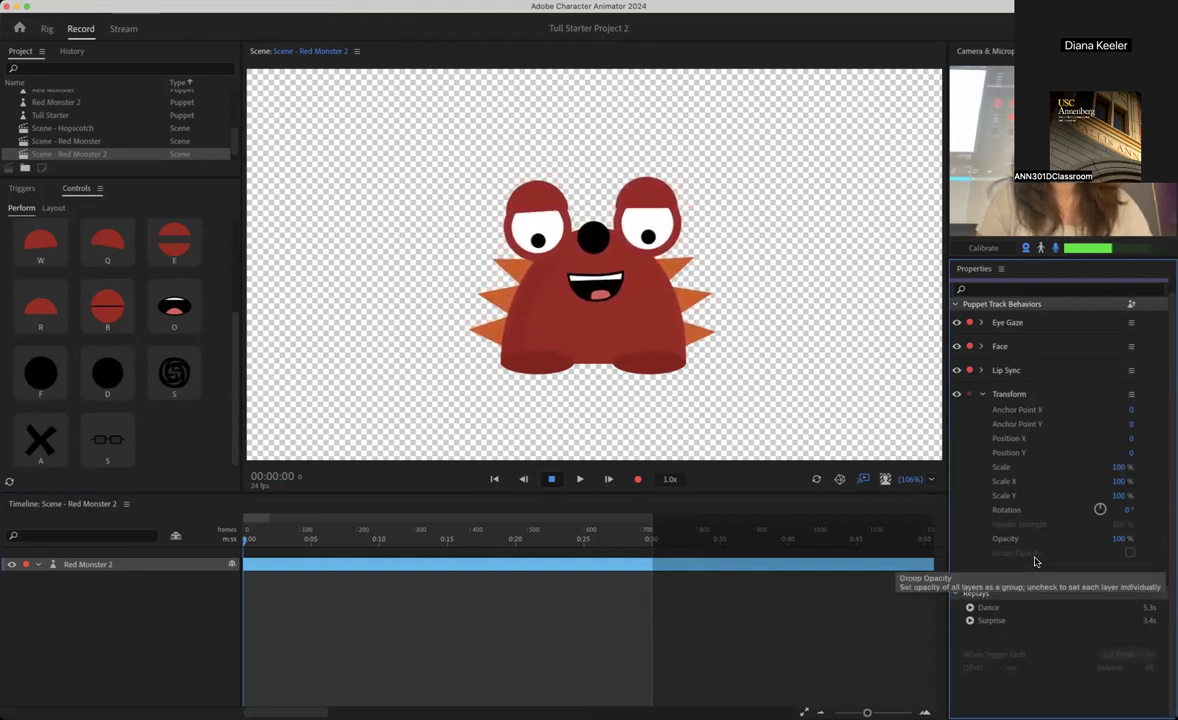
Record a webcam performance of Red Monster 2 of about 32 seconds, firing the lightbulb, question, exclamation and heart triggers during the take.
scroll(117, 384, "up", 3)
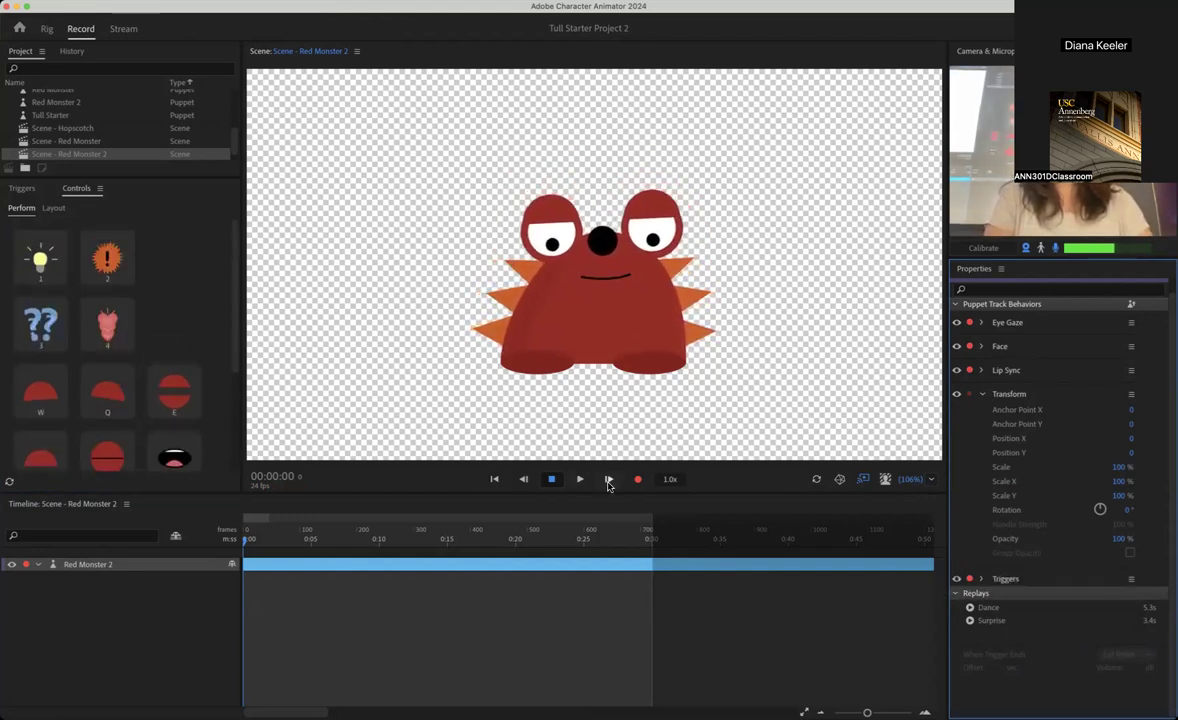
left_click(639, 480)
left_click(639, 480)
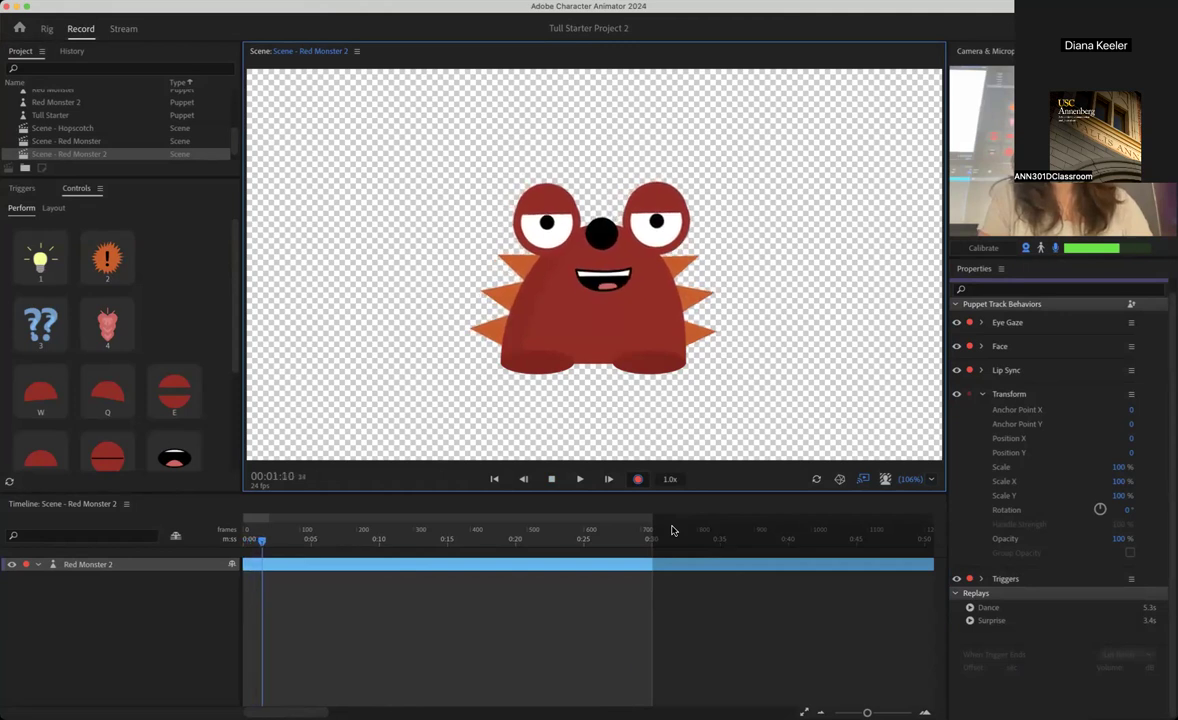
key("1")
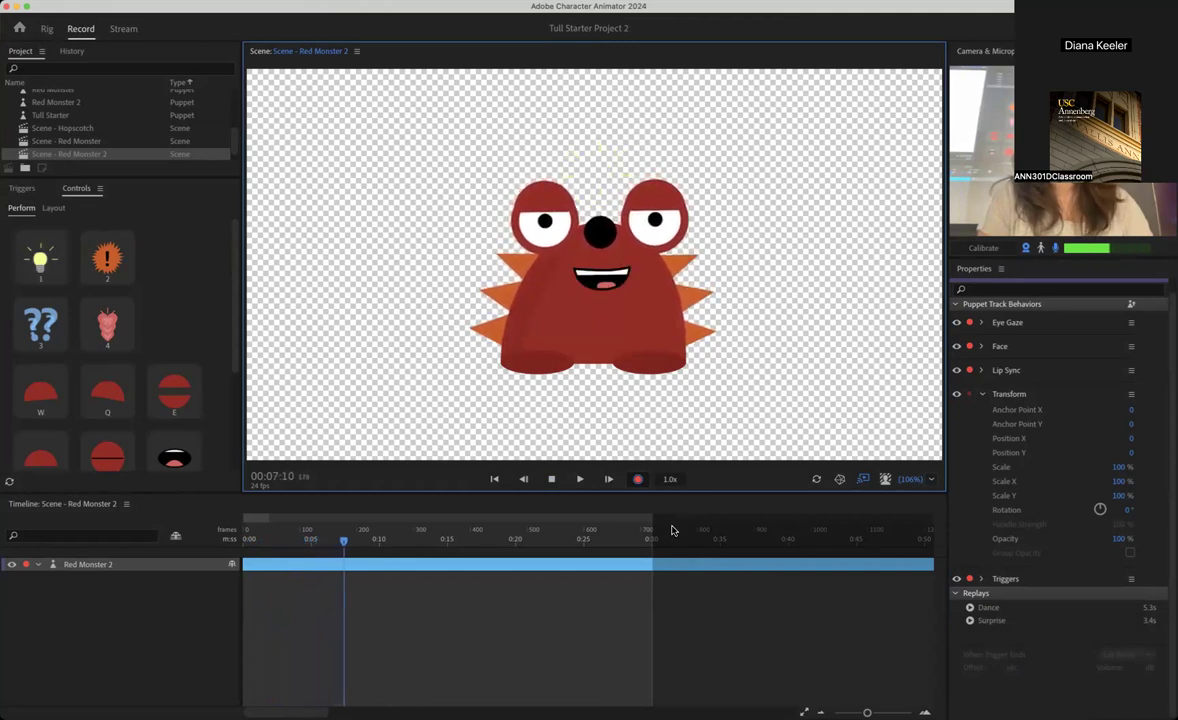
key("3")
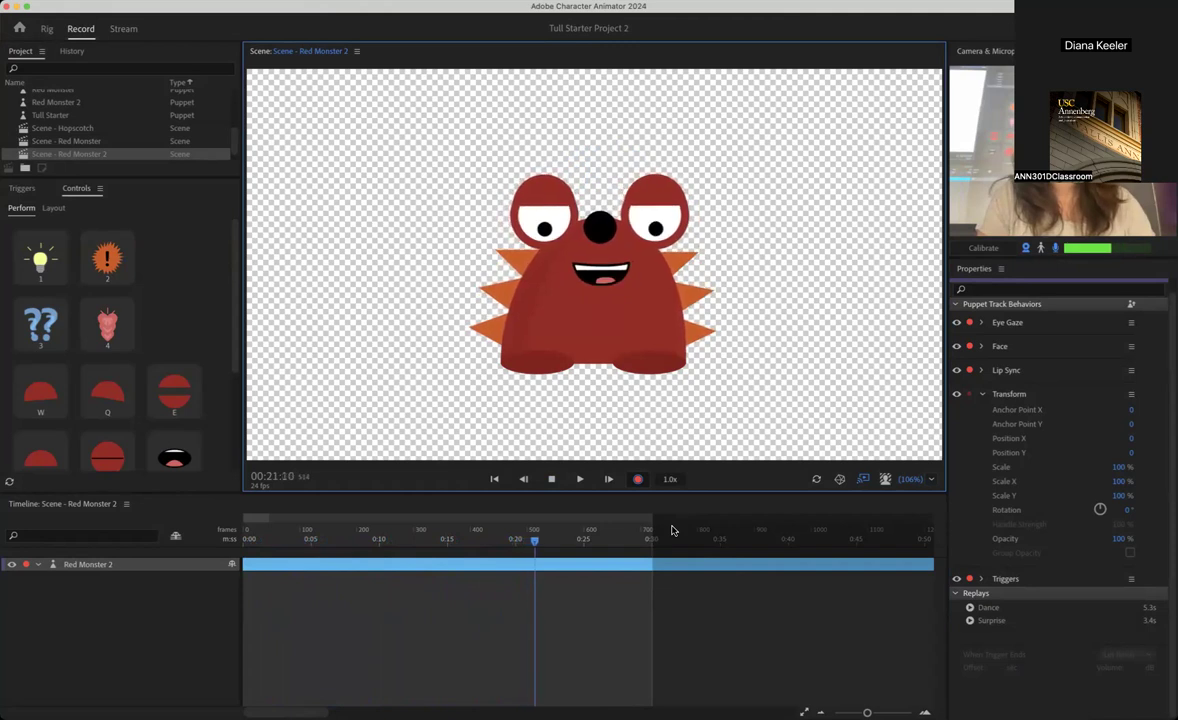
key("2")
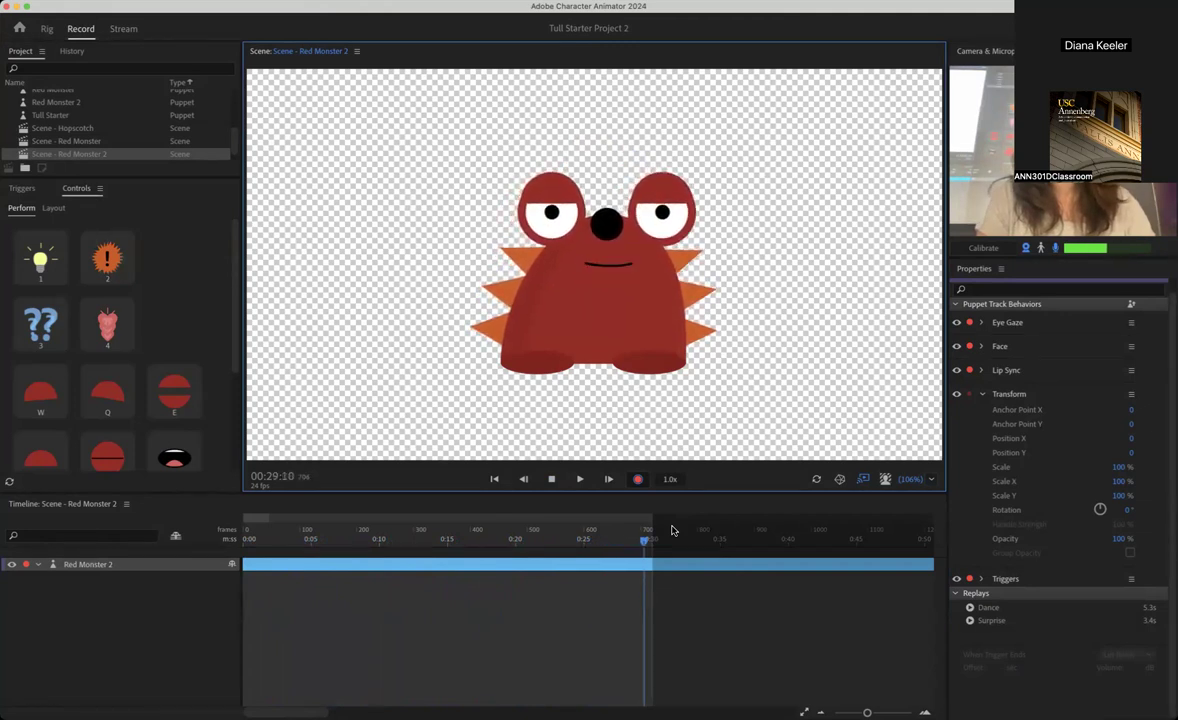
key("4")
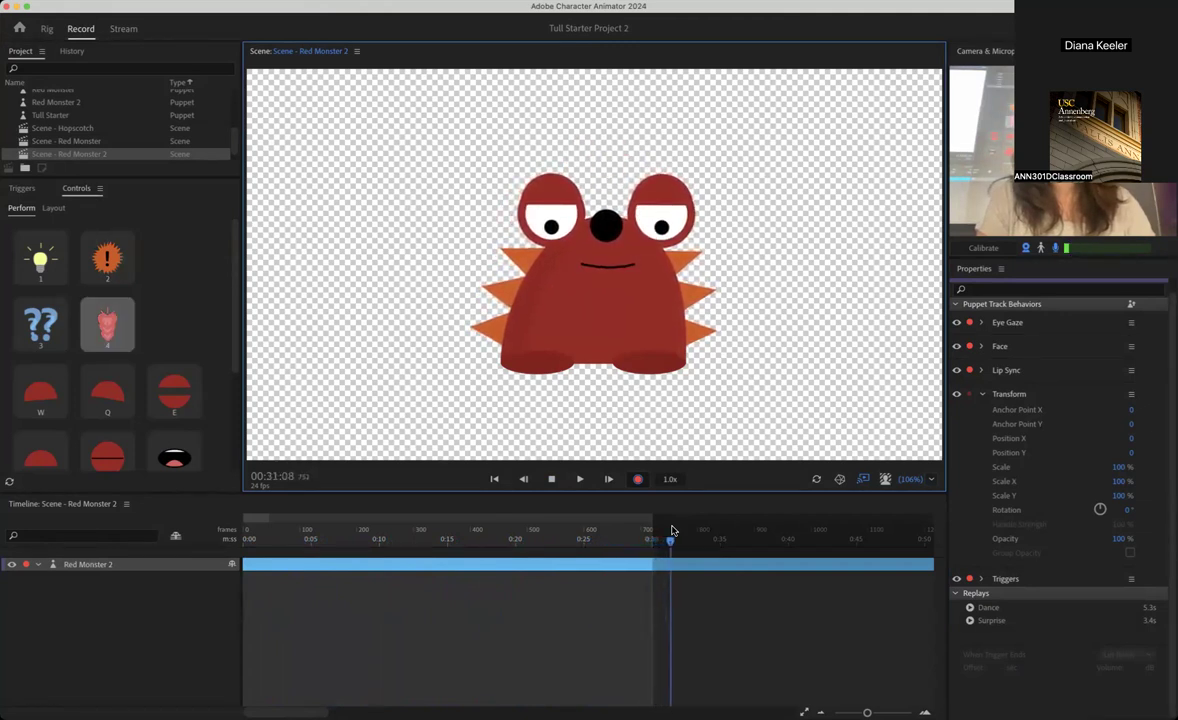
left_click(552, 480)
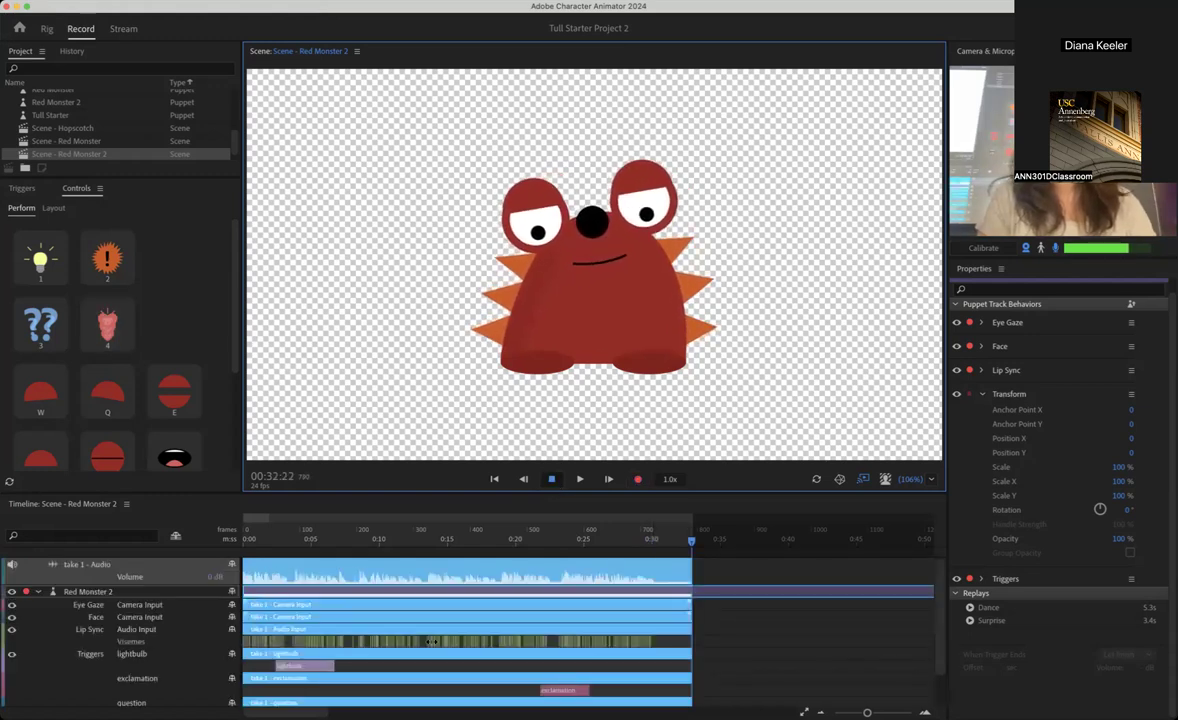
Play back the recorded take from the start of the timeline and return the playhead to the beginning.
left_click_drag(326, 544, 145, 556)
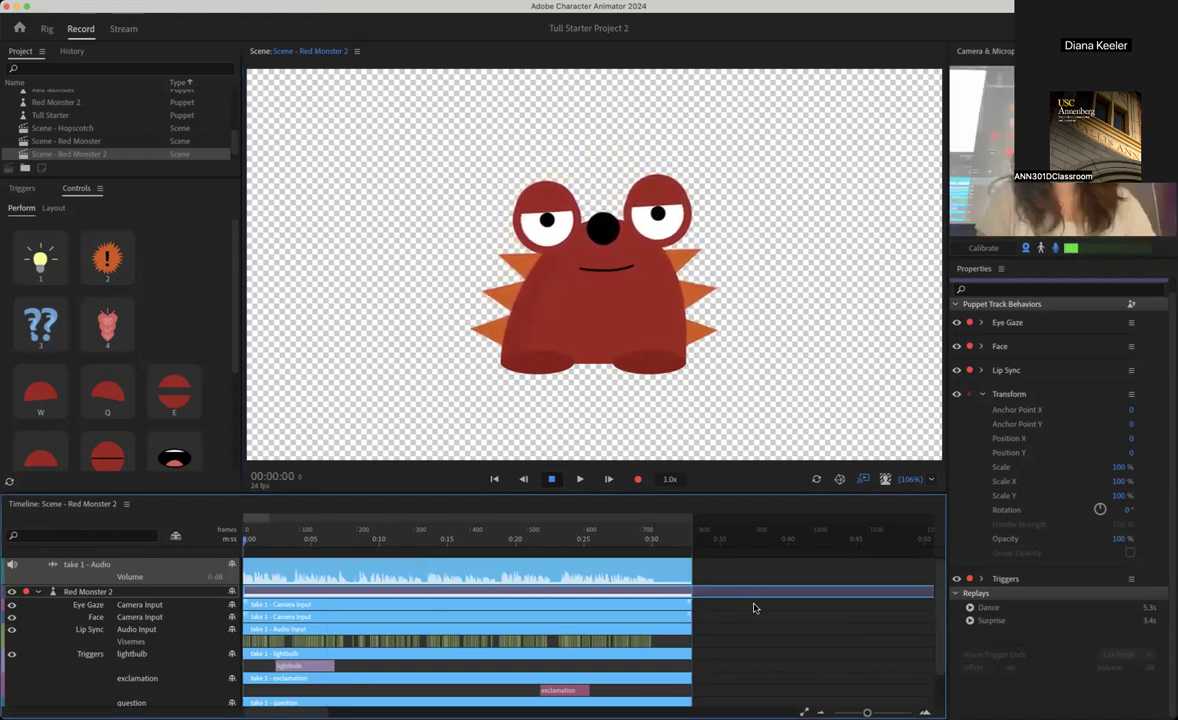
key("space")
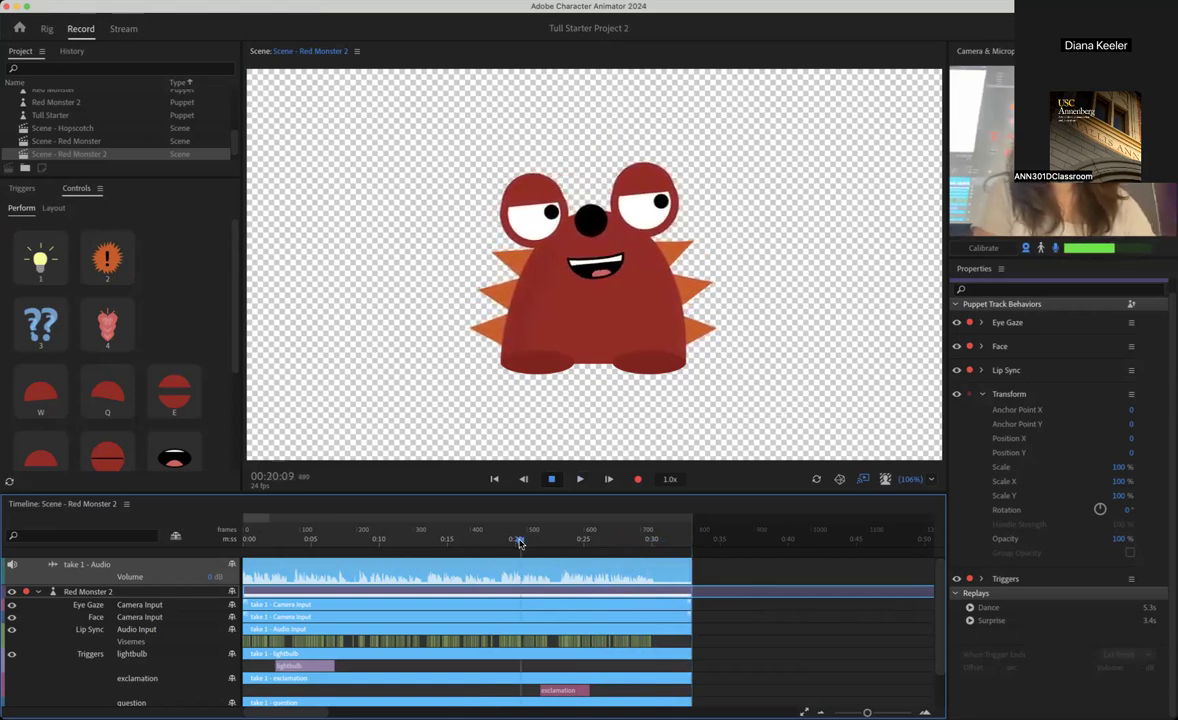
left_click_drag(519, 540, 246, 541)
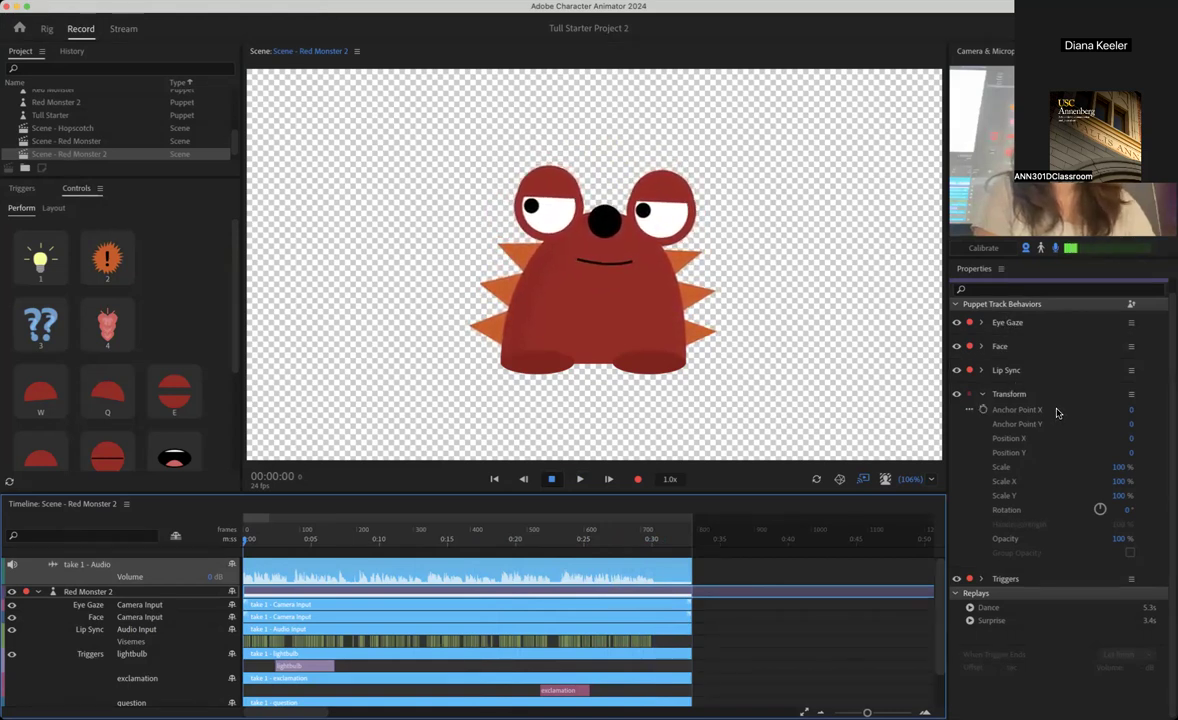
Open Puppet Maker from the example puppets on the Home screen and choose the Kyo style.
left_click(18, 30)
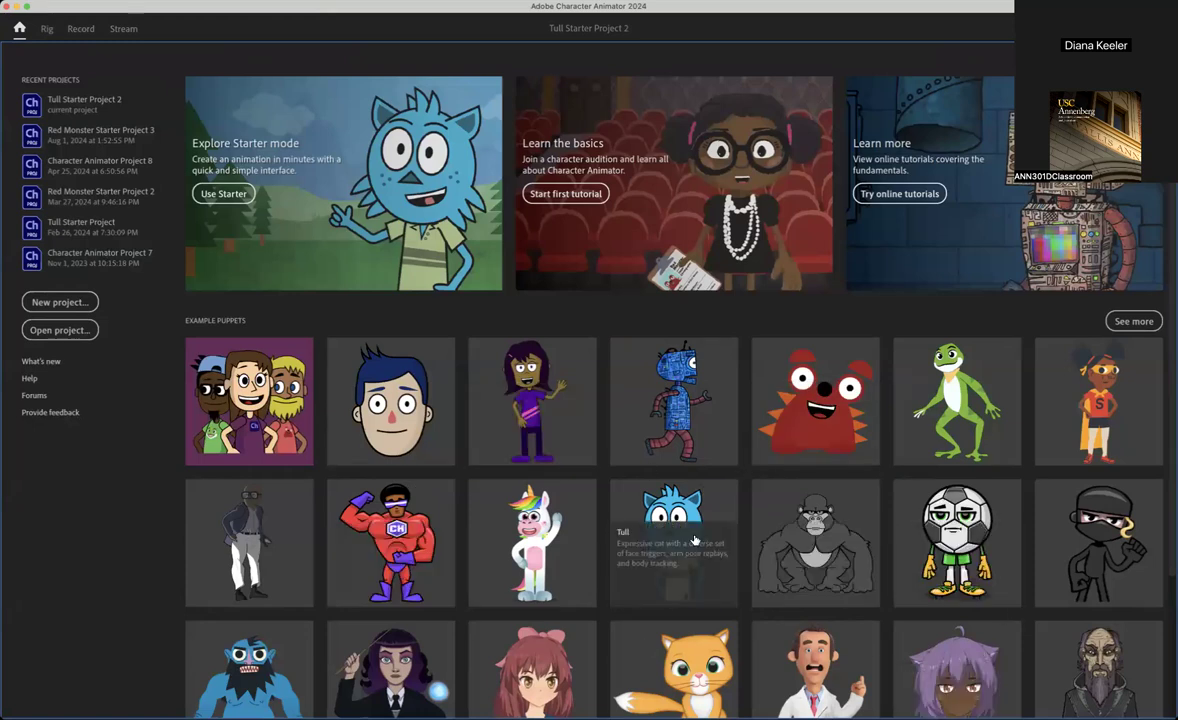
left_click(243, 401)
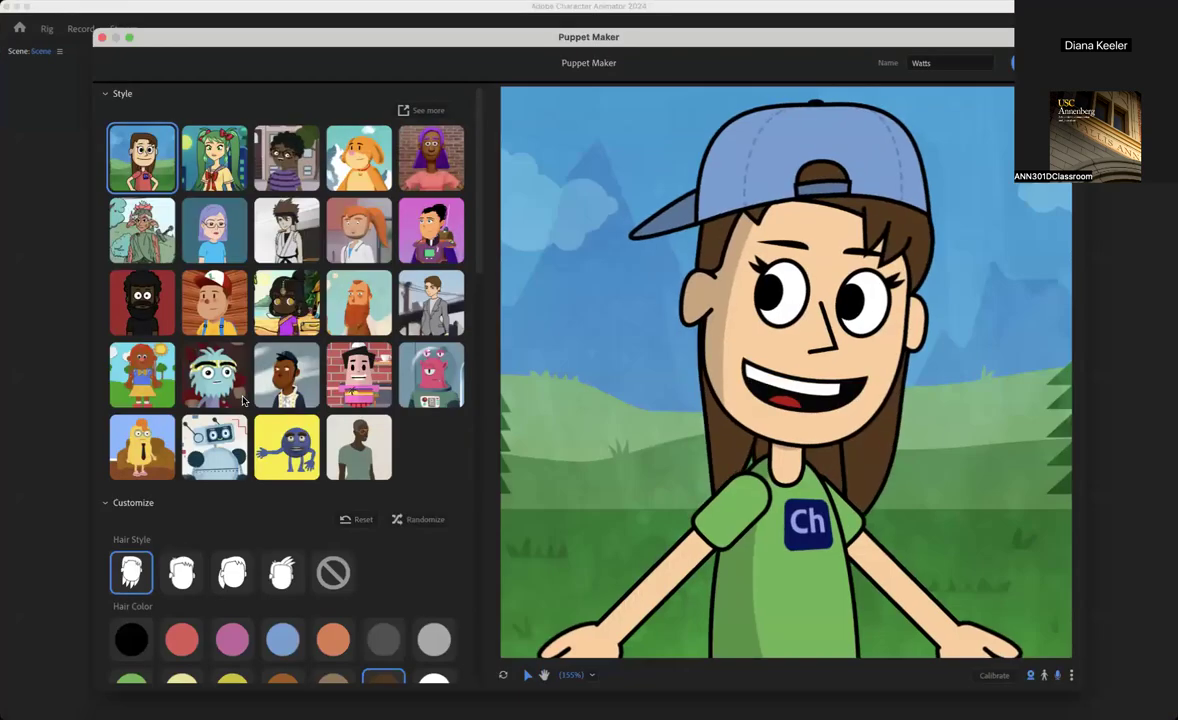
left_click(220, 170)
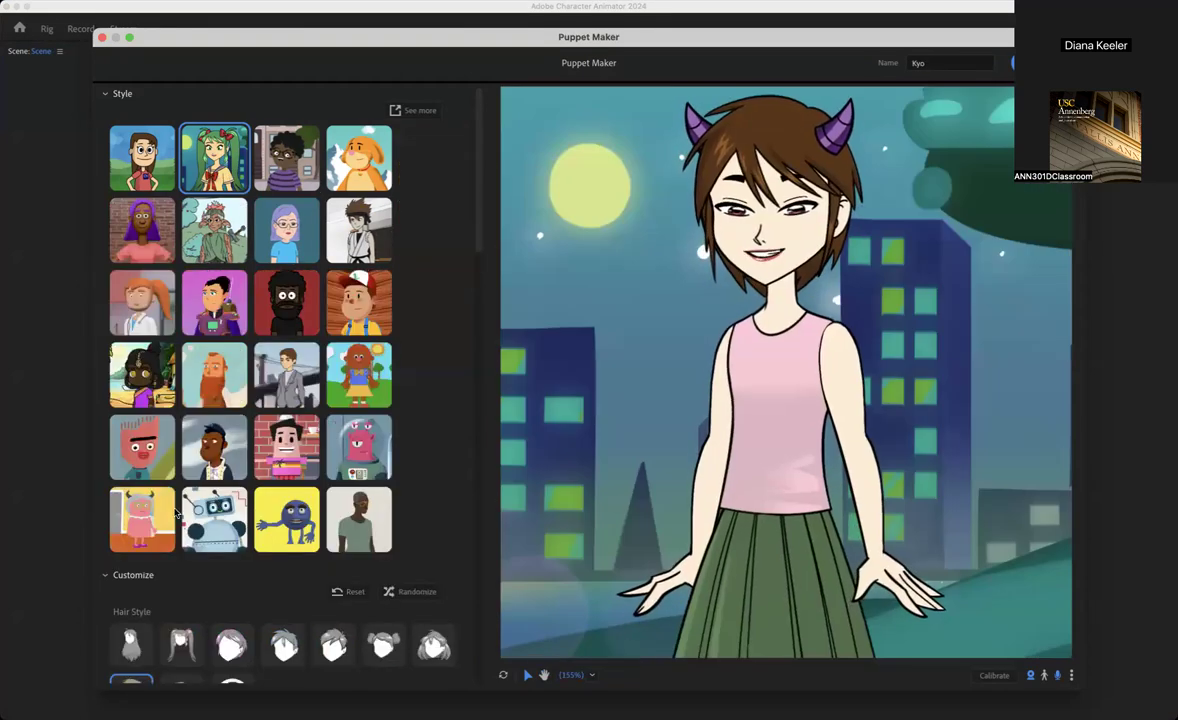
Try several hair styles on the Kyo puppet, ending with the double buns in yellow.
scroll(217, 533, "down", 5)
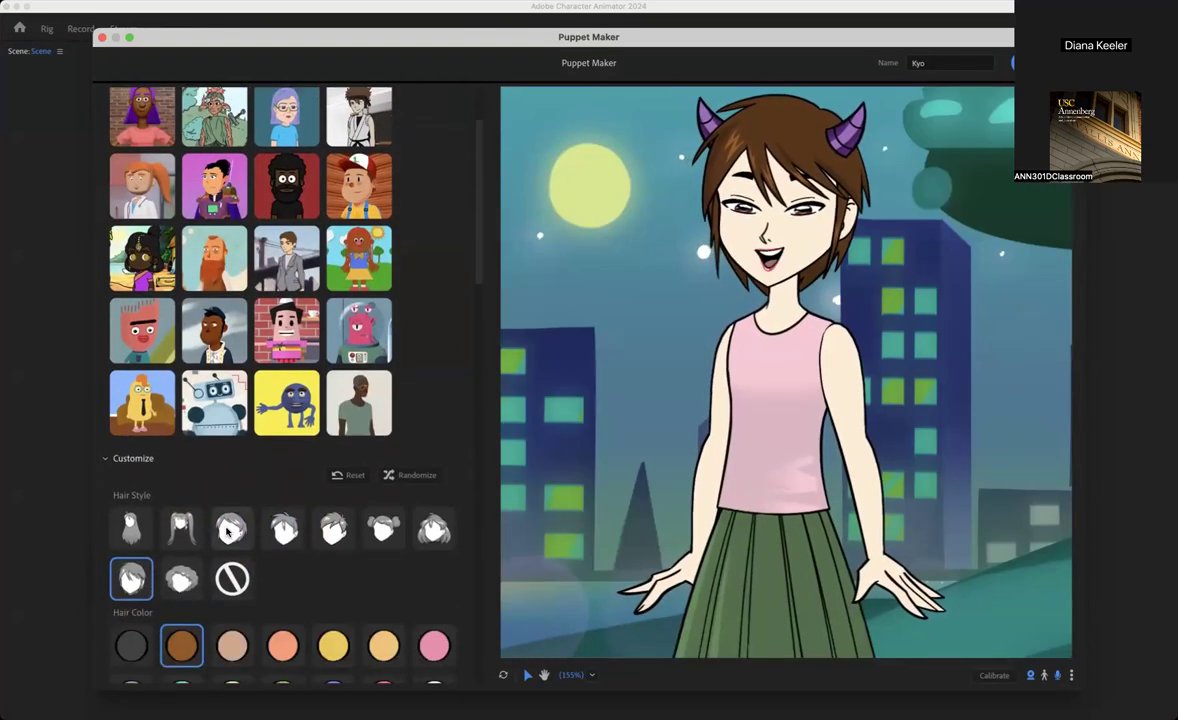
left_click(177, 422)
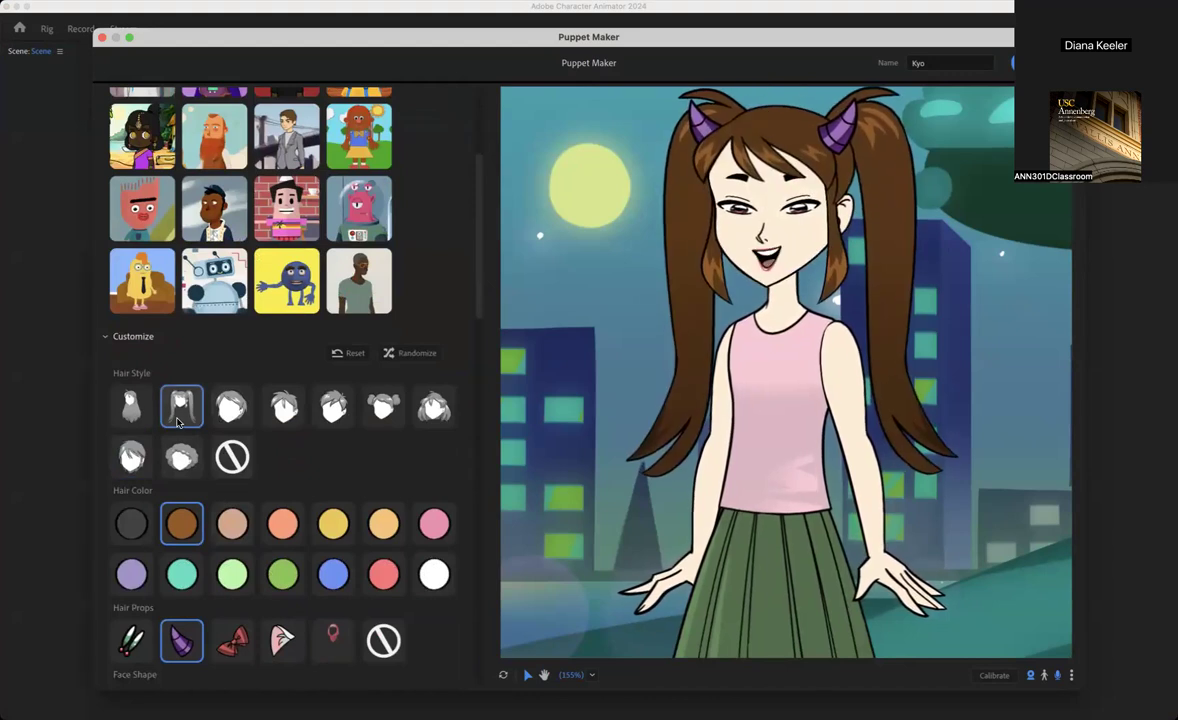
left_click(229, 409)
left_click(275, 412)
left_click(336, 412)
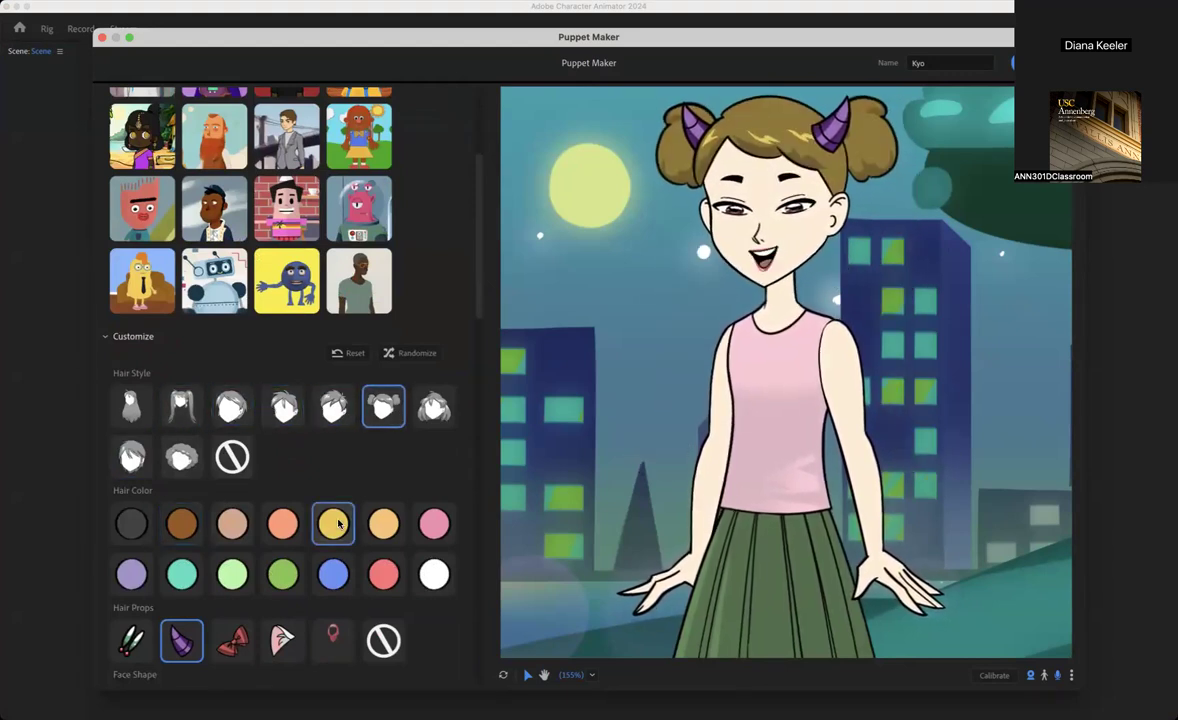
Try teal and red hair colors on Kyo, settle on brown hair with red bows, and generate the puppet into its own scene.
left_click(186, 573)
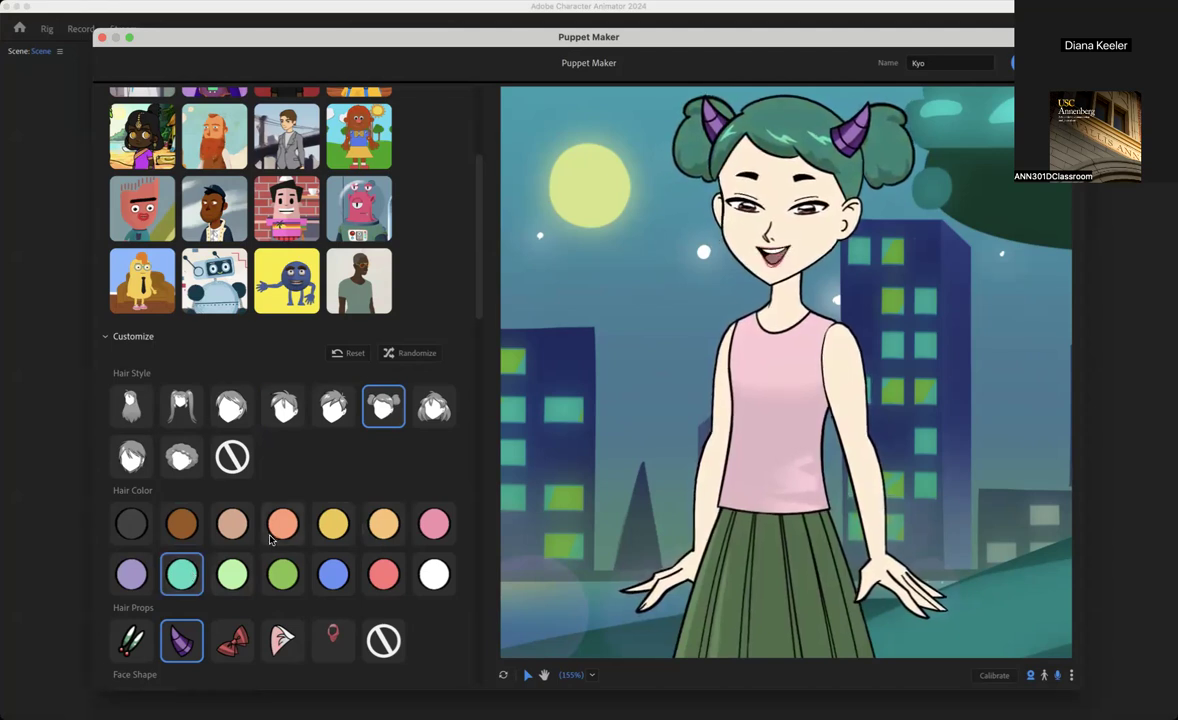
scroll(270, 540, "down", 2)
left_click(382, 498)
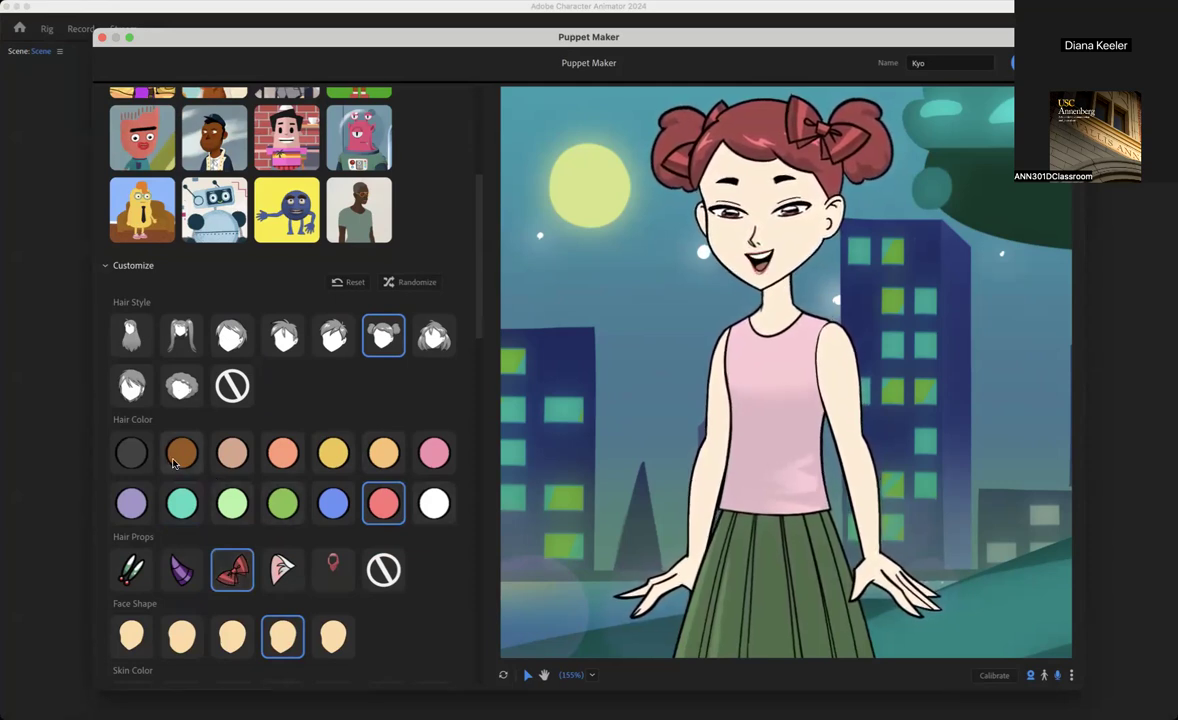
scroll(225, 525, "down", 5)
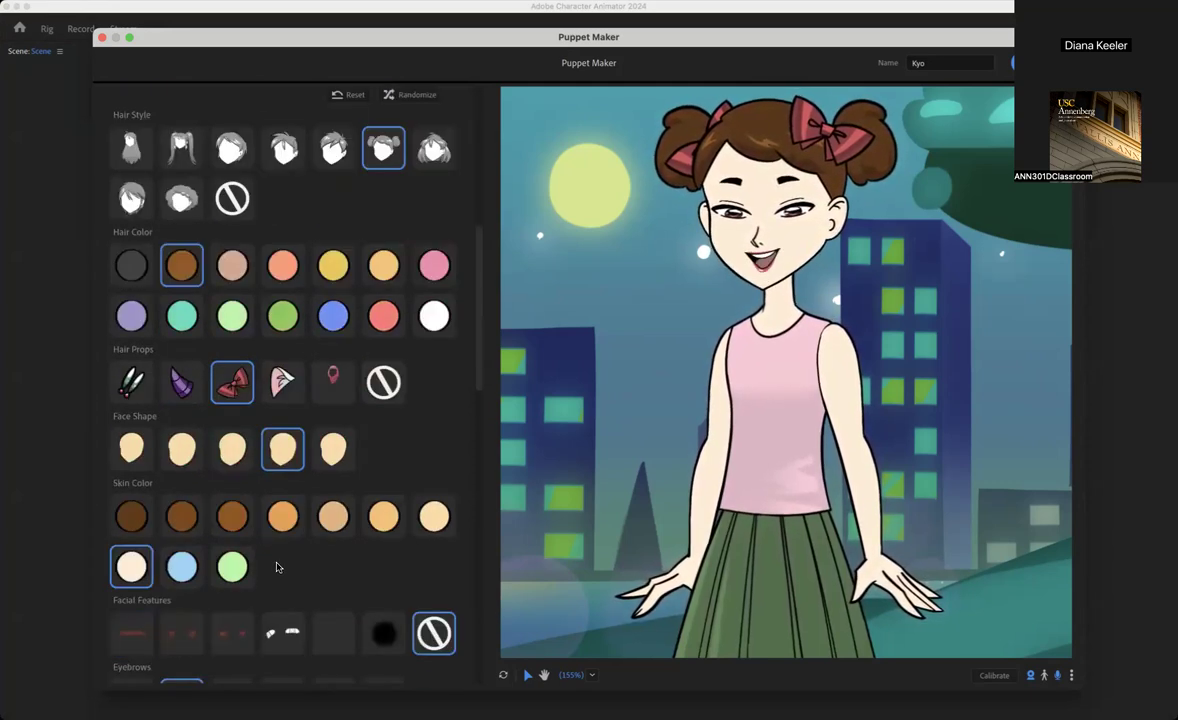
scroll(280, 565, "up", 10)
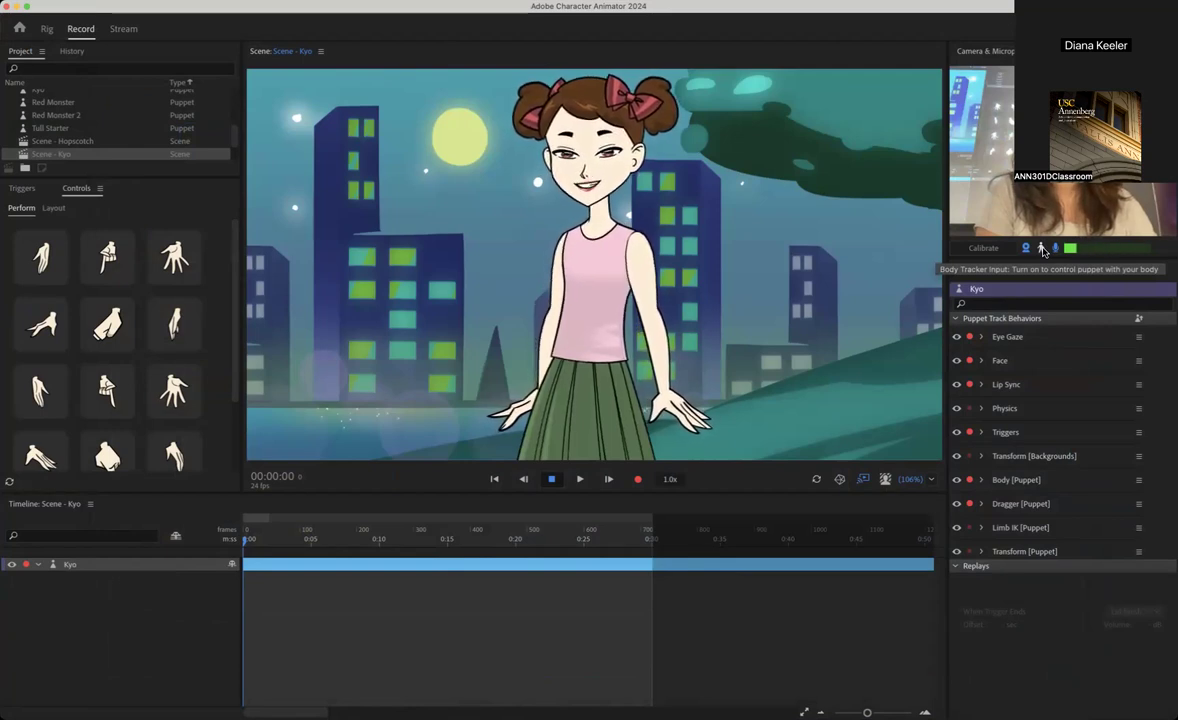
Turn on body tracking for the Kyo puppet and calibrate the camera pose.
left_click(1043, 251)
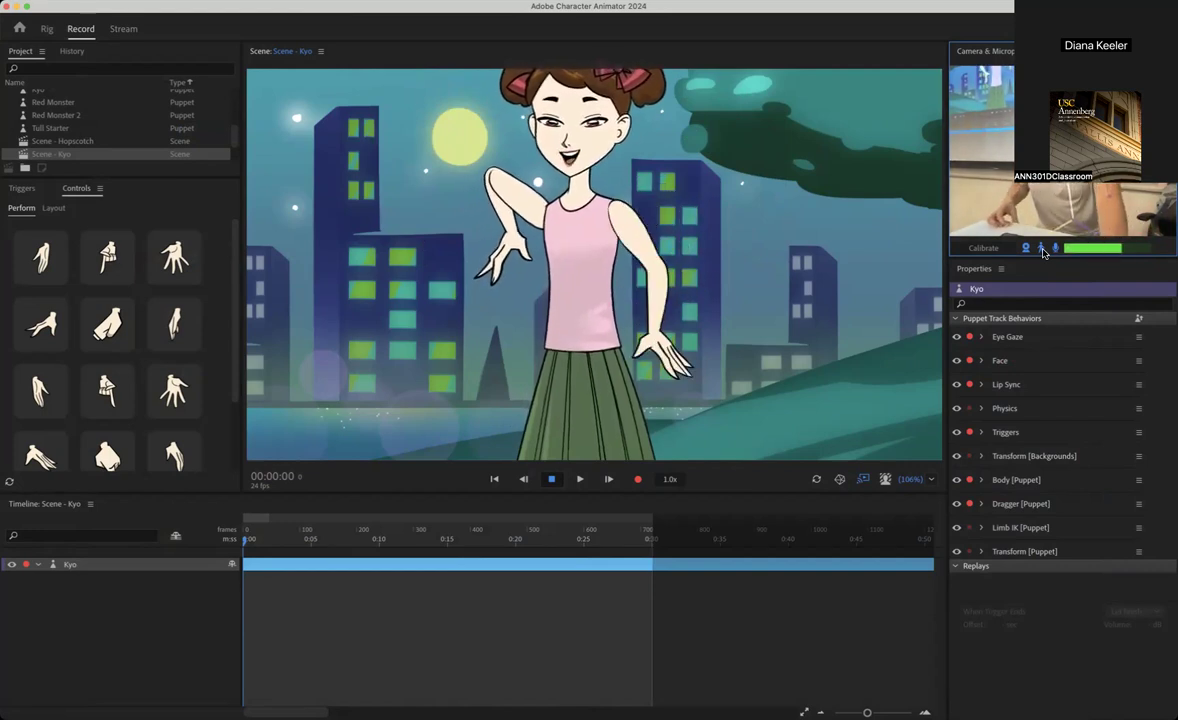
left_click(983, 248)
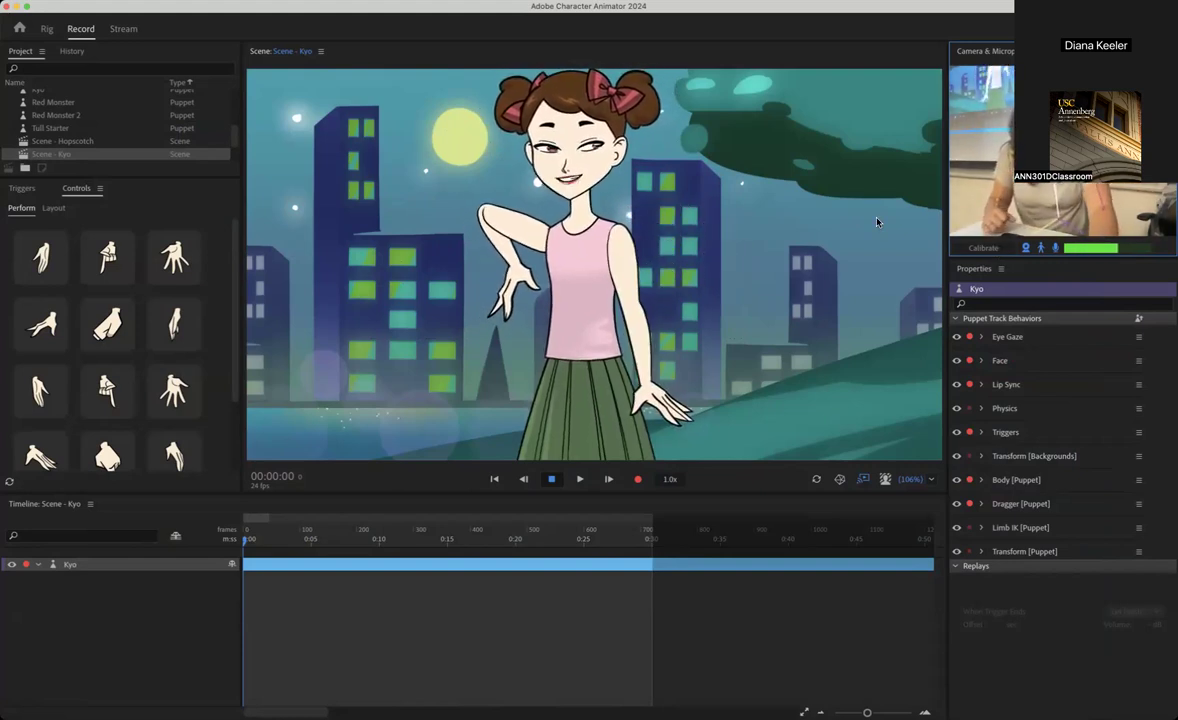
Switch both of Kyo's hands to the closed fist pose with the hand triggers.
left_click(42, 268)
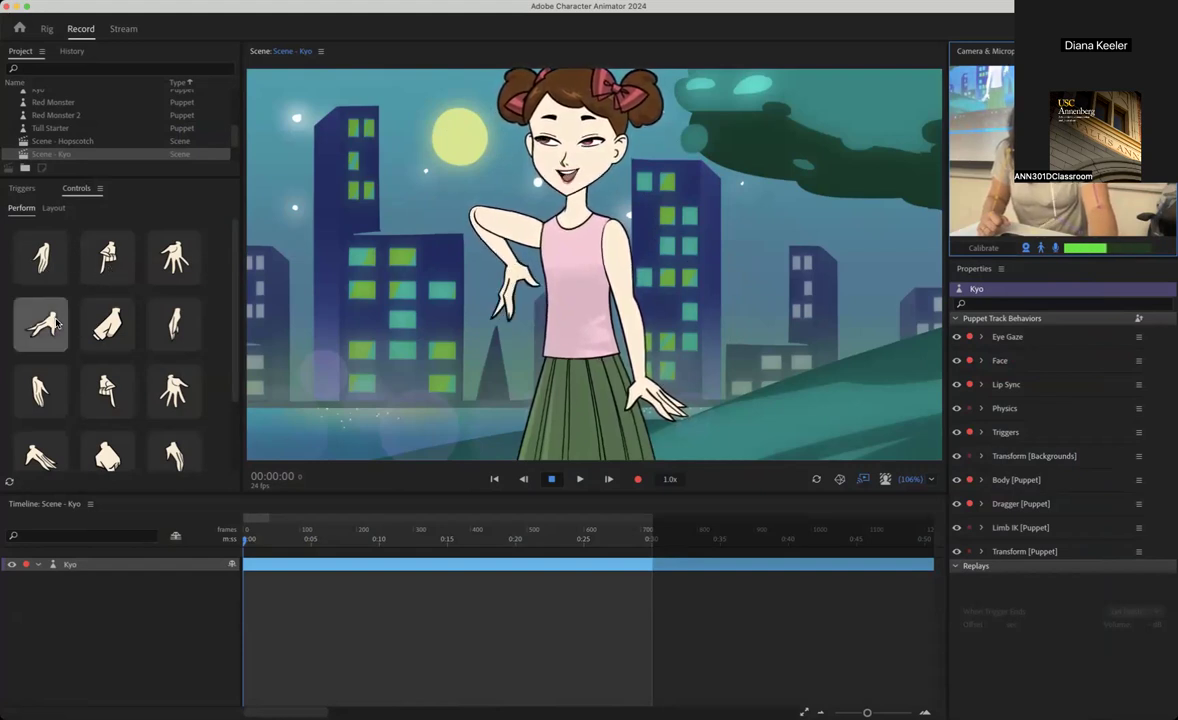
scroll(168, 385, "down", 2)
scroll(168, 385, "down", 1)
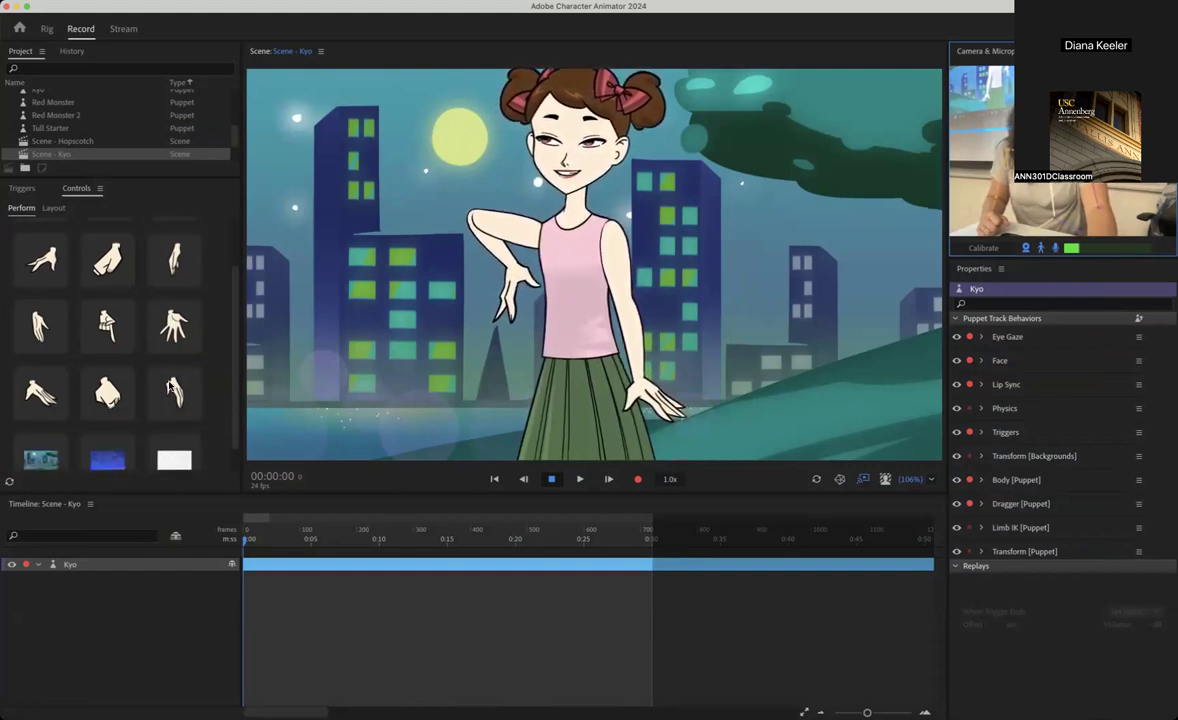
left_click(114, 389)
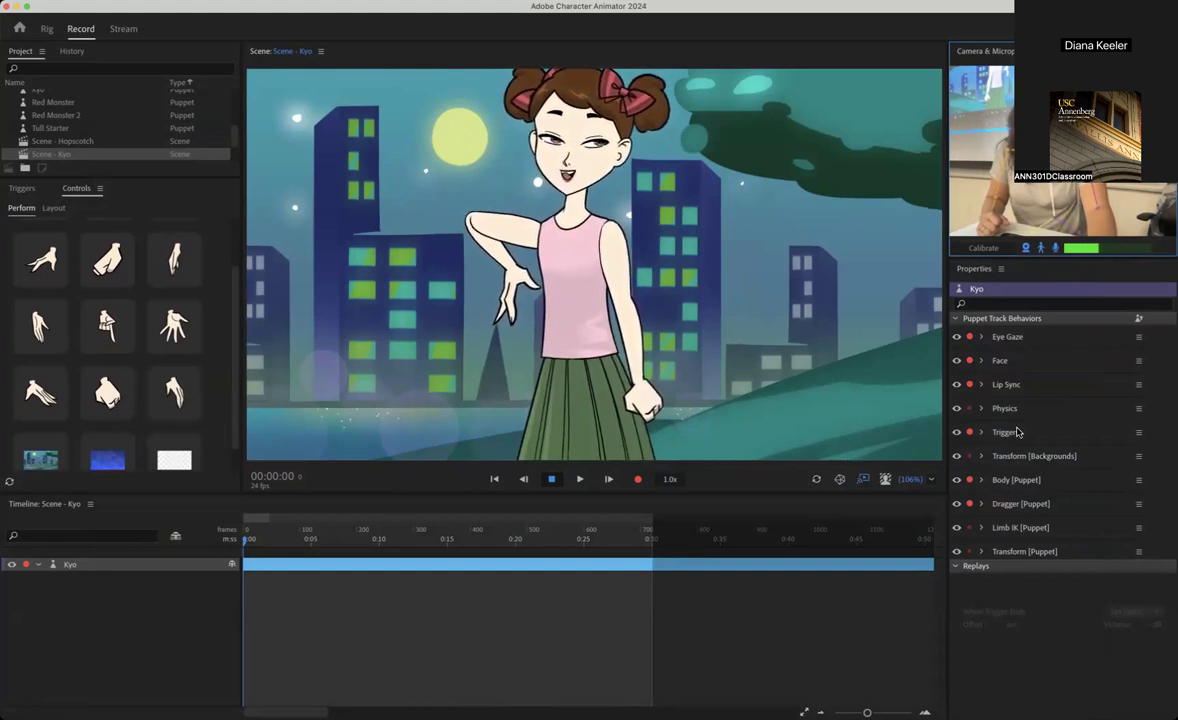
left_click(107, 259)
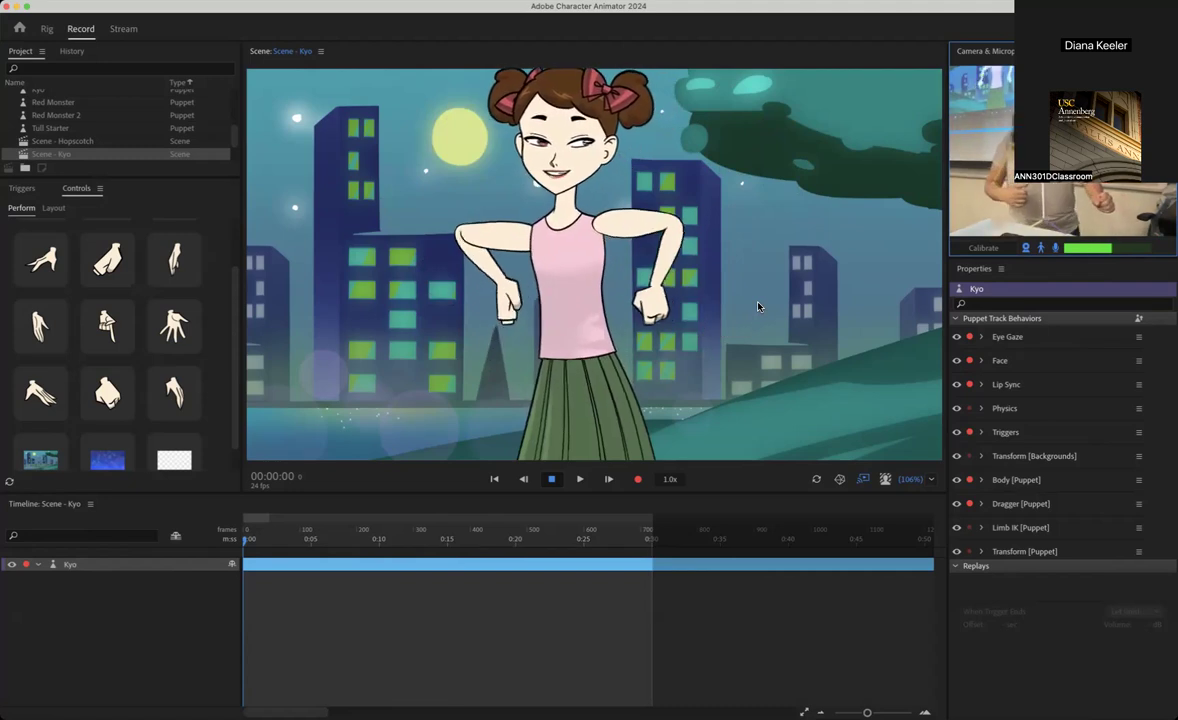
Check the scene's background choices without picking one, try Kyo's blue bokeh background trigger, and set the transparent background.
scroll(146, 405, "down", 1)
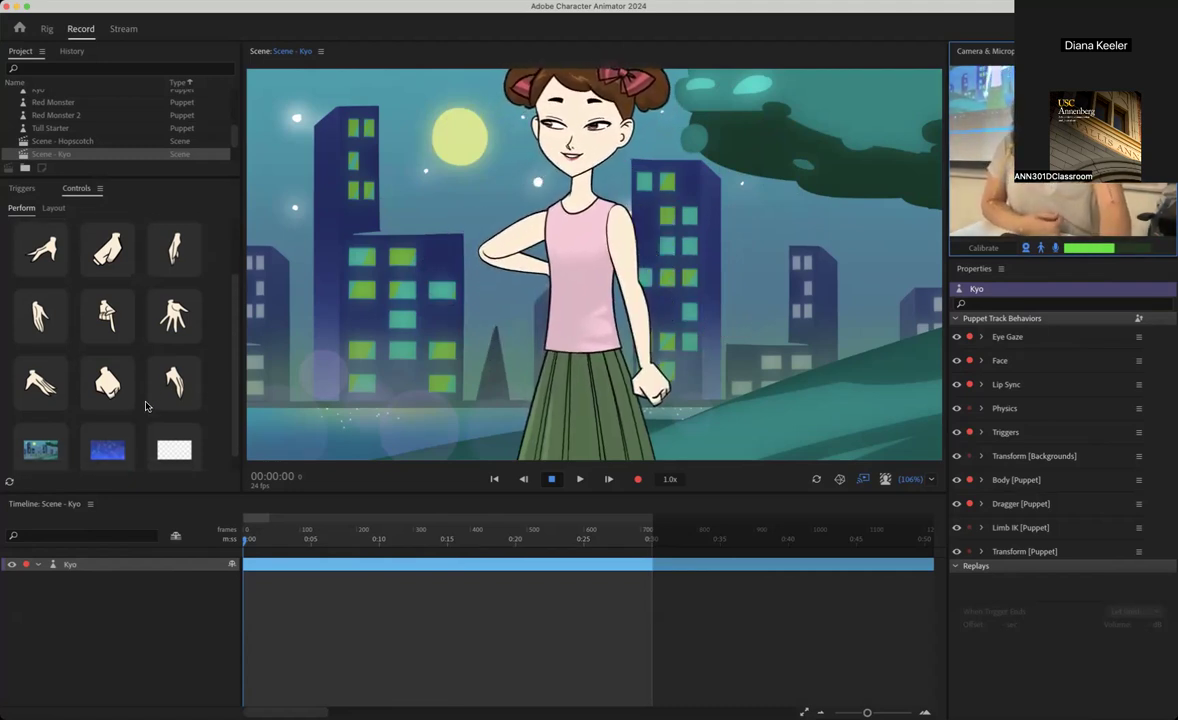
scroll(146, 405, "down", 2)
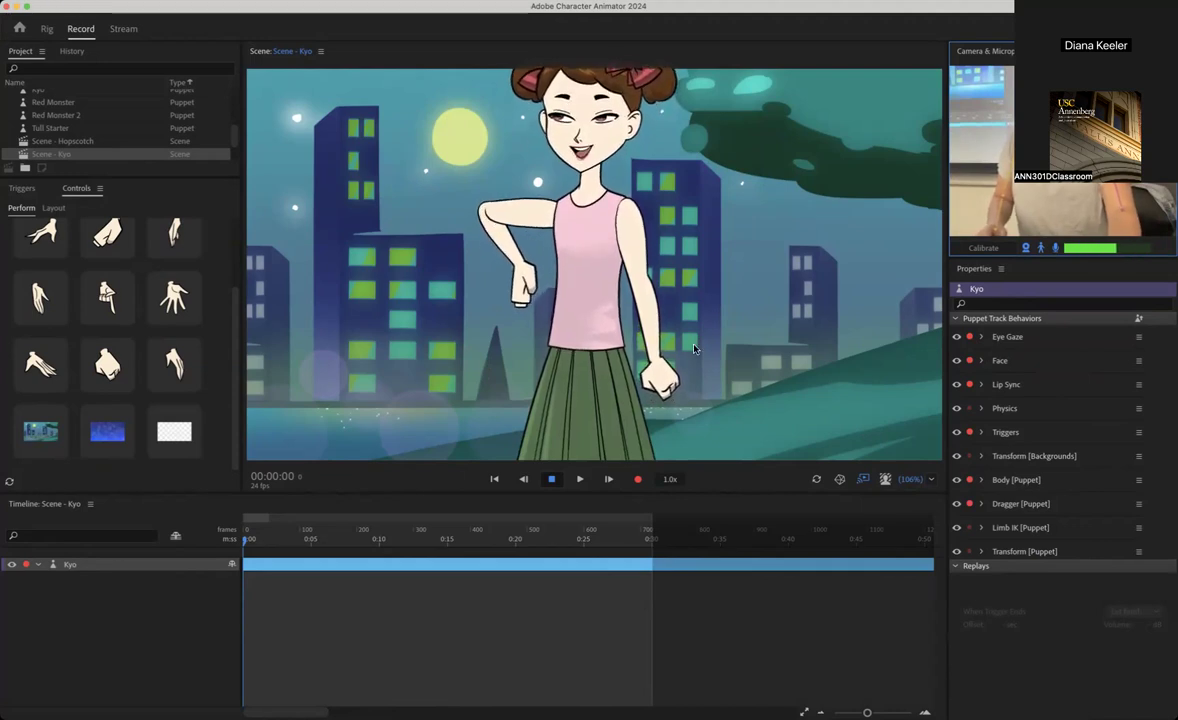
left_click(885, 480)
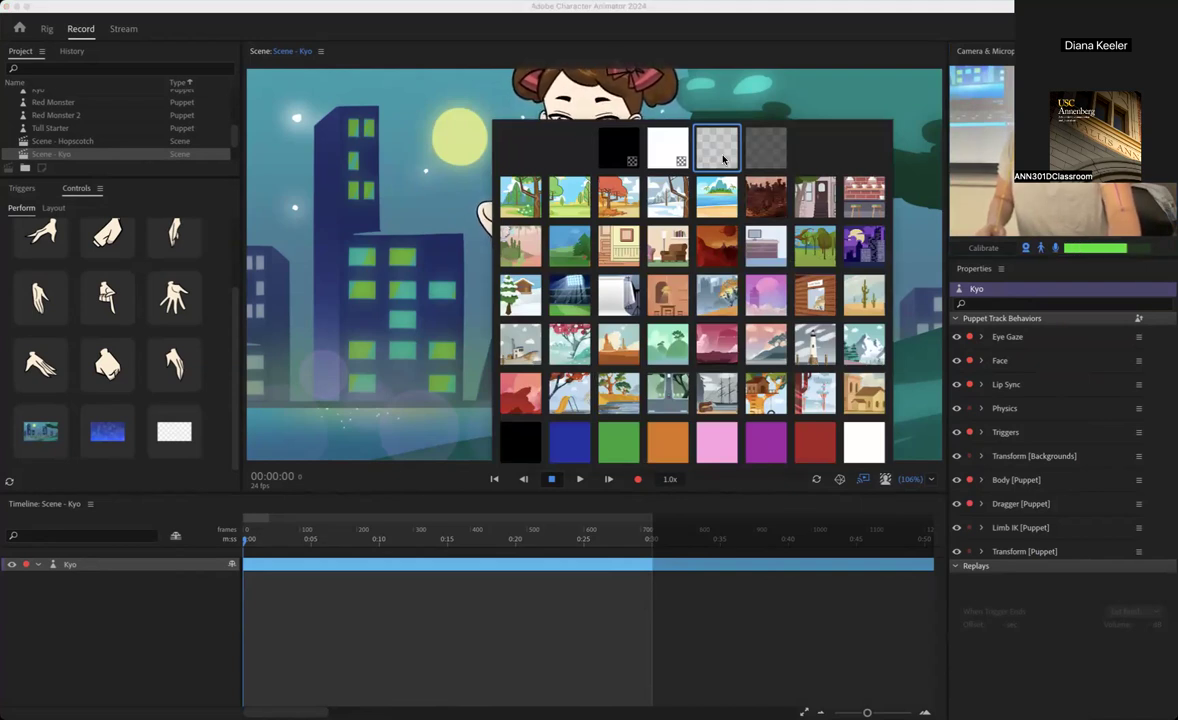
left_click(475, 146)
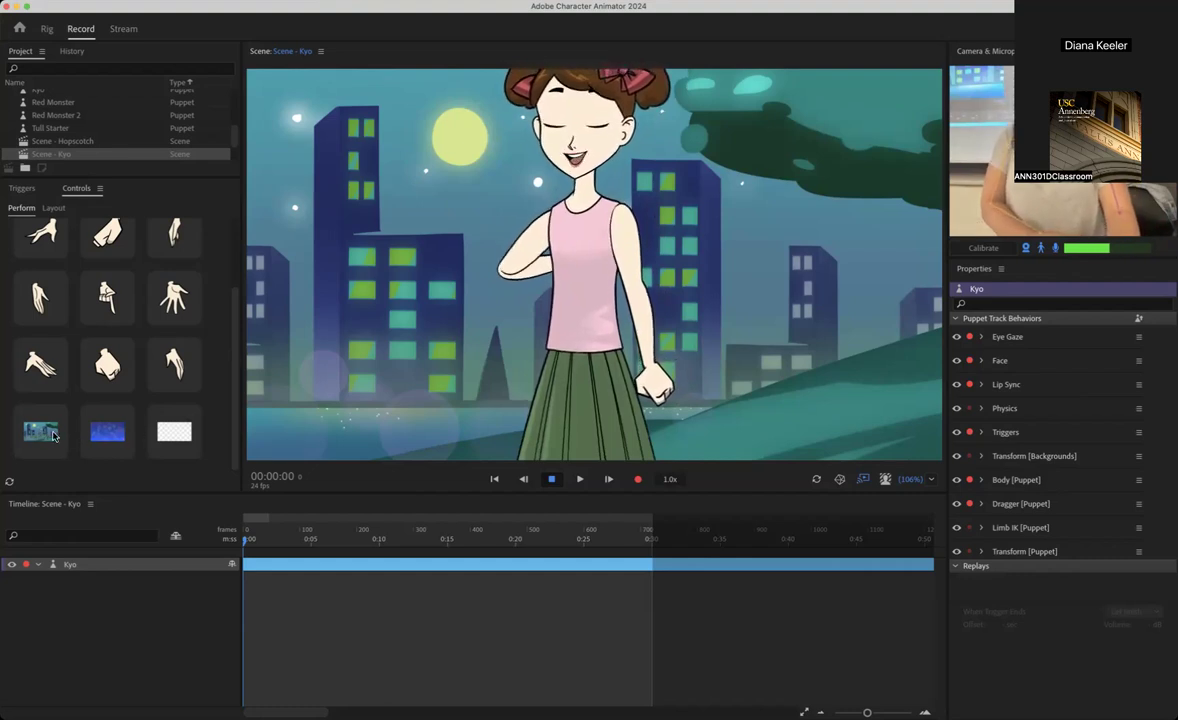
left_click(105, 432)
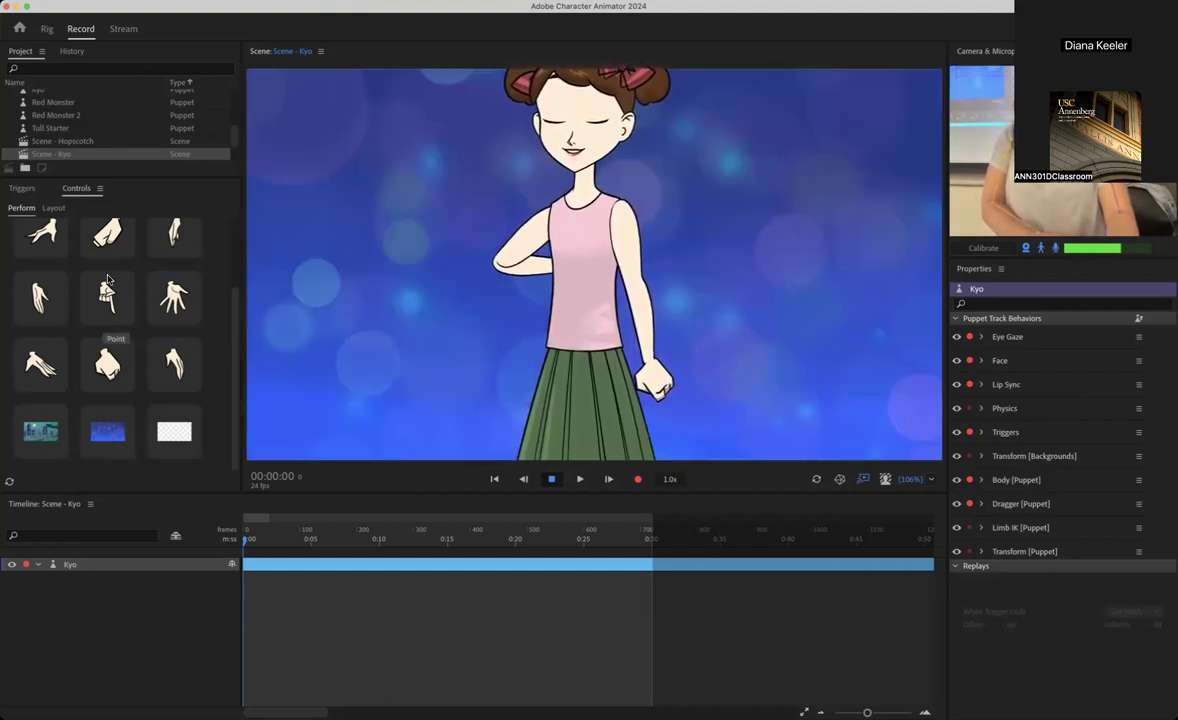
left_click(183, 443)
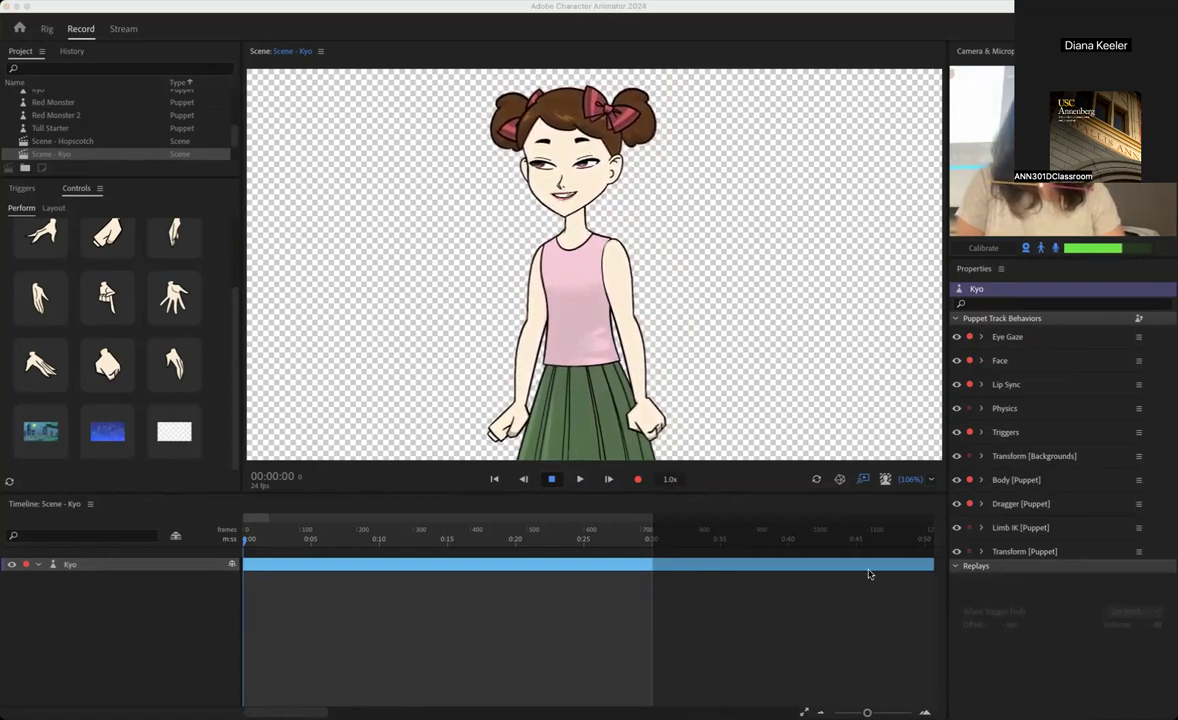
Switch to the Google Slides presentation in the browser and reveal the first two bullets of the goal slide, on scriptwriting and narration.
key("super+Tab")
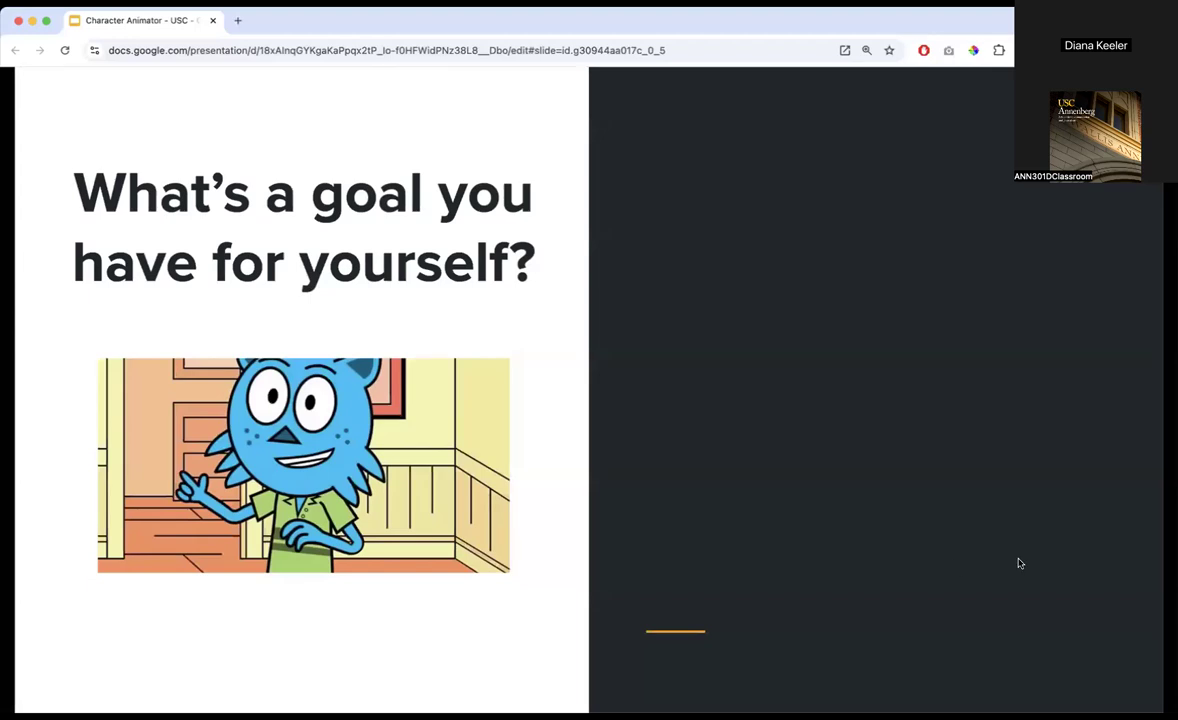
left_click(1023, 554)
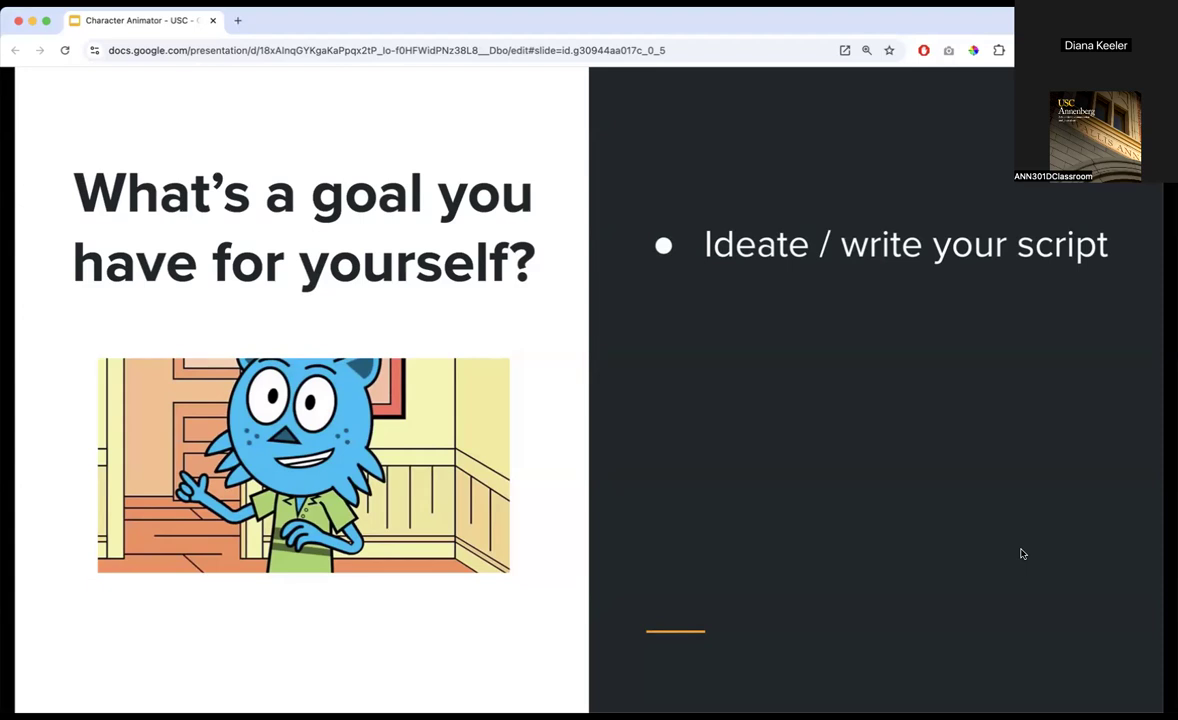
key("Right")
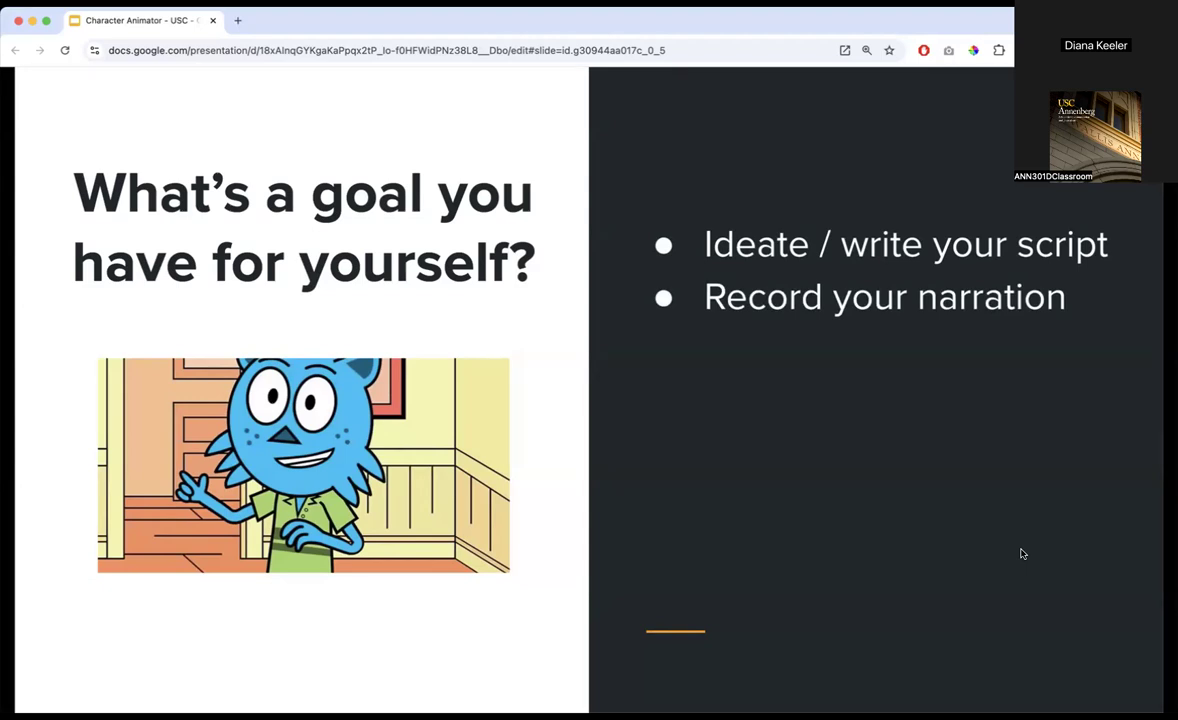
Reveal the last two bullets of the goal slide, on adding triggers or gestures and having a transparent background.
key("Right")
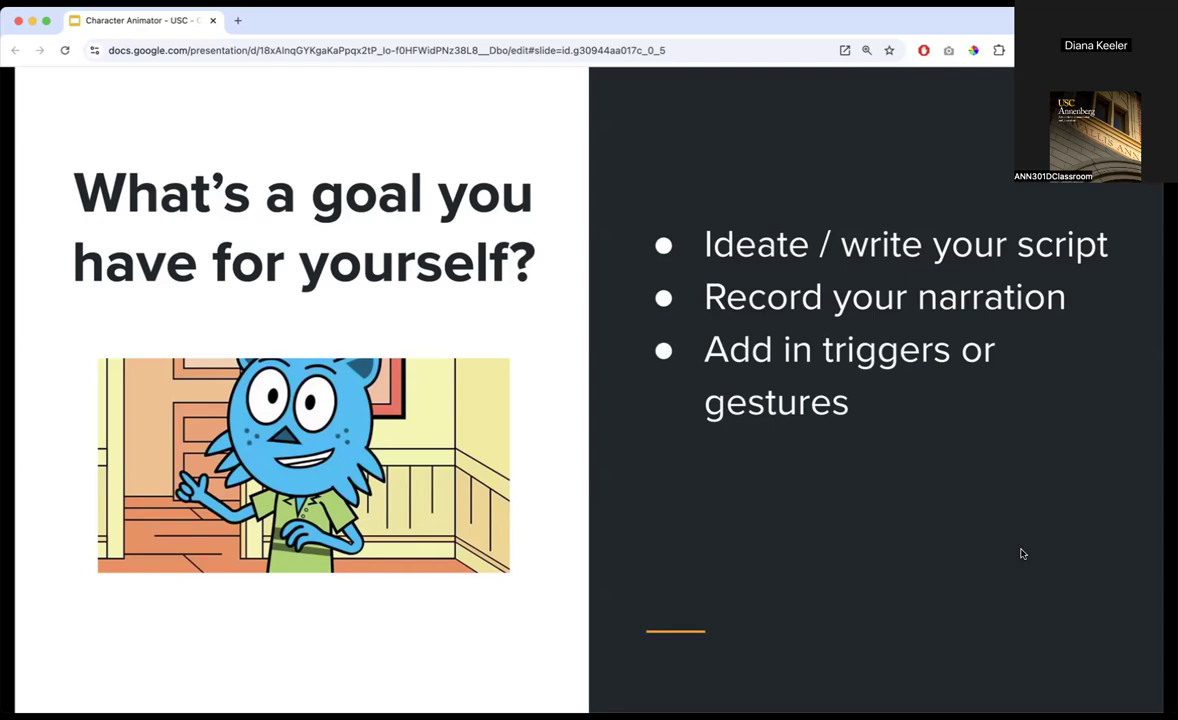
key("Right")
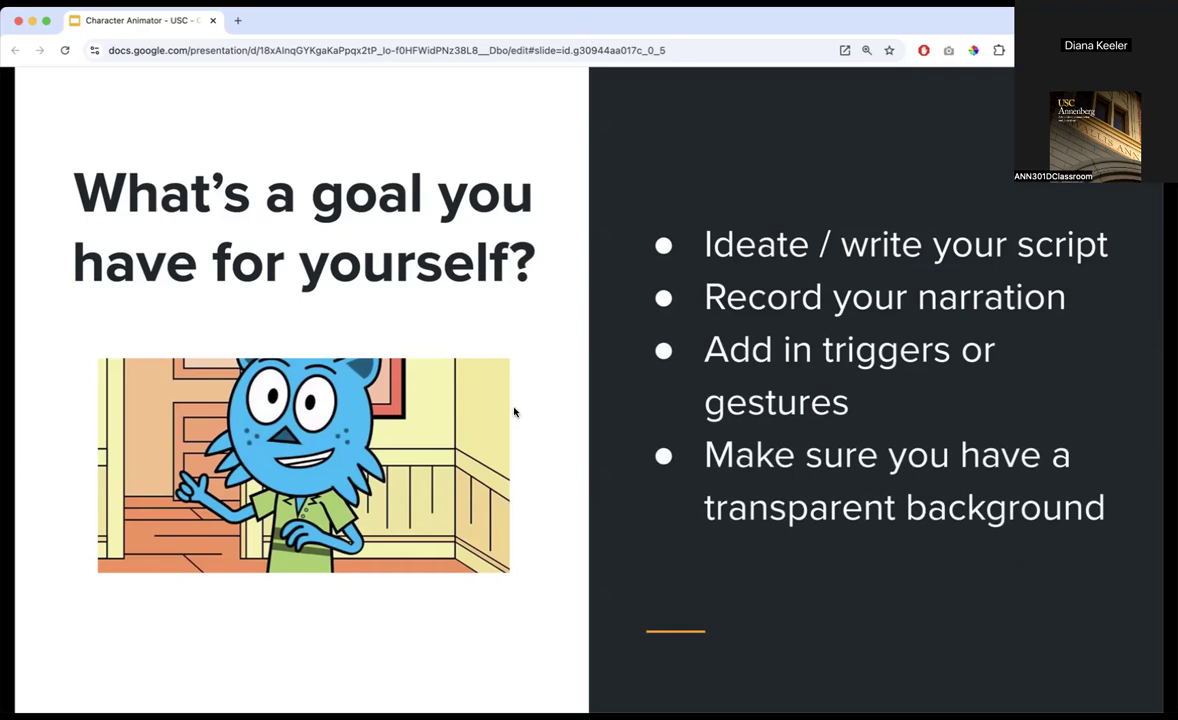
Switch to Adobe Character Animator and open Puppet Maker from the home screen.
key("super+Tab")
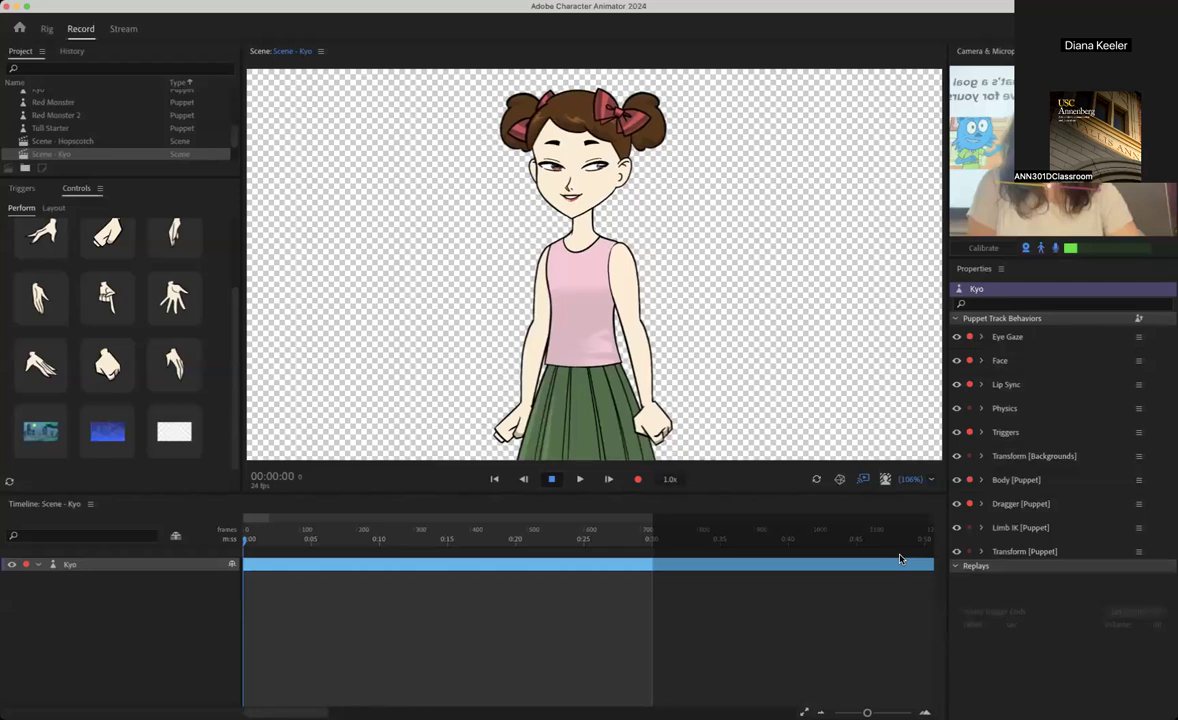
left_click(19, 28)
left_click(230, 388)
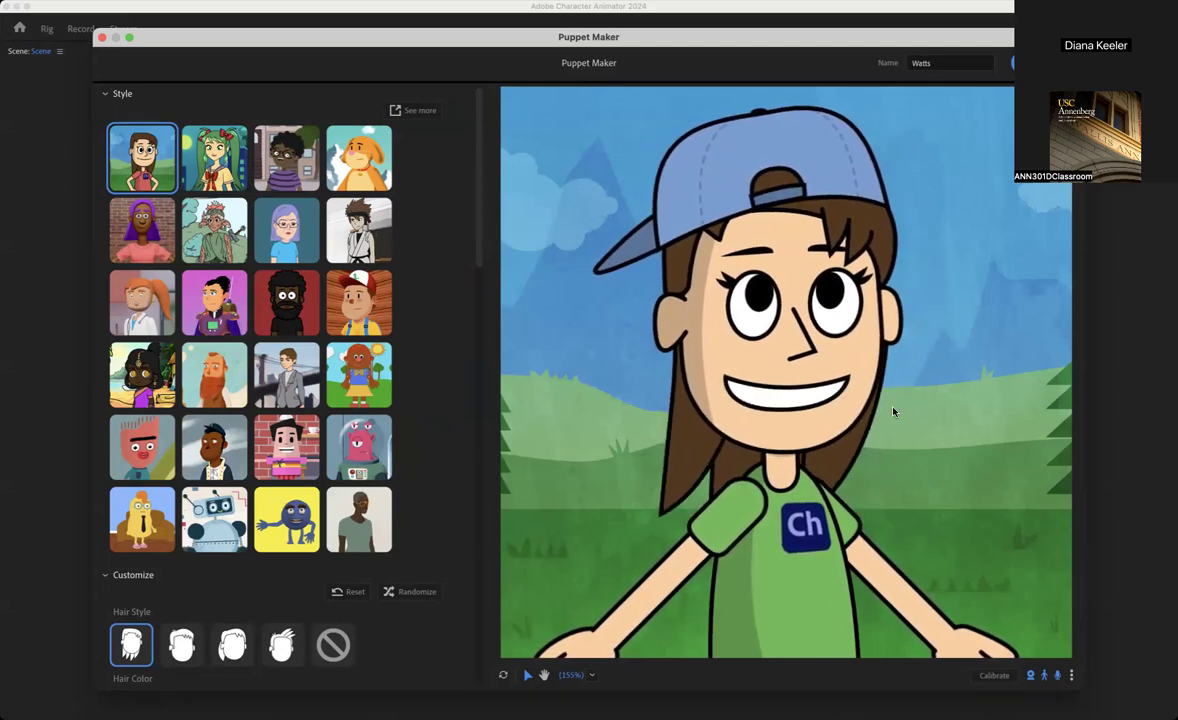
Name the default Watts-style character with the presenter's first name and generate the puppet in a new scene.
left_click(972, 67)
type("Daina")
key("BackSpace")
key("BackSpace")
key("BackSpace")
key("BackSpace")
type("iana")
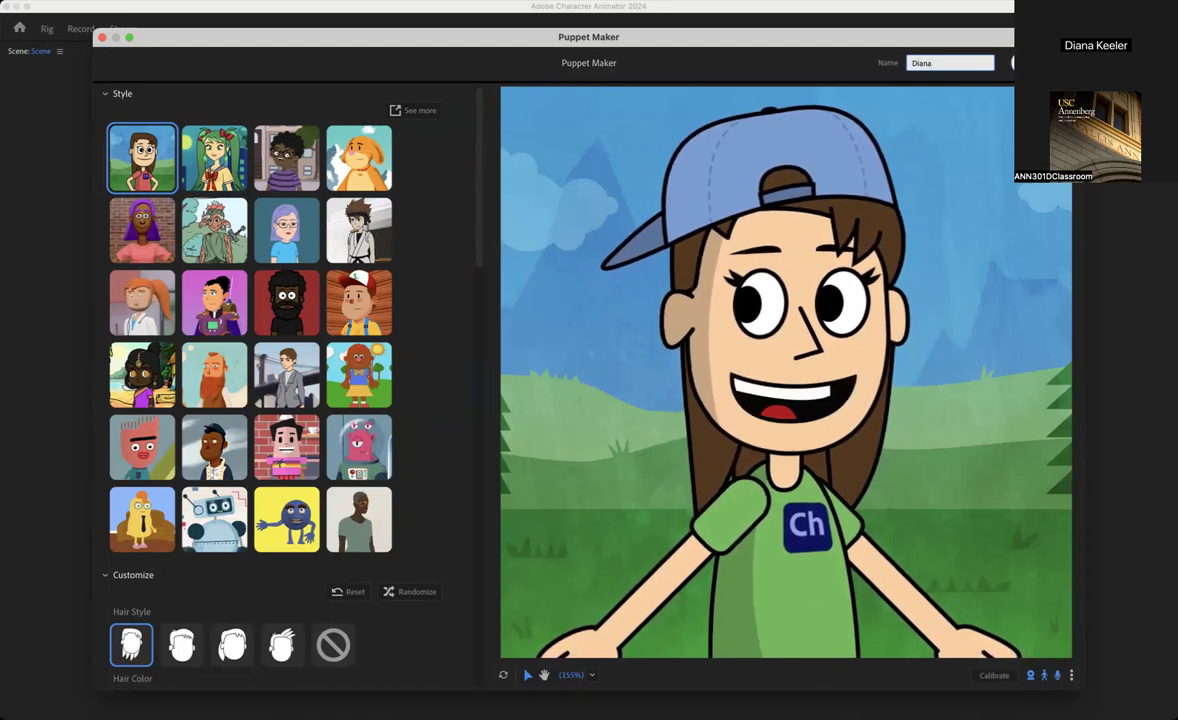
left_click(1043, 63)
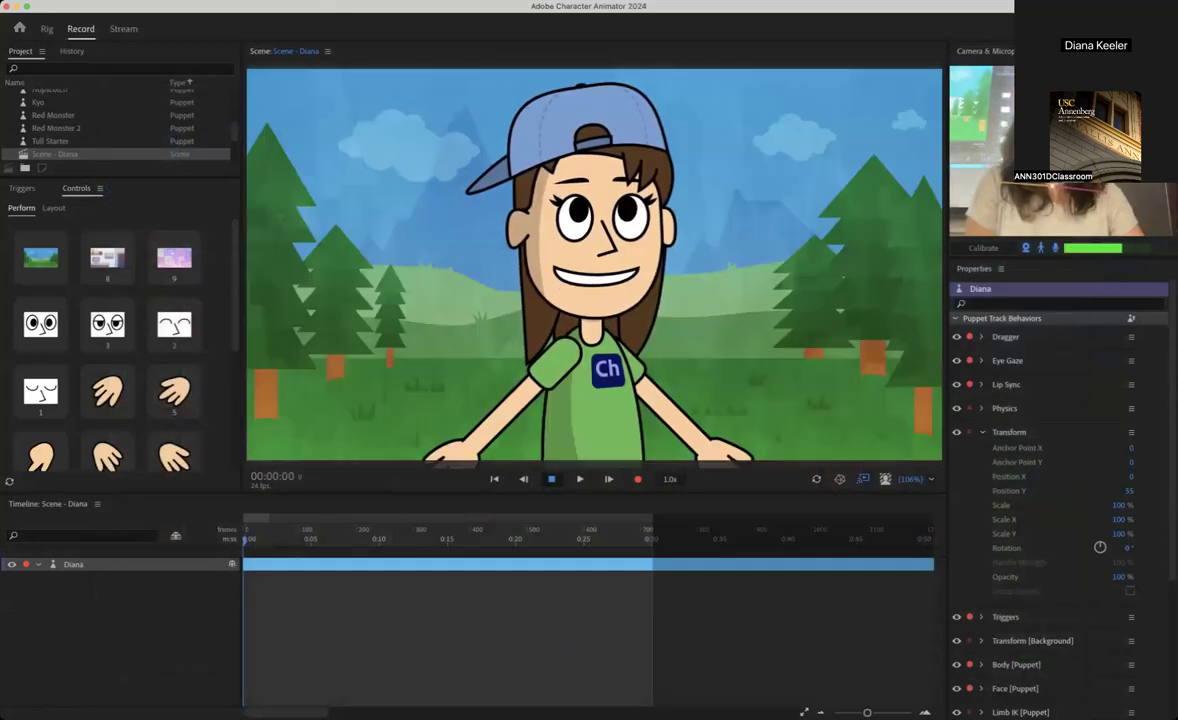
Pose the puppet with both hands raised beside its shoulders and its elbows bent.
left_click(435, 452)
left_click_drag(435, 452, 425, 335)
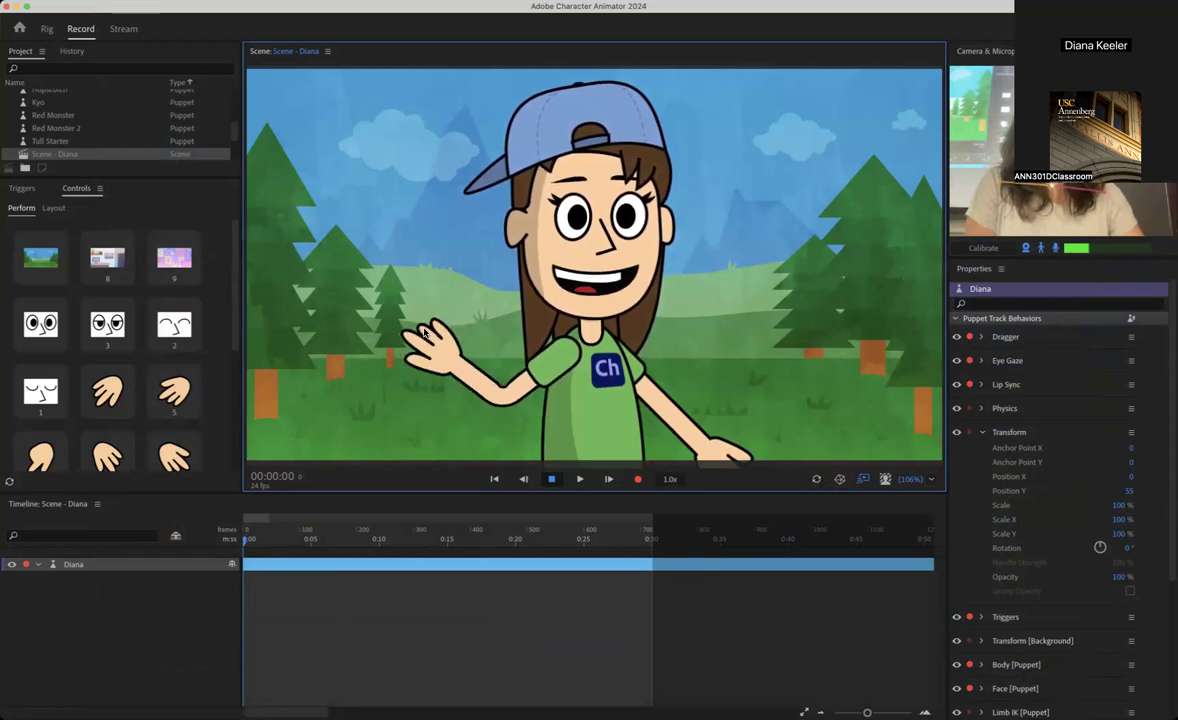
left_click_drag(735, 450, 752, 317)
mouse_move(436, 346)
left_mouse_down()
mouse_move(467, 325)
mouse_move(441, 323)
left_mouse_up()
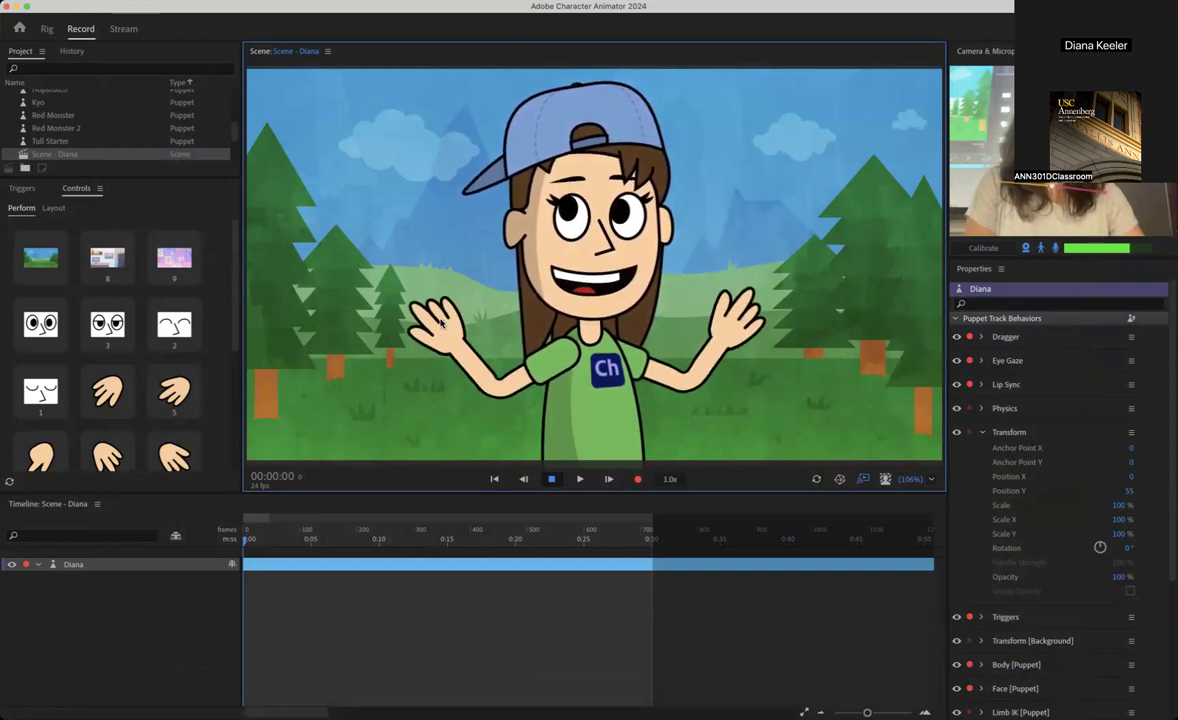
Try the puppet's Rise Up, Drop Down, Exit Right, Enter Left and Exit Left triggers, ending with Rise Up.
scroll(124, 399, "down", 5)
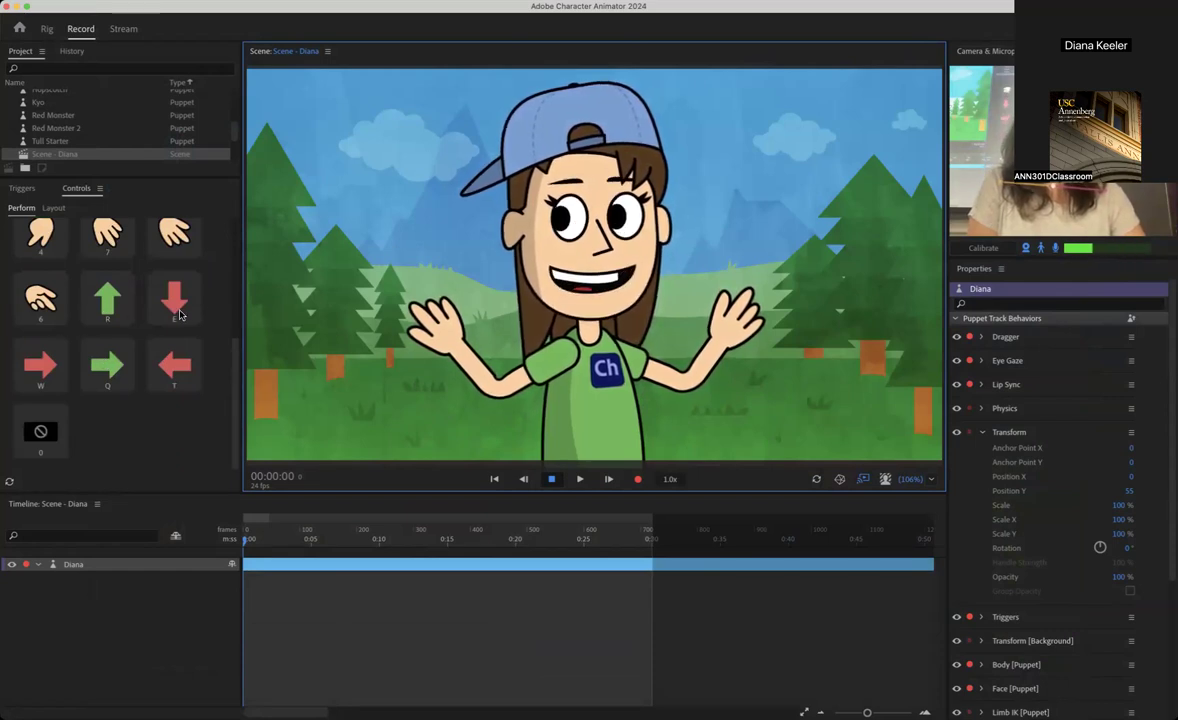
key("r")
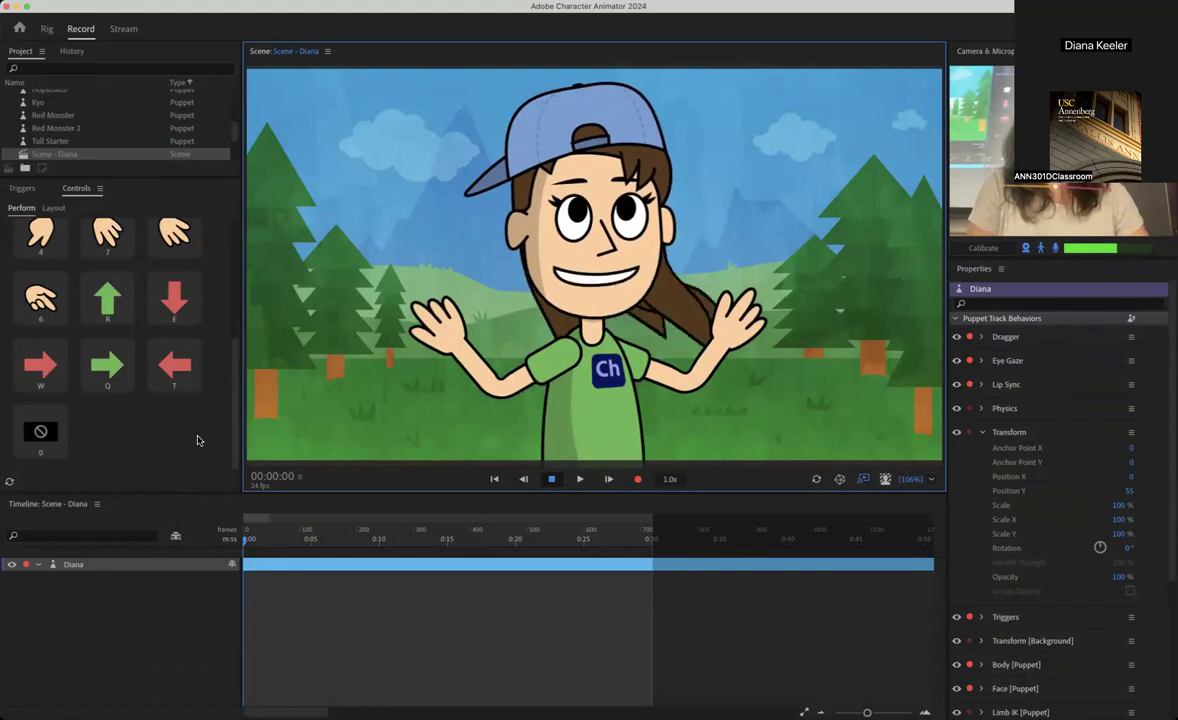
key("e")
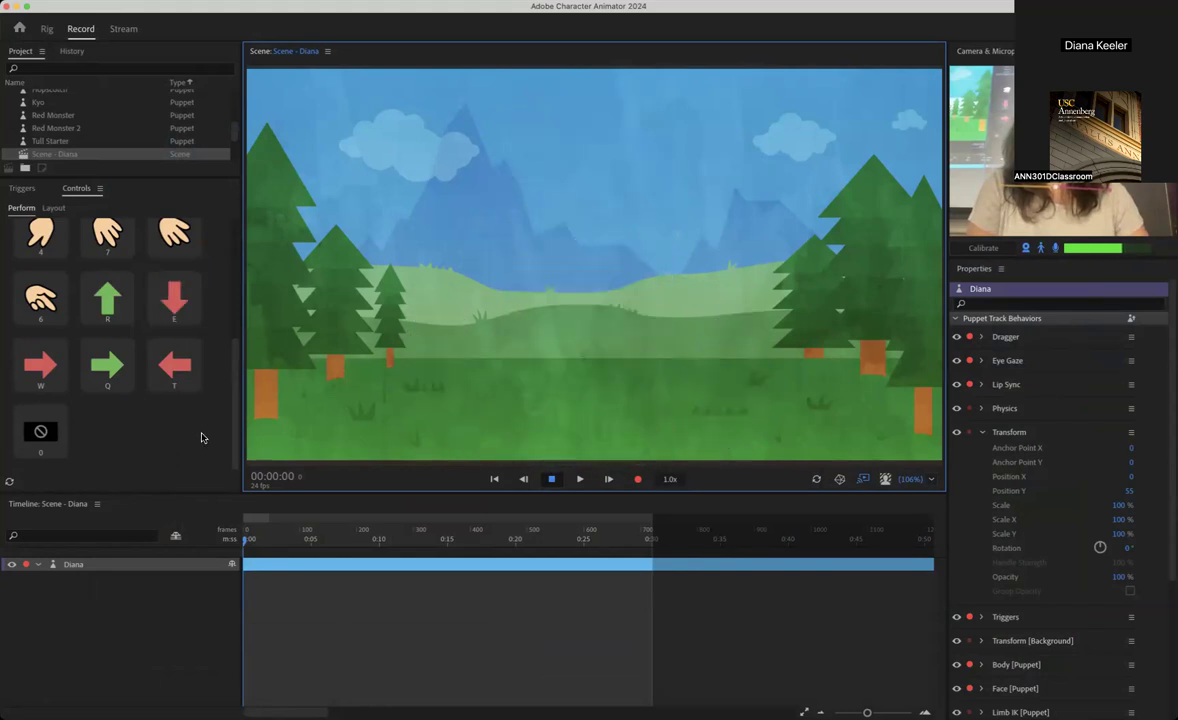
key("w")
key("q")
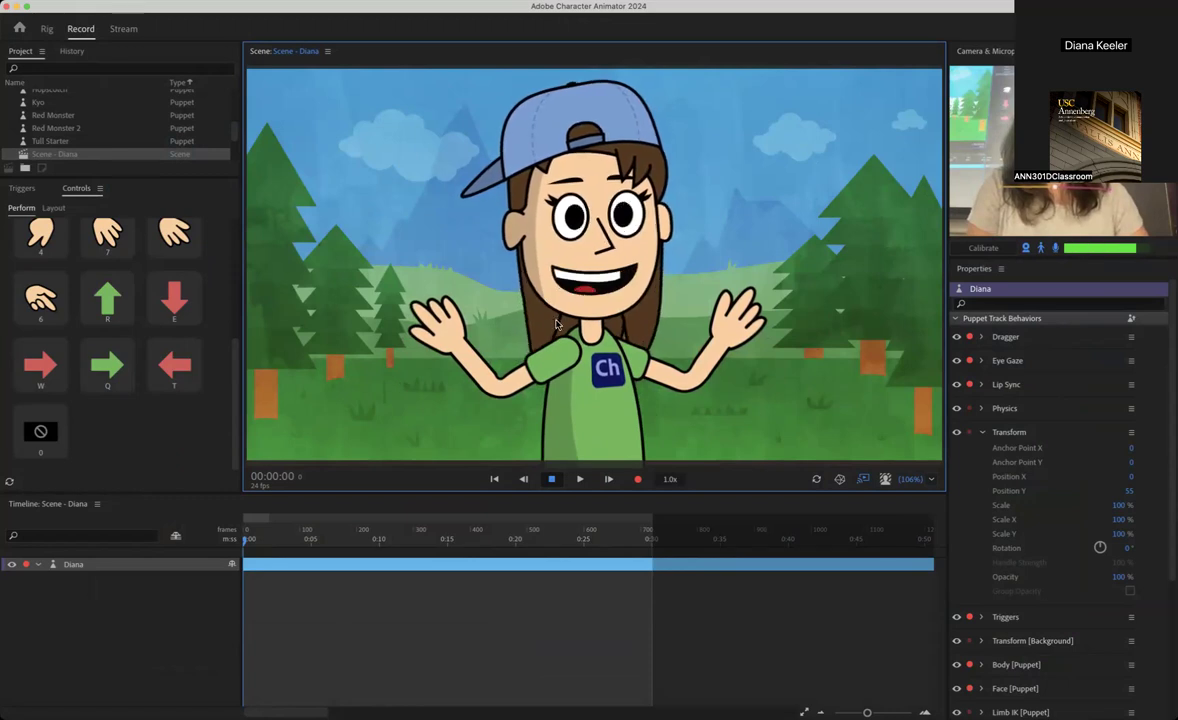
key("t")
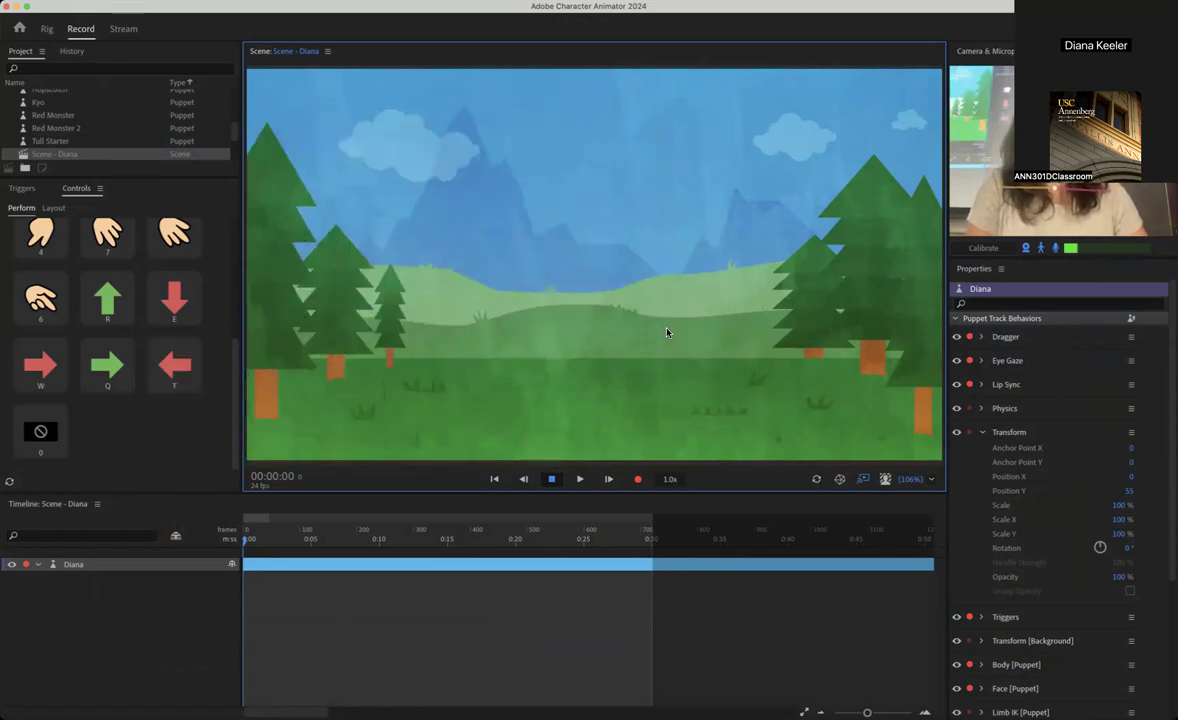
key("r")
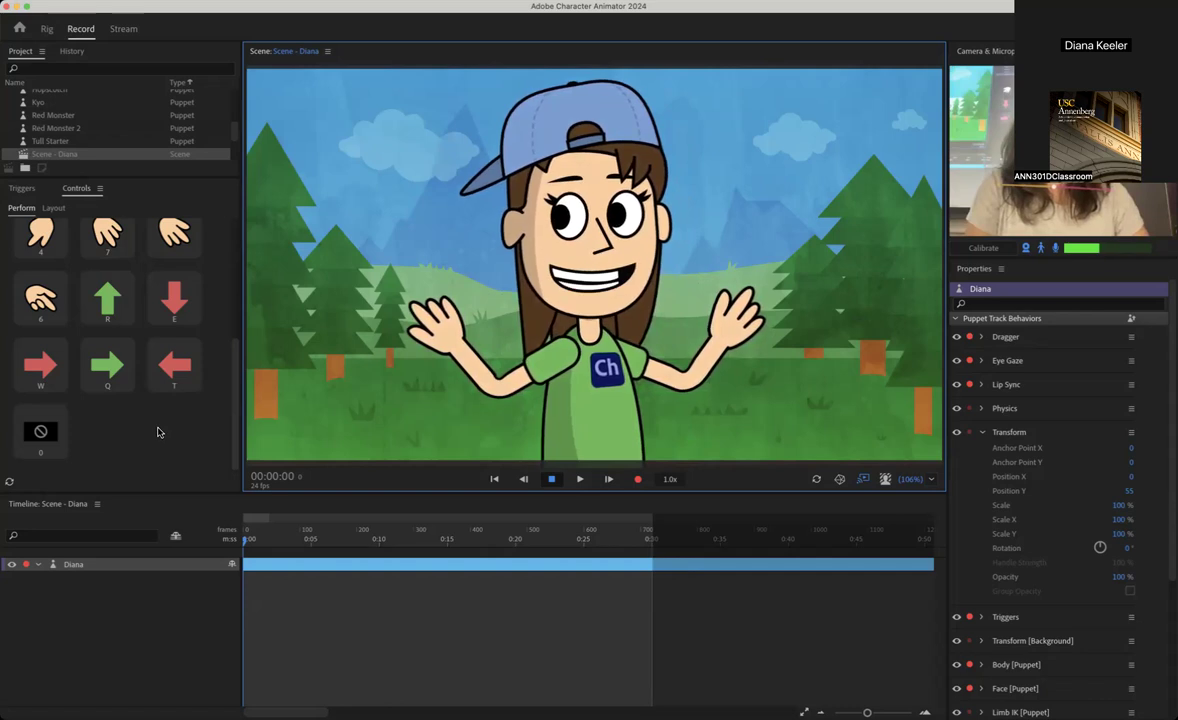
Review the puppet's trigger controls, the arm-for-record settings of its track behaviors, and its replays.
scroll(157, 420, "up", 5)
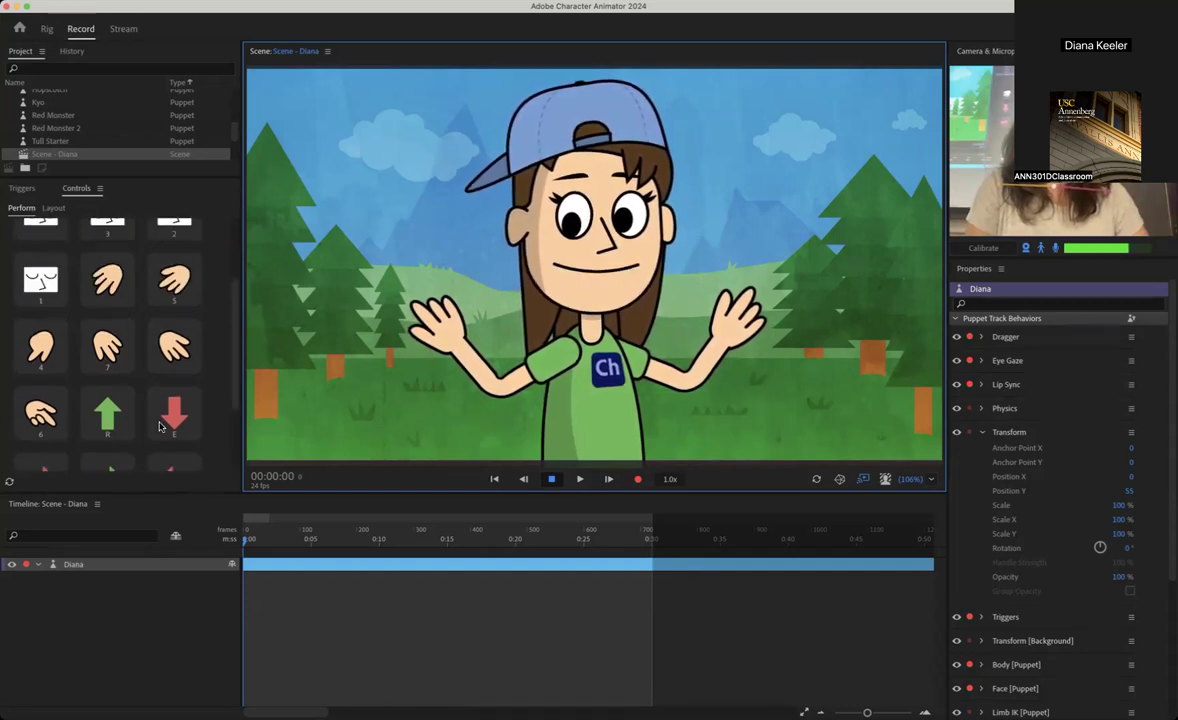
scroll(157, 410, "up", 1)
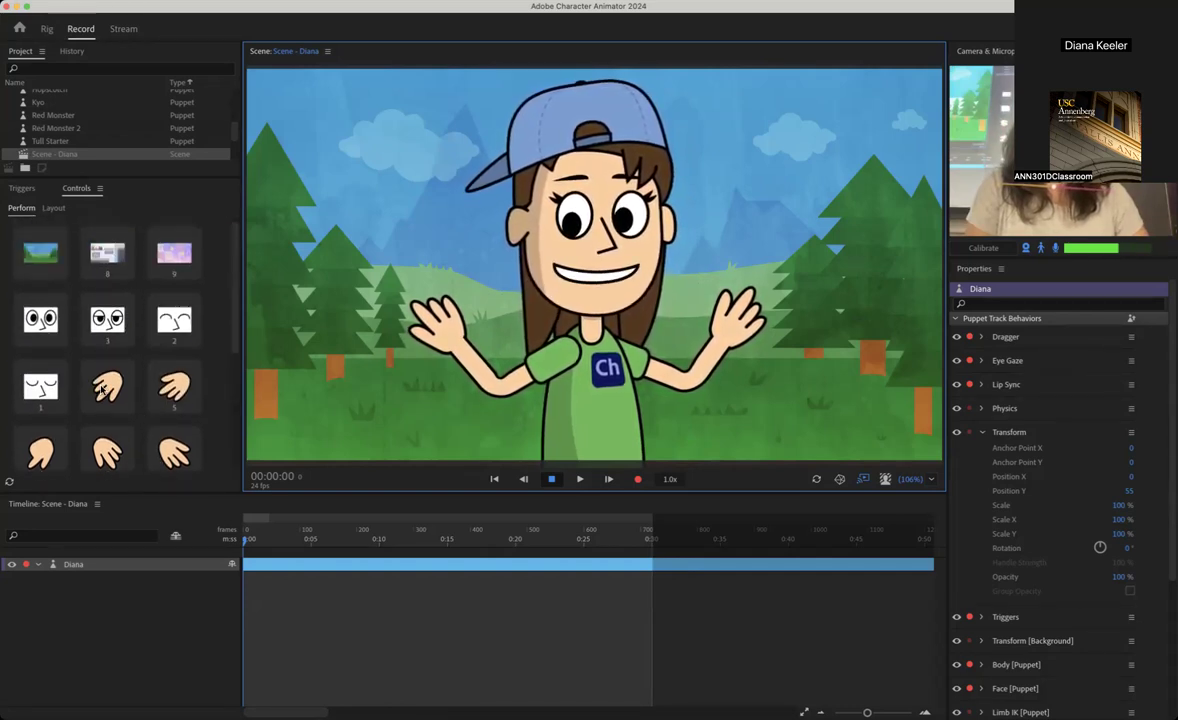
scroll(1081, 460, "down", 1)
scroll(1081, 460, "down", 5)
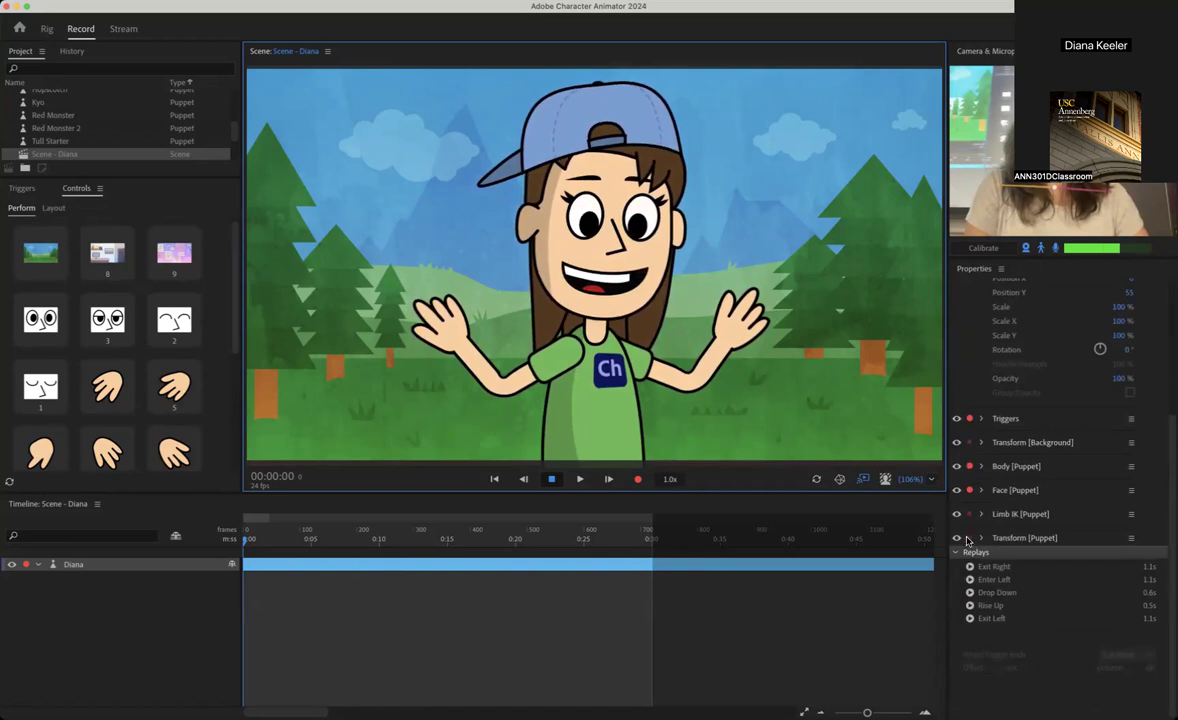
scroll(975, 500, "up", 6)
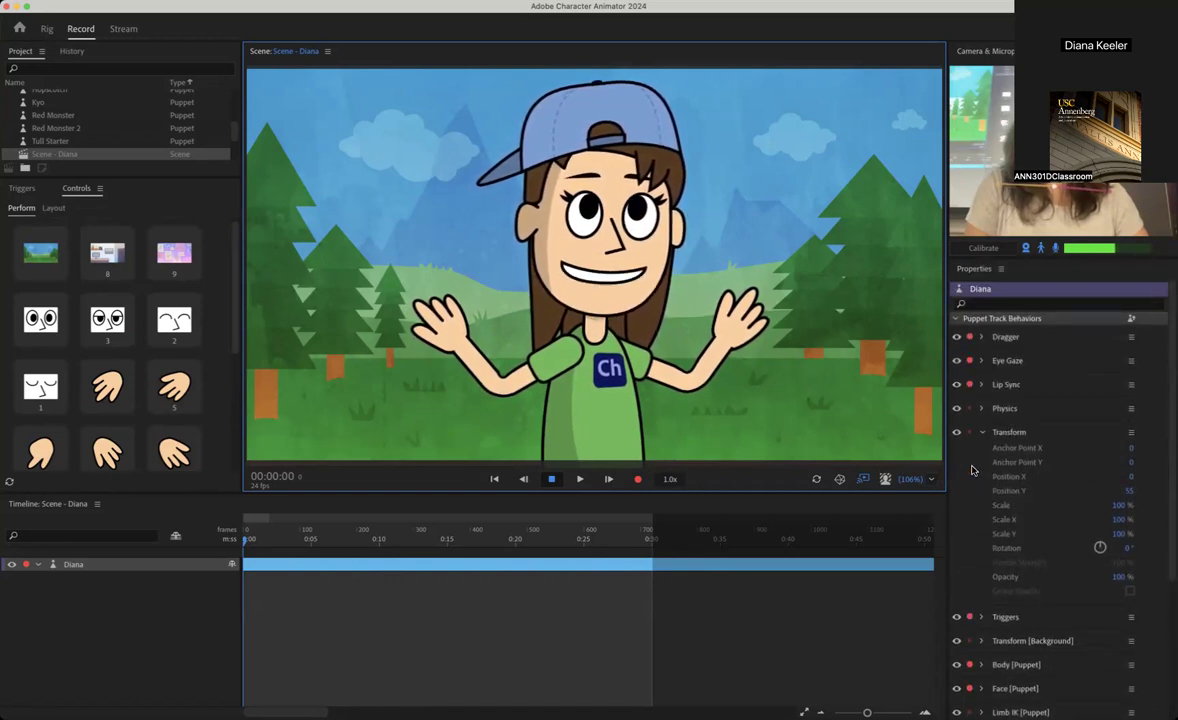
scroll(985, 521, "down", 5)
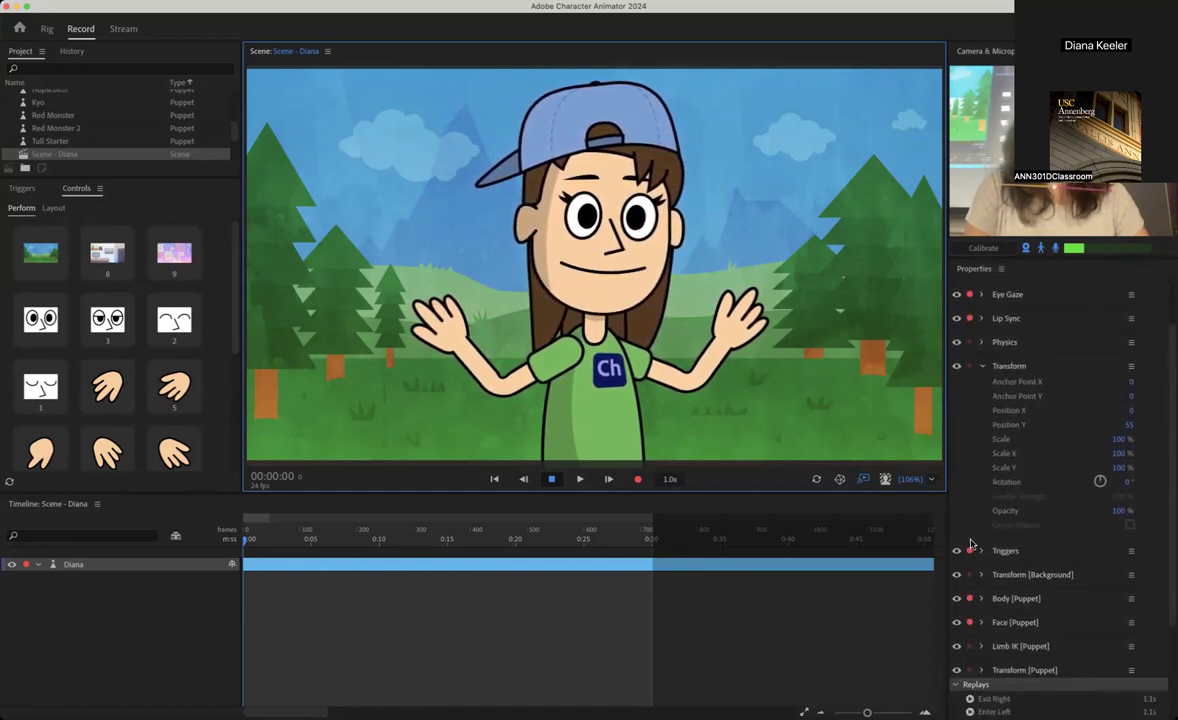
left_click(969, 546)
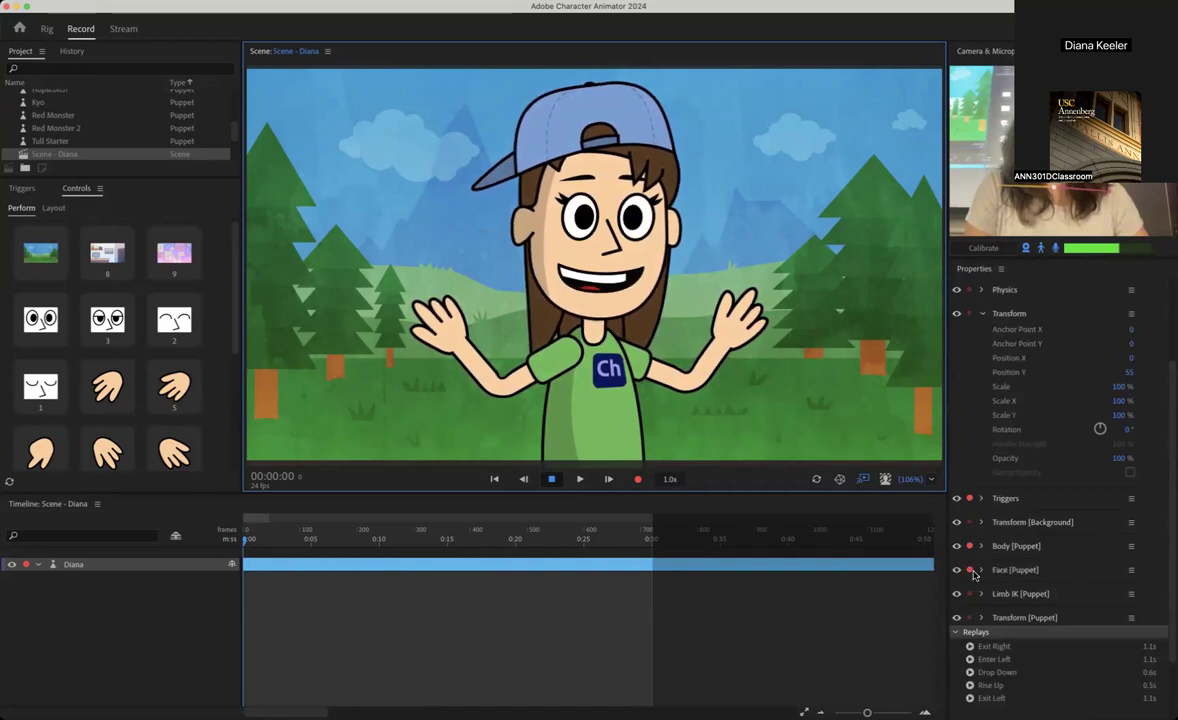
left_click(969, 570)
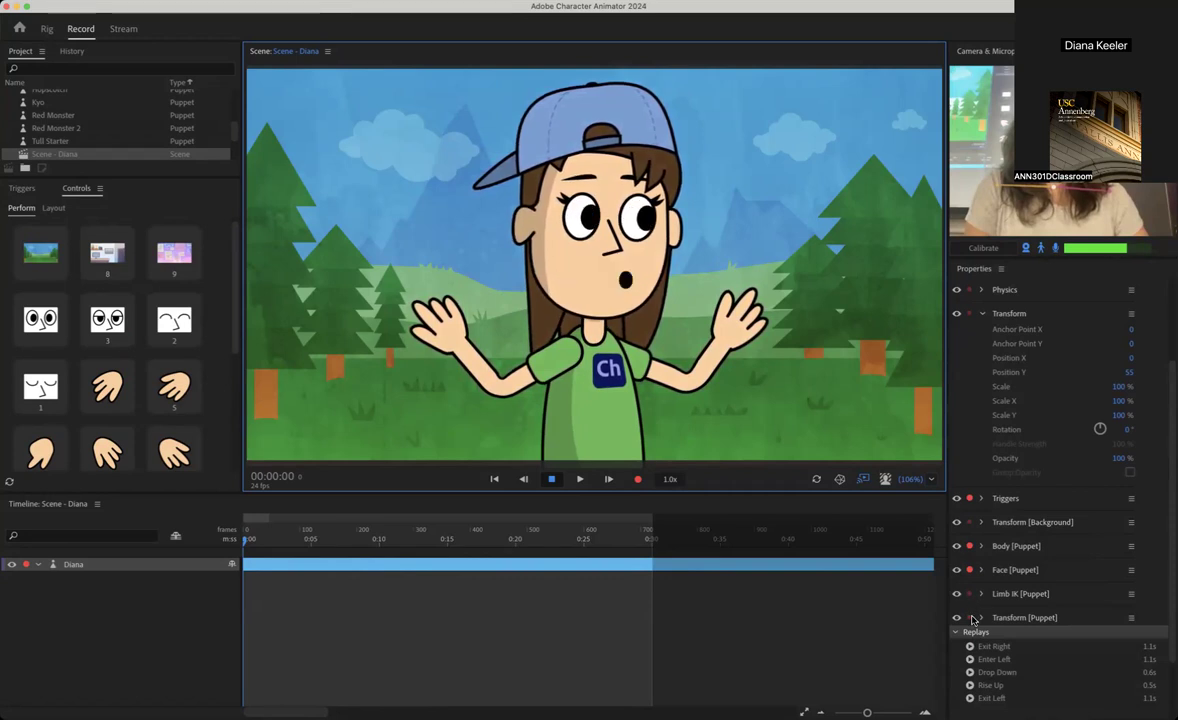
scroll(1050, 600, "up", 5)
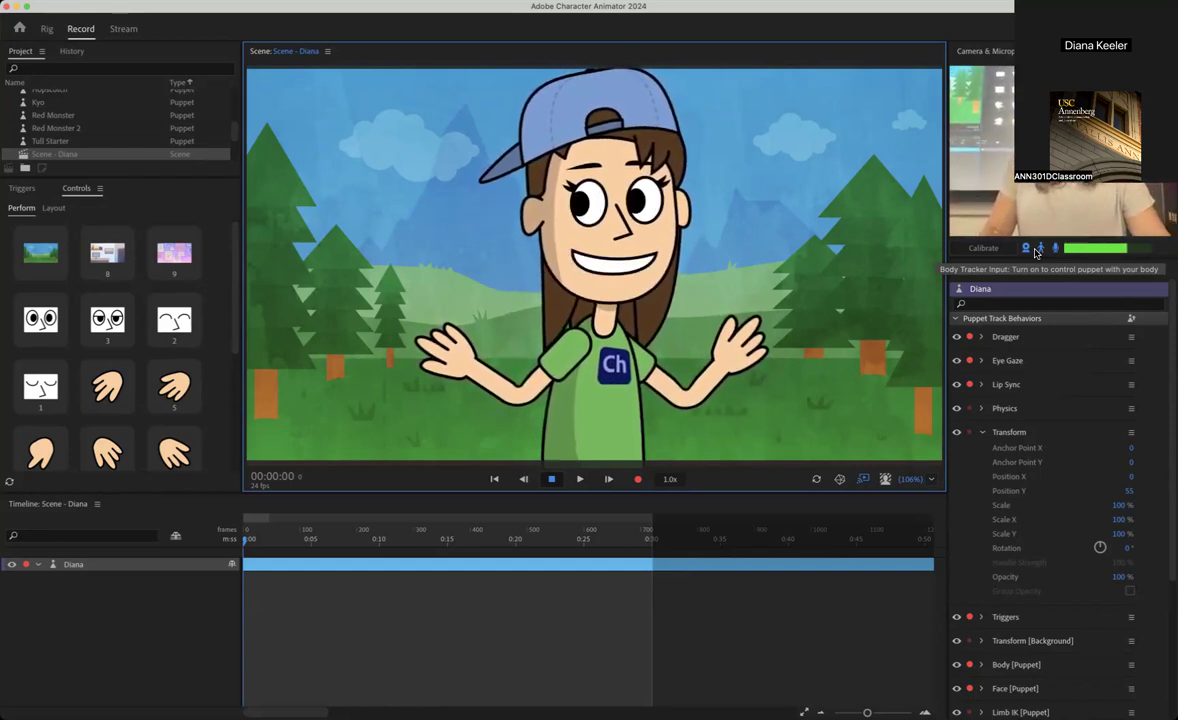
Calibrate the camera and body tracking to the performer's resting pose.
left_click(985, 248)
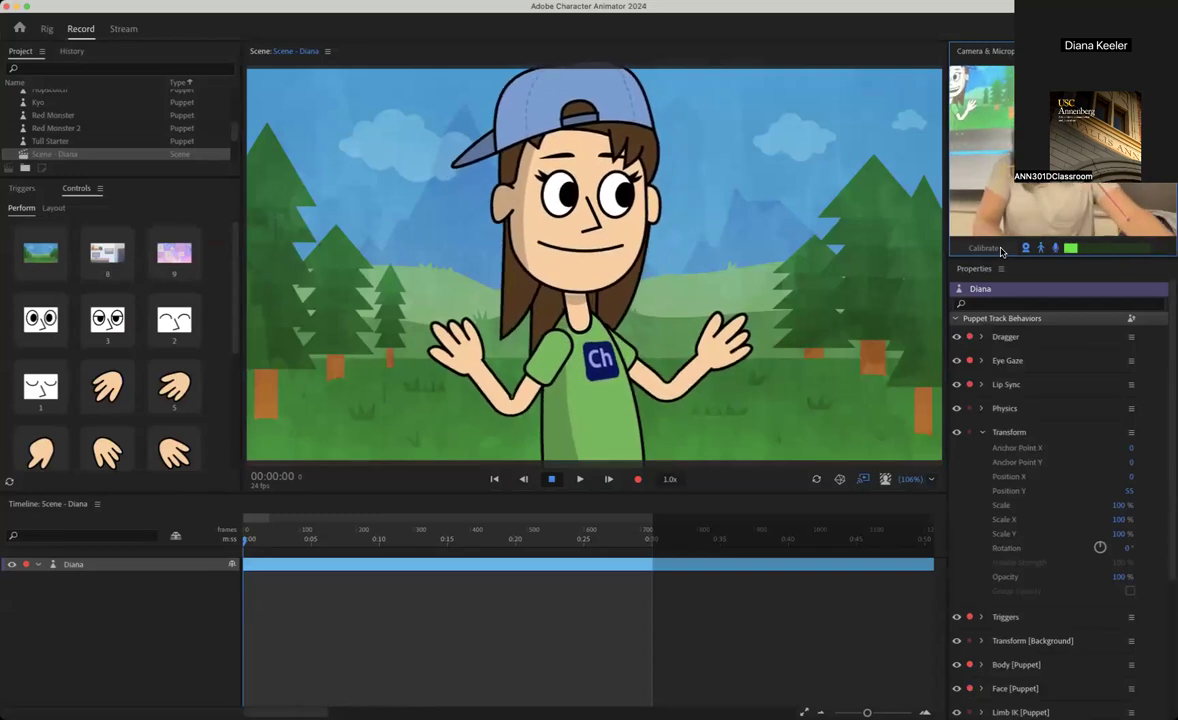
left_click(1001, 251)
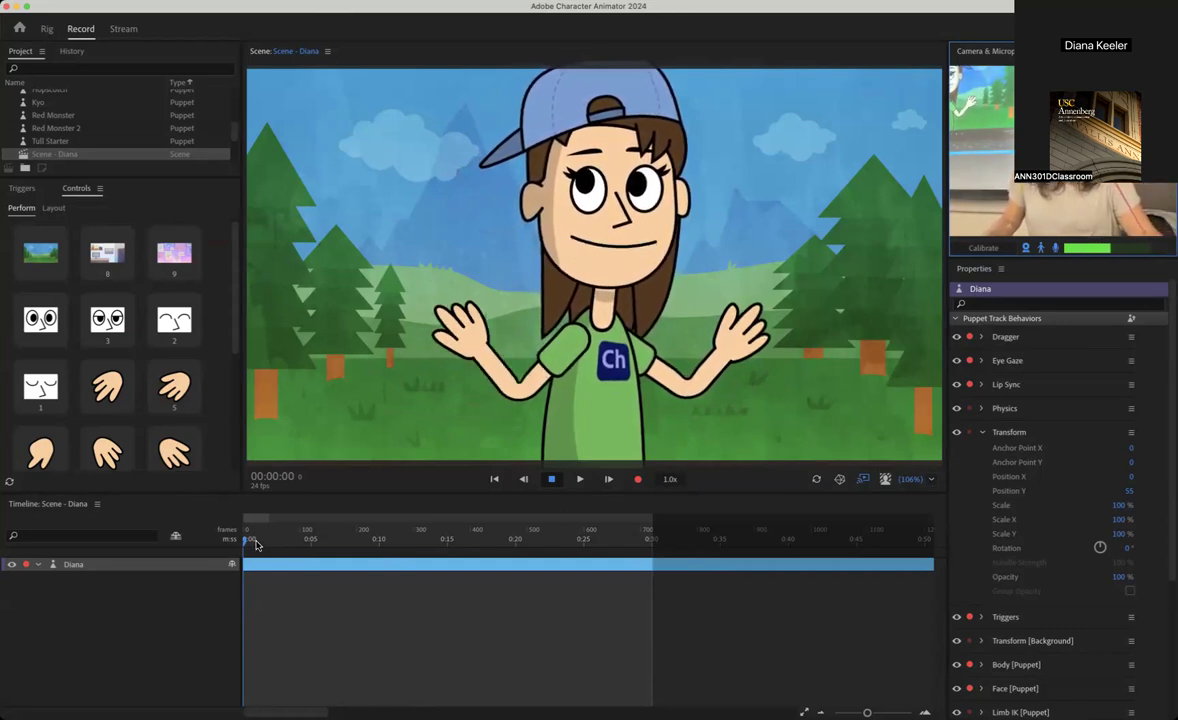
Record a narrated, body-tracked performance take about 37 seconds long and play it back.
left_click(638, 480)
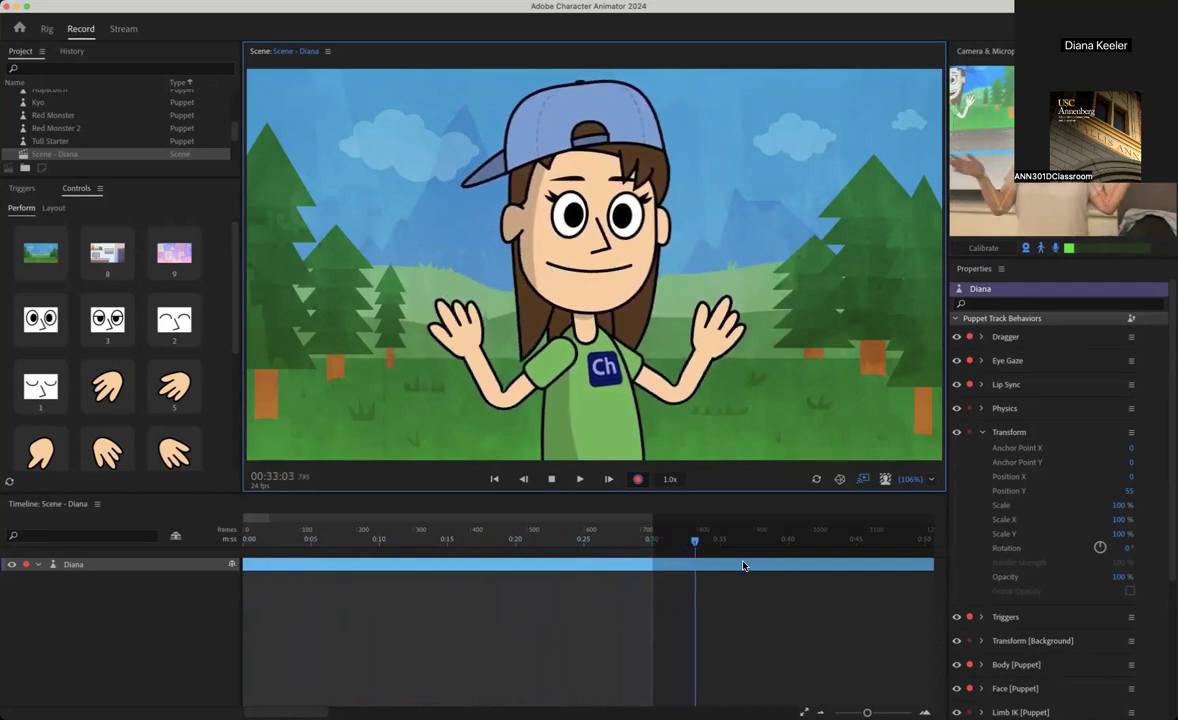
left_click(551, 479)
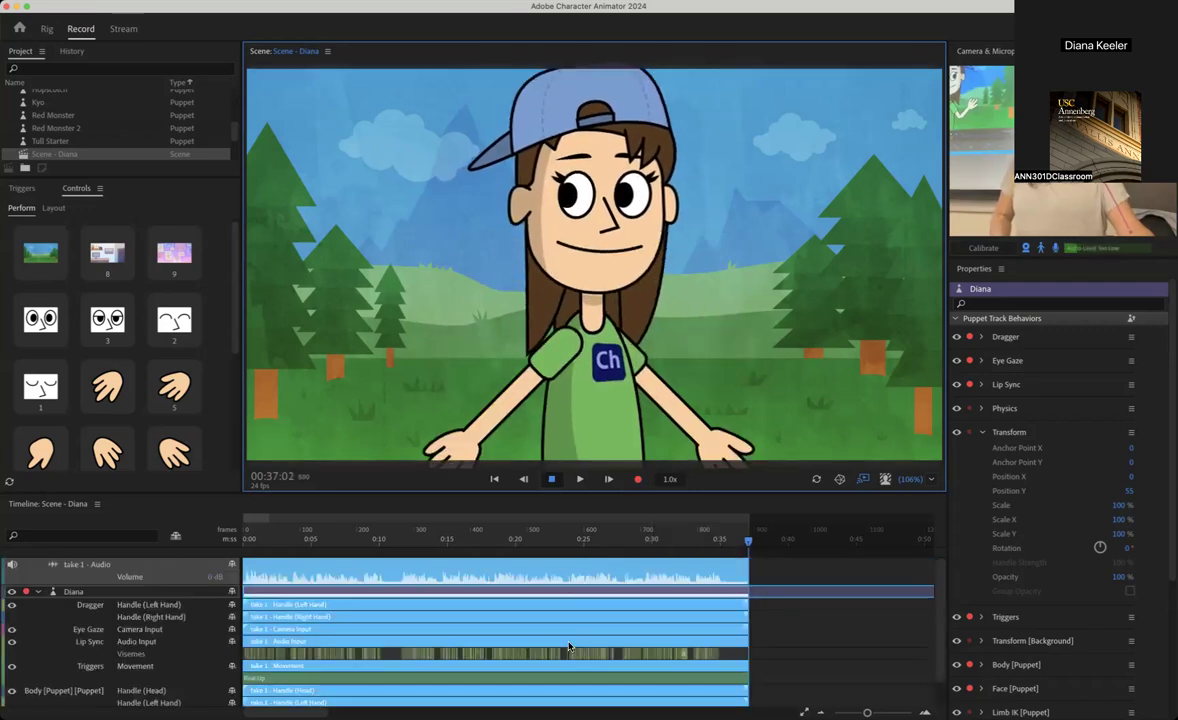
left_click(580, 479)
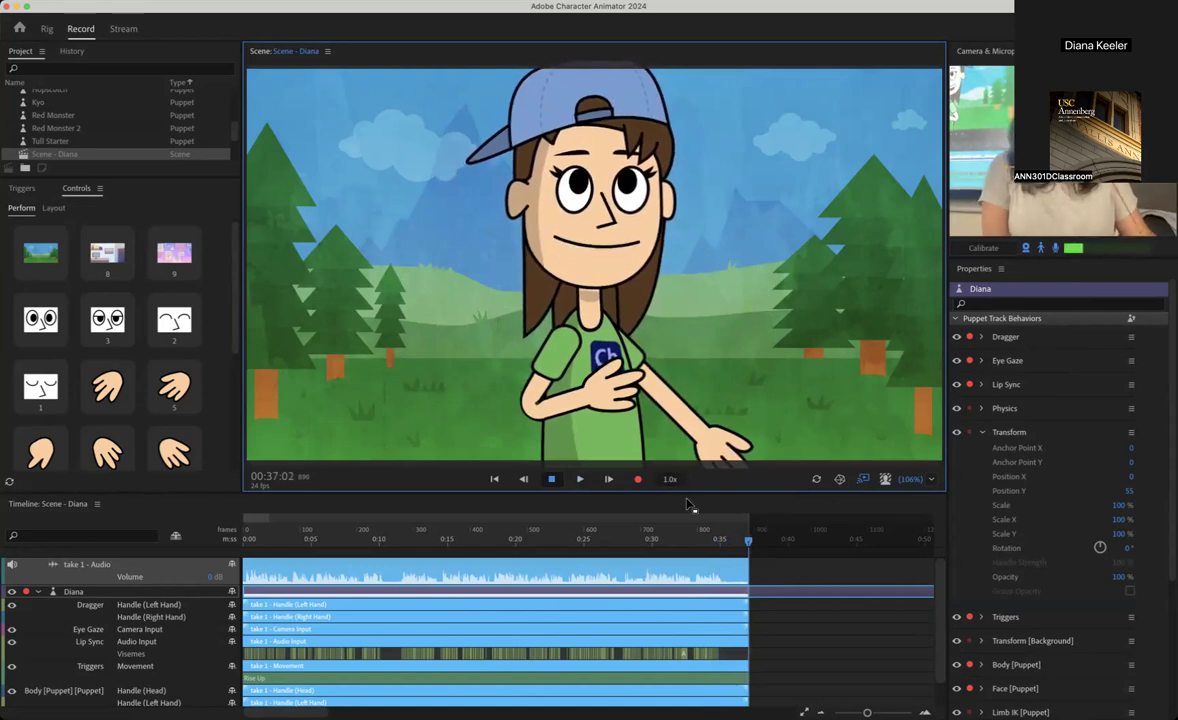
Check the scene's background choices, keeping the transparent one, and remove the puppet's forest backdrop with the No Background trigger.
left_click(884, 480)
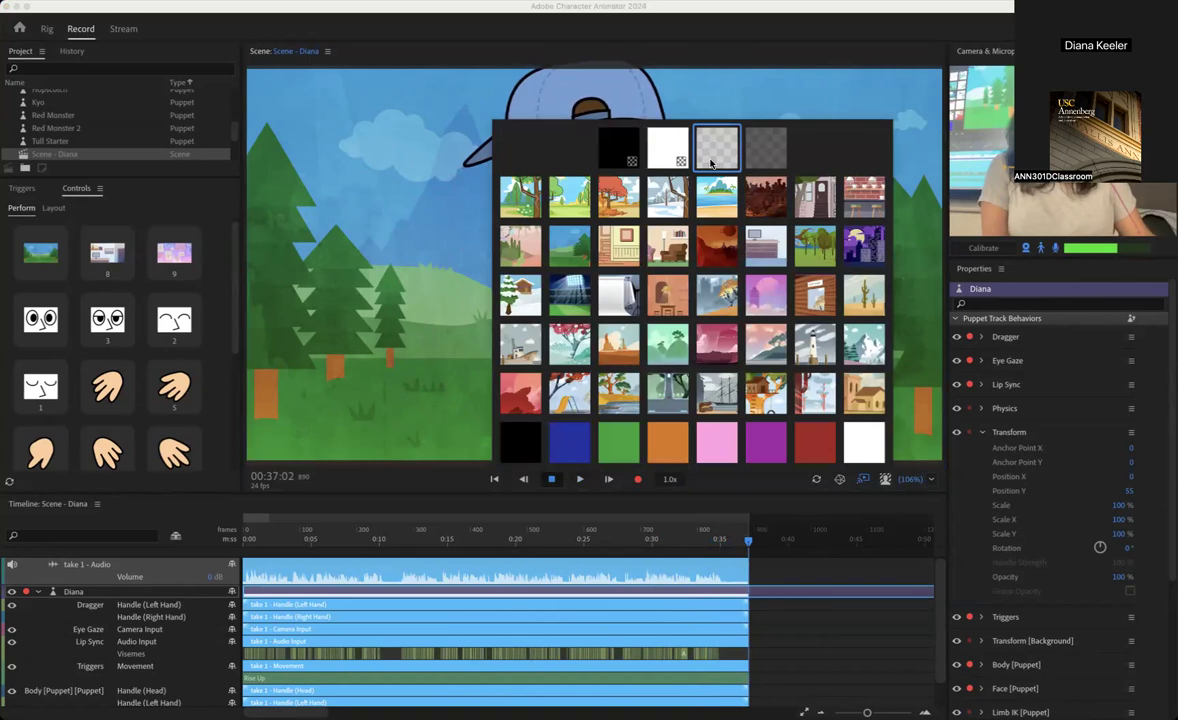
scroll(183, 345, "down", 5)
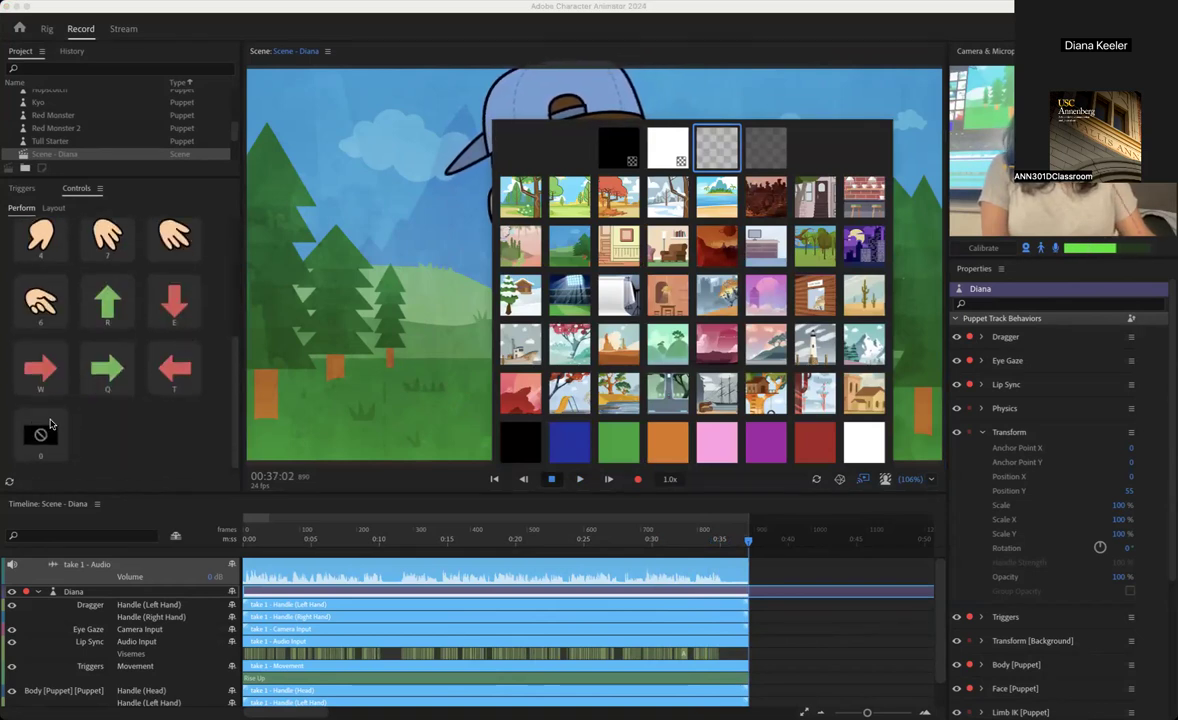
scroll(45, 420, "up", 3)
scroll(40, 426, "down", 3)
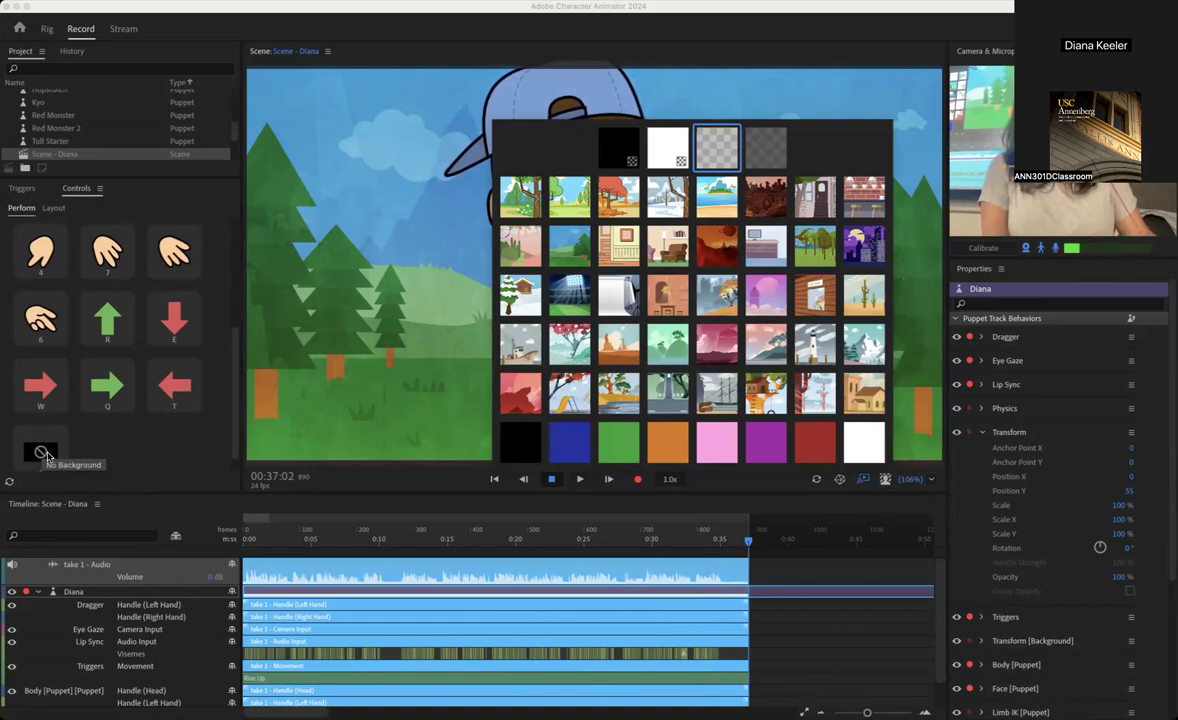
left_click(46, 455)
left_click(41, 453)
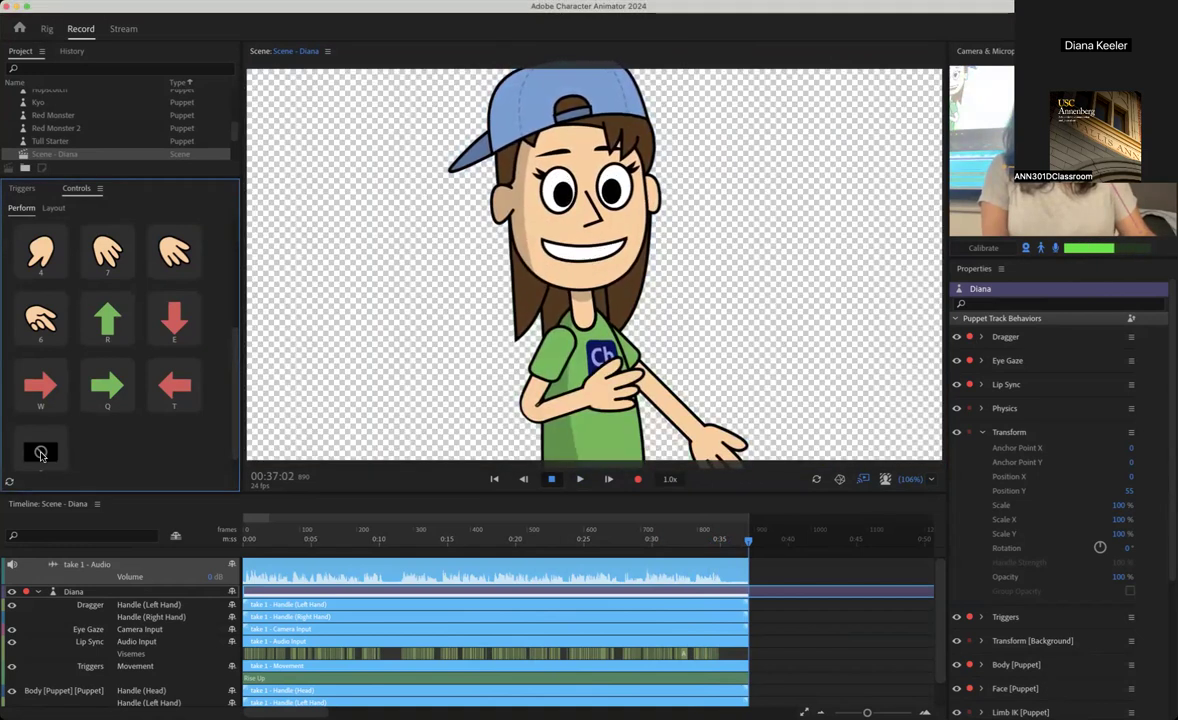
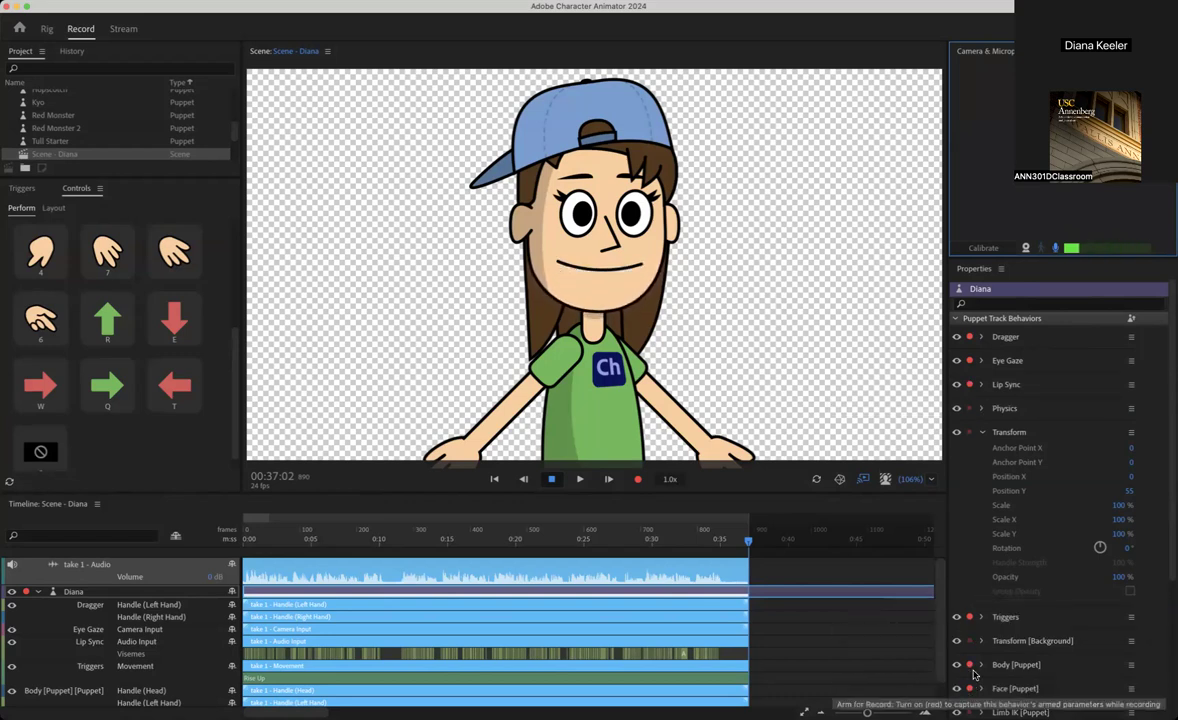
Toggle Triggers recording off and on, leave Dragger, Eye Gaze and Lip Sync disarmed, and turn on the camera input.
left_click(970, 619)
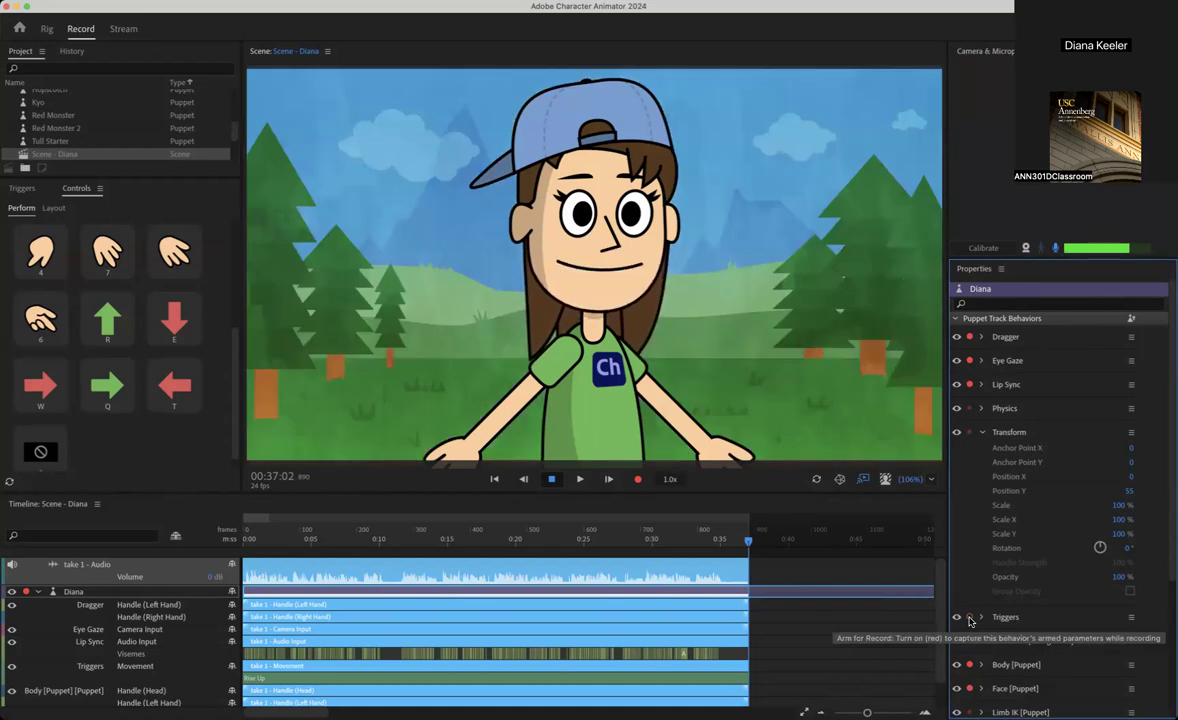
left_click(969, 619)
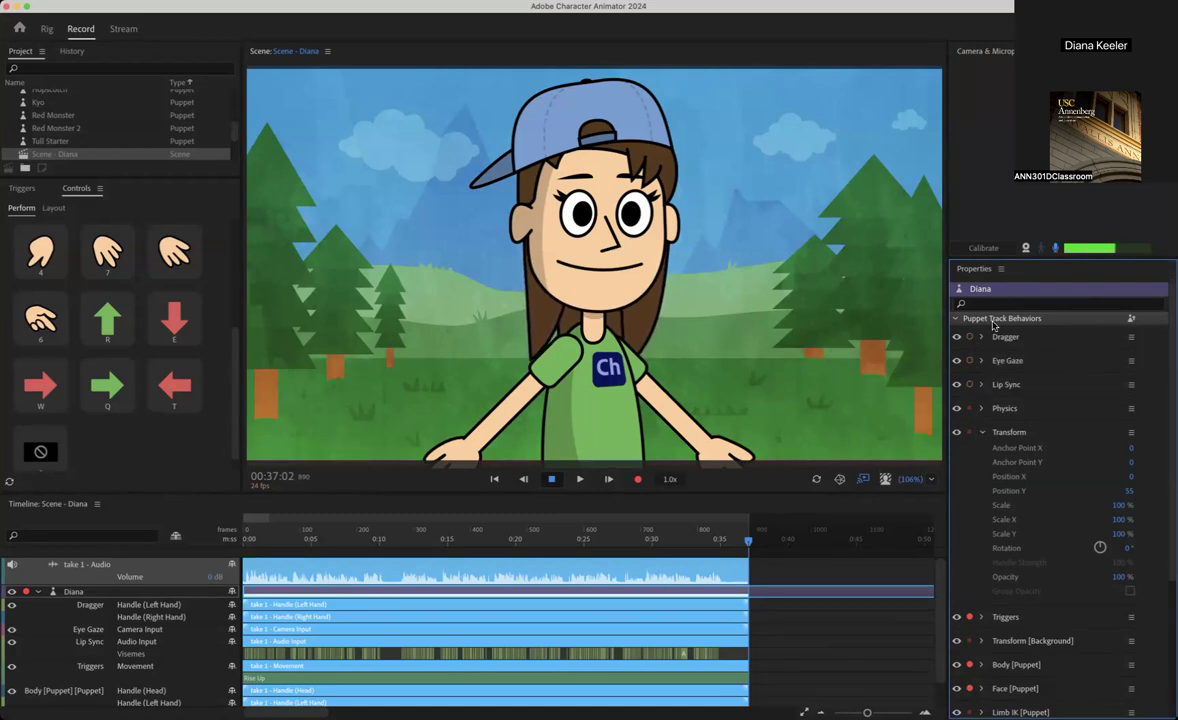
left_click(1023, 249)
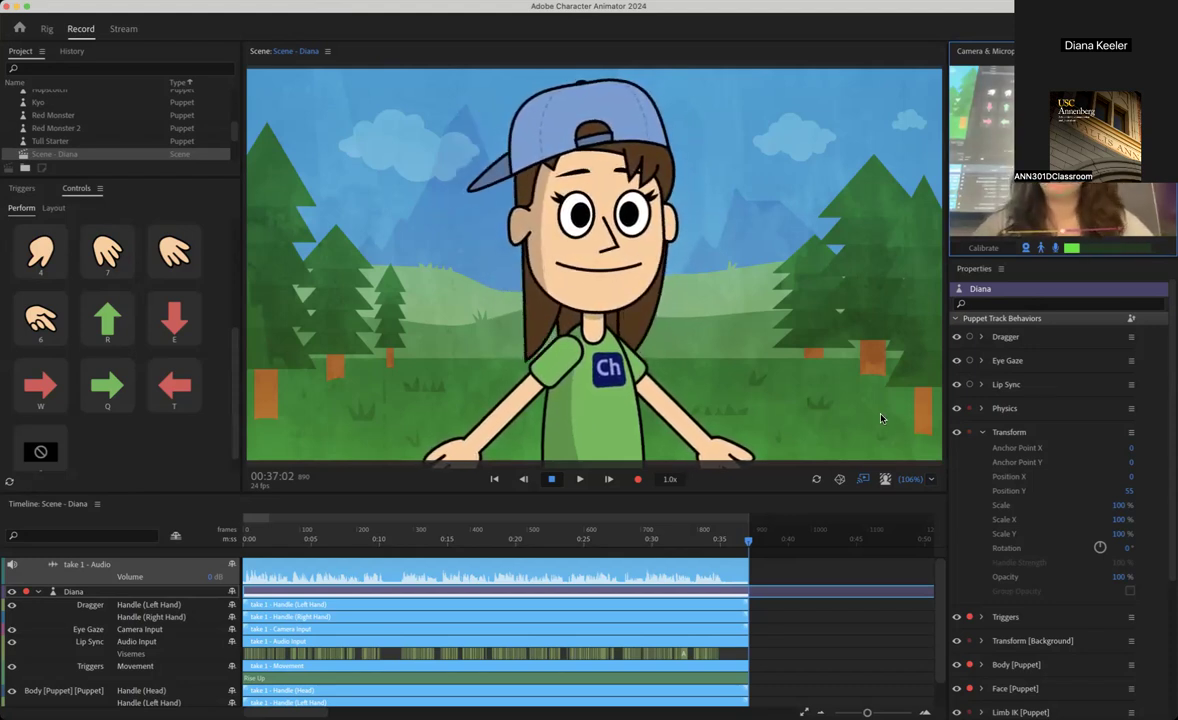
Scrub through the recorded take, re-arm Lip Sync, Eye Gaze and Dragger for recording, and return the playhead to the start.
left_click_drag(318, 540, 228, 543)
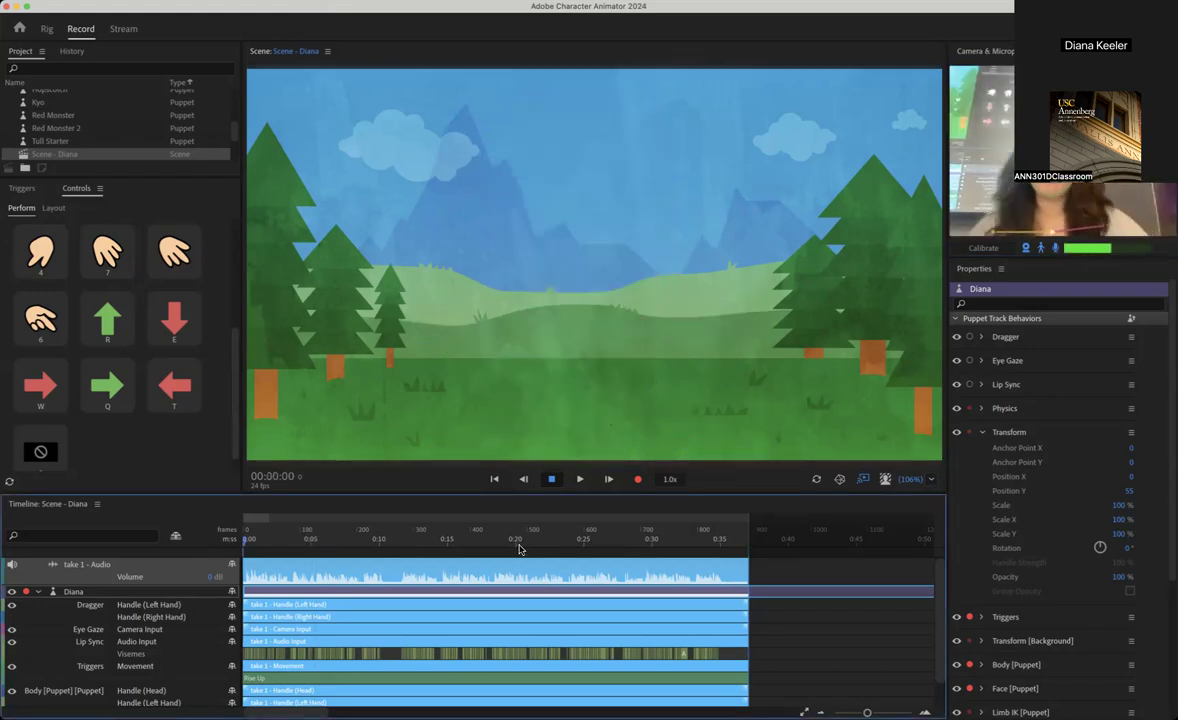
left_click_drag(246, 540, 432, 548)
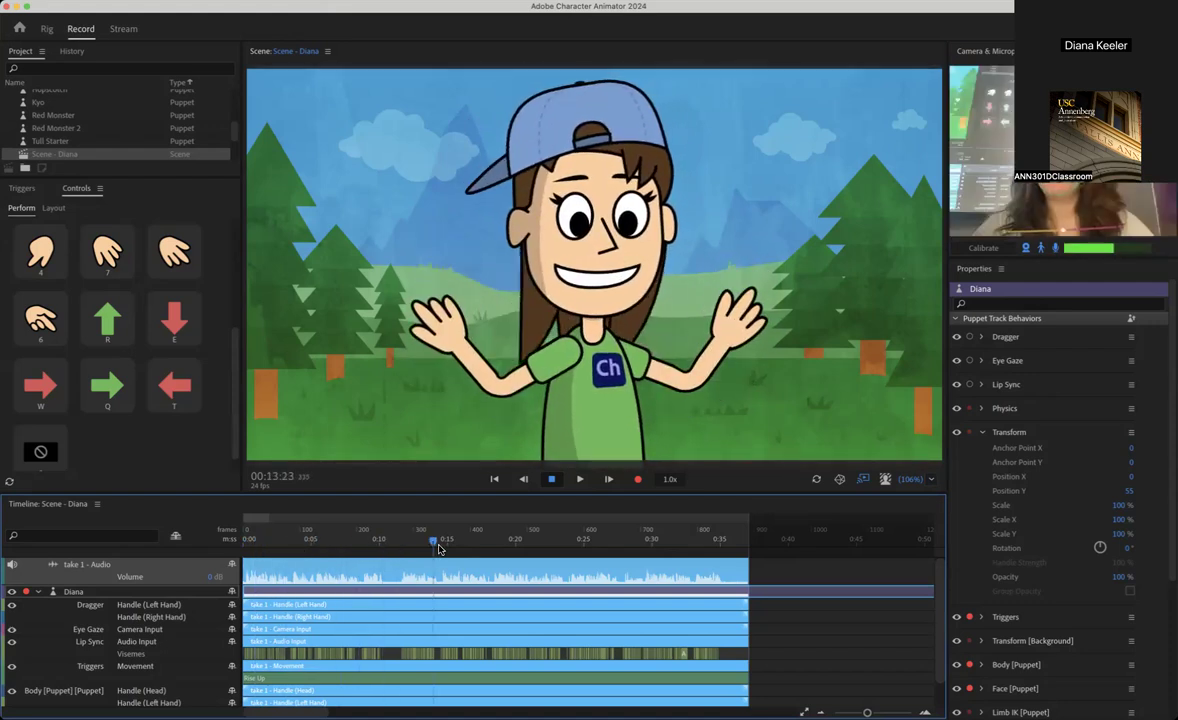
left_click(969, 384)
left_click(969, 360)
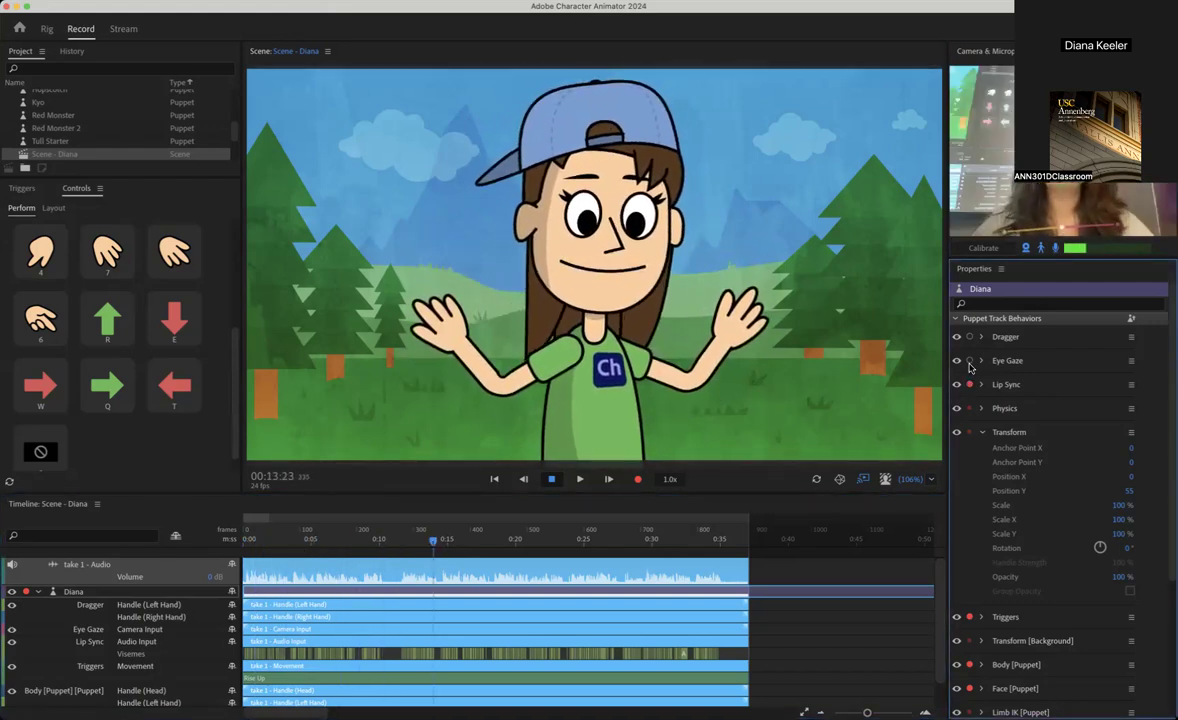
left_click(970, 337)
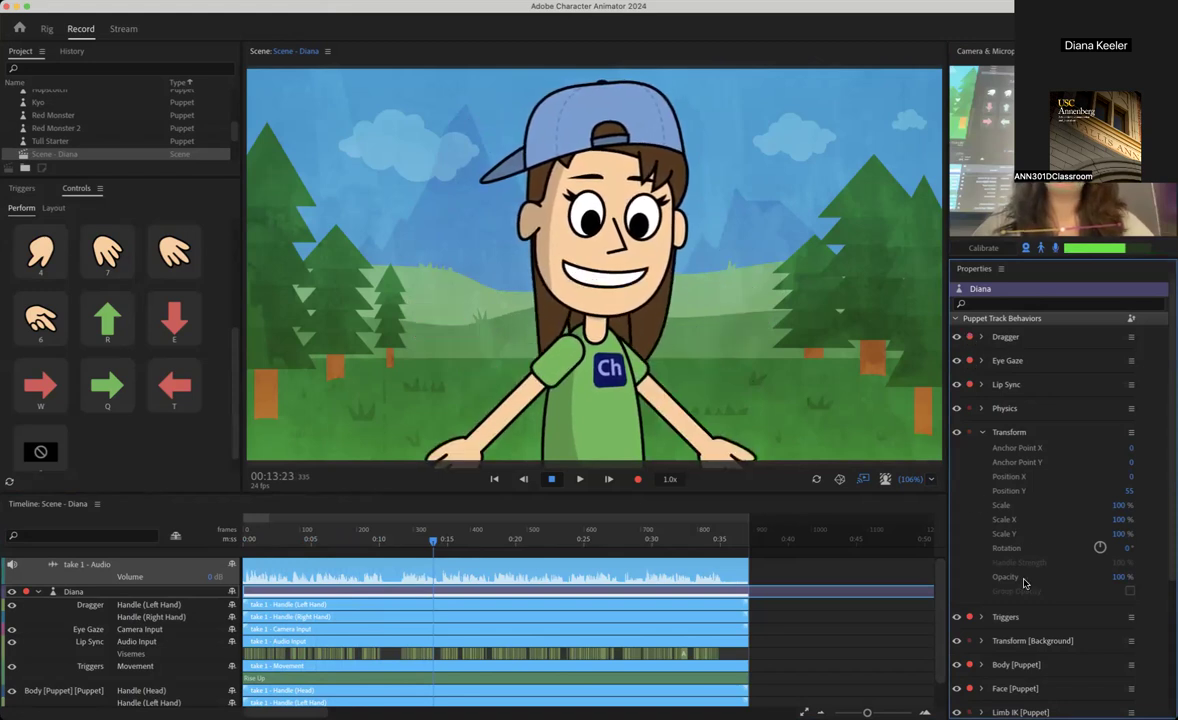
left_click_drag(433, 540, 222, 545)
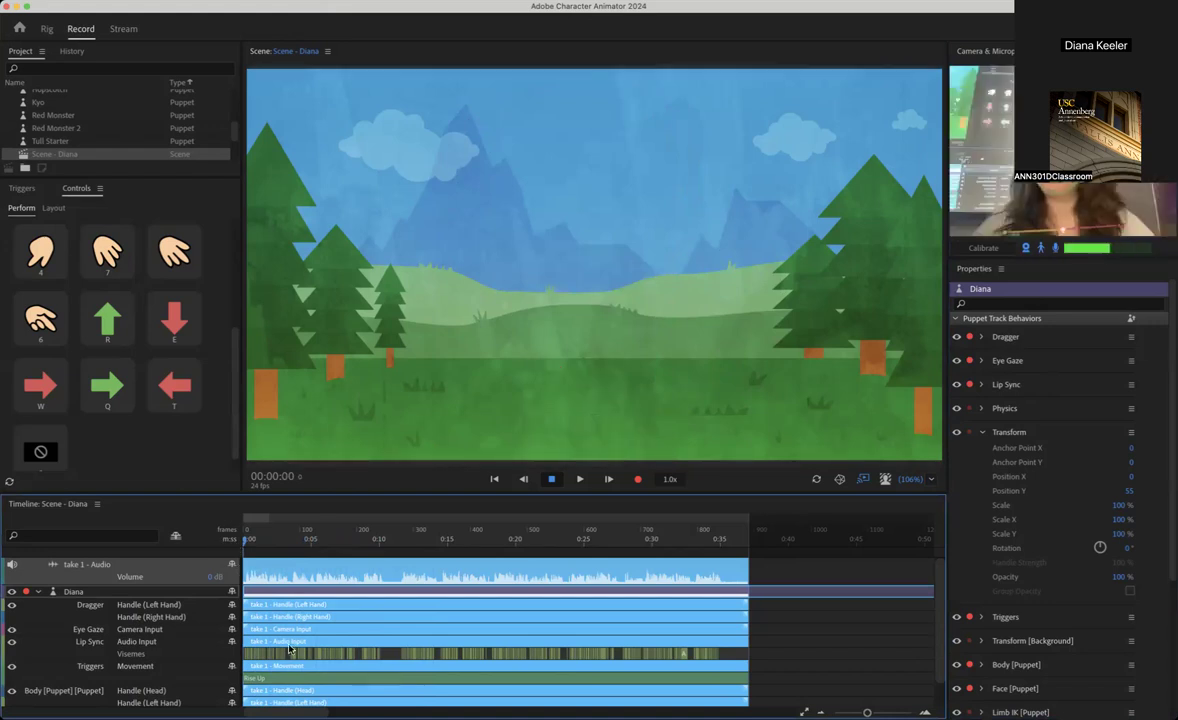
Single out the take's Right Hand handle and Eye Gaze Camera Input clips and review the puppet track's behaviors.
left_click(261, 618)
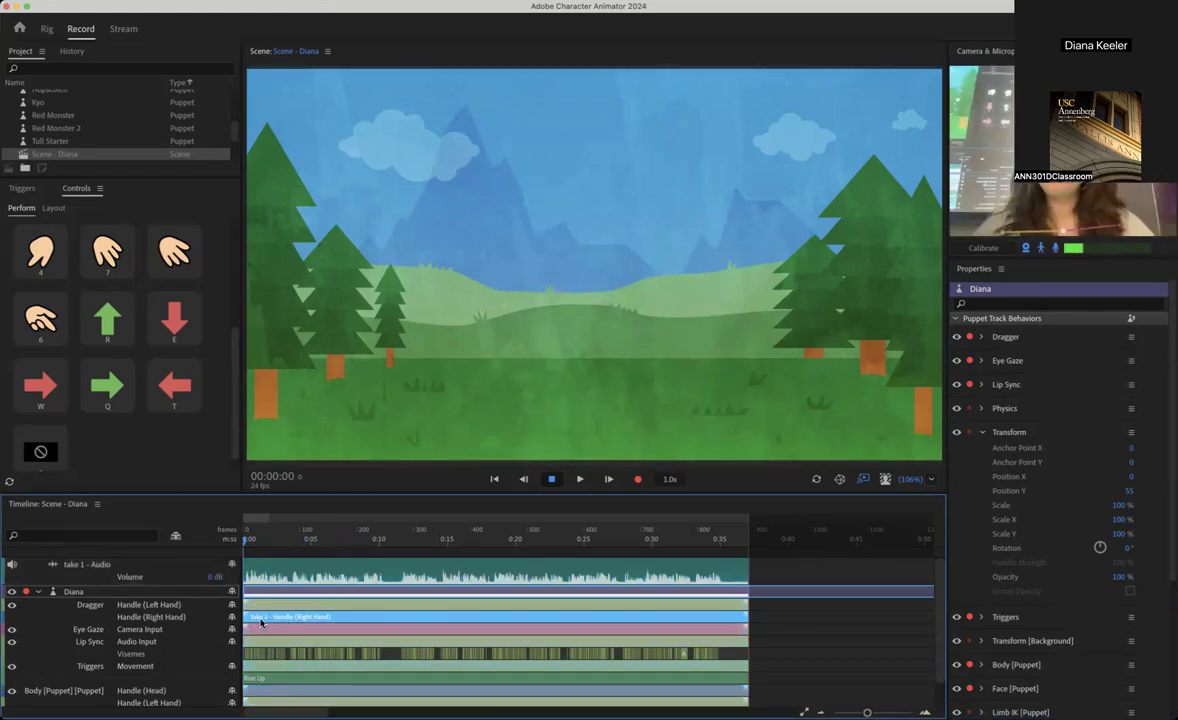
left_click(266, 630)
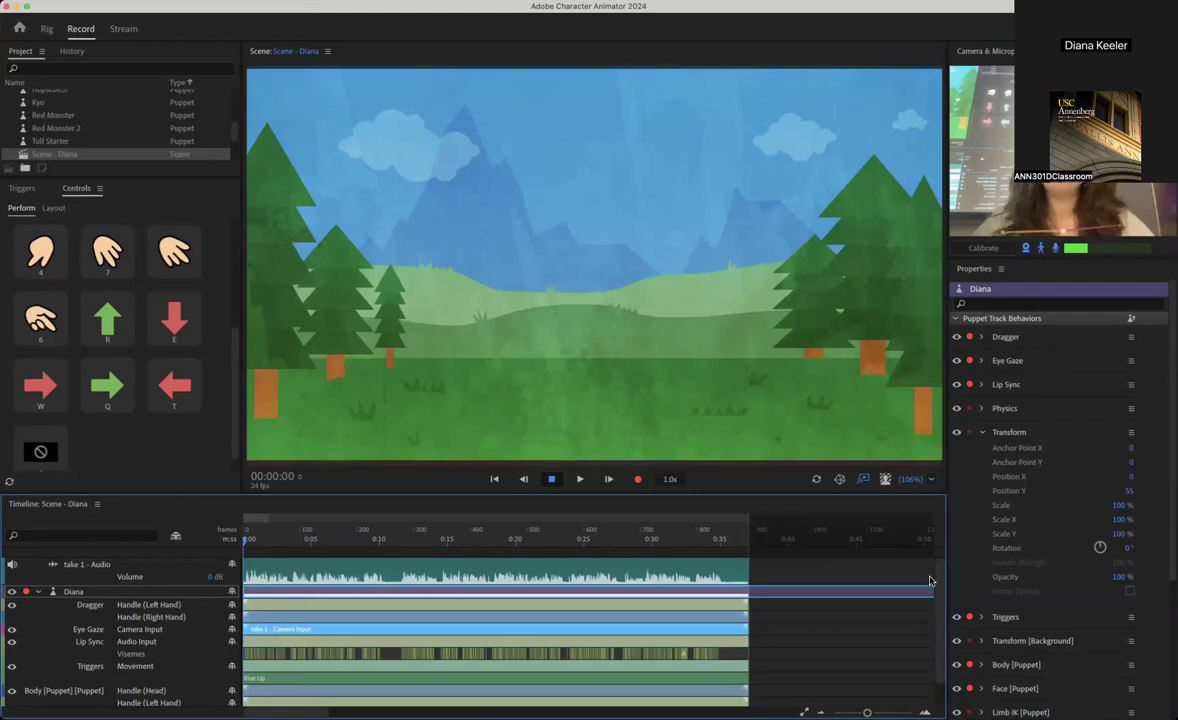
scroll(990, 520, "down", 3)
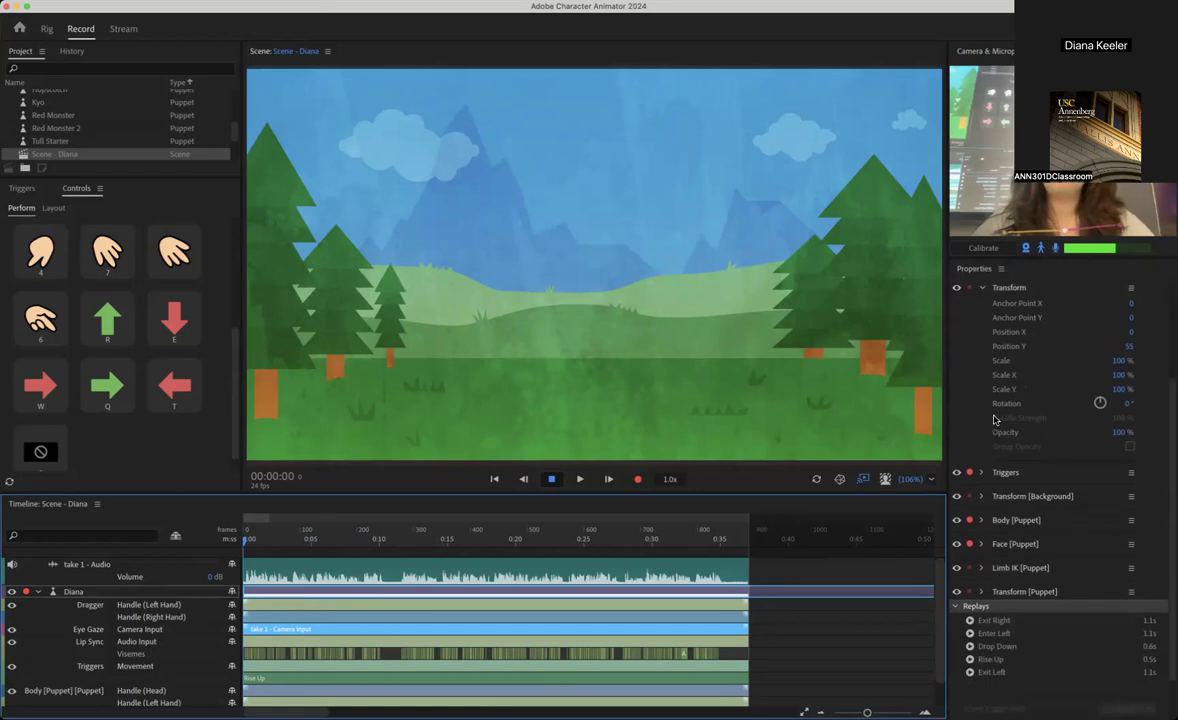
scroll(1040, 480, "up", 3)
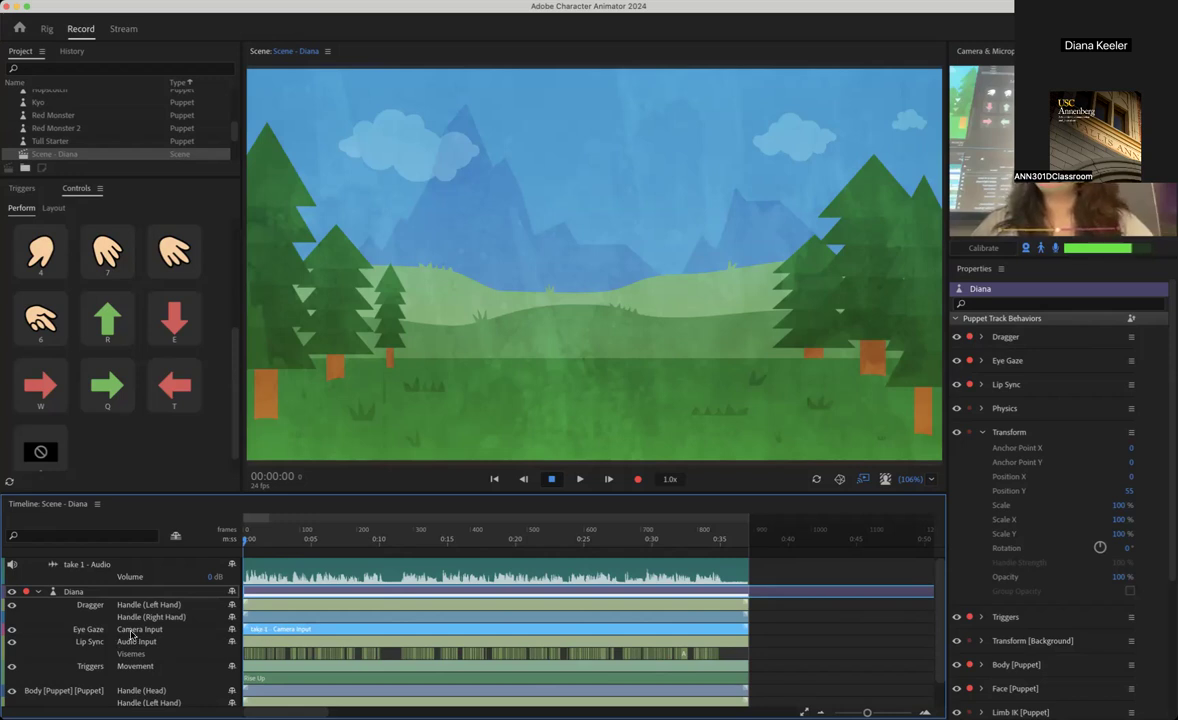
scroll(290, 634, "down", 1)
scroll(295, 631, "up", 1)
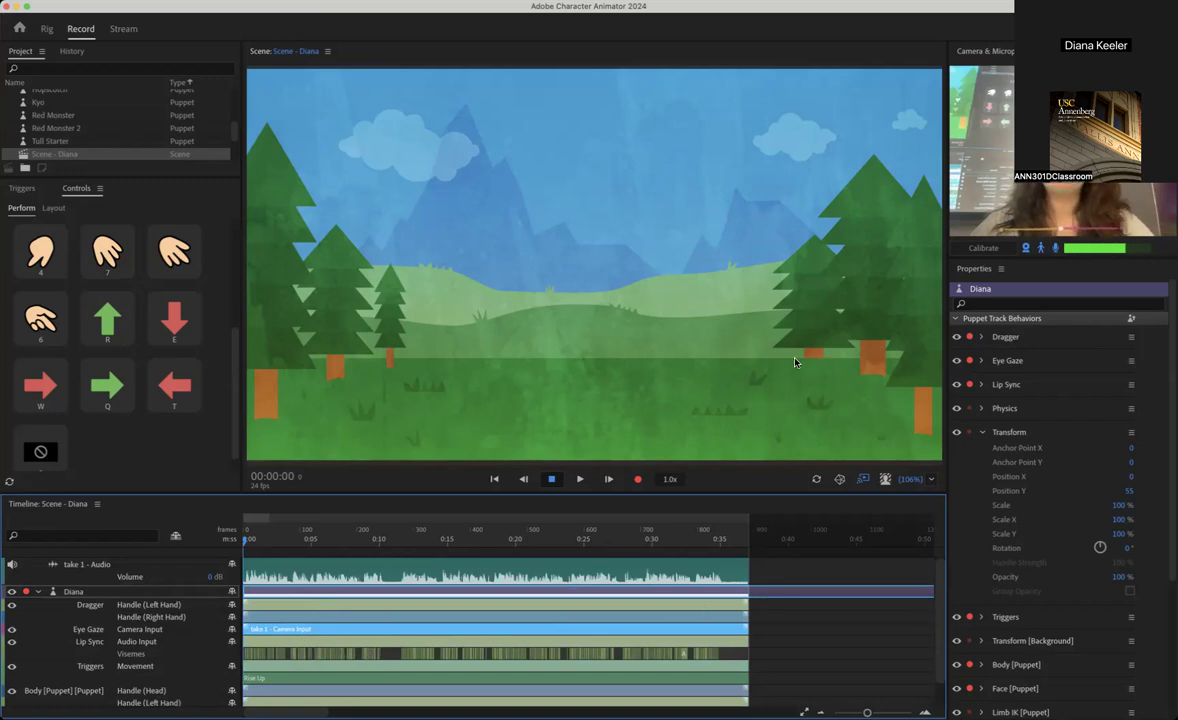
Go to about 0:15 in the take, check the scene's background choices, and hide the forest backdrop with the No Background trigger.
left_click(448, 537)
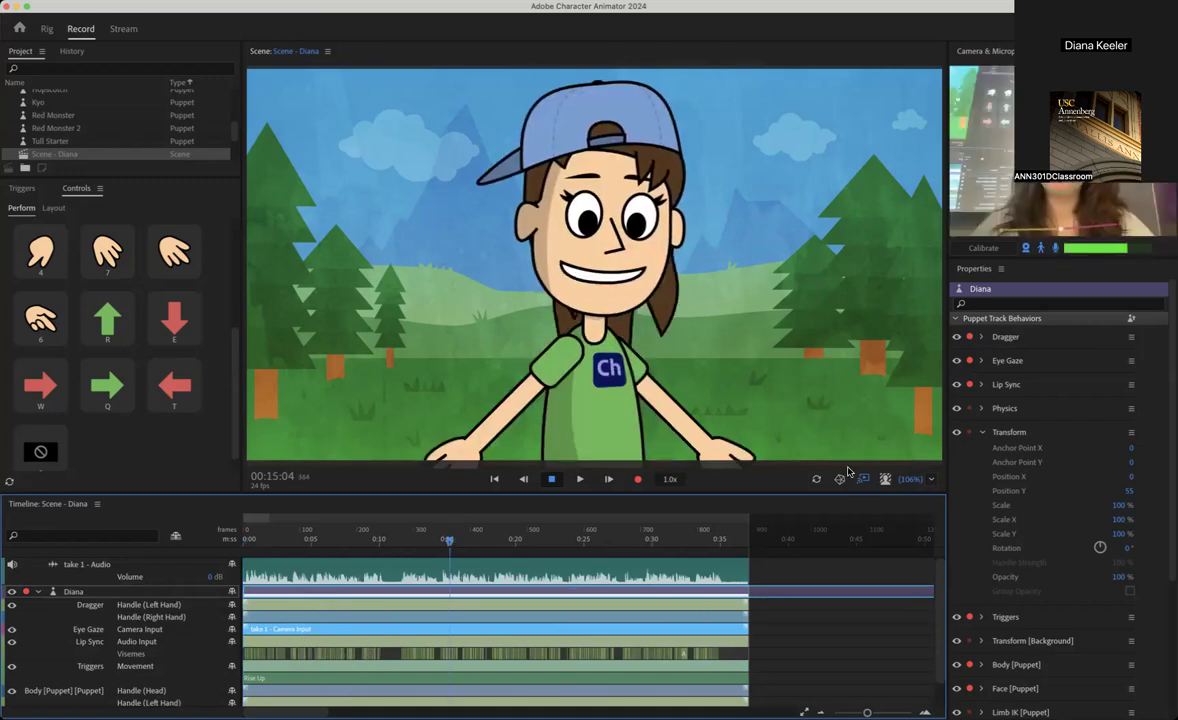
left_click(885, 479)
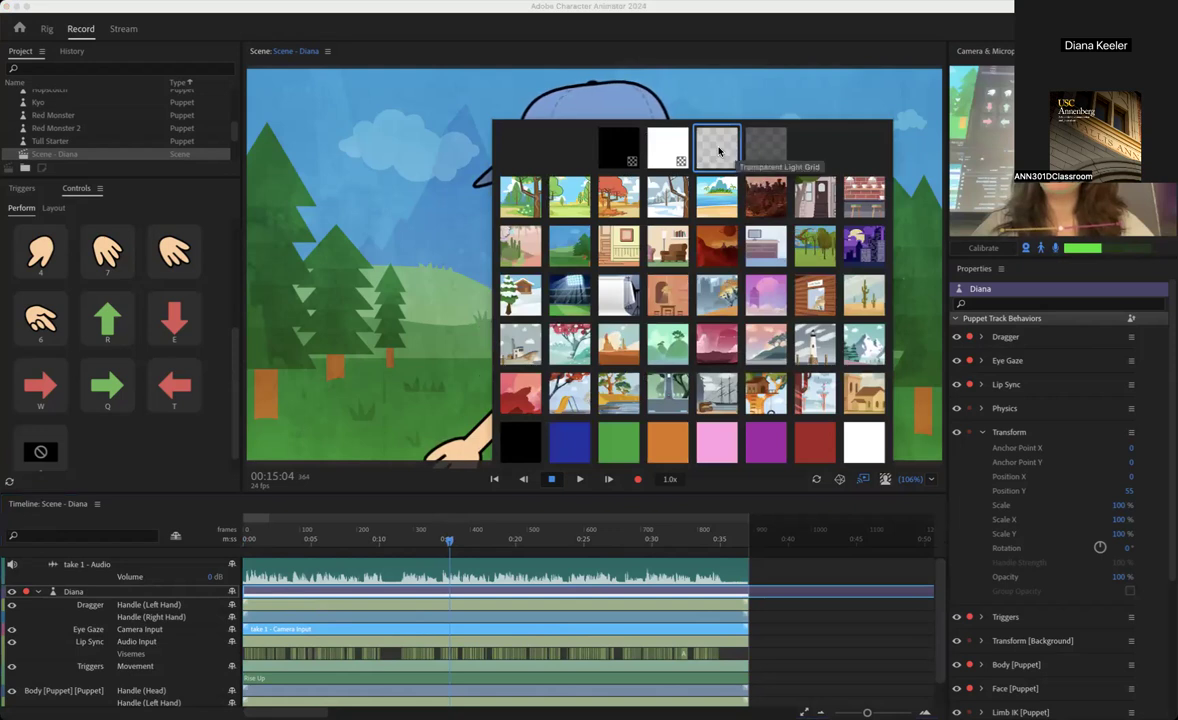
left_click(648, 84)
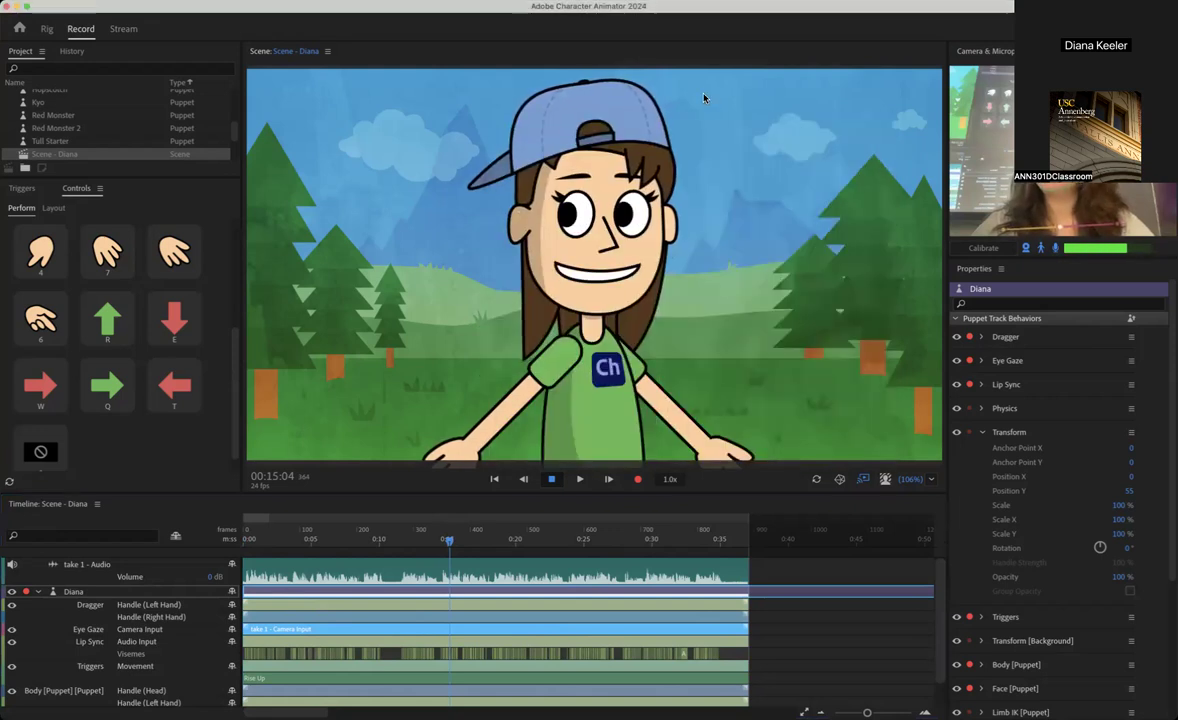
left_click(57, 446)
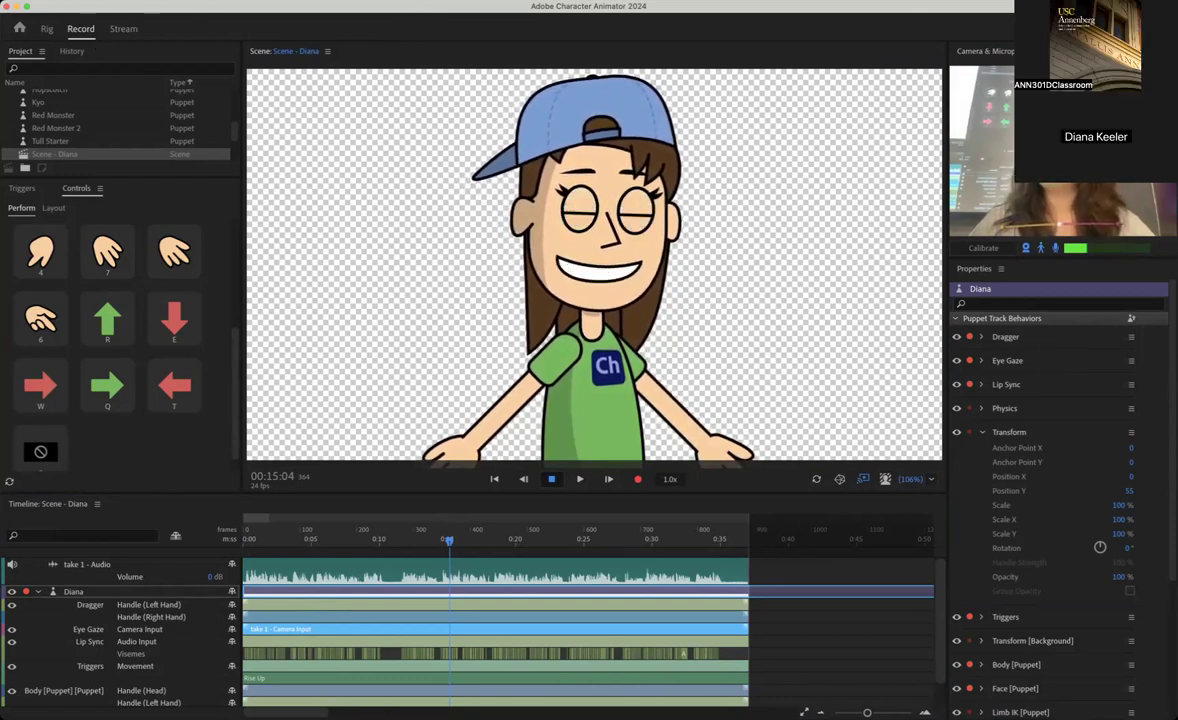
Export the scene as video with alpha via Adobe Media Encoder to a QuickTime file on the Desktop, replacing the existing file.
left_click(104, 2)
mouse_move(190, 265)
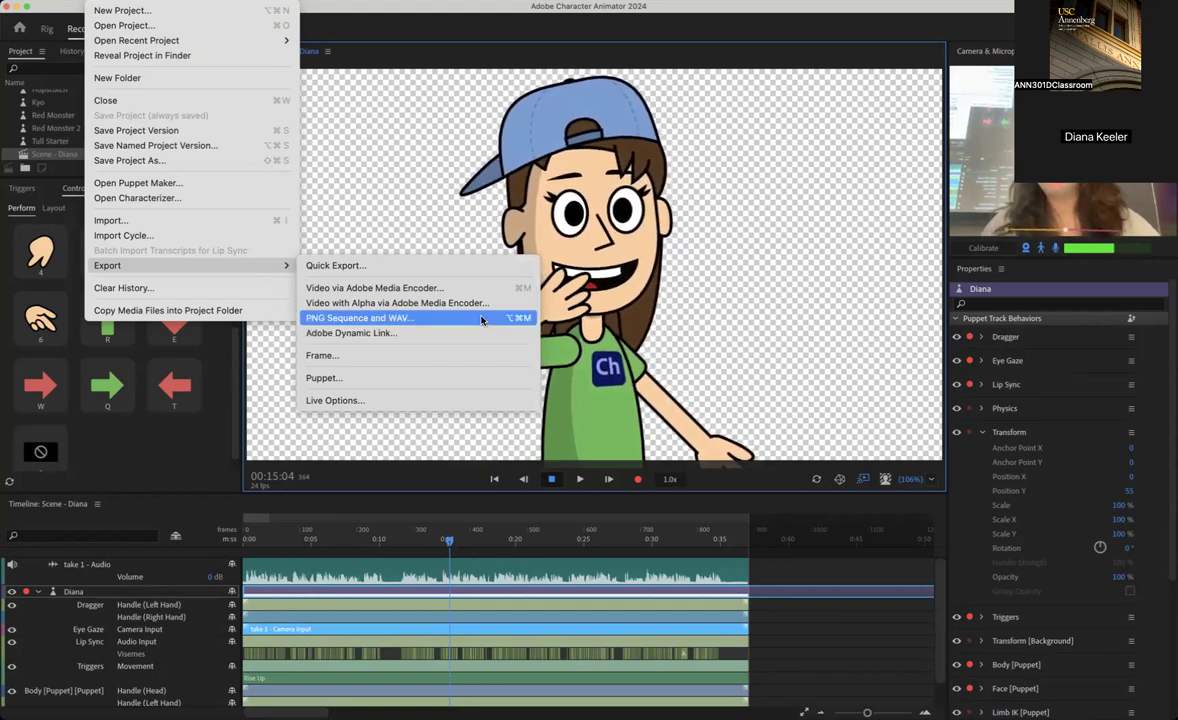
mouse_move(266, 266)
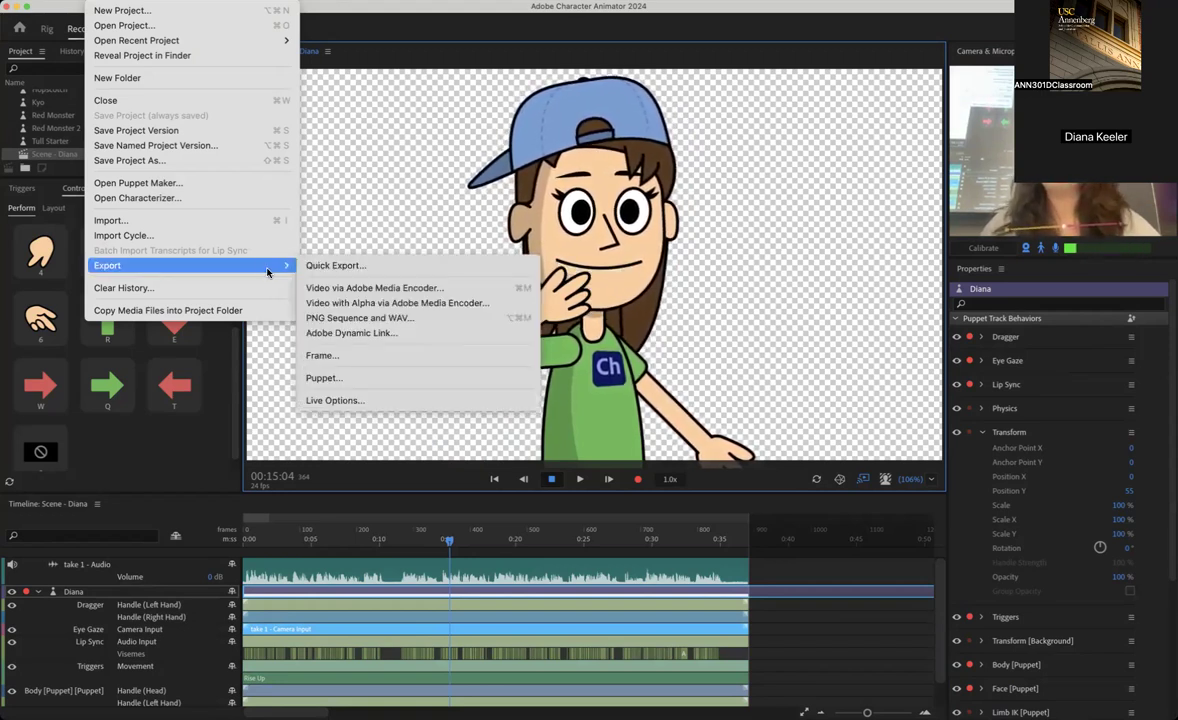
left_click(442, 303)
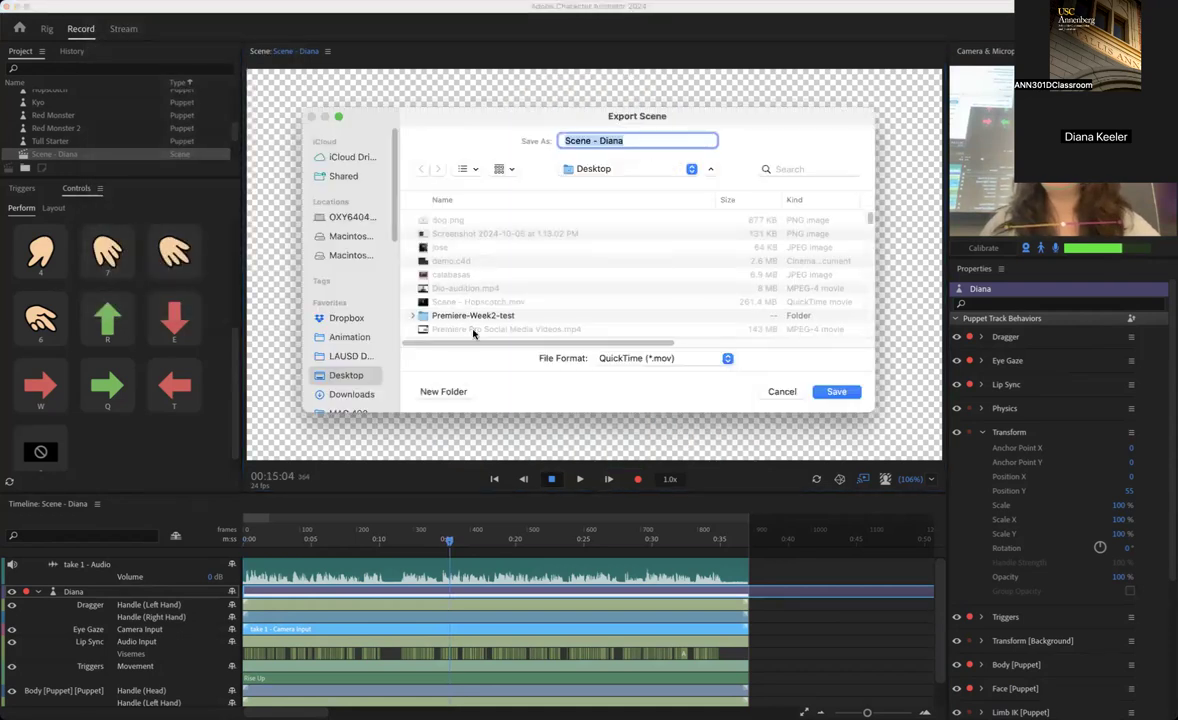
left_click(838, 392)
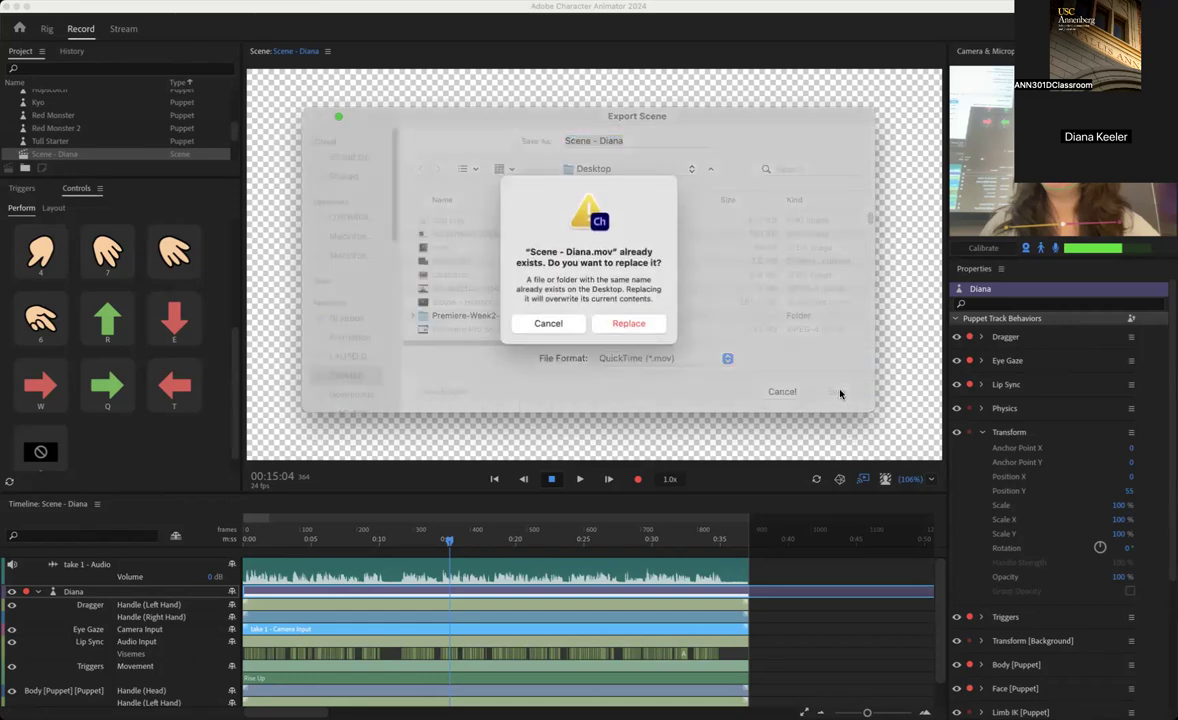
left_click(630, 323)
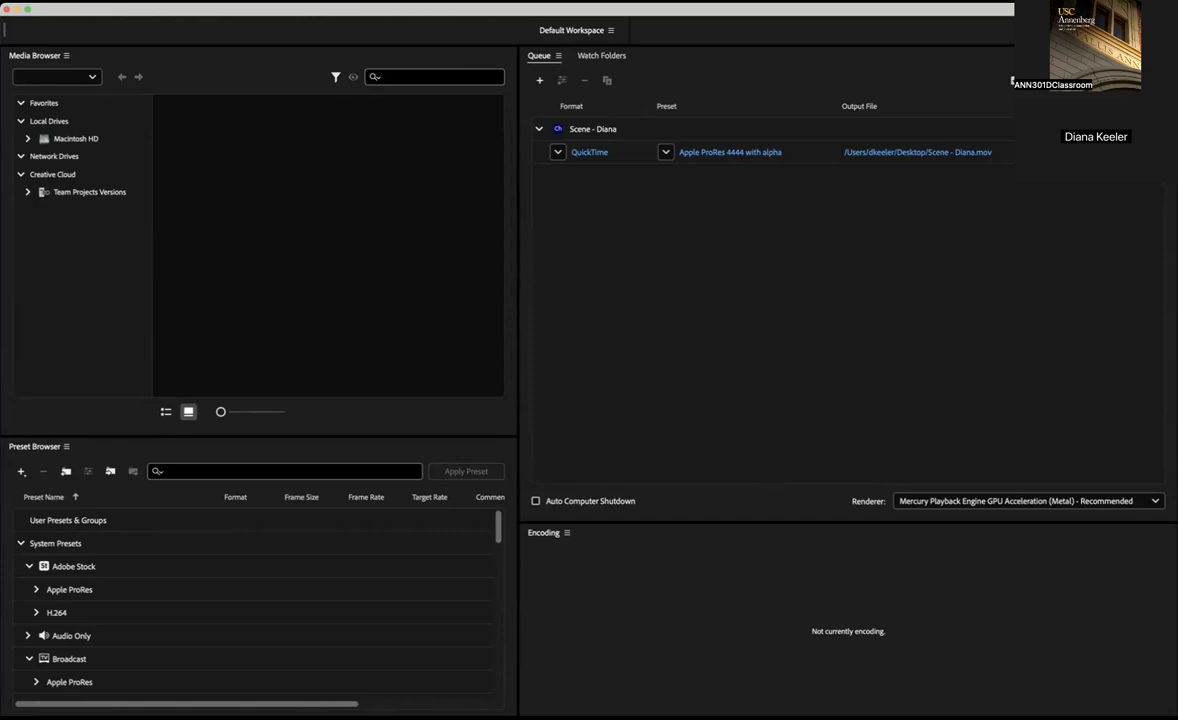
Start encoding the queued scene and stop the queue without finishing the current file.
left_click(1155, 80)
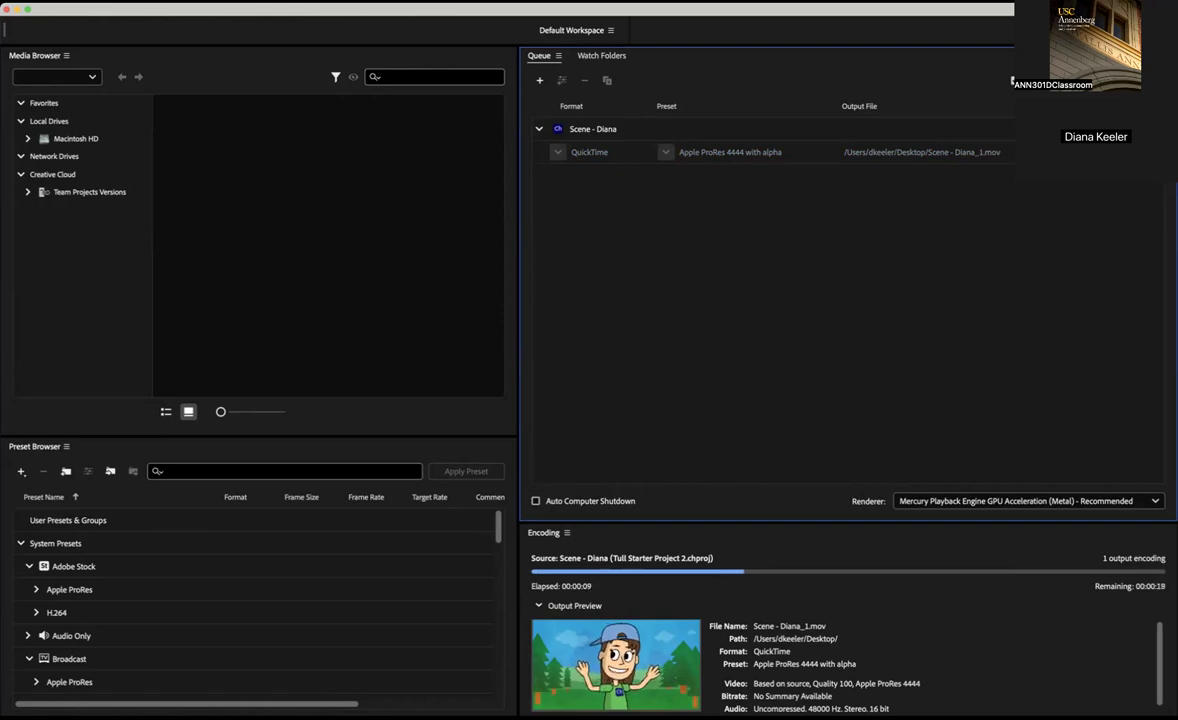
key("Escape")
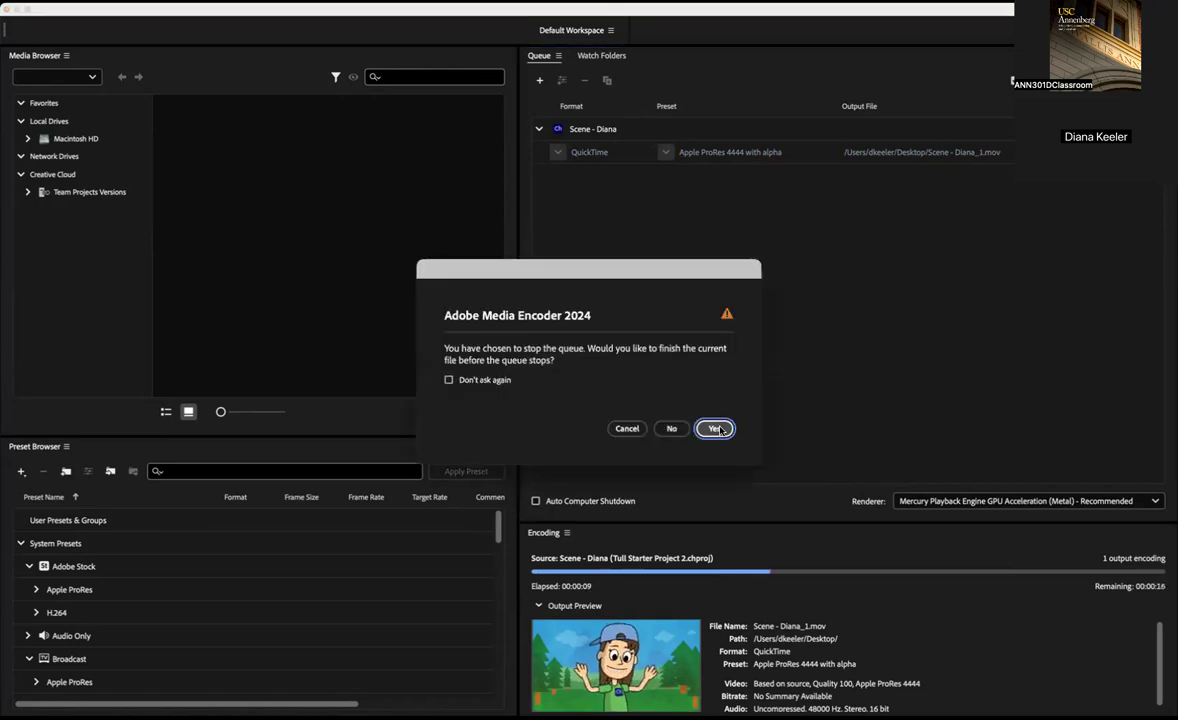
left_click(659, 429)
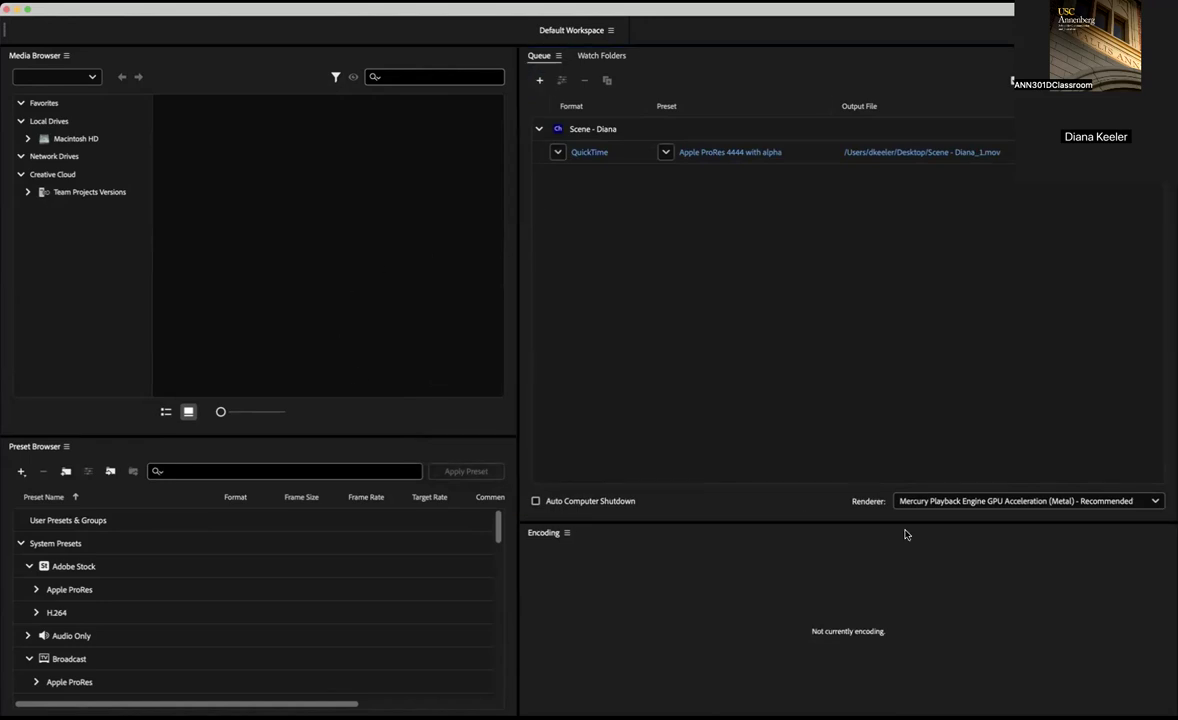
Switch back to Character Animator and fire the No Background trigger to remove the forest backdrop again.
key("super+Tab")
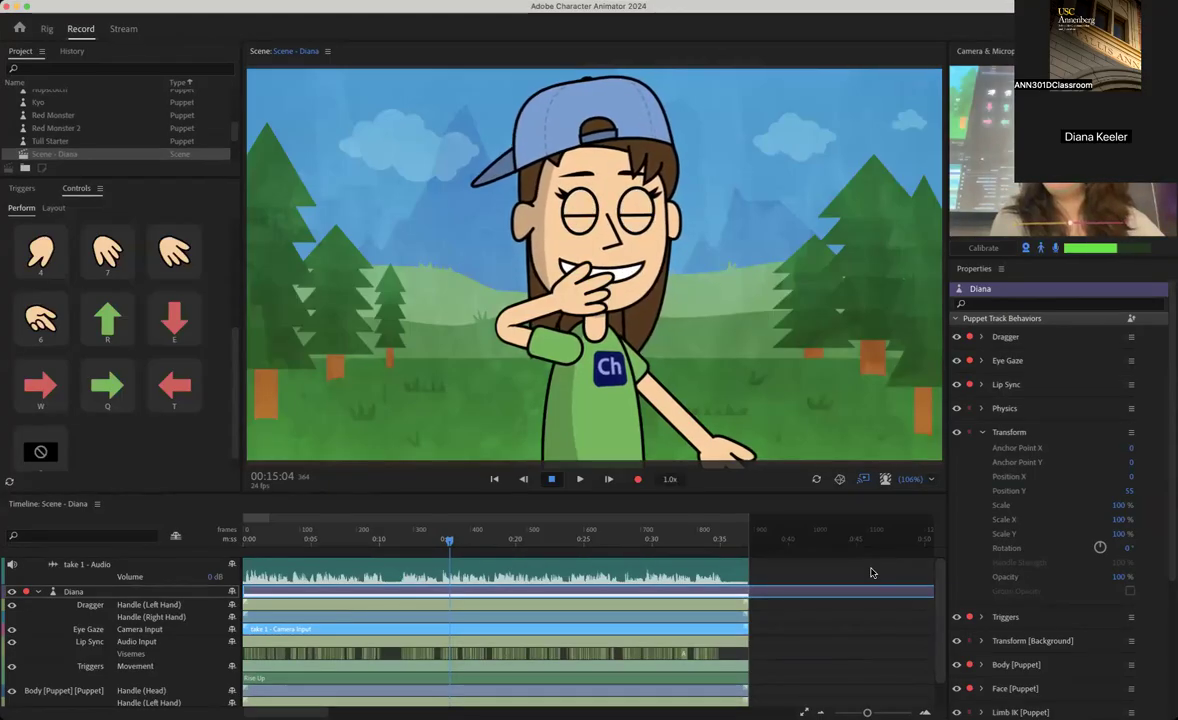
left_click(36, 448)
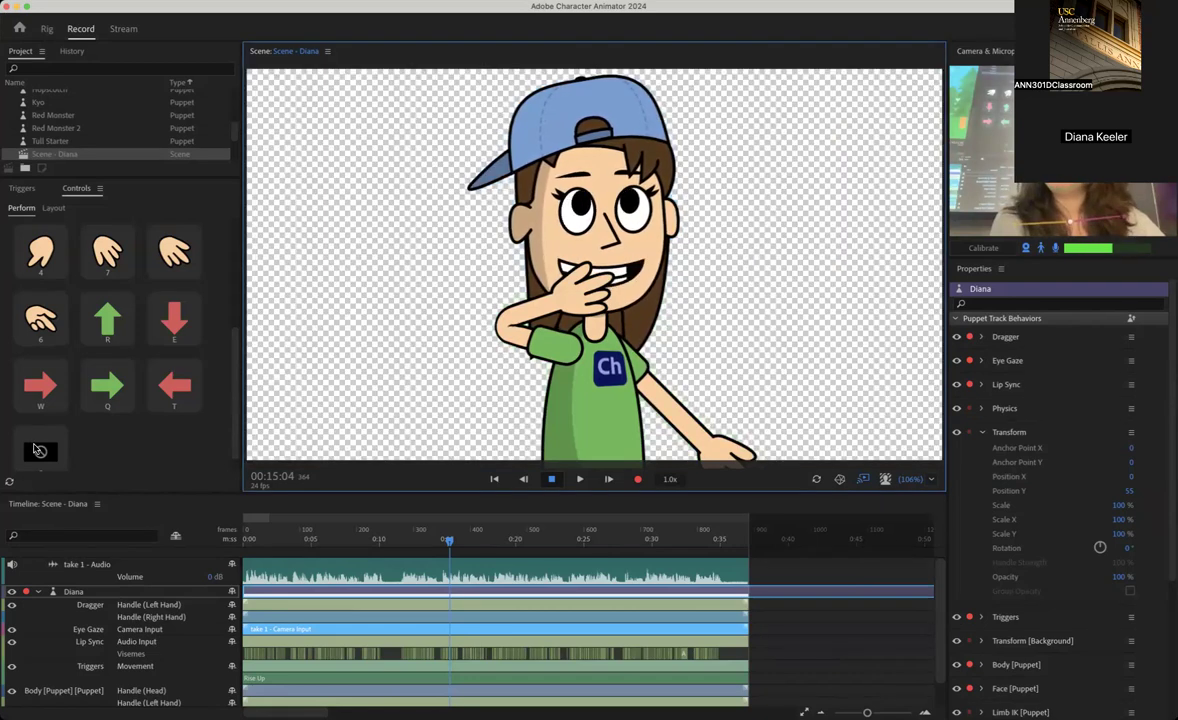
scroll(78, 400, "up", 5)
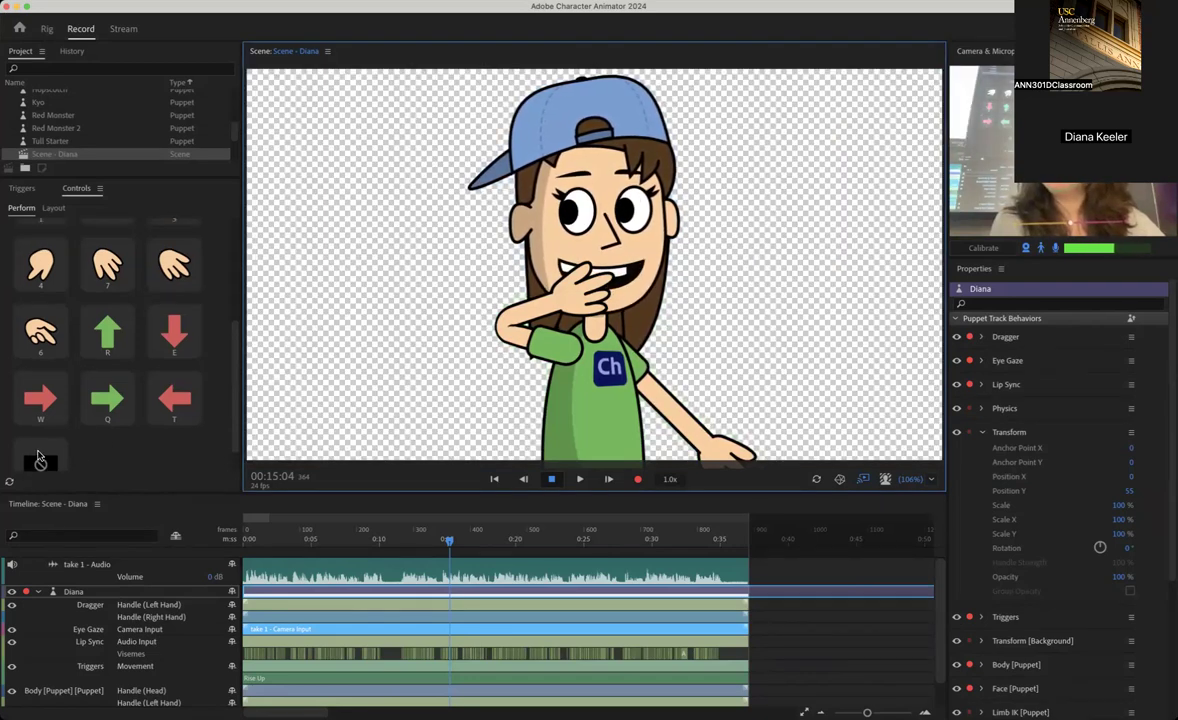
In Rig mode, hide the puppet's Background group together with its Background2 and Background3 layers.
left_click(46, 30)
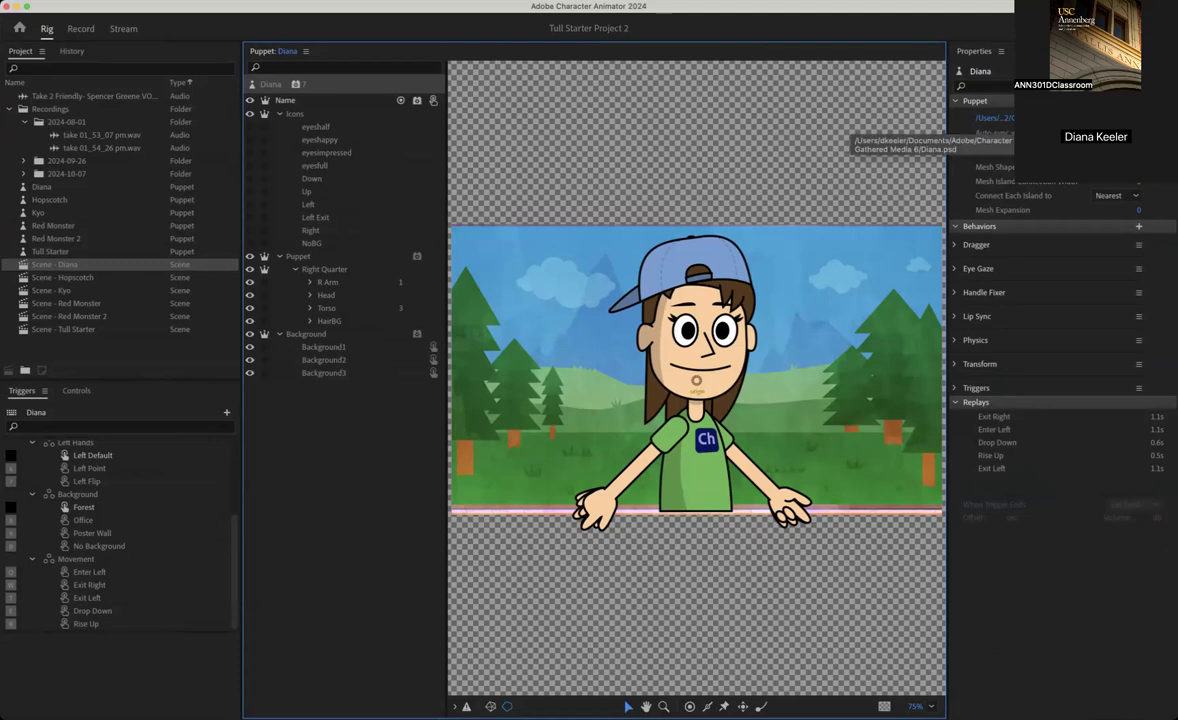
left_click(250, 335)
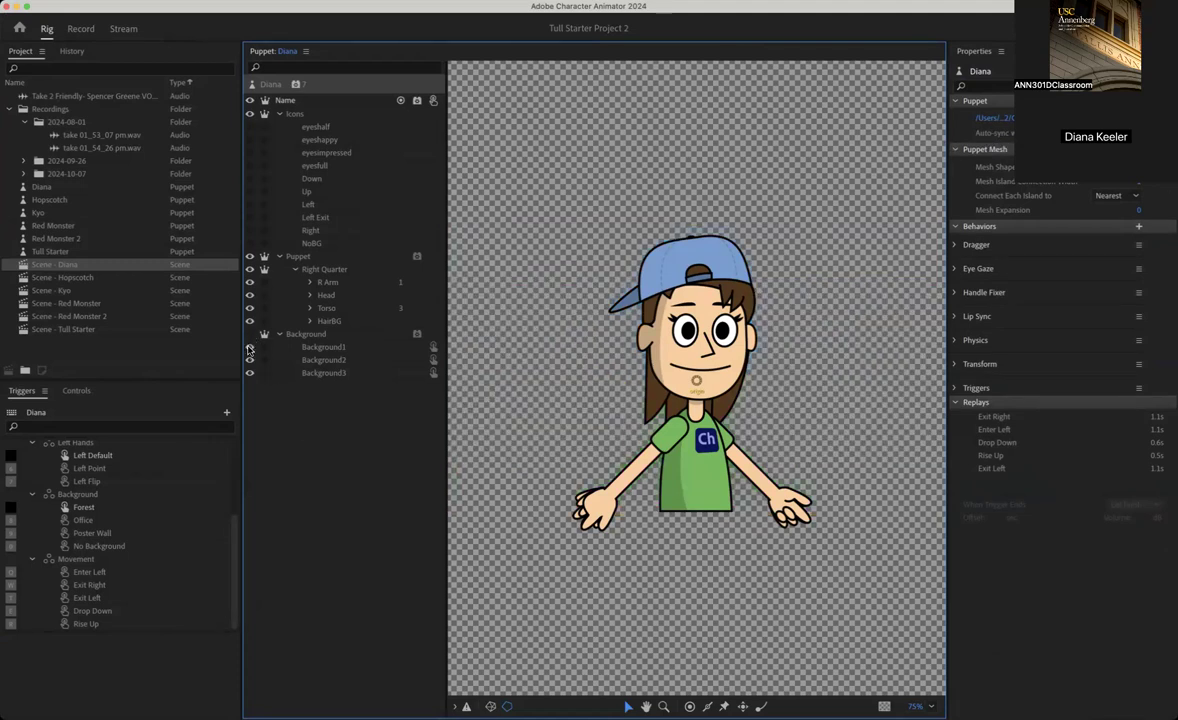
left_click(251, 362)
left_click(251, 372)
left_click(250, 341)
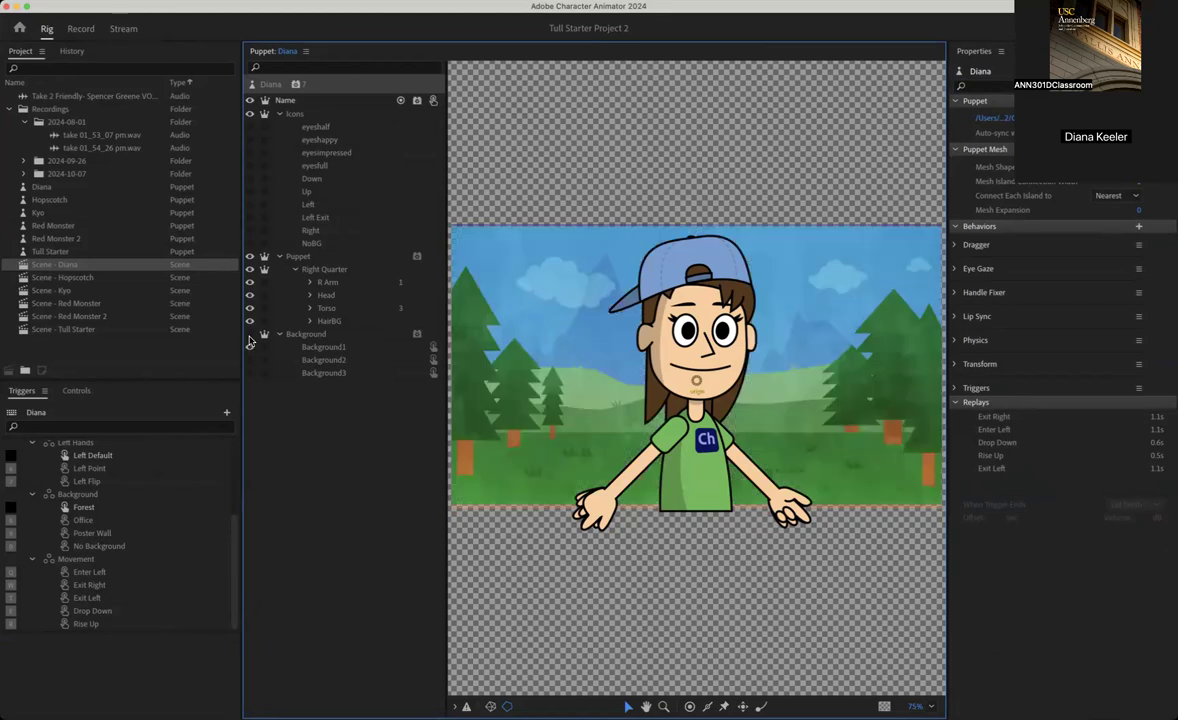
left_click(251, 345)
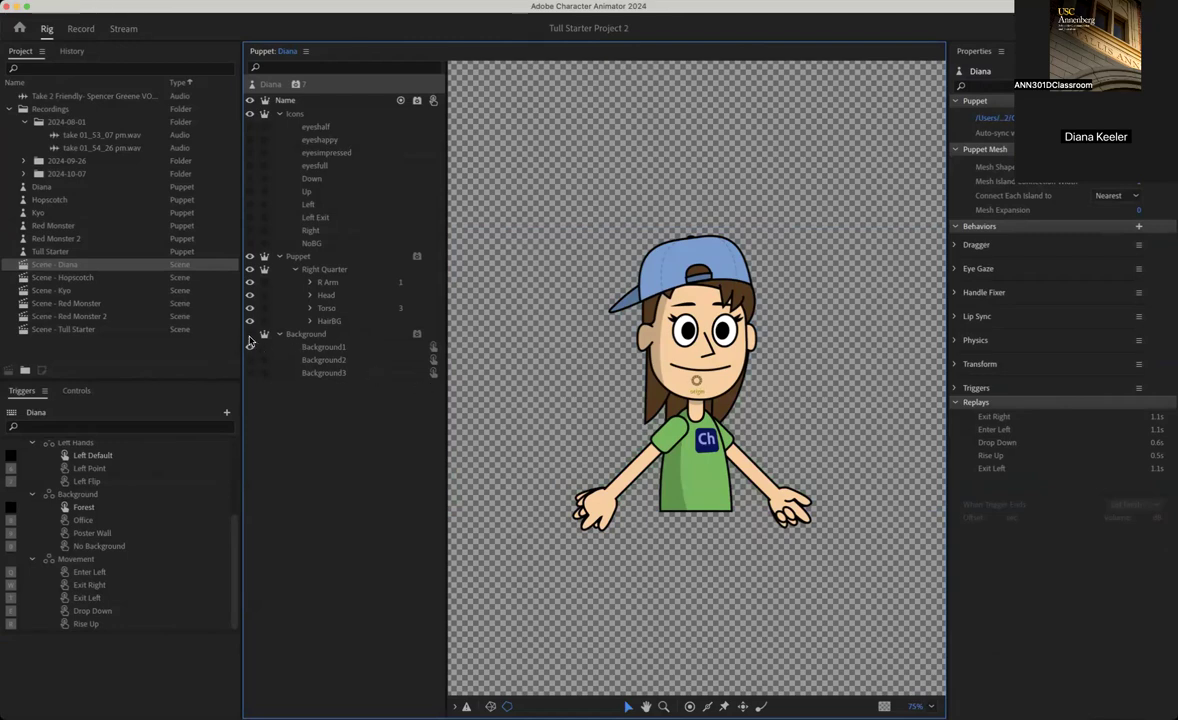
Return to Record mode and re-export the backdrop-free scene with alpha via Adobe Media Encoder, overwriting the QuickTime movie on the Desktop.
left_click(86, 31)
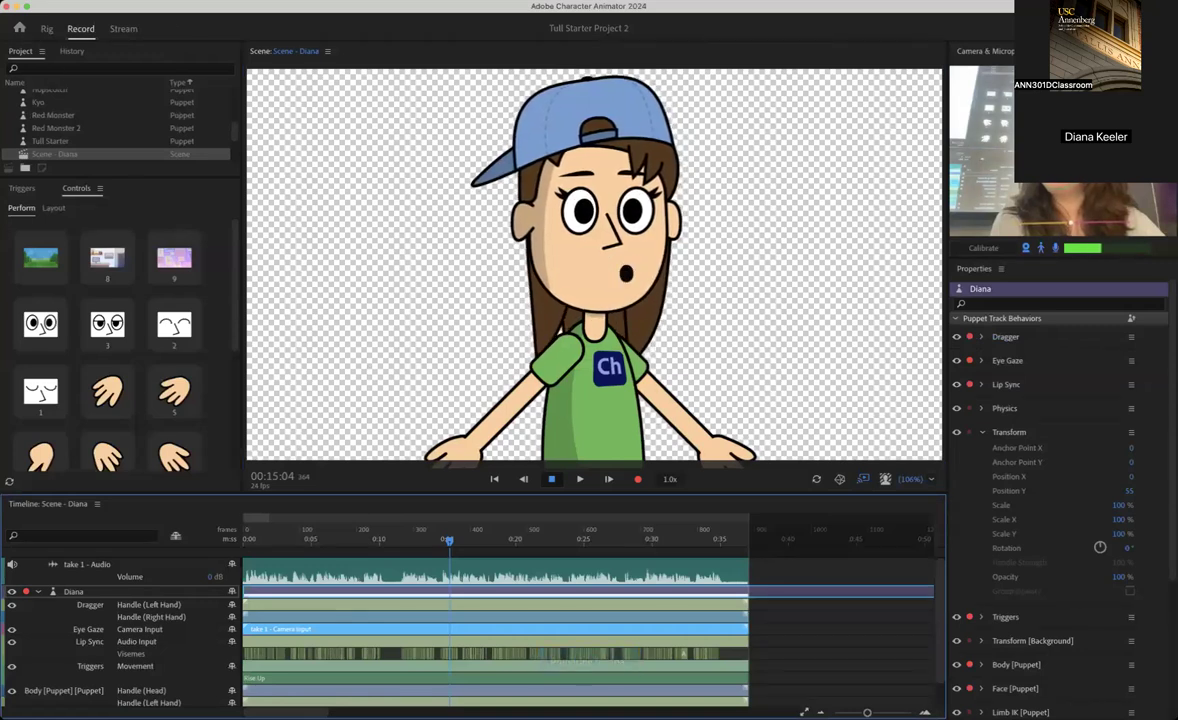
left_click(98, 1)
mouse_move(231, 268)
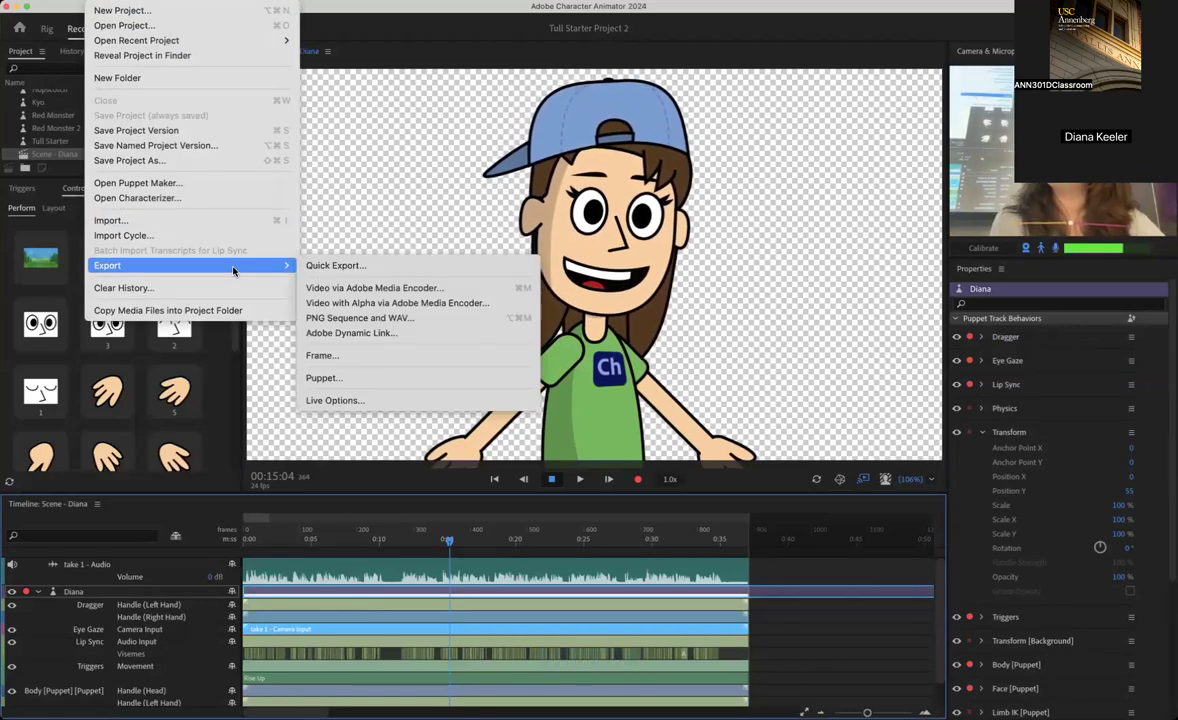
left_click(395, 302)
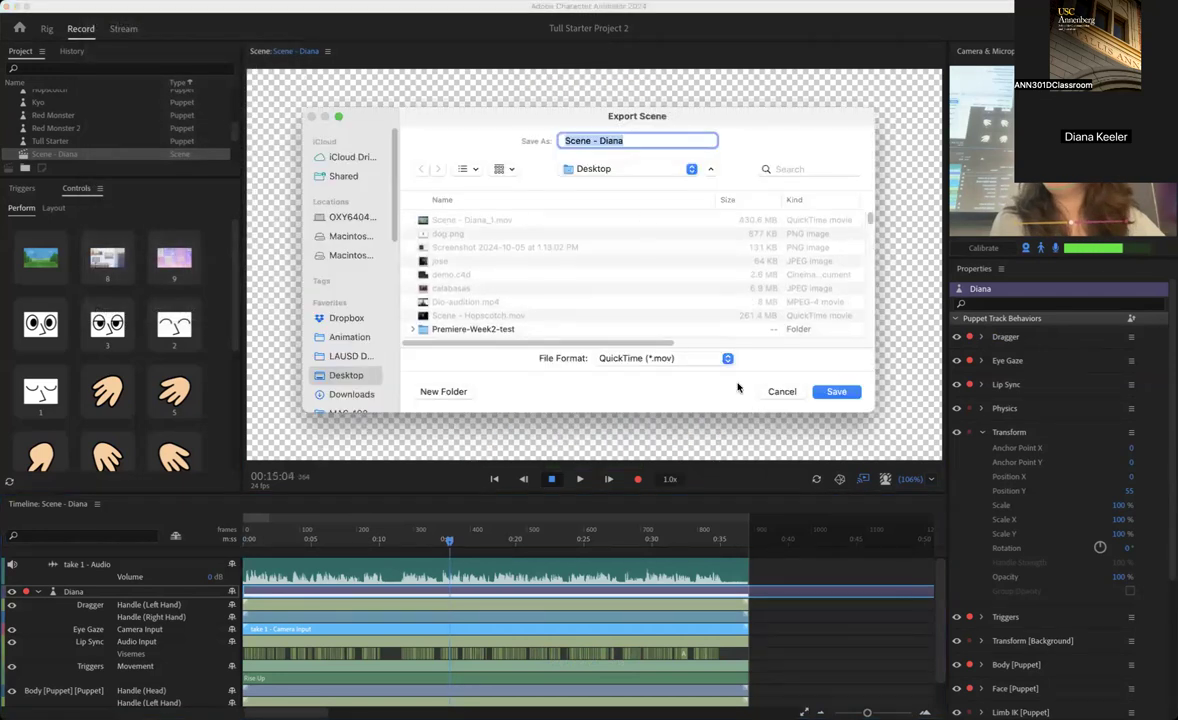
left_click(836, 393)
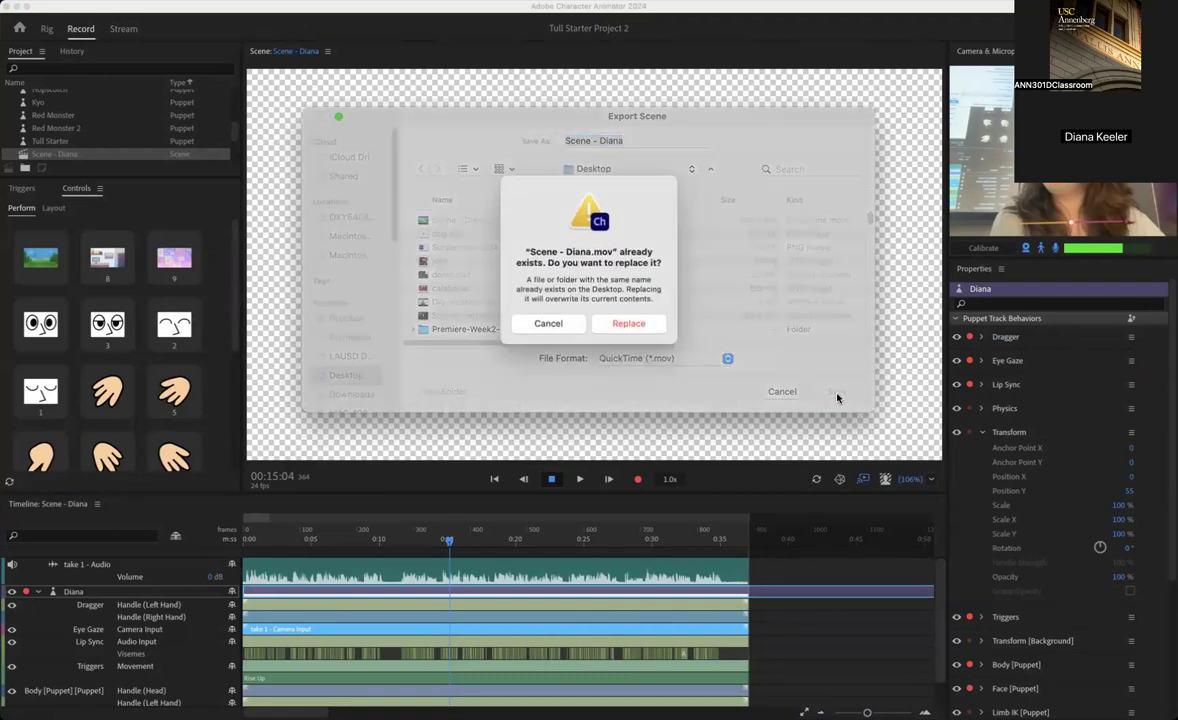
left_click(637, 329)
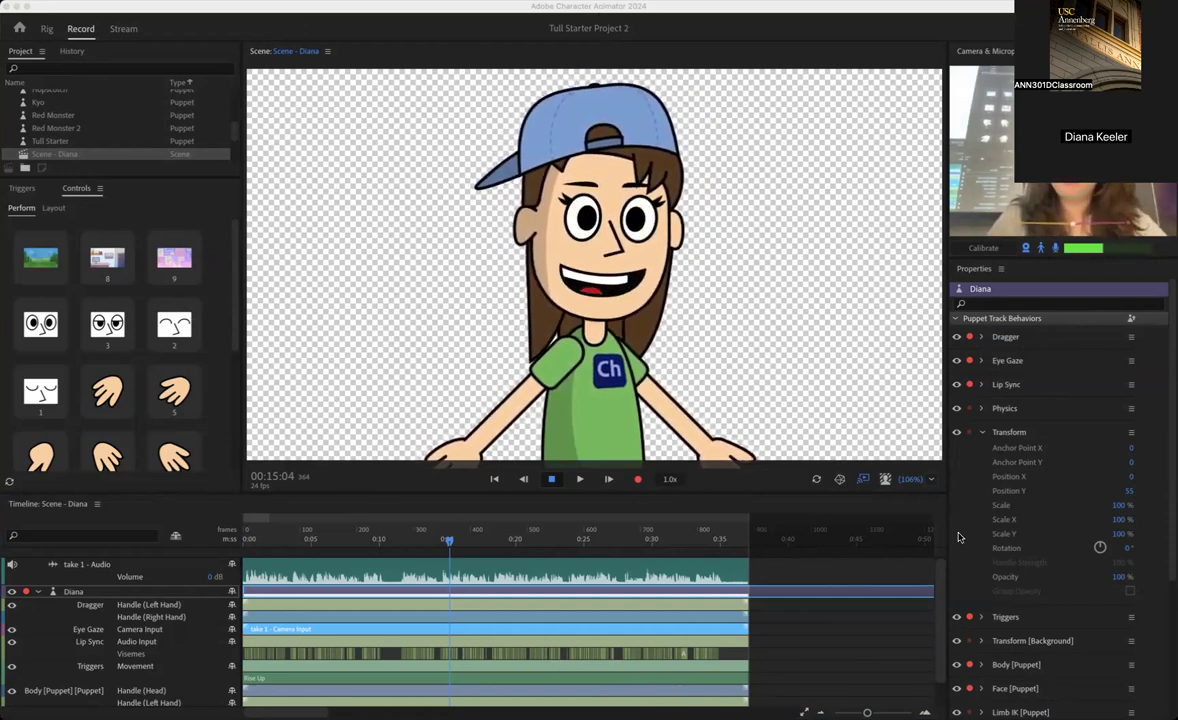
Switch to After Effects, dismiss the disk cache warning, and create a 1920x1080 composition named My goals with a duration of 0:01:00:00.
key("super+Tab")
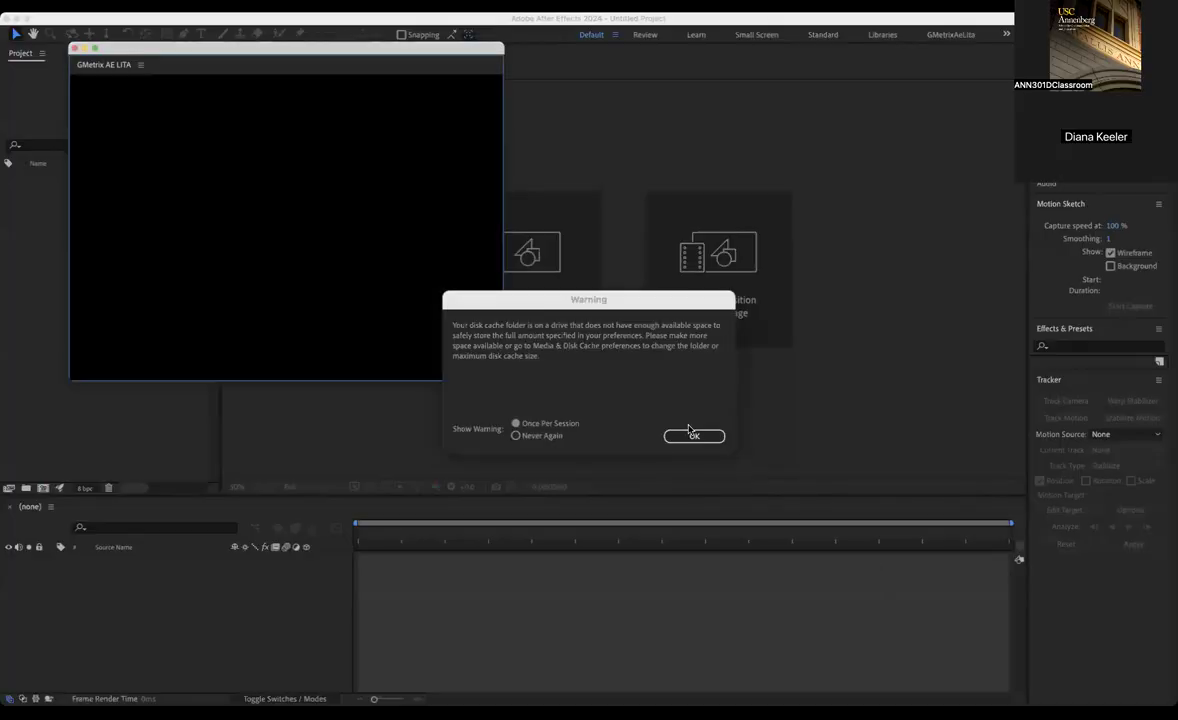
left_click(692, 436)
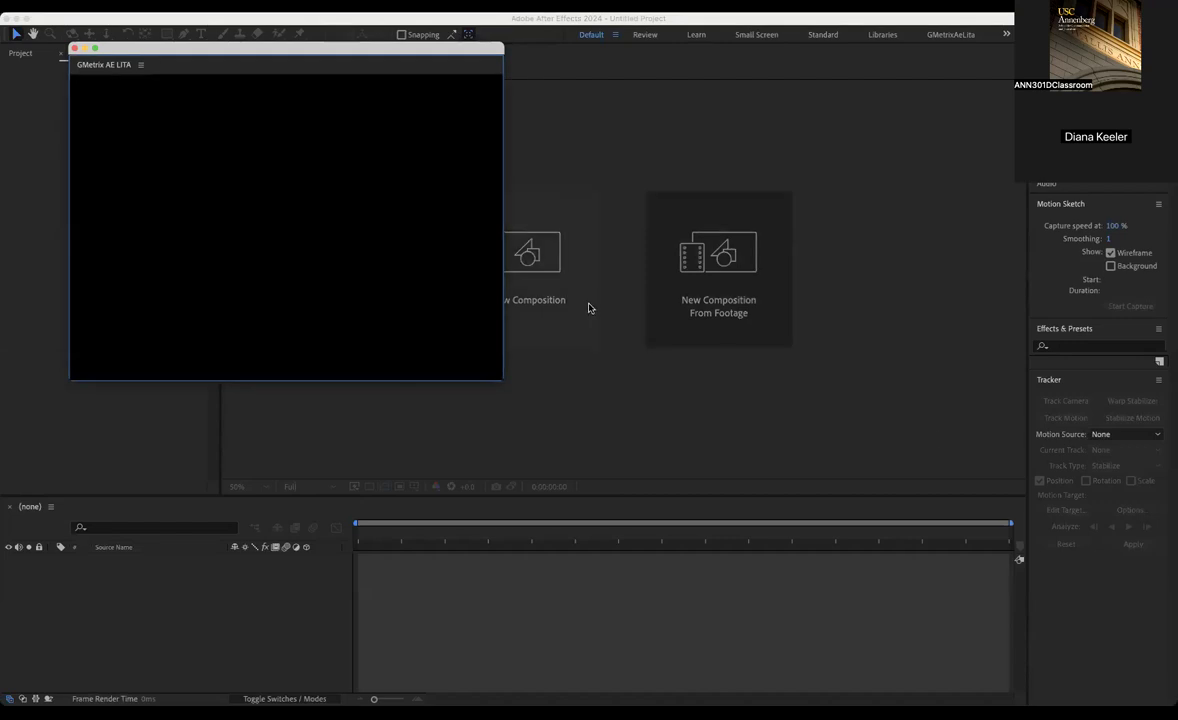
left_click(539, 286)
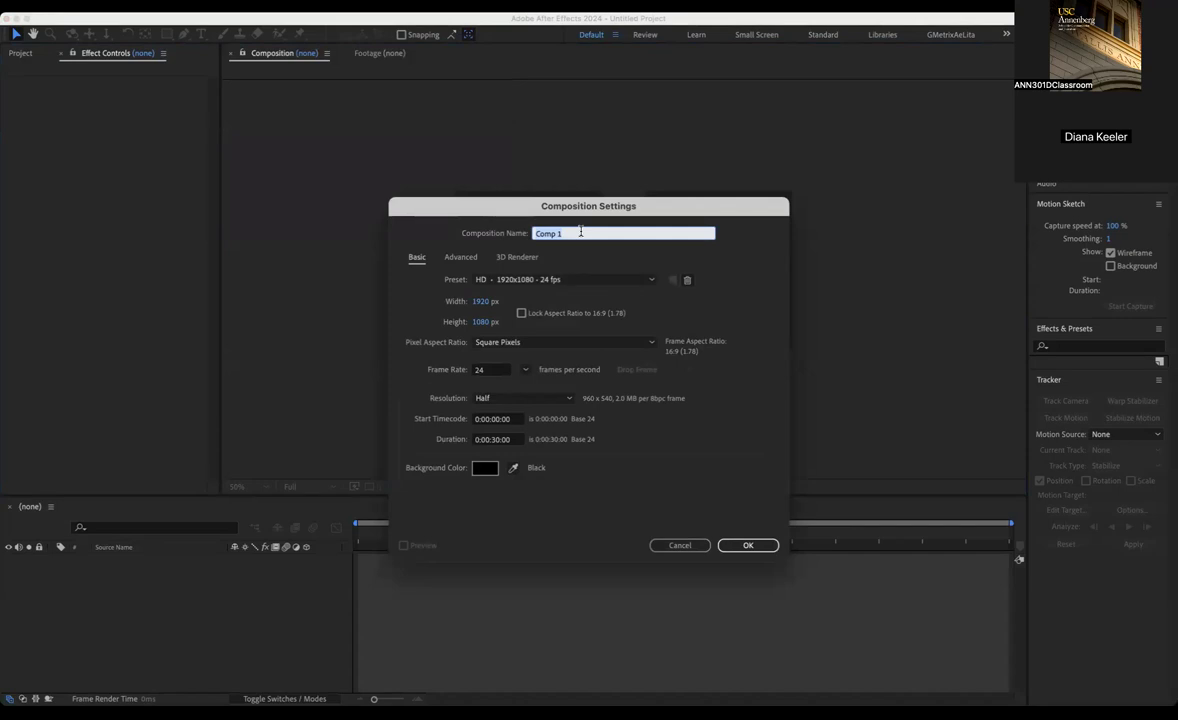
type("My goal")
left_click(493, 442)
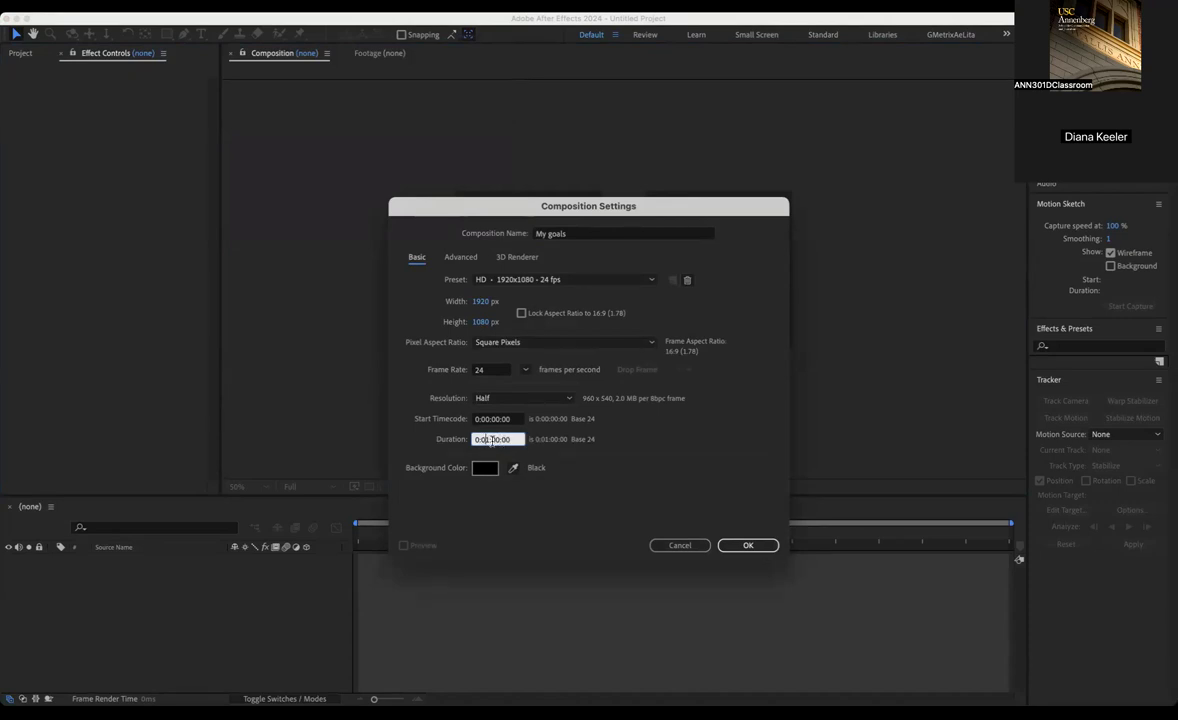
left_click(757, 545)
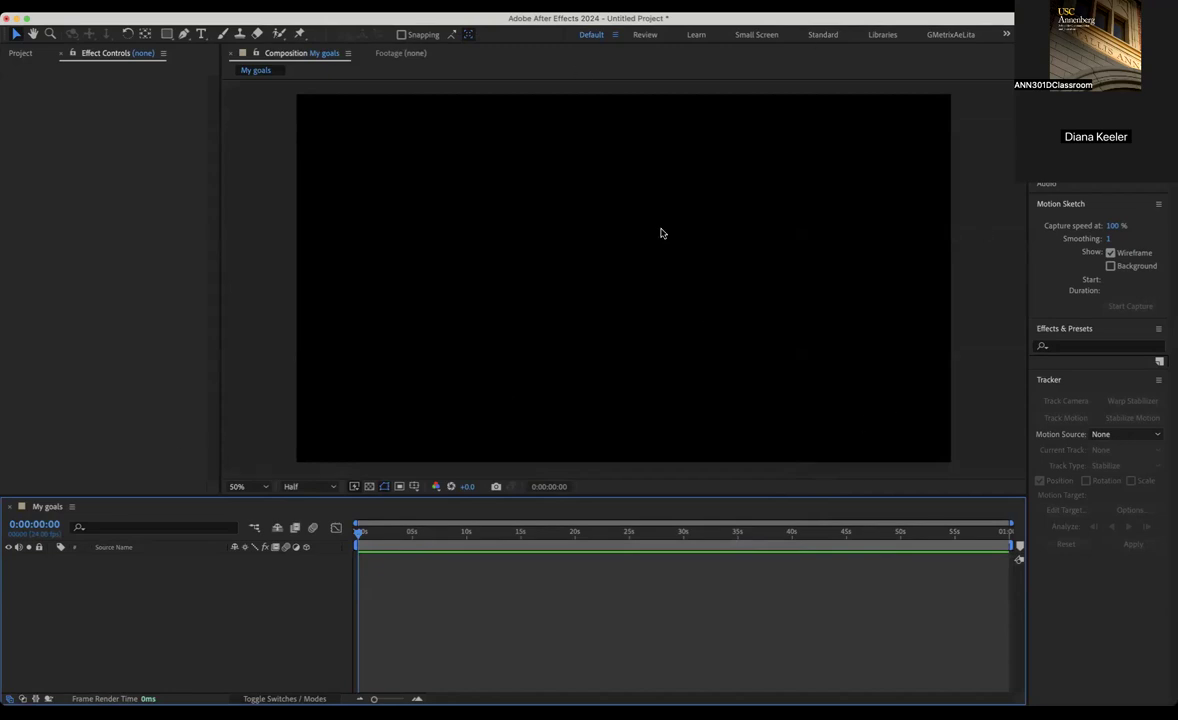
Reset the Default workspace to its saved layout.
left_click(404, 6)
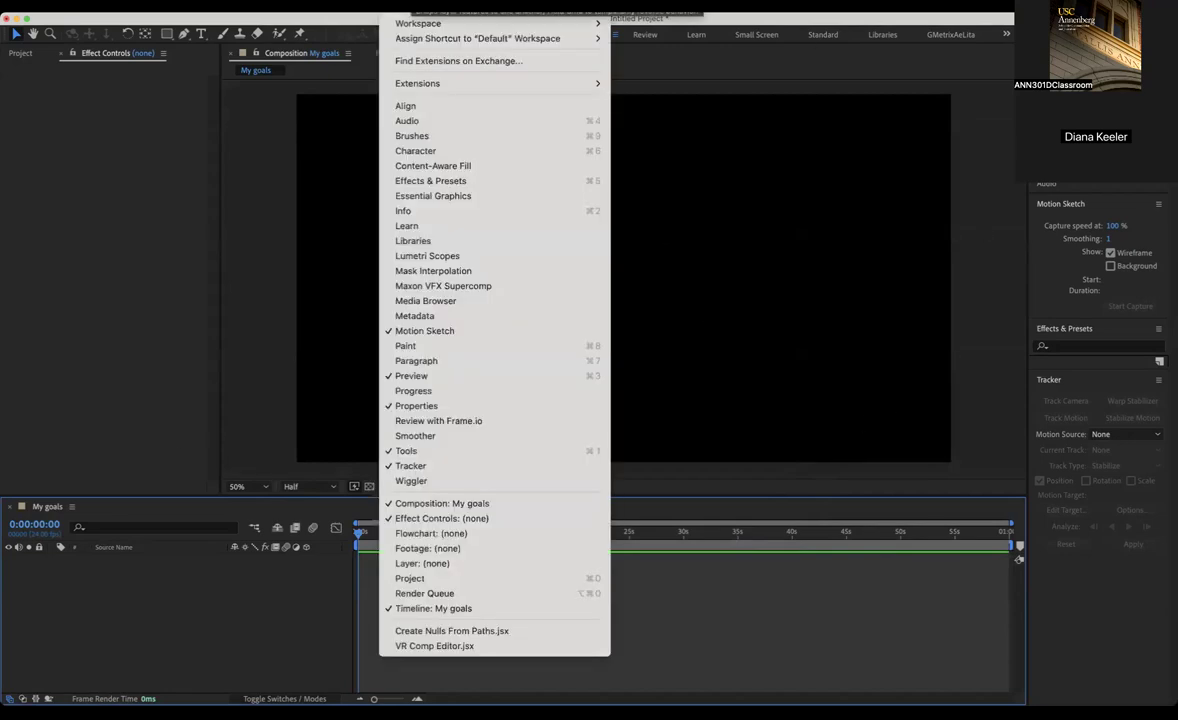
mouse_move(418, 23)
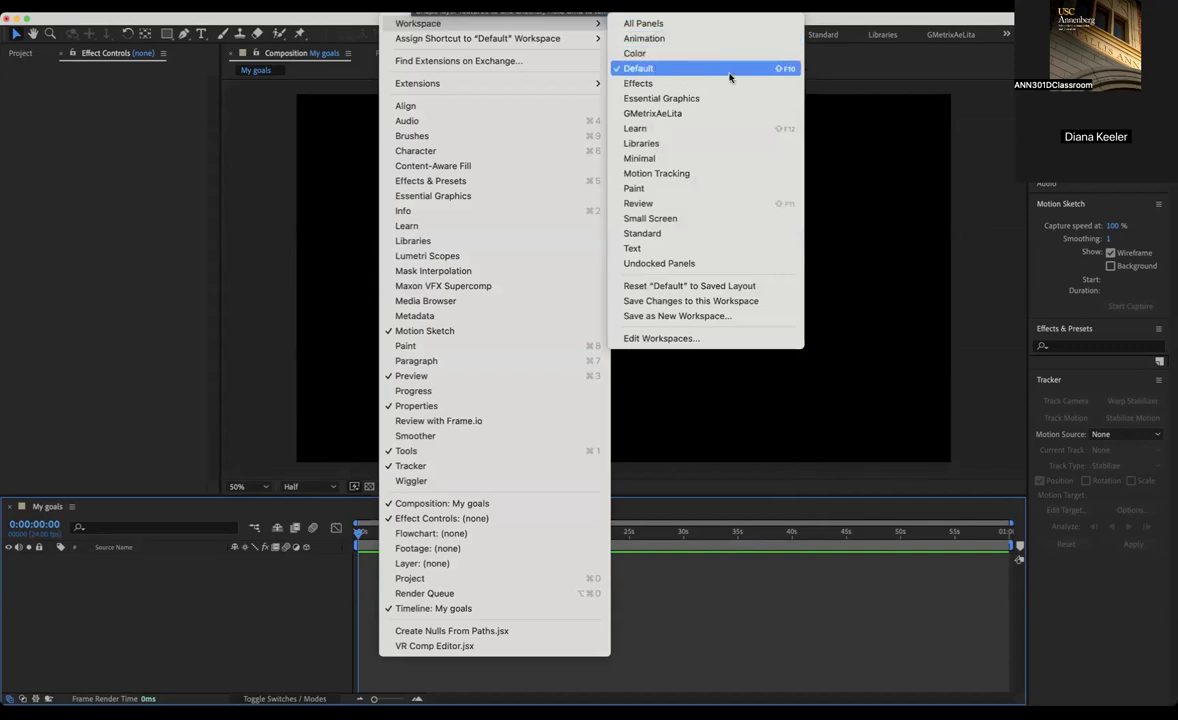
left_click(669, 289)
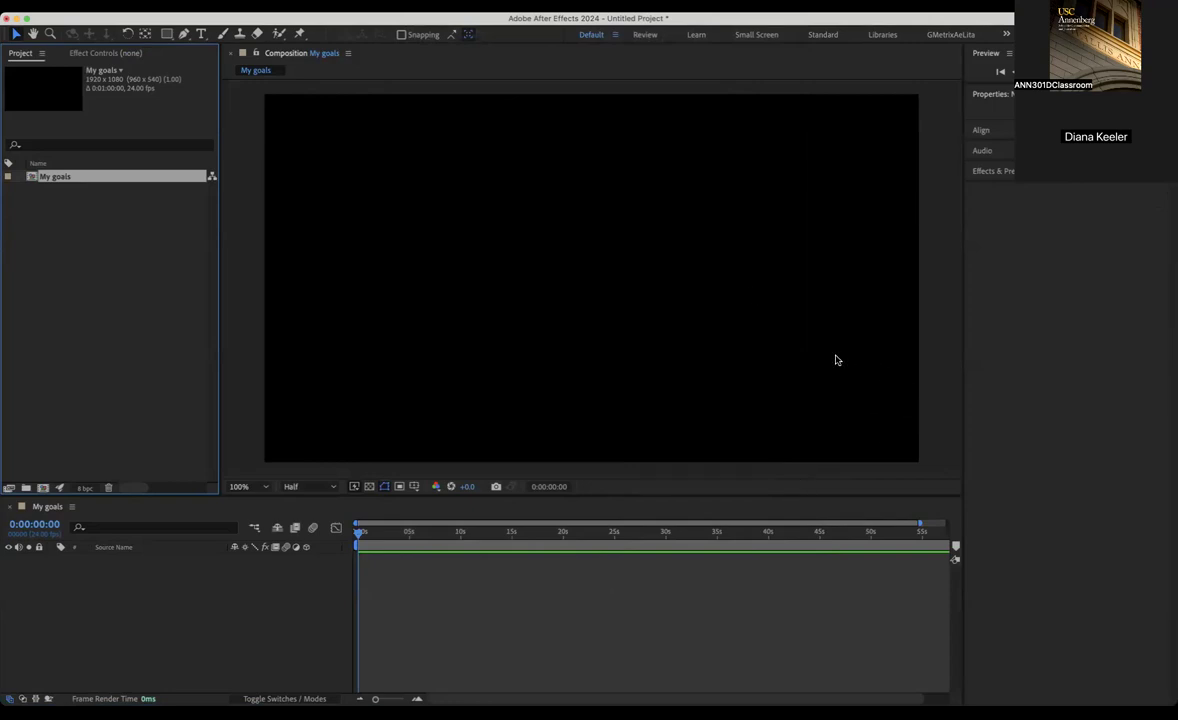
Import Scene - Diana_2.mov from the Desktop as footage and place it in the My goals timeline with the playhead at 0:00:03:13.
left_click(111, 6)
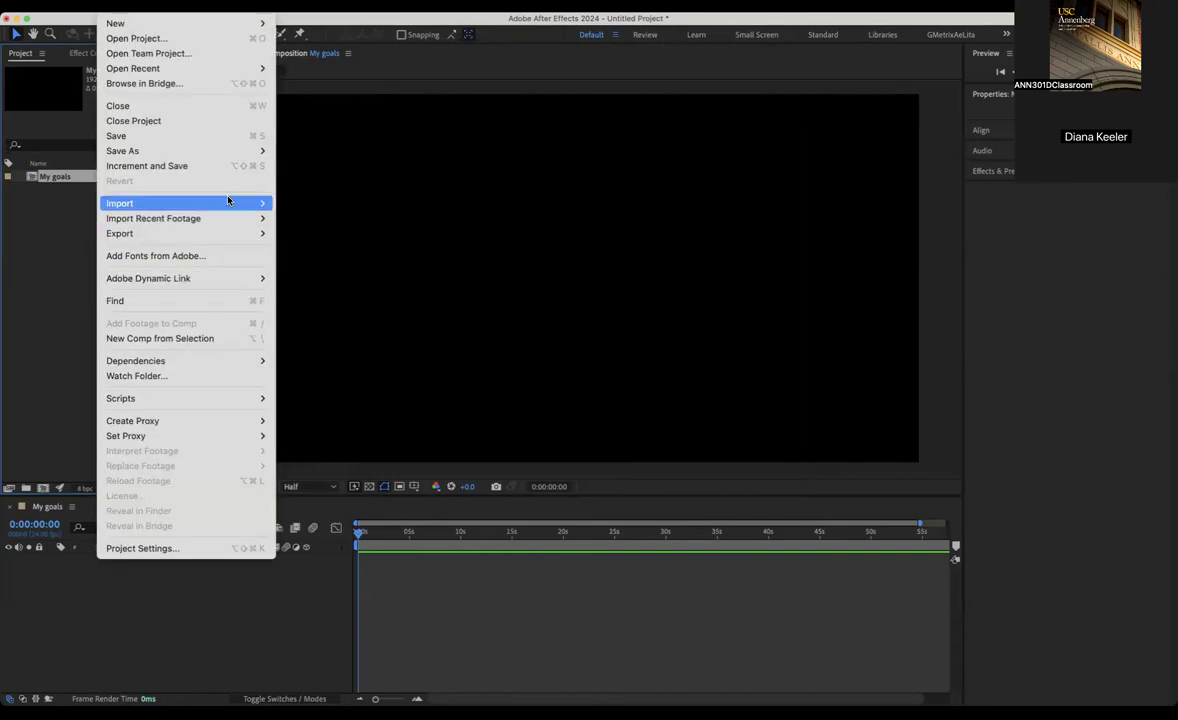
mouse_move(228, 201)
left_click(415, 206)
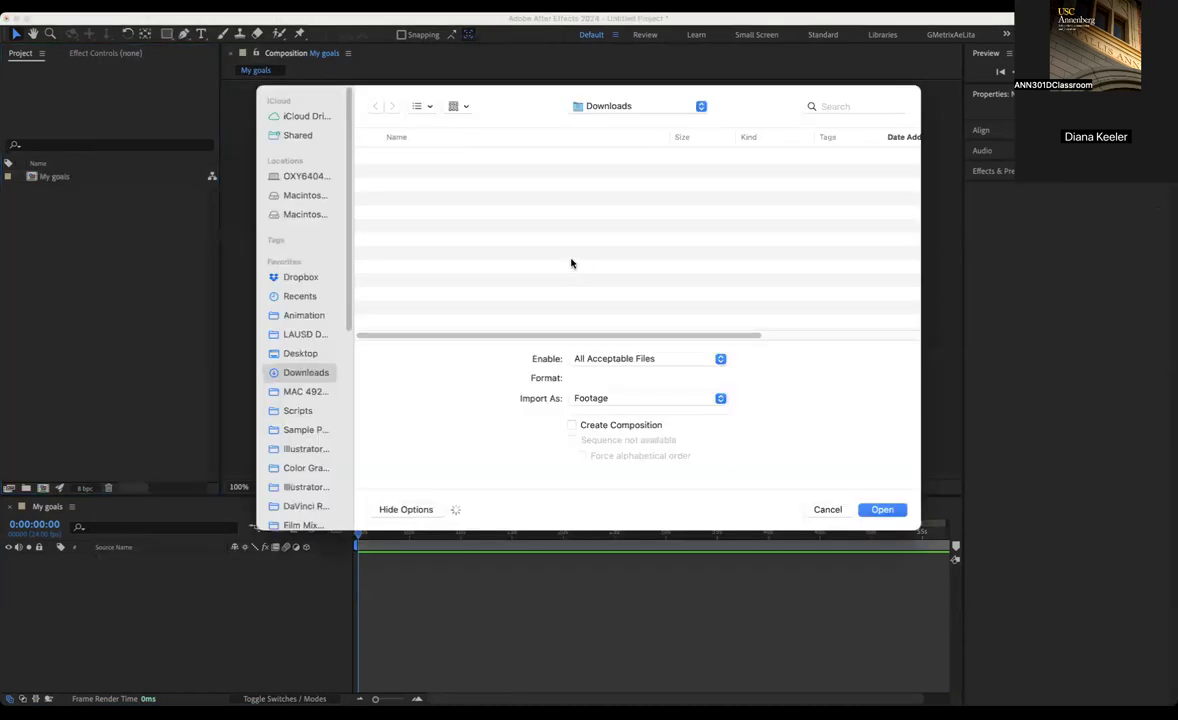
left_click(300, 354)
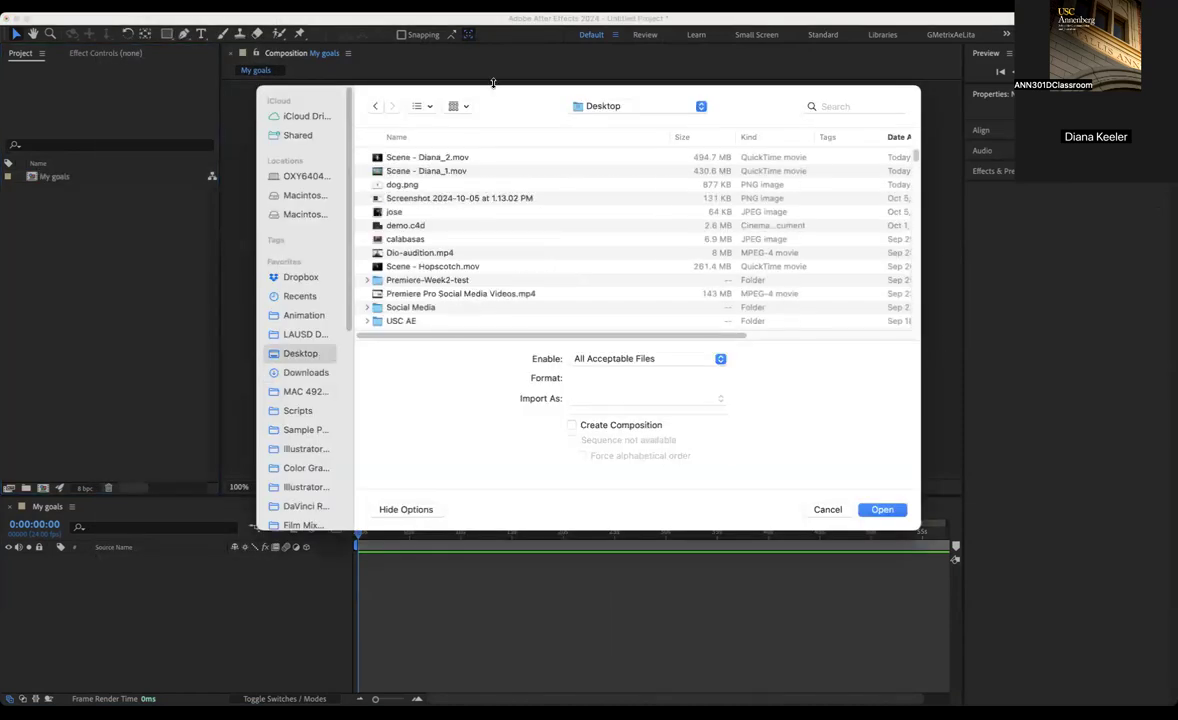
left_click(452, 158)
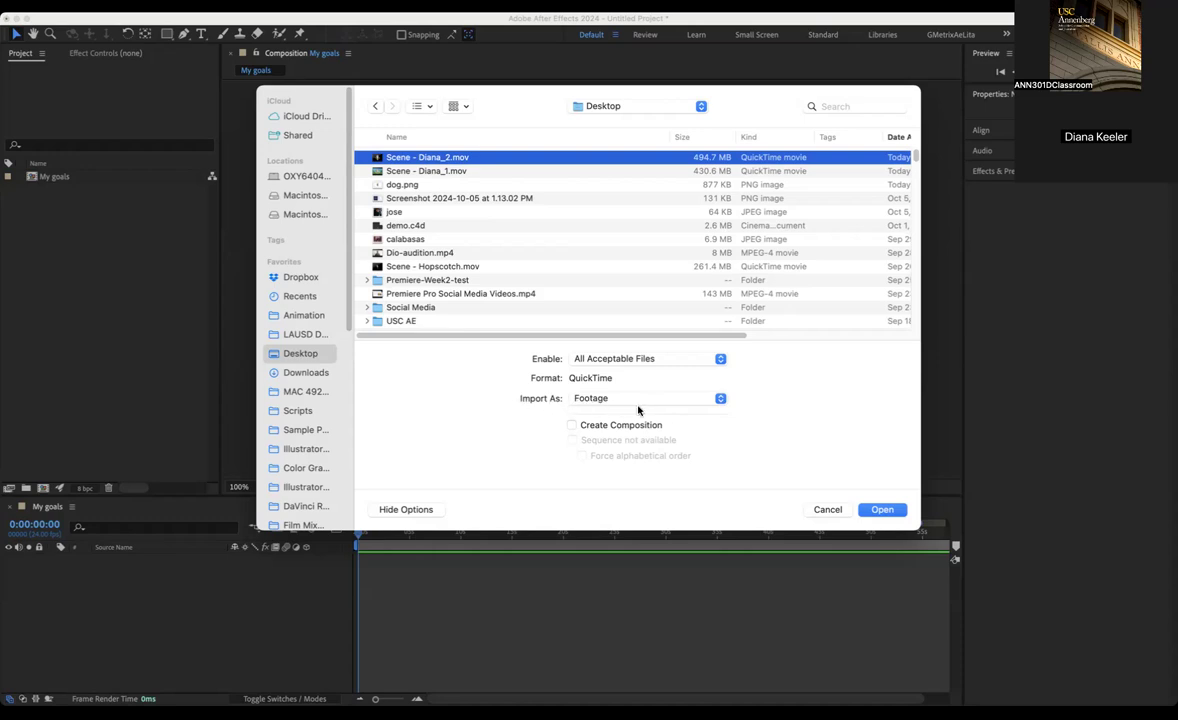
left_click(883, 510)
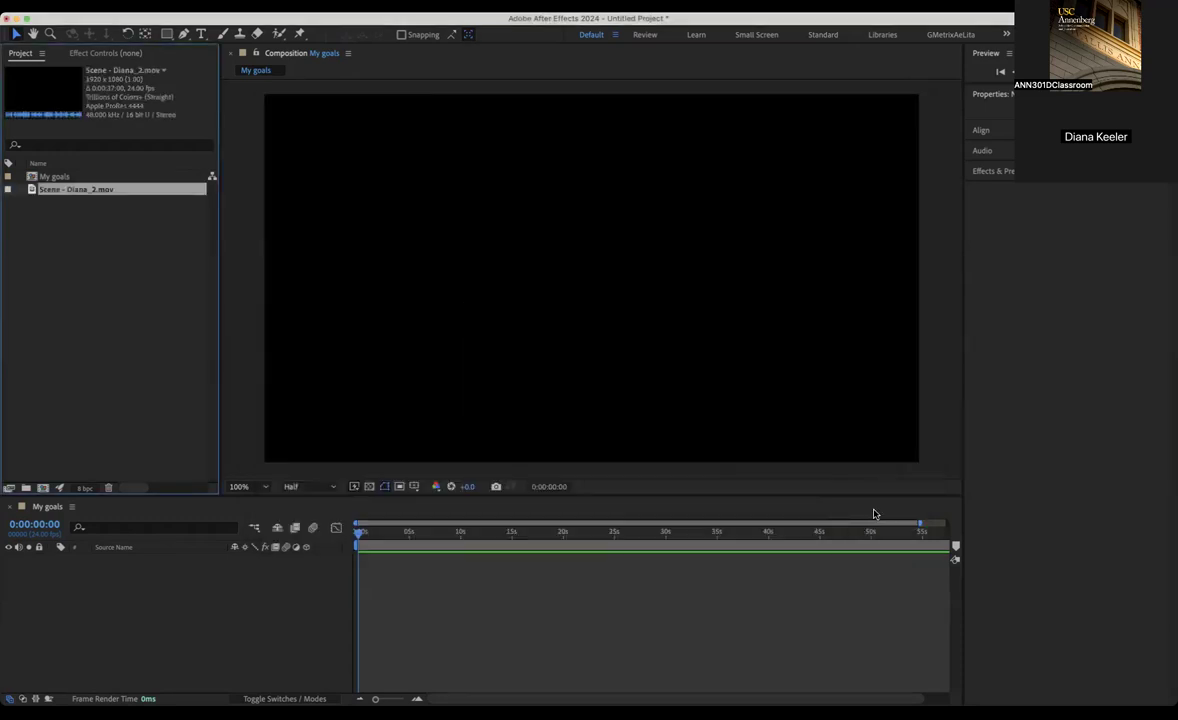
left_click_drag(42, 193, 94, 575)
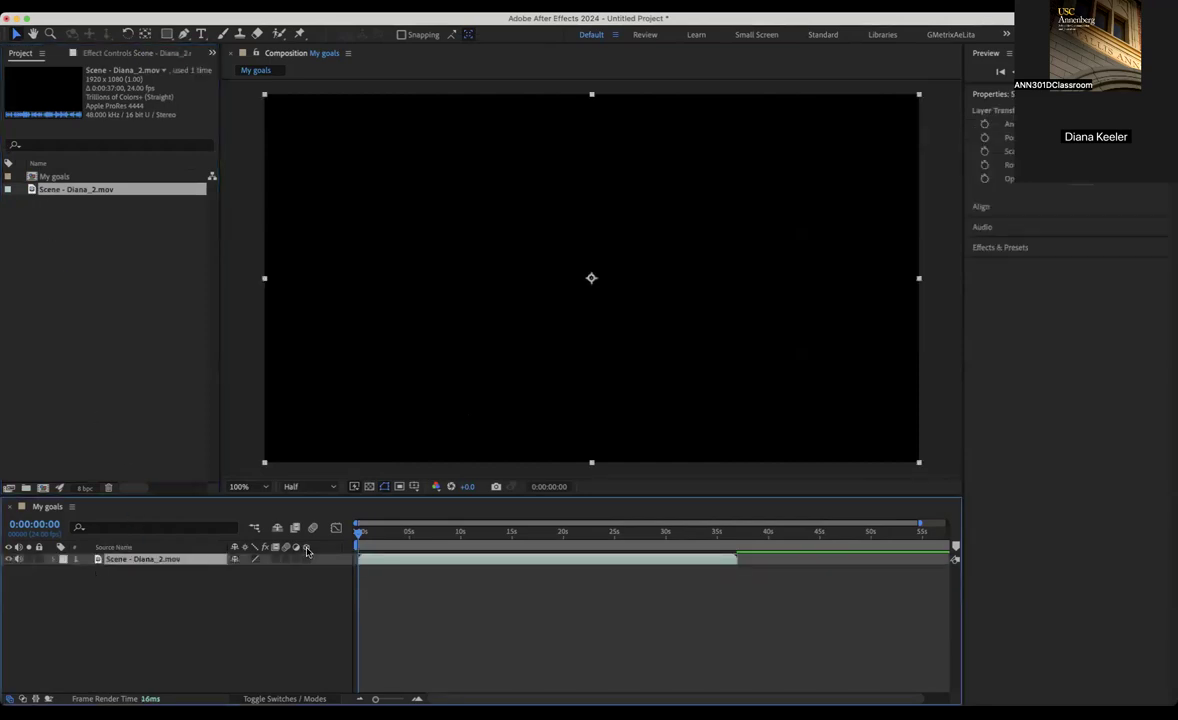
left_click_drag(356, 533, 397, 543)
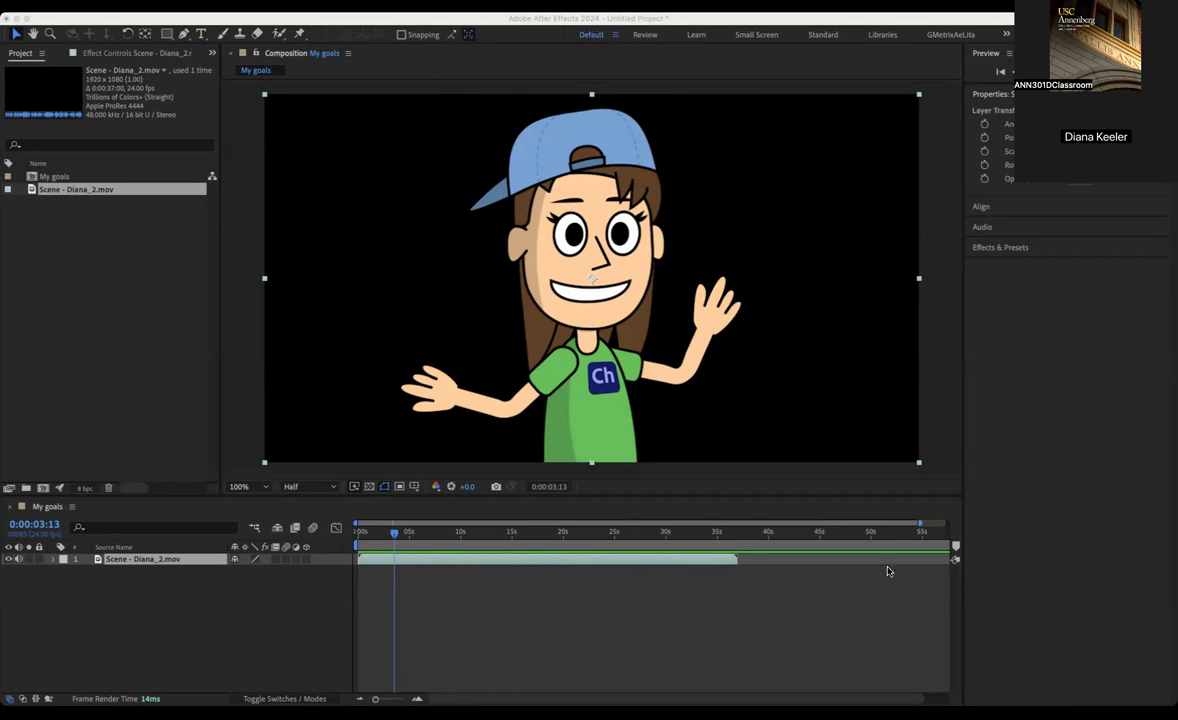
Switch to Pexels in the browser and search its free videos for "dirty dishes".
key("super+Tab")
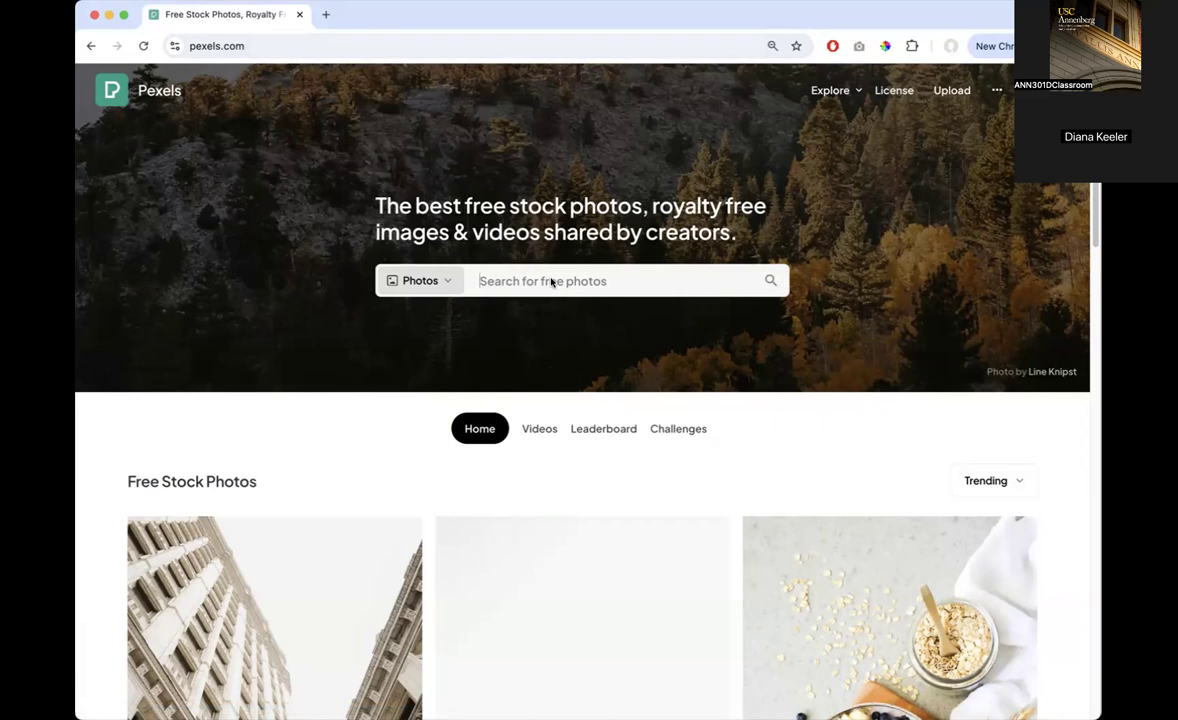
left_click(420, 280)
left_click(424, 342)
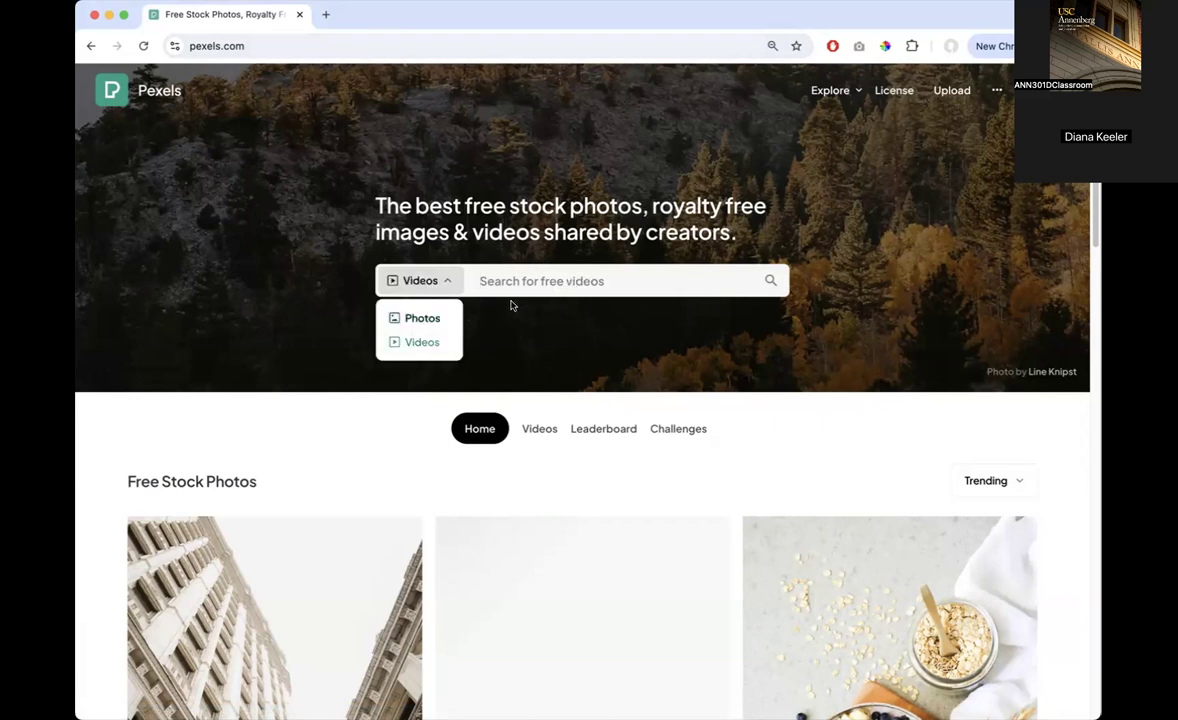
left_click(540, 280)
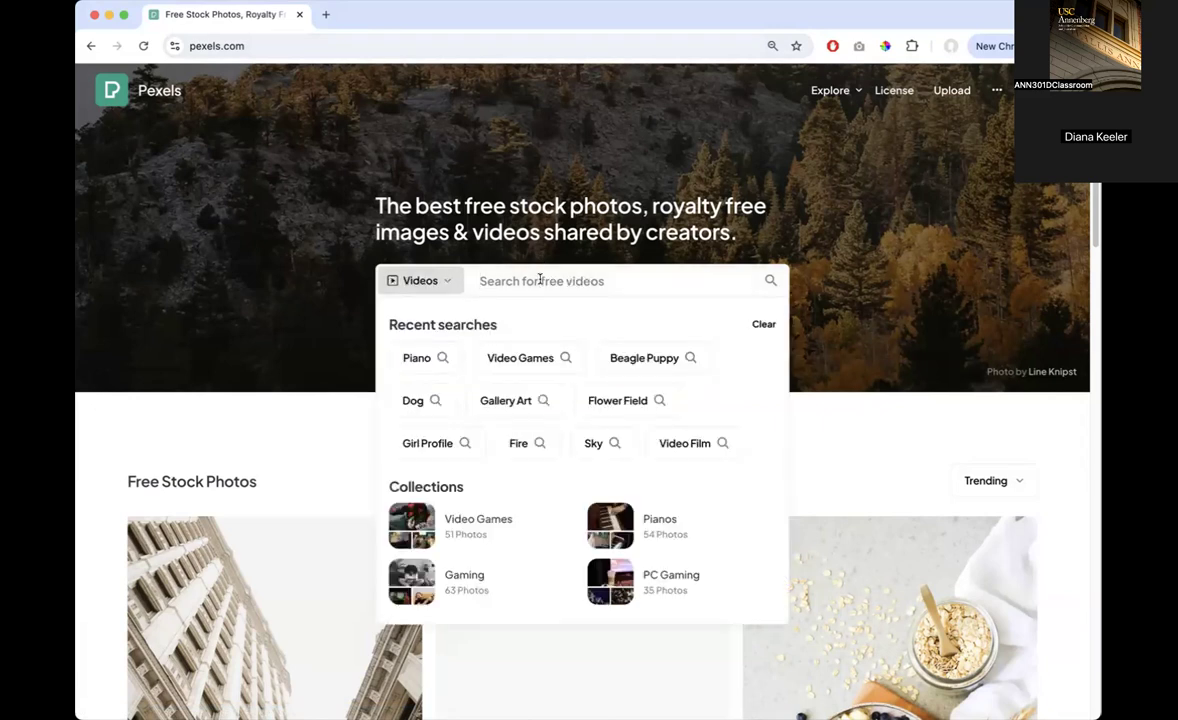
type("dirty dish")
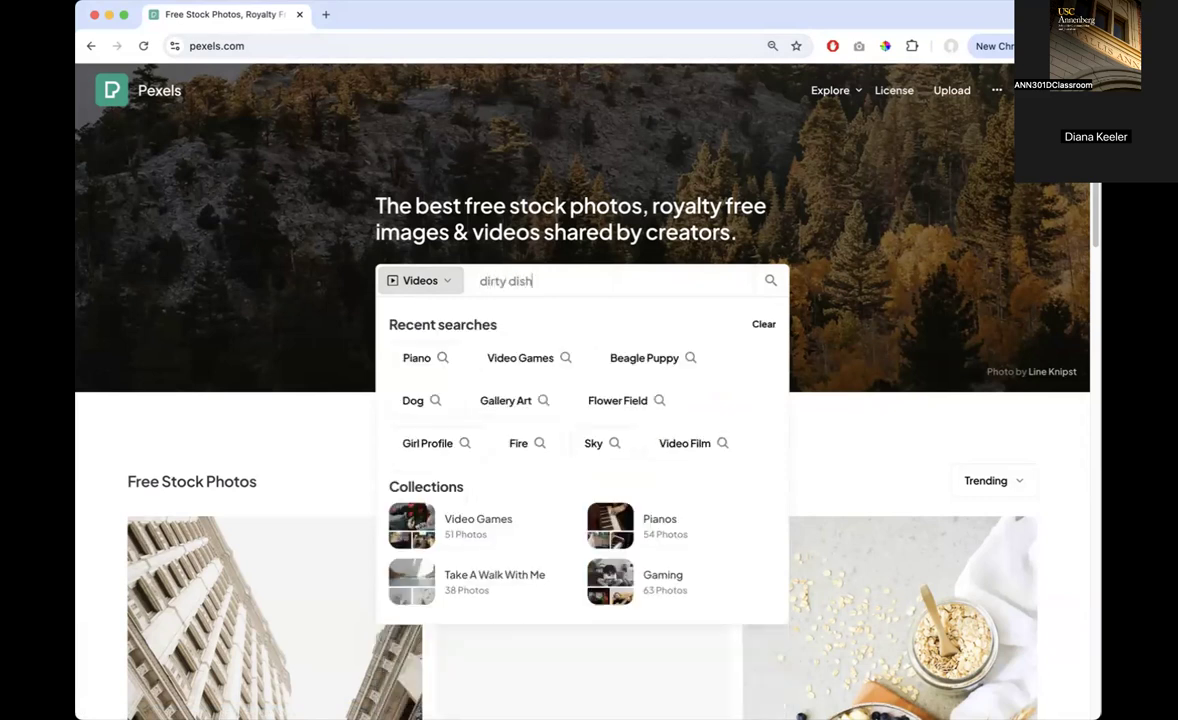
key("Return")
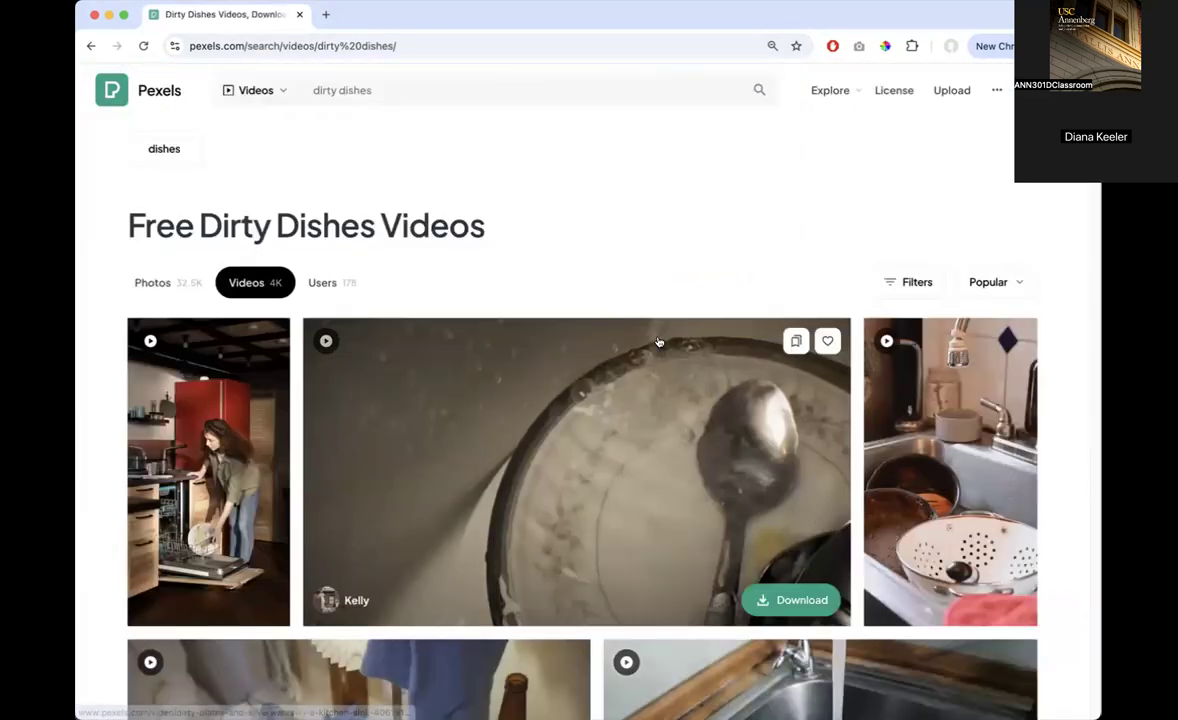
Filter the dirty dishes videos to Horizontal orientation.
left_click(917, 282)
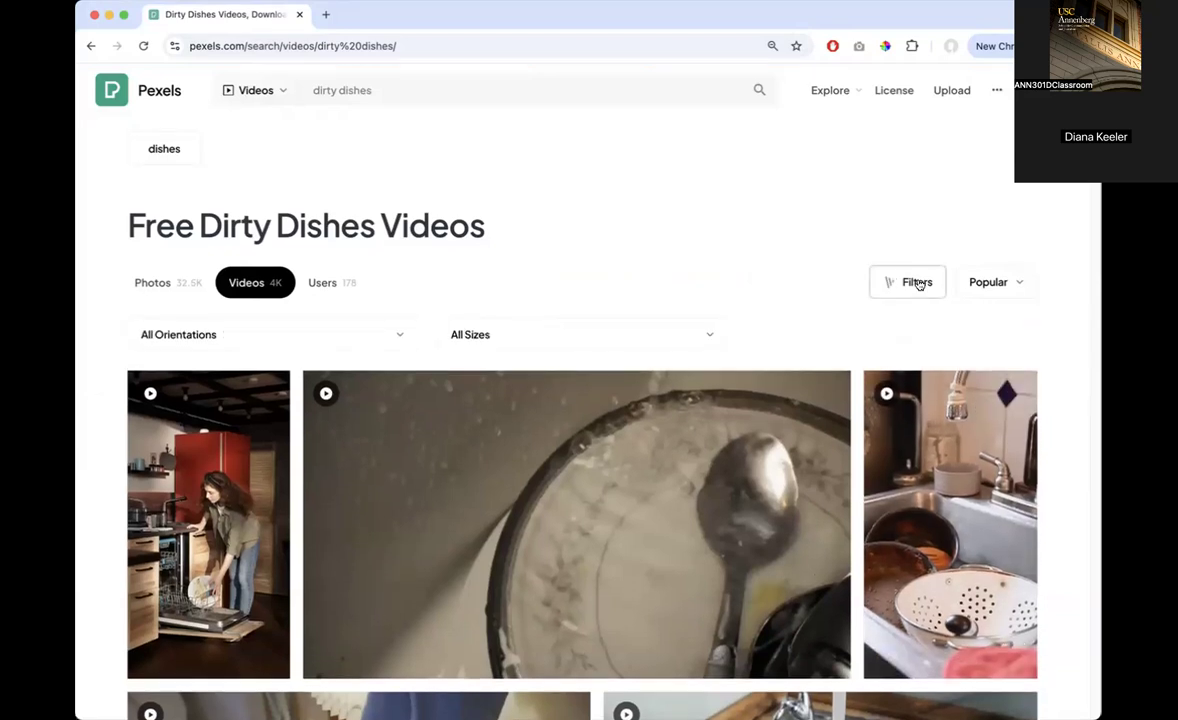
left_click(389, 341)
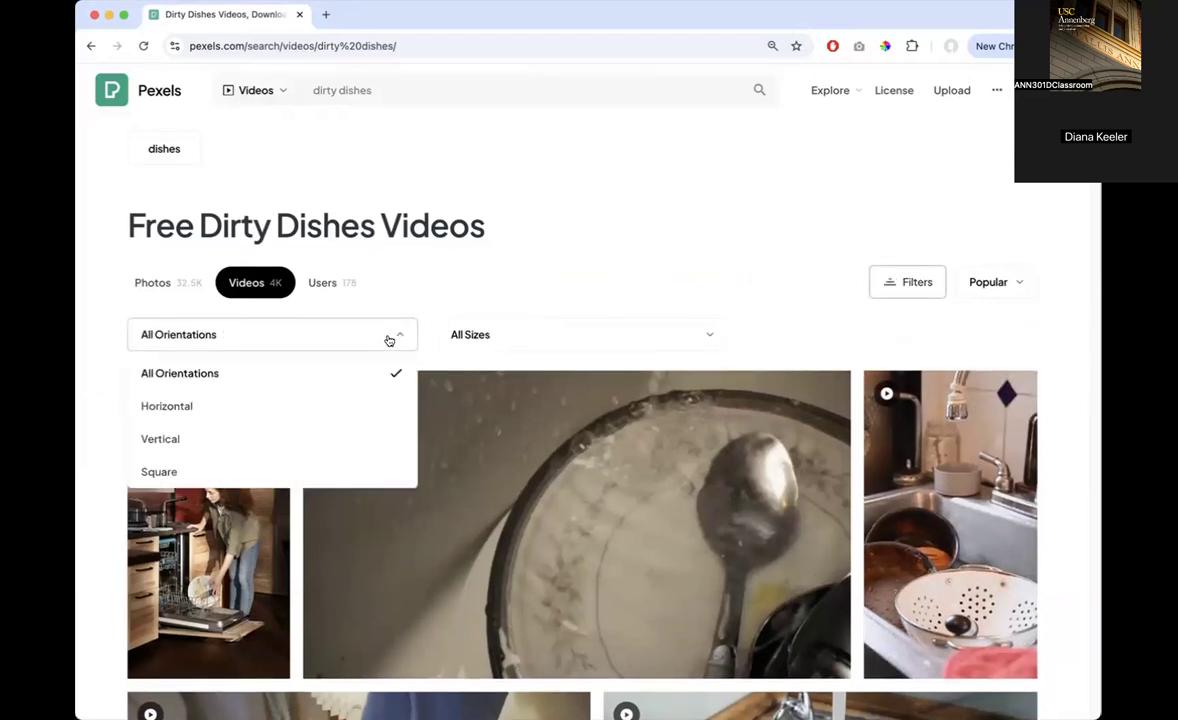
left_click(187, 409)
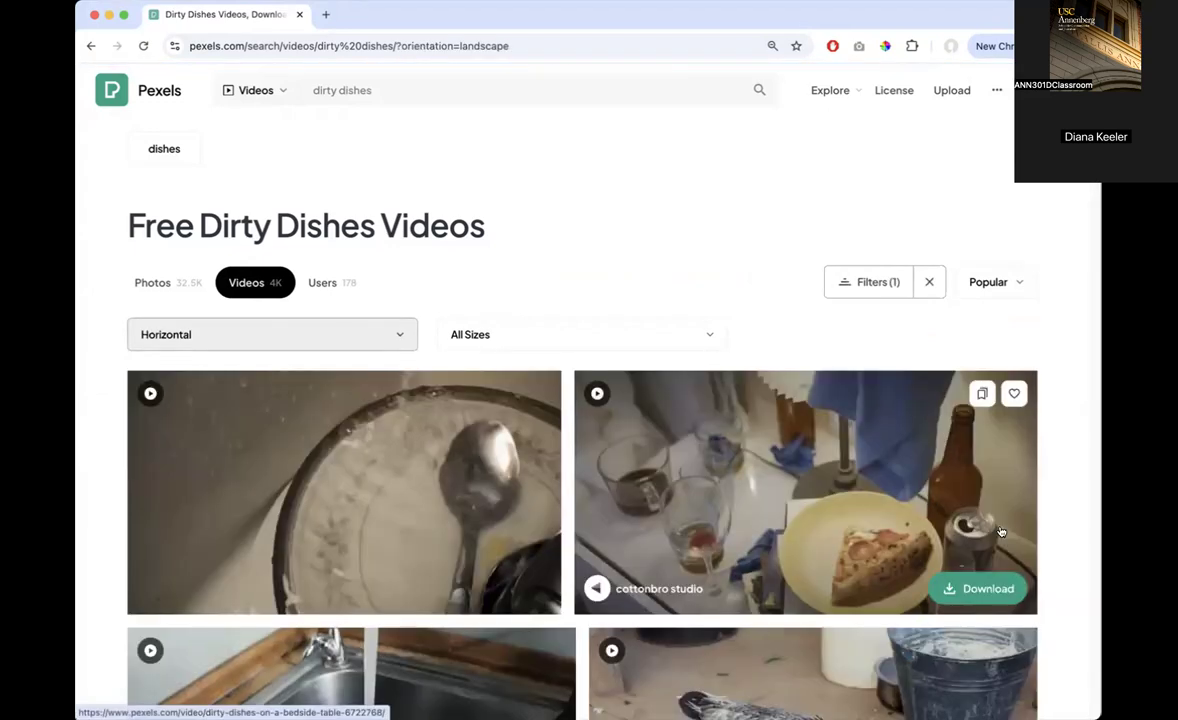
Download the clip of hands washing dishes with a yellow sponge under a running tap and dismiss the thank-you pop-up.
scroll(960, 510, "down", 3)
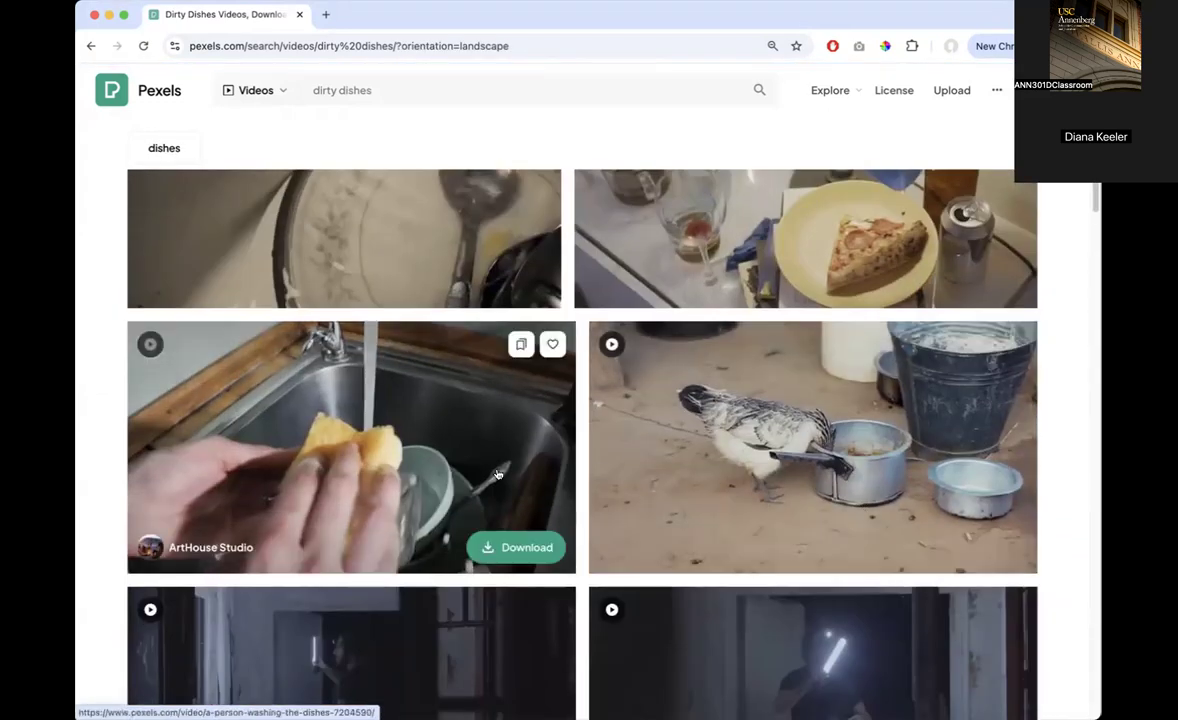
scroll(465, 478, "down", 1)
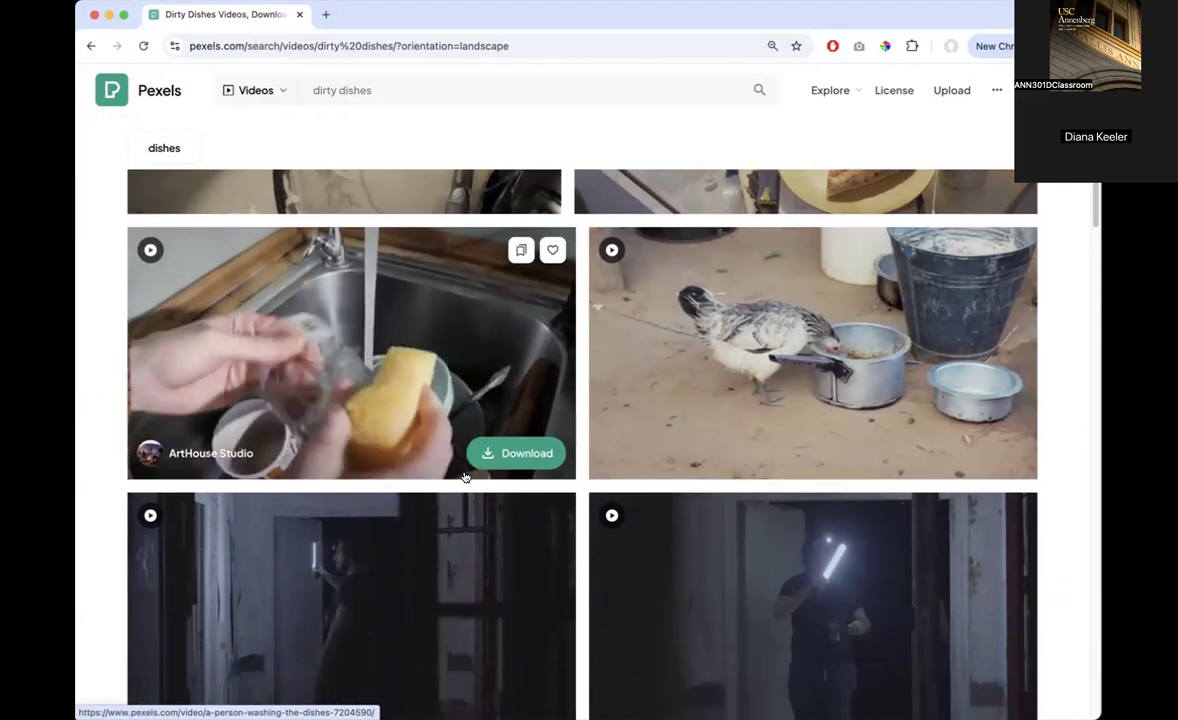
left_click(534, 455)
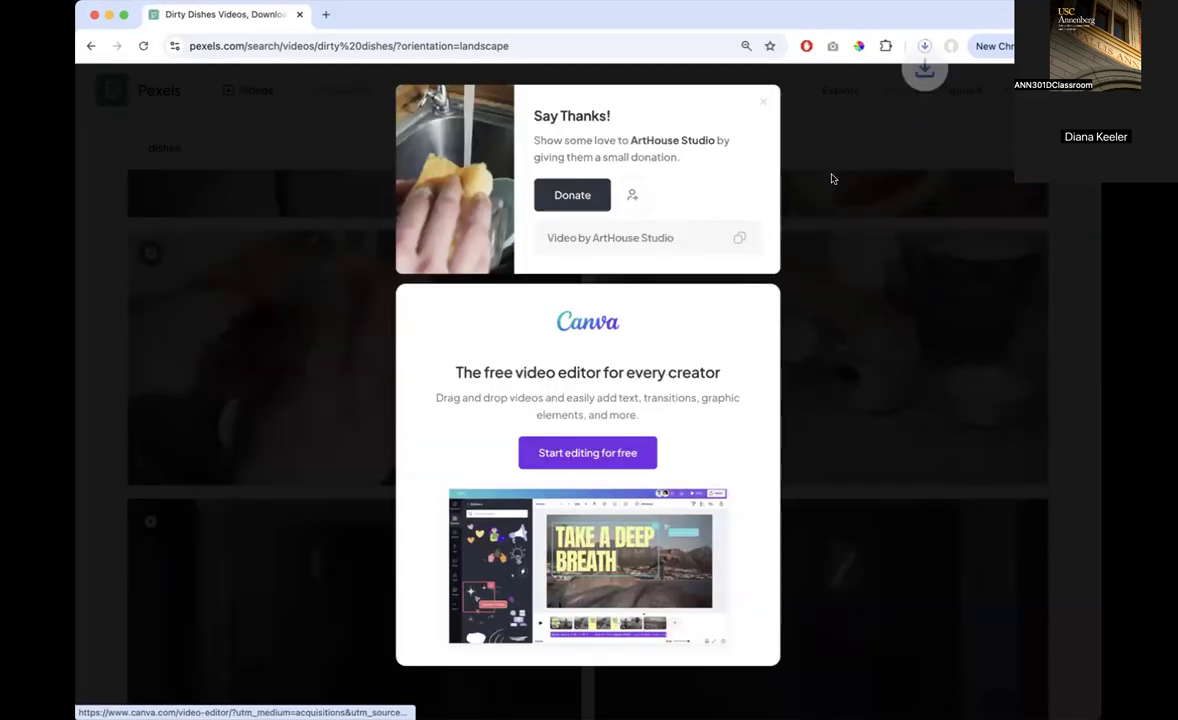
left_click(1066, 184)
Download the close-up clip of a spoon on a dirty plate and dismiss the thank-you pop-up.
scroll(1064, 430, "down", 5)
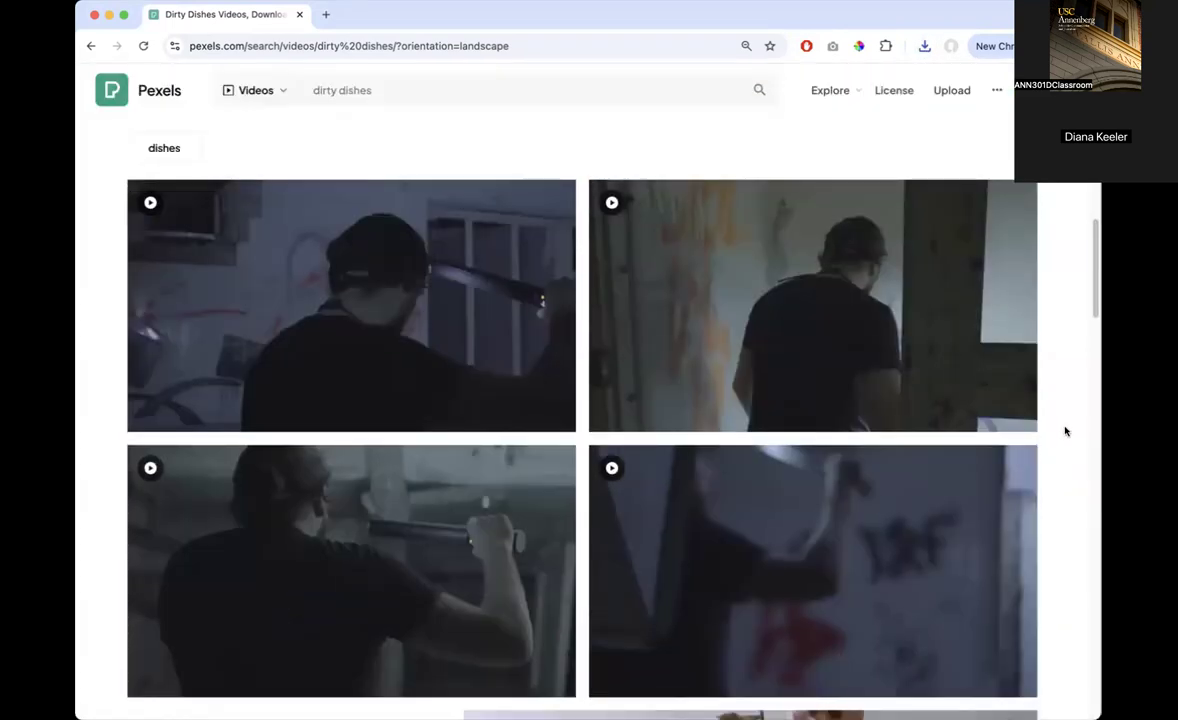
scroll(1065, 431, "up", 5)
scroll(1060, 432, "down", 2)
mouse_move(478, 422)
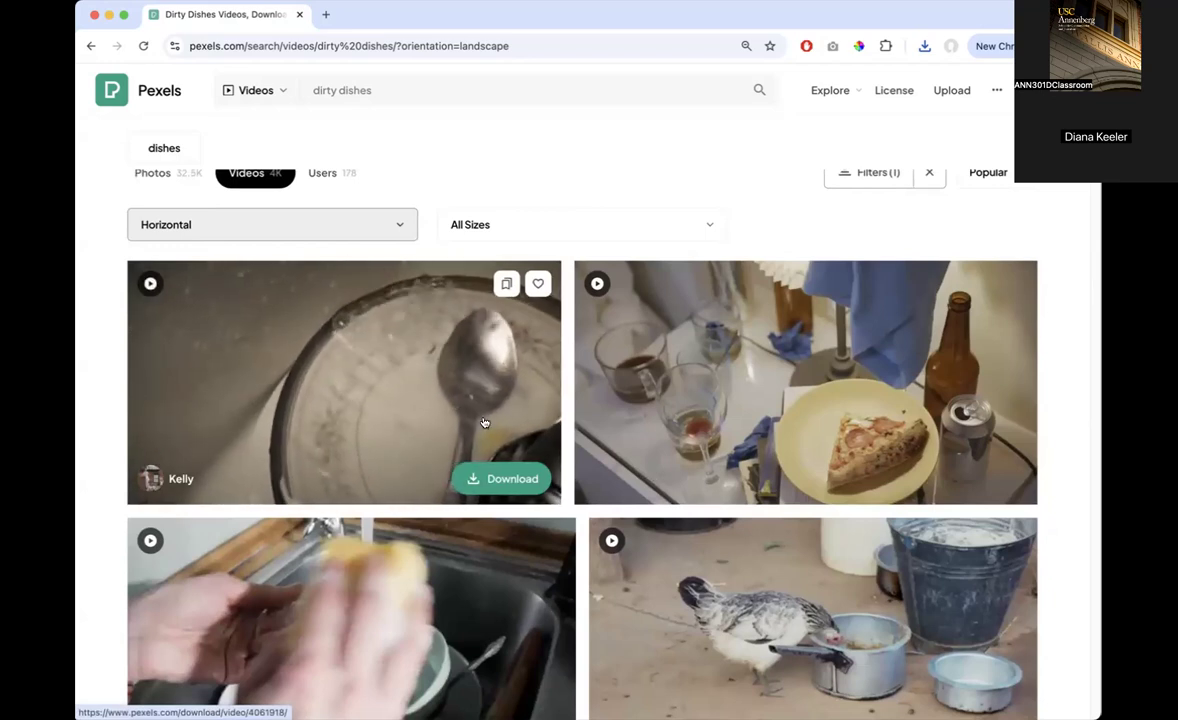
left_click(505, 479)
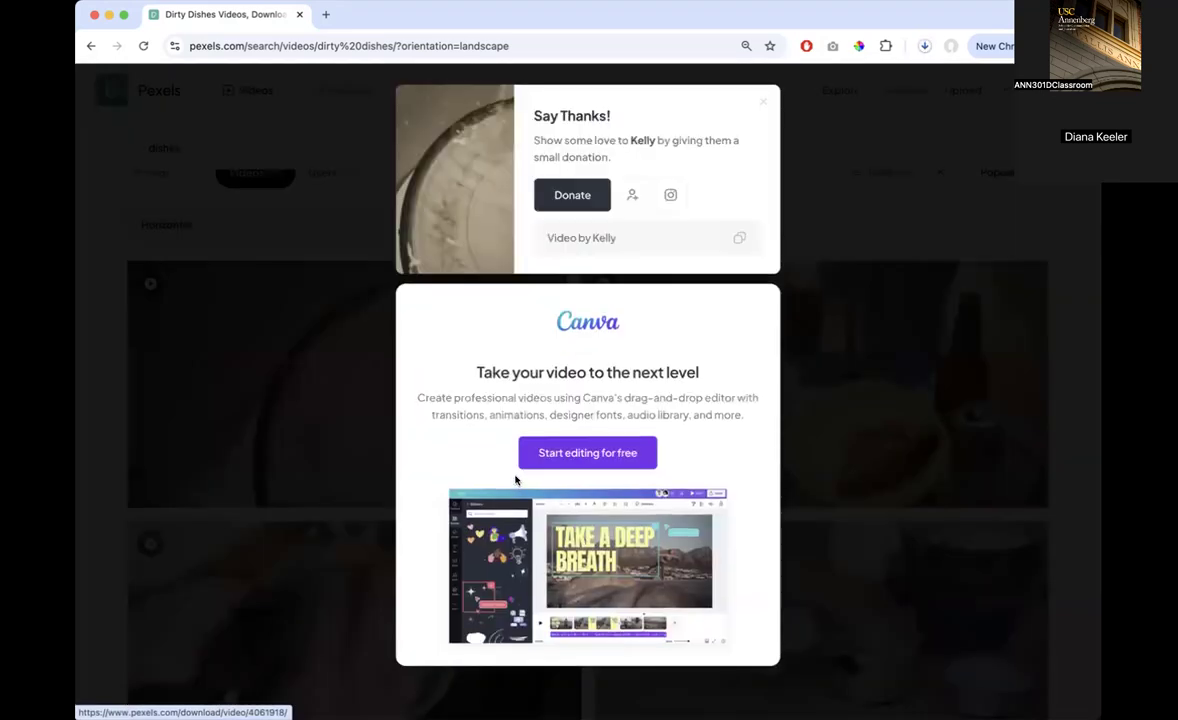
left_click(811, 200)
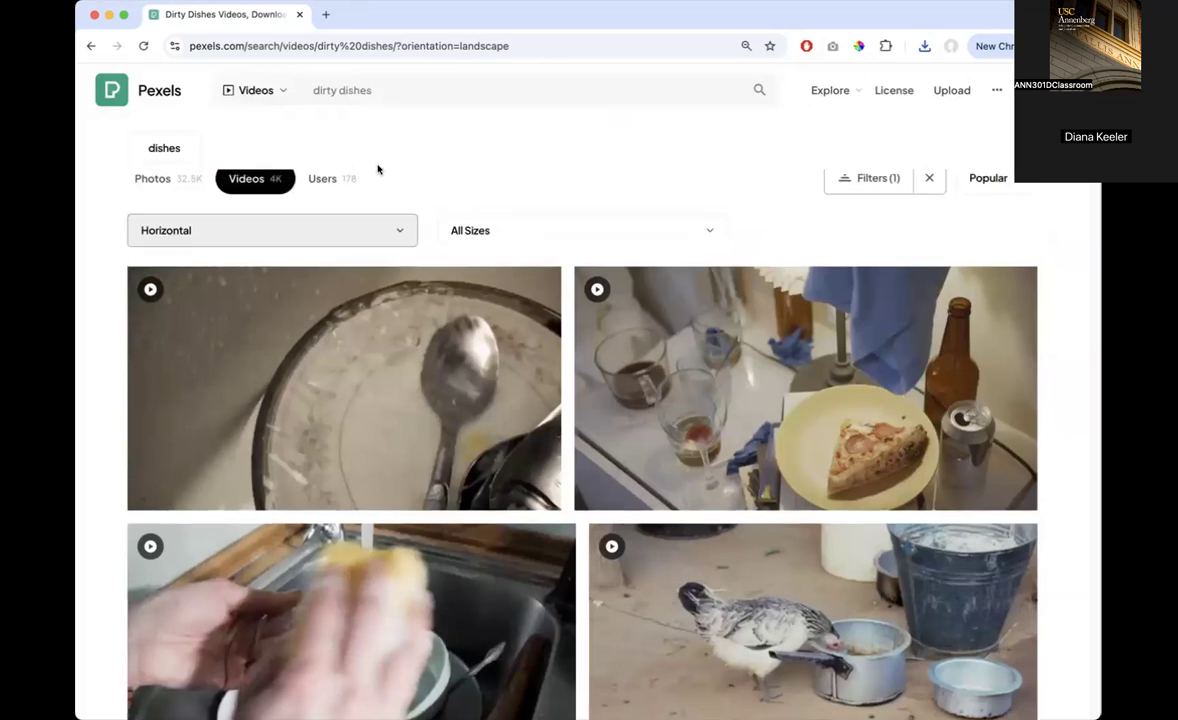
Change the video search to "washing dishes", keeping the Horizontal filter.
left_click(316, 90)
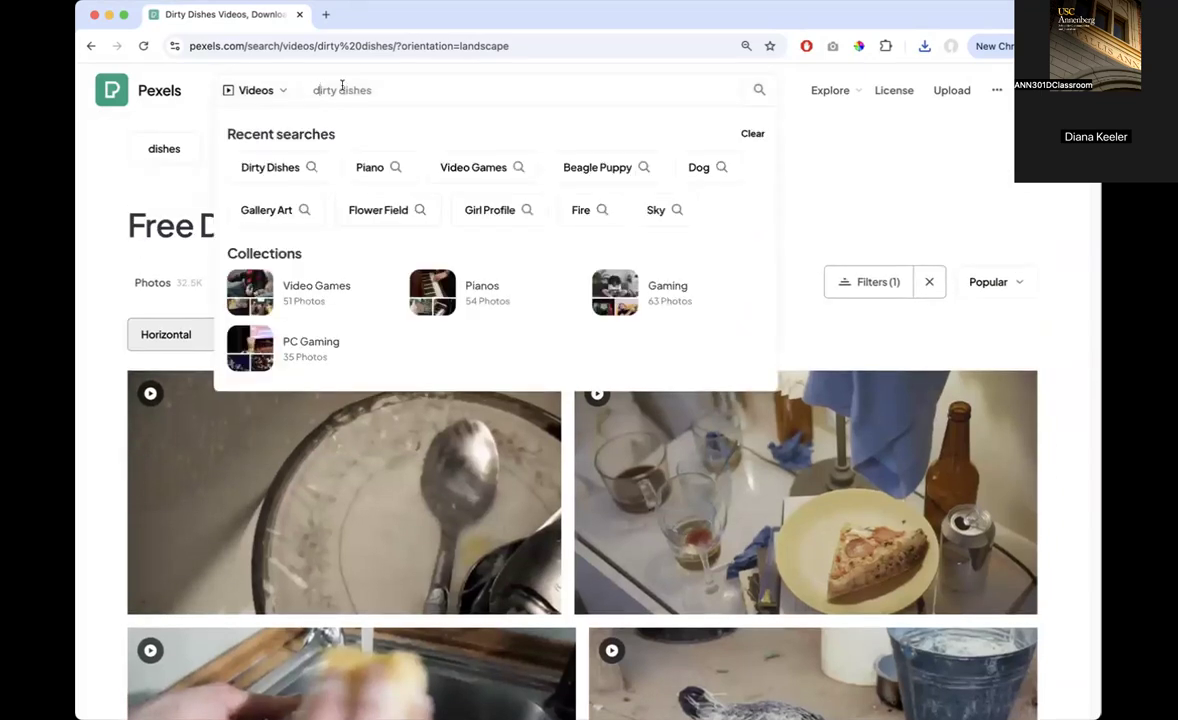
double_click(334, 90)
key("BackSpace")
type("washing")
key("Return")
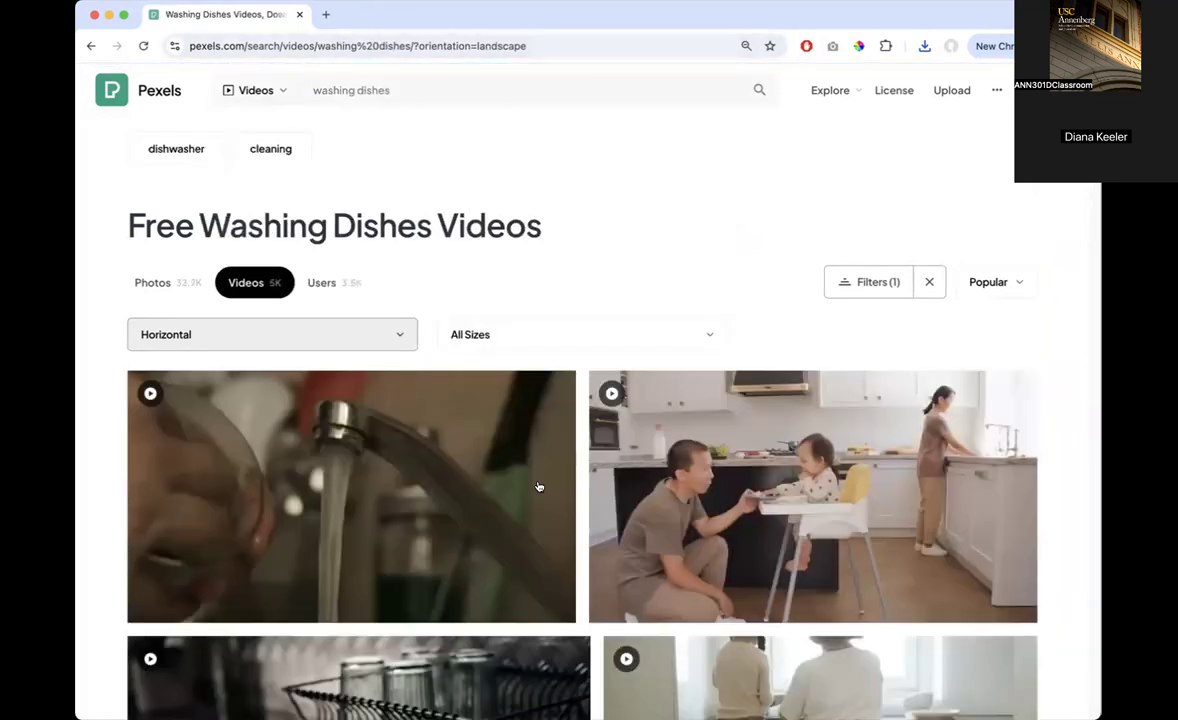
Download the clip of hands washing up beside a drying rack against a red wall and dismiss the thank-you pop-up.
scroll(754, 341, "down", 5)
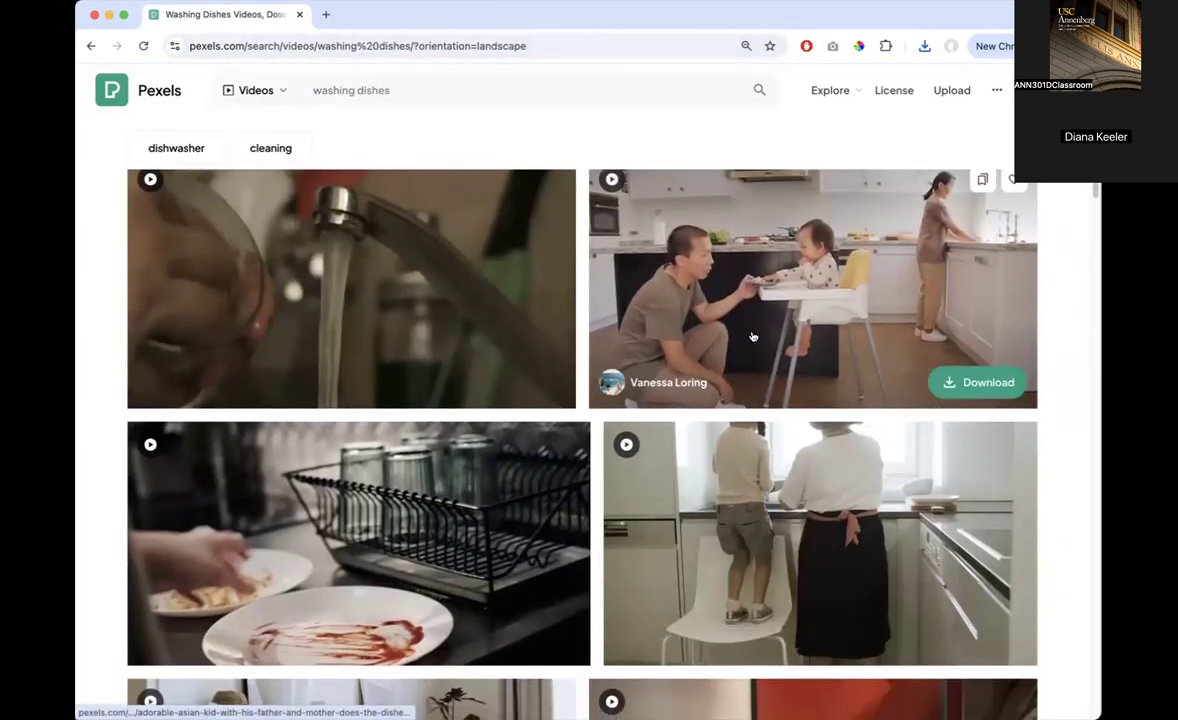
scroll(754, 337, "down", 3)
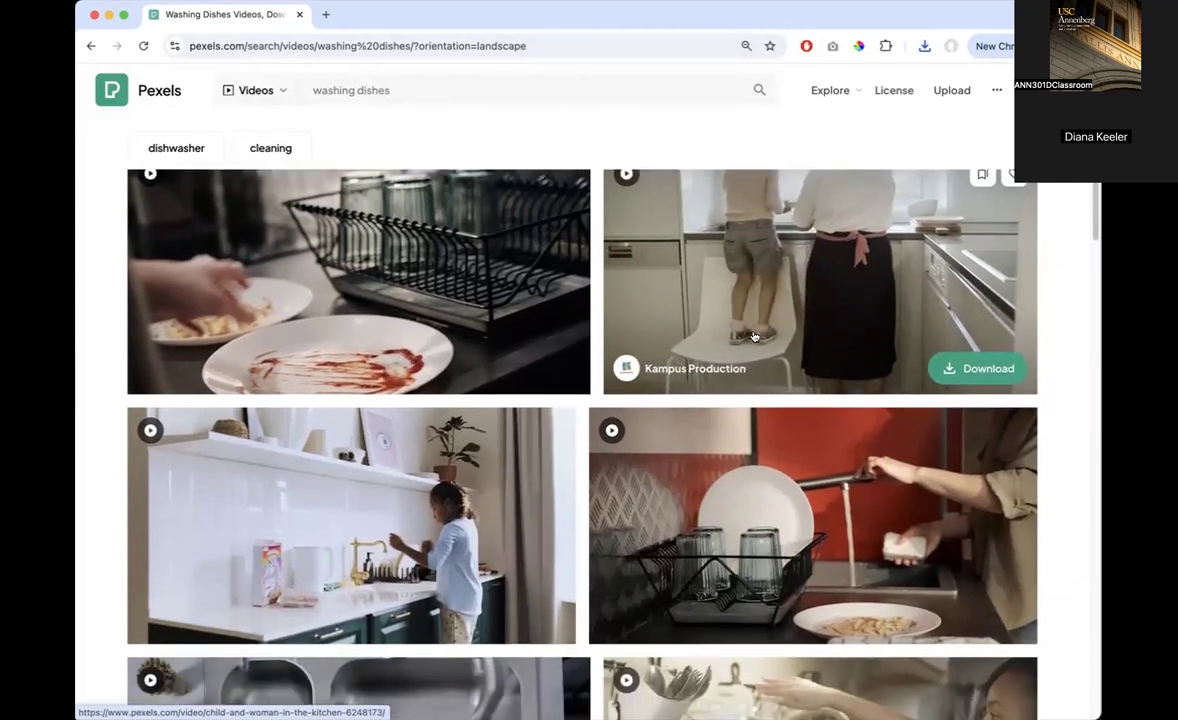
scroll(754, 337, "down", 2)
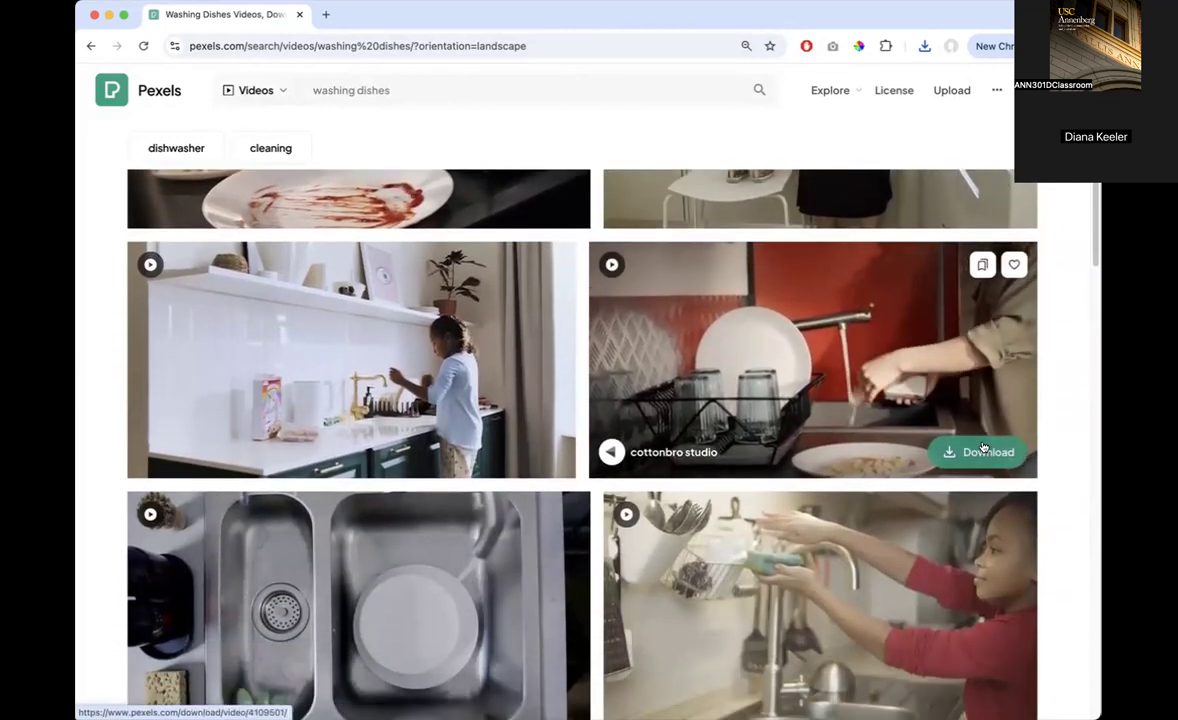
left_click(983, 448)
left_click(924, 288)
Download the overhead clip of a double sink with a white plate and dismiss the thank-you pop-up.
scroll(987, 372, "down", 1)
scroll(987, 372, "down", 3)
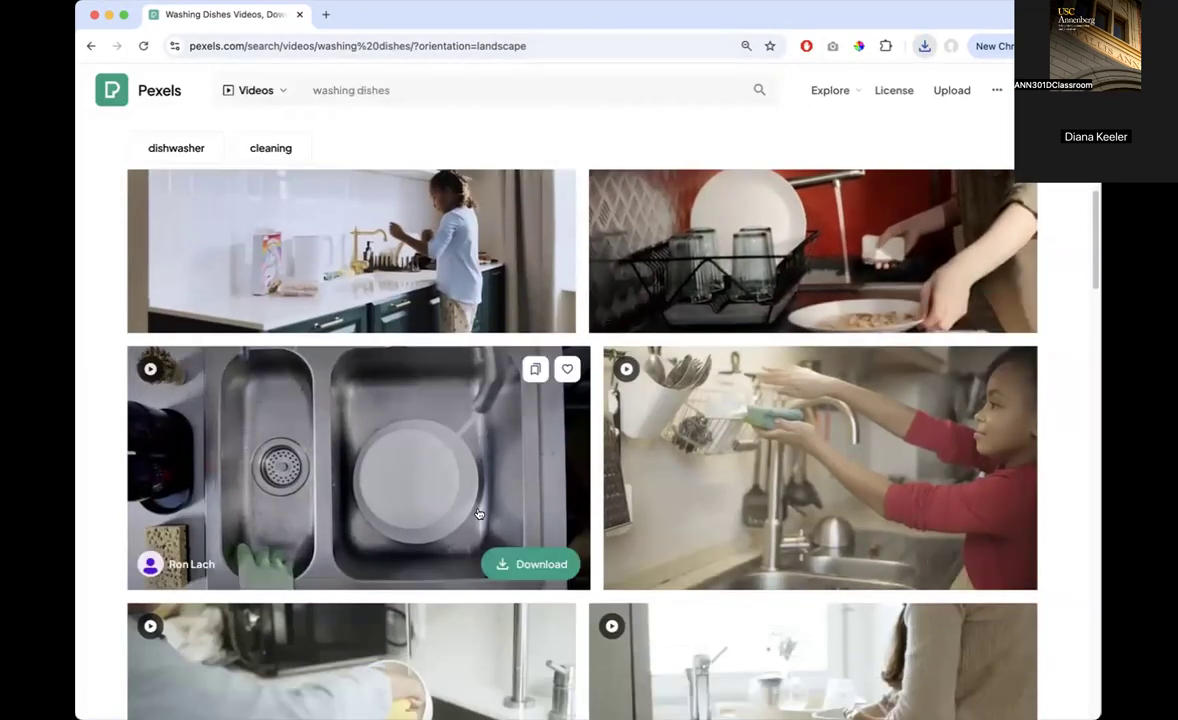
left_click(522, 566)
left_click(907, 326)
Switch from Pexels to the Pixabay site and show its stock video section.
scroll(563, 294, "up", 5)
scroll(563, 294, "up", 3)
left_click(372, 46)
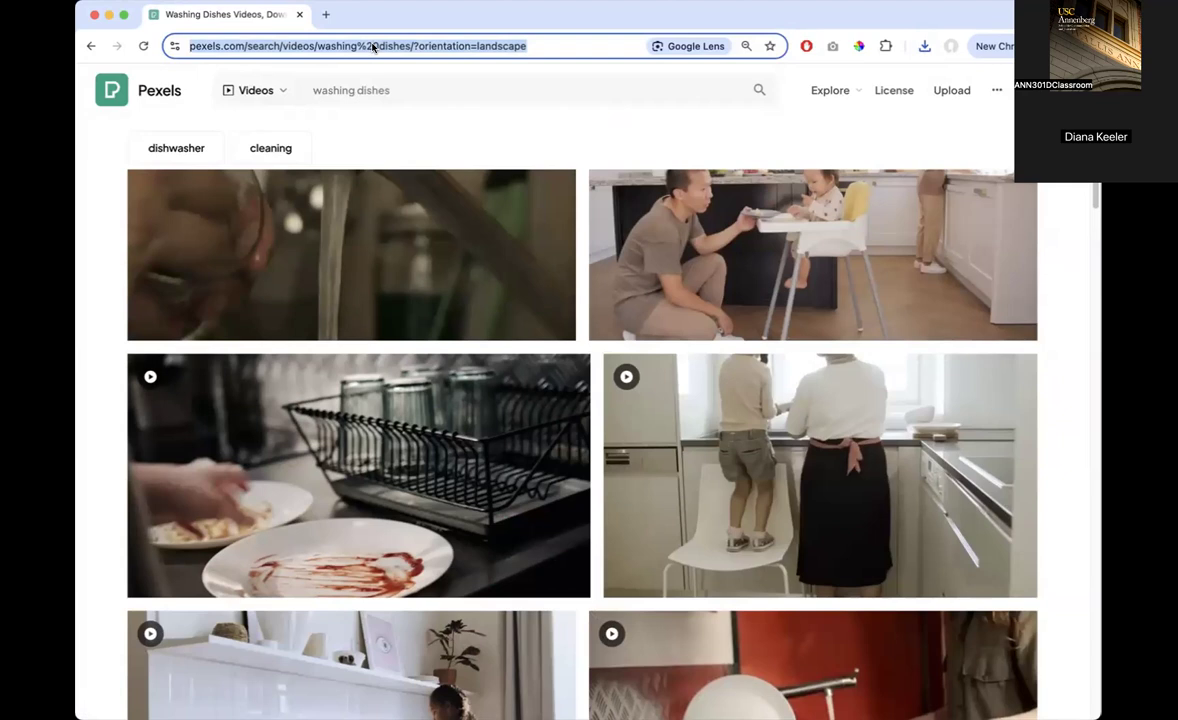
type("pixa")
key("Return")
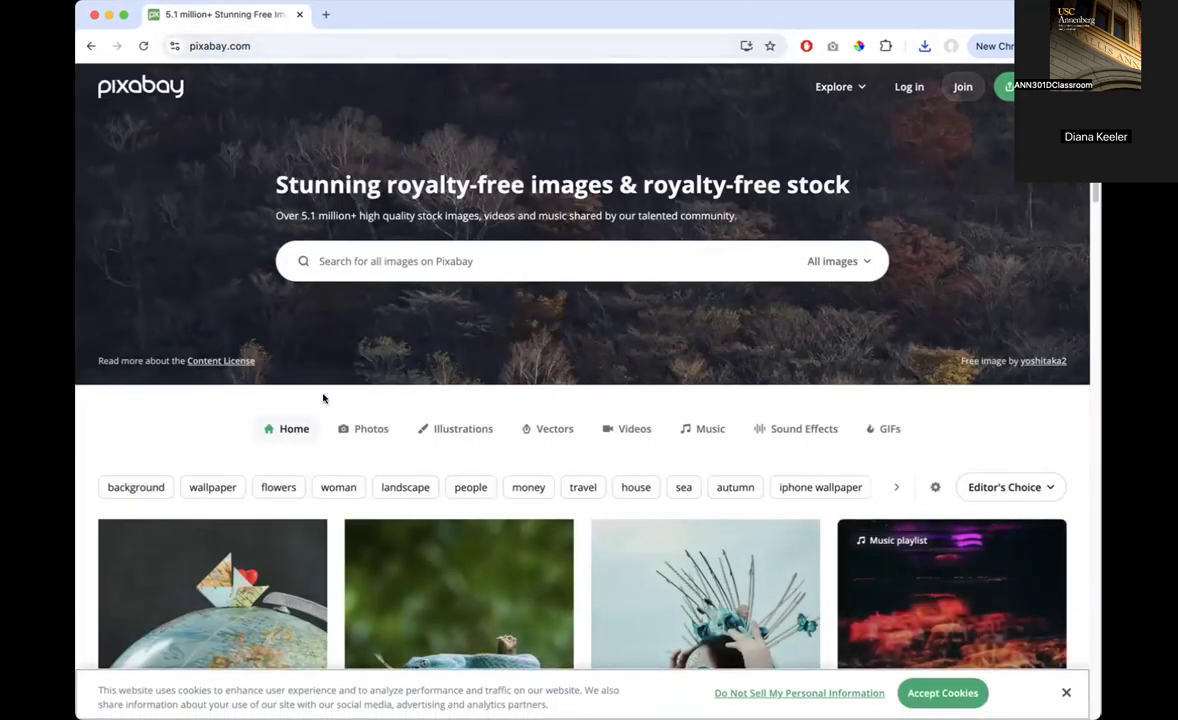
left_click(634, 430)
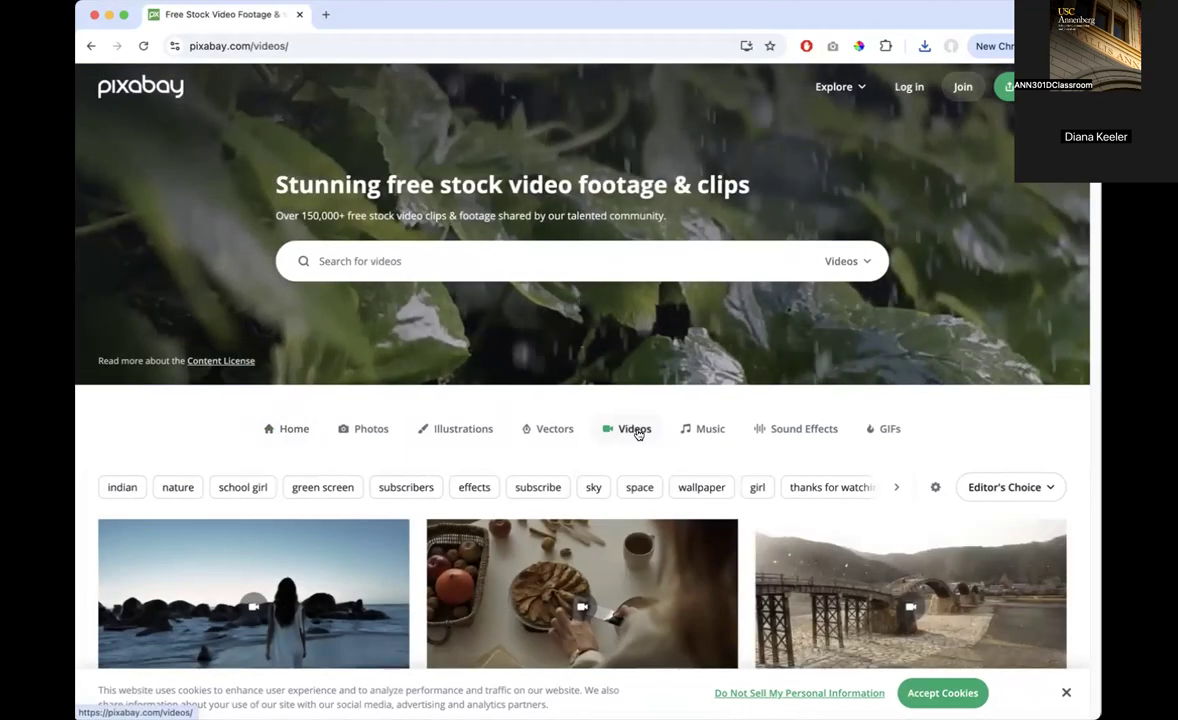
Search the Pixabay videos for "dirty dishes" and look through the royalty-free results.
left_click(521, 258)
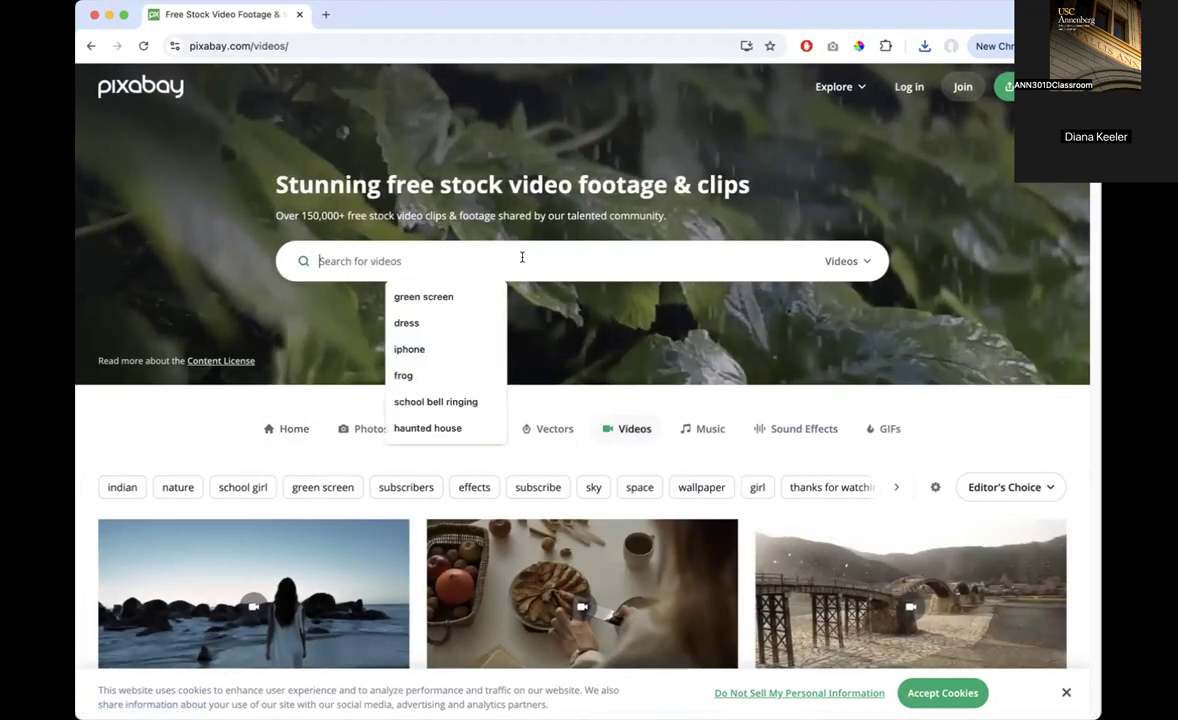
type("dirty dishes")
key("Return")
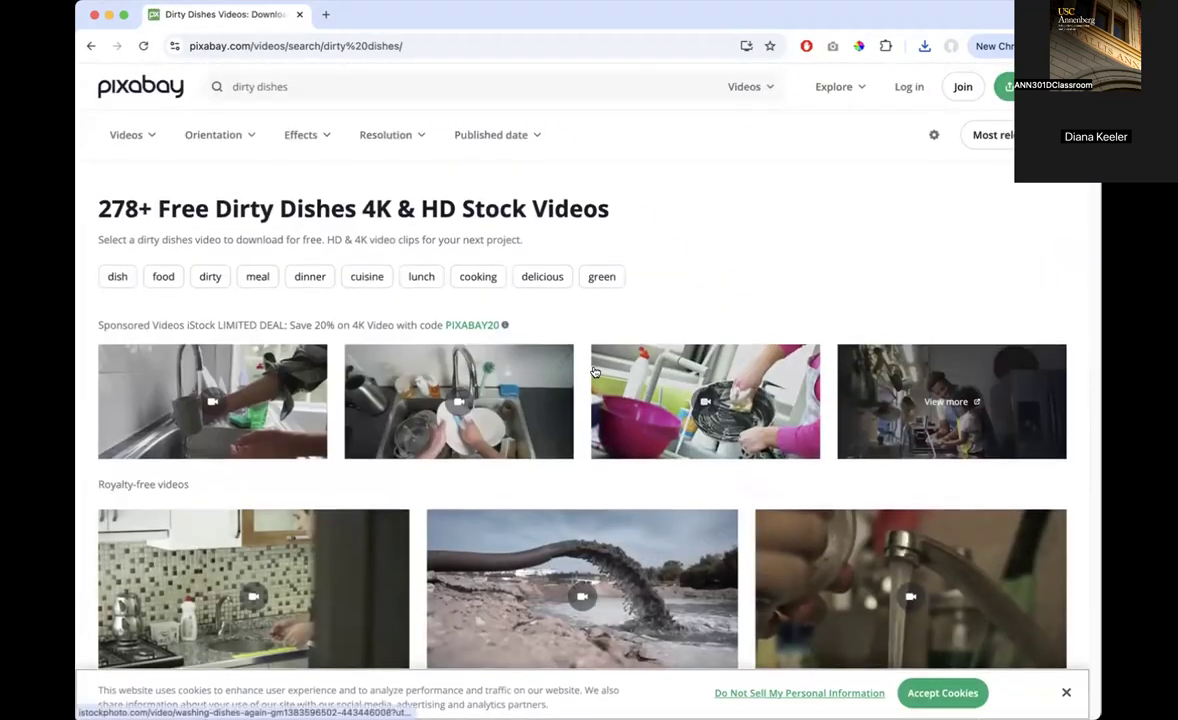
scroll(595, 372, "down", 5)
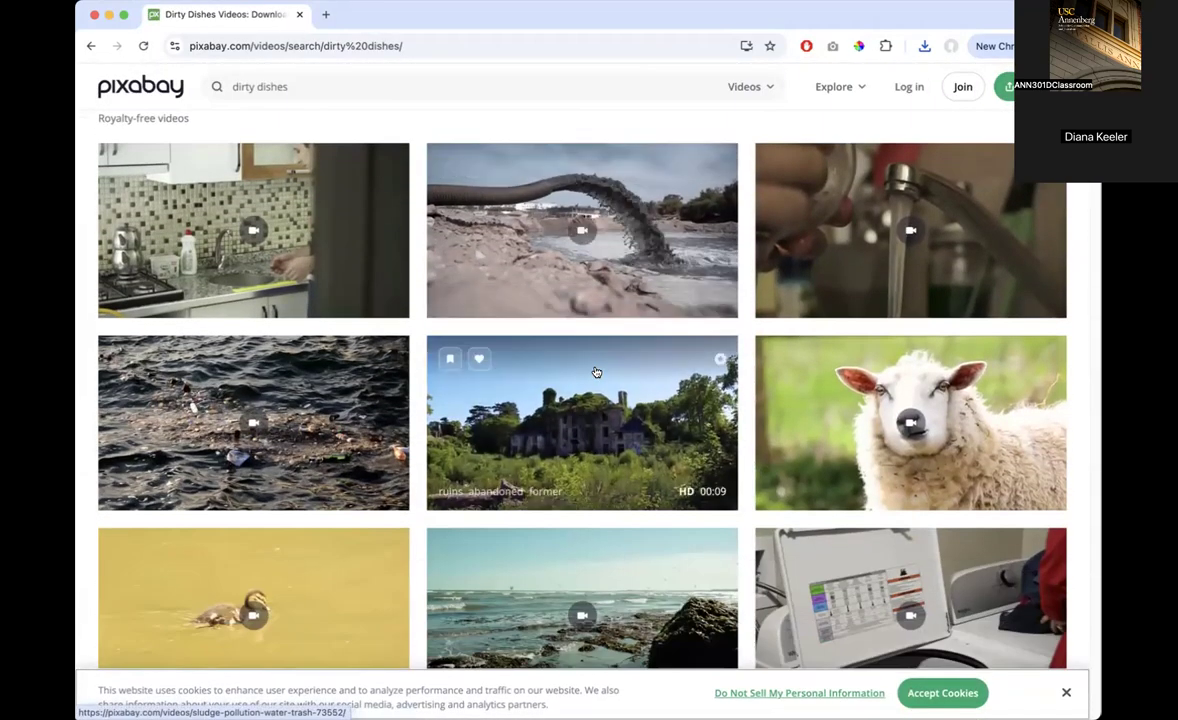
scroll(595, 372, "down", 3)
scroll(595, 372, "up", 8)
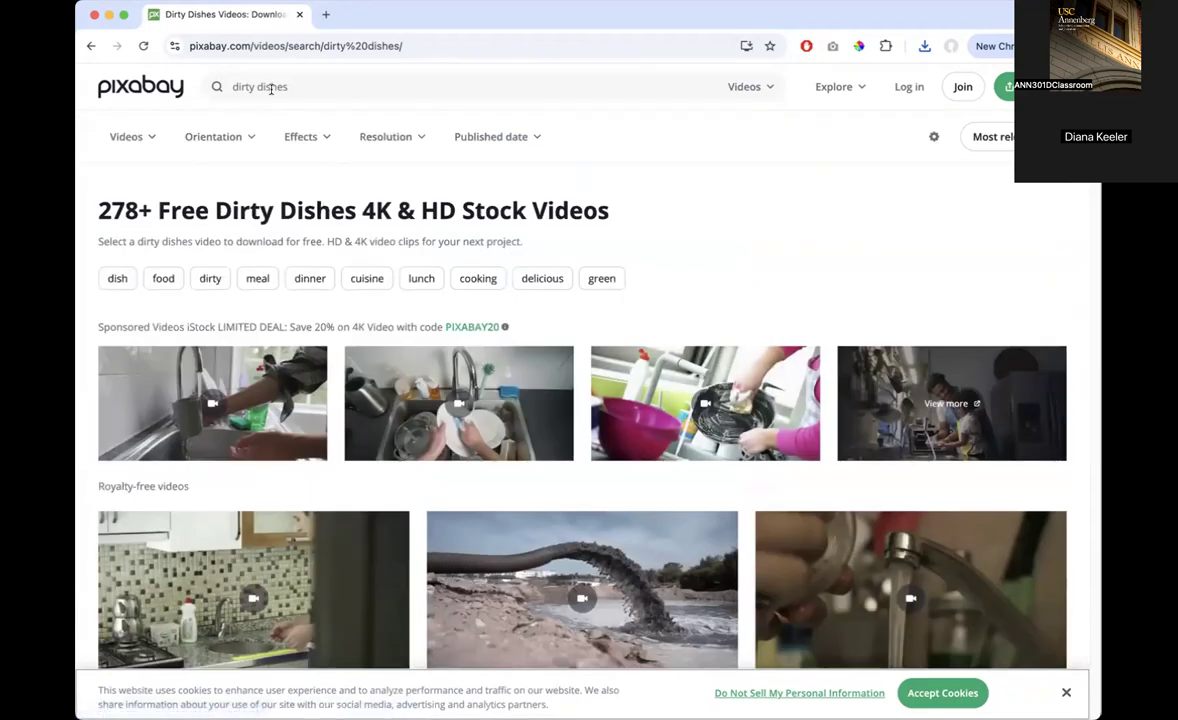
Change the Pixabay video search to "washing dishes".
double_click(240, 86)
type("washing")
key("Return")
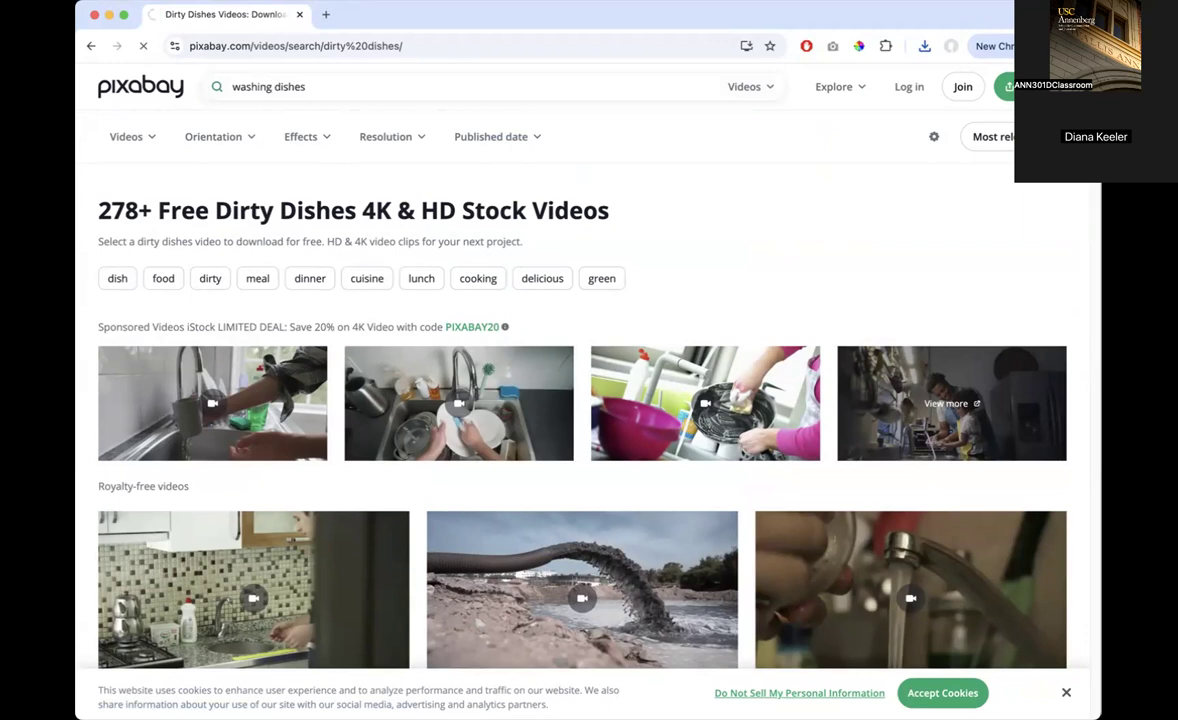
Download the Pixabay clip of soapy hands washing glasses and bowls in a sink.
scroll(697, 350, "down", 3)
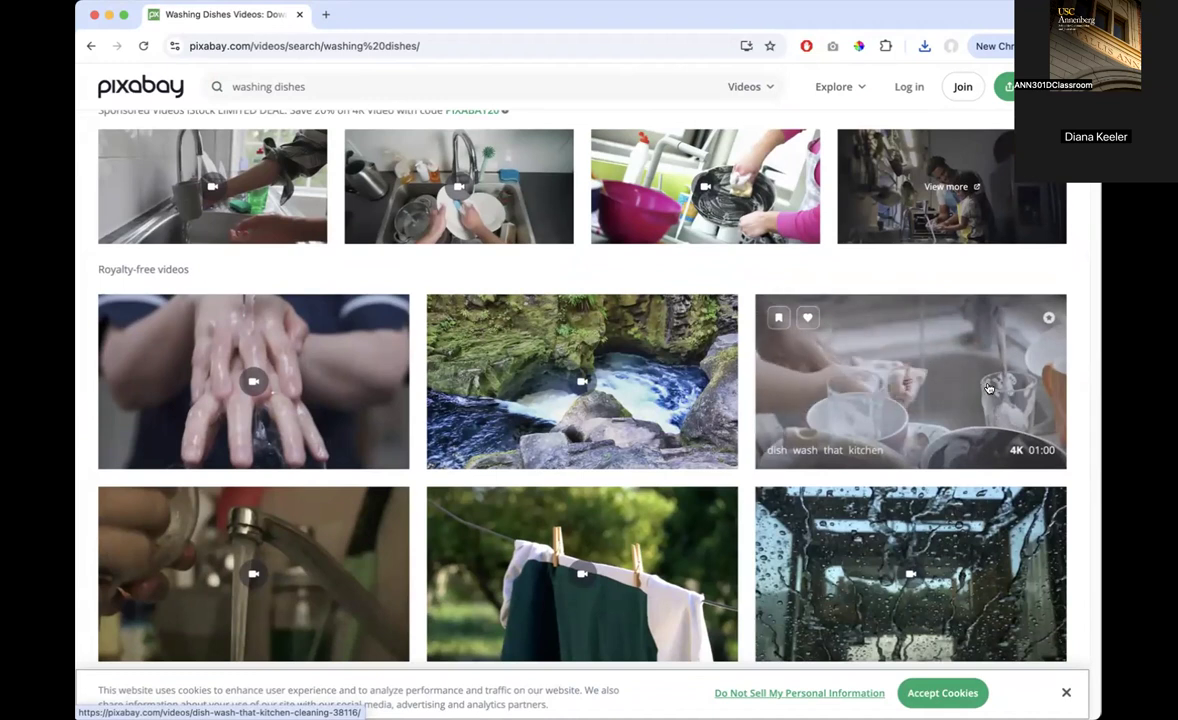
scroll(988, 388, "down", 2)
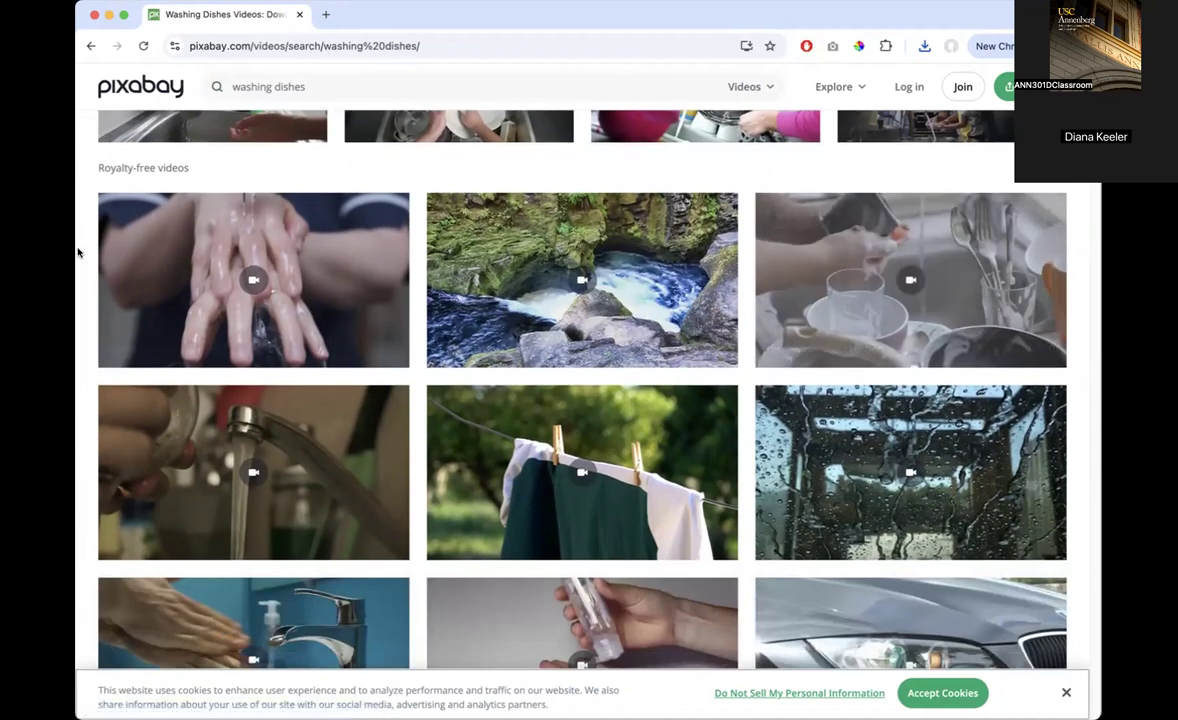
left_click(914, 263)
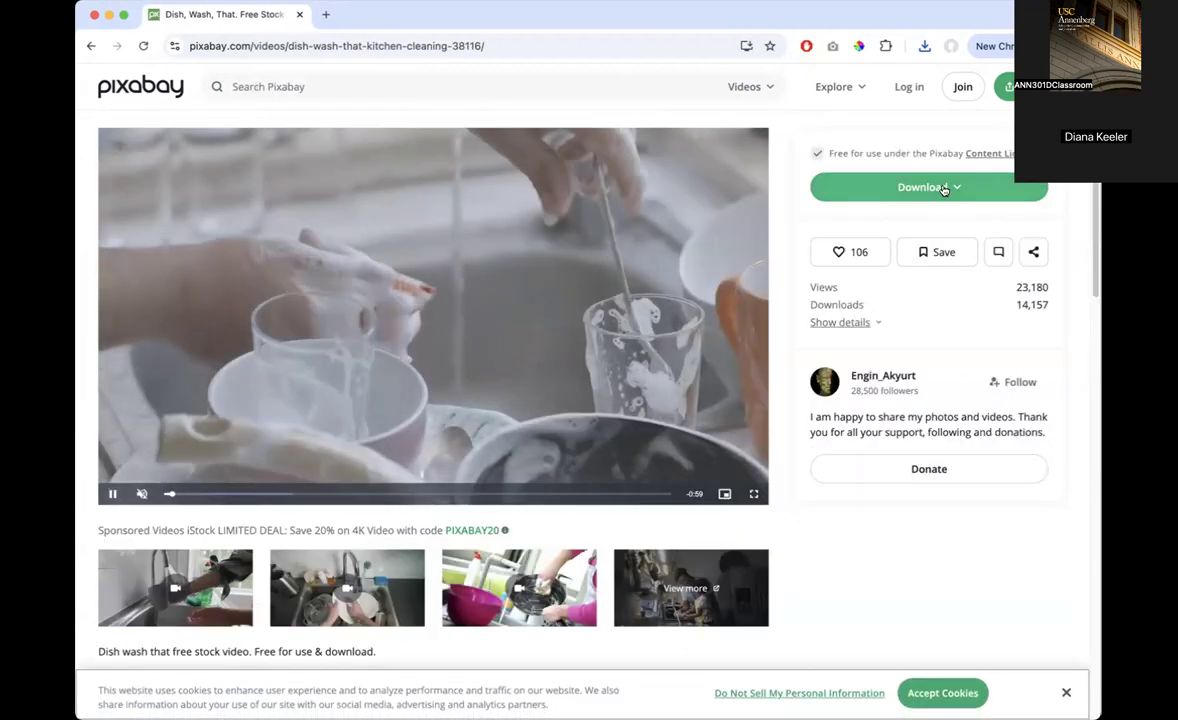
left_click(943, 189)
left_click(868, 371)
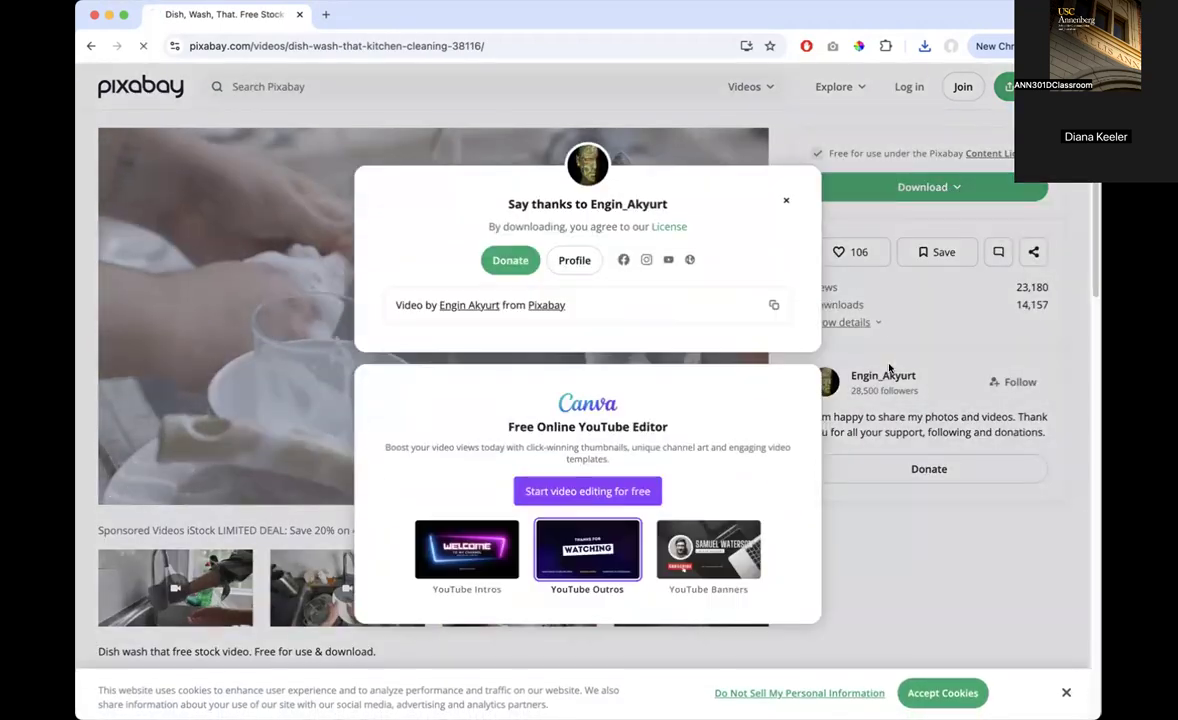
Find the Unsplash site with a web search for "unsplash" and look through the photos on its home page.
left_click(342, 45)
type("unsplash")
key("Return")
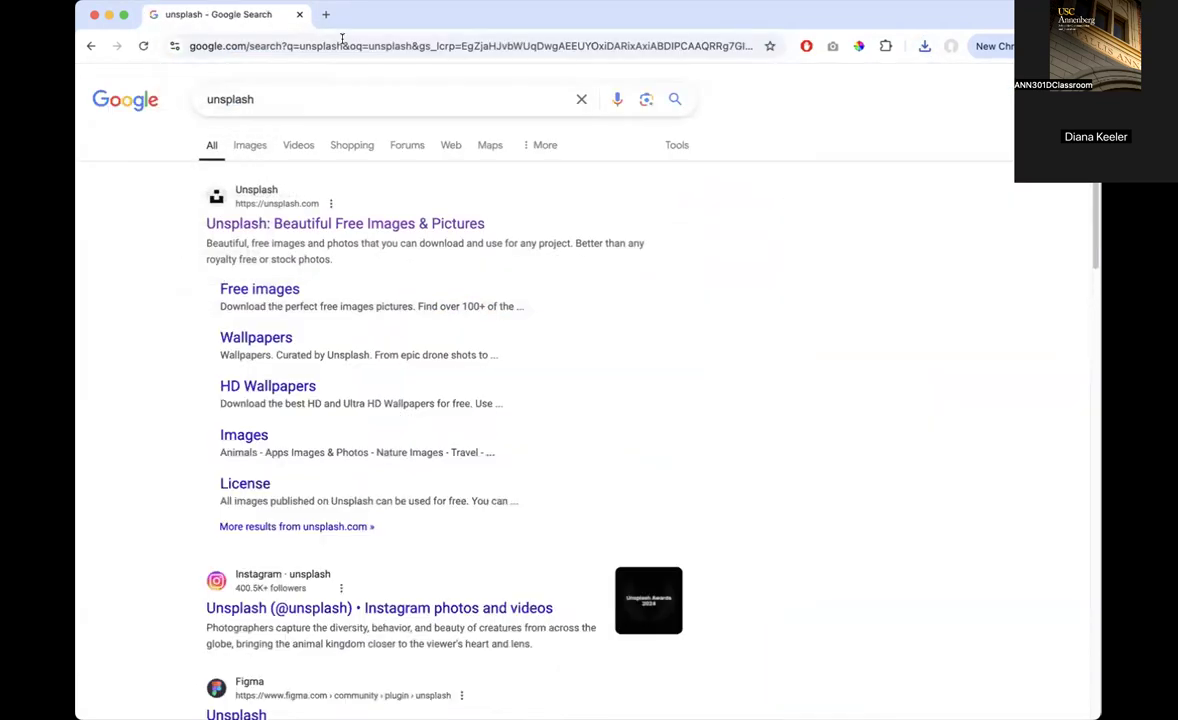
left_click(366, 222)
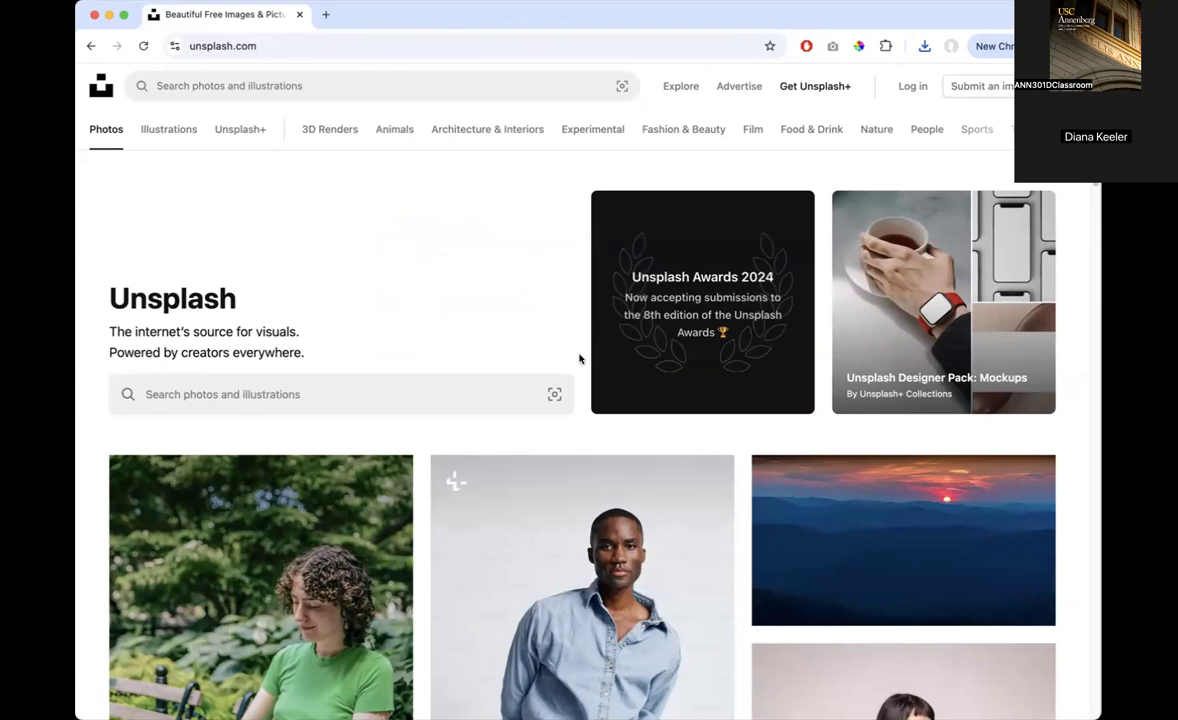
scroll(578, 355, "down", 3)
scroll(690, 360, "down", 4)
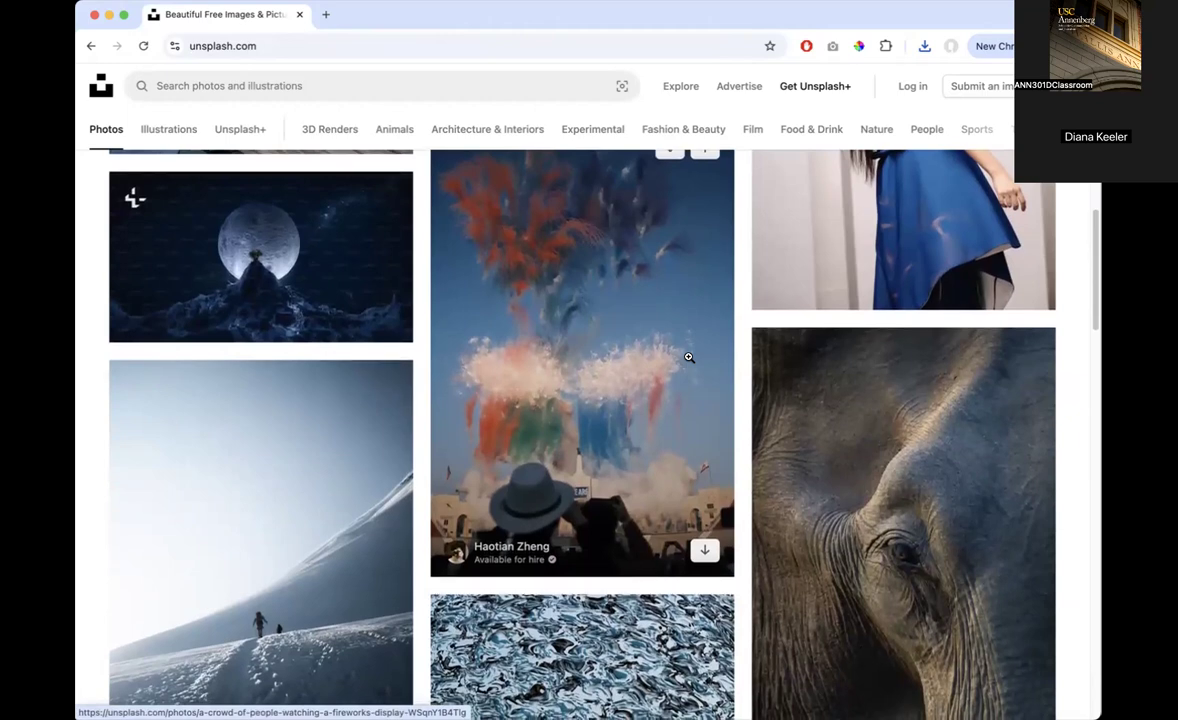
scroll(688, 357, "down", 5)
scroll(688, 357, "down", 6)
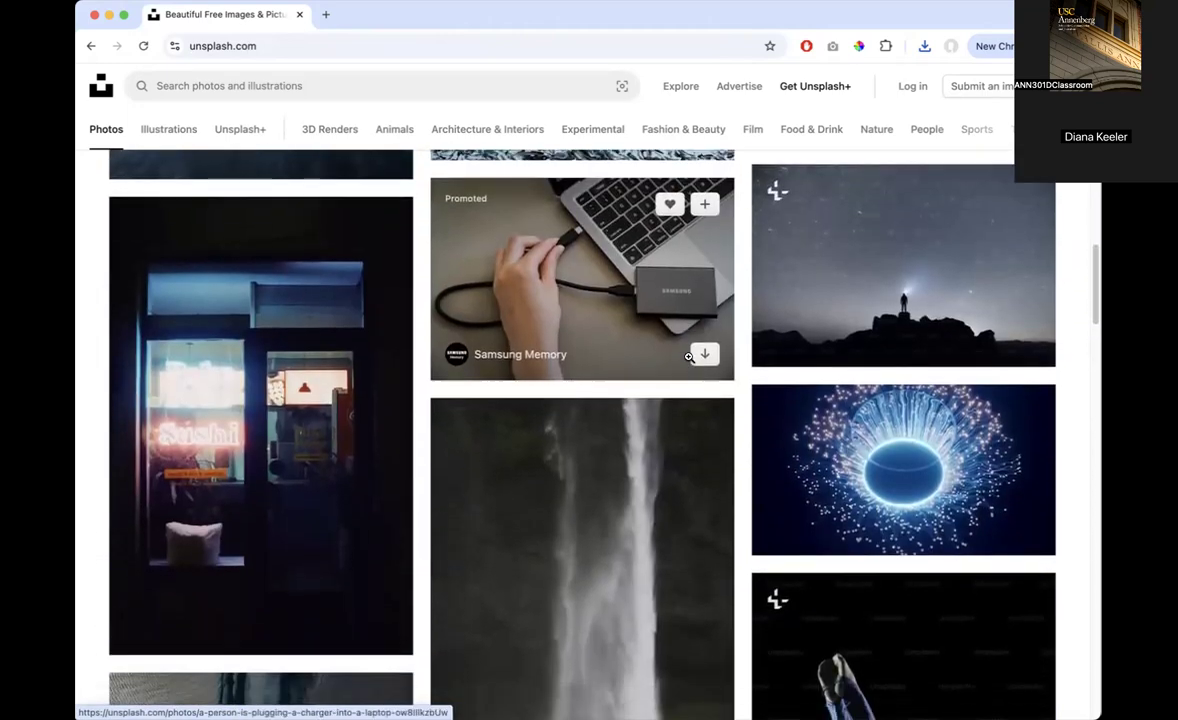
scroll(701, 361, "up", 11)
scroll(701, 361, "up", 5)
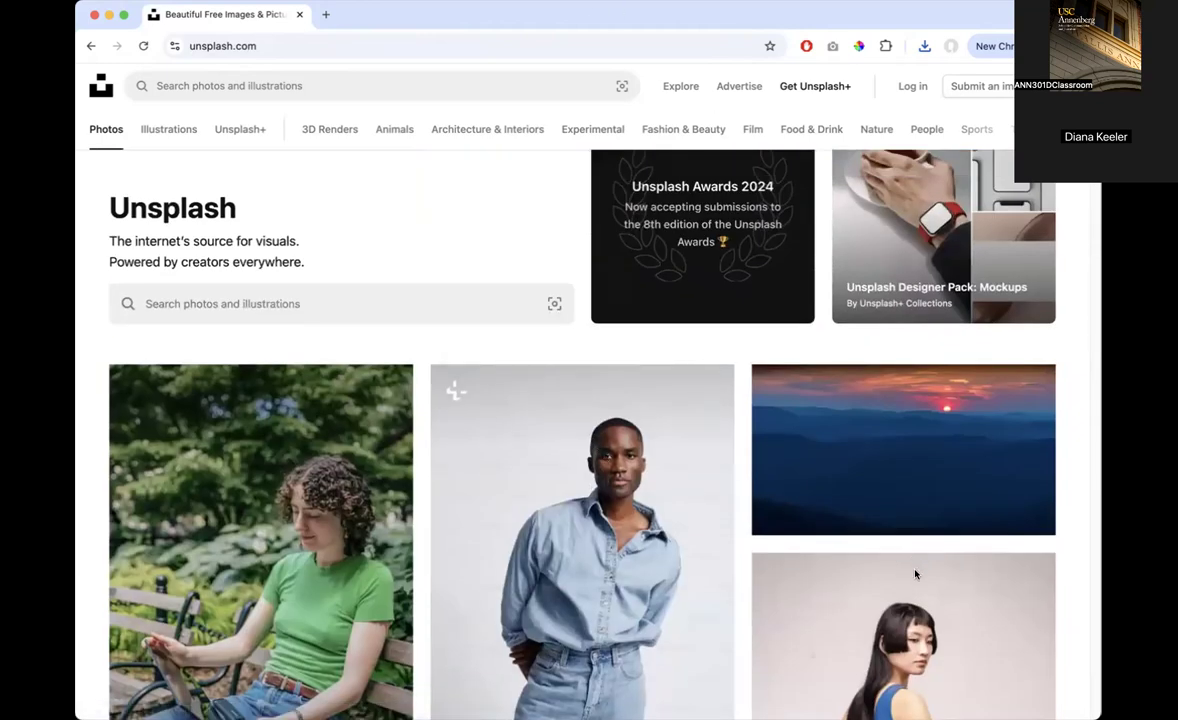
Switch to After Effects and import the five downloaded dishwashing MP4 clips from the Downloads folder as footage.
key("super+Tab")
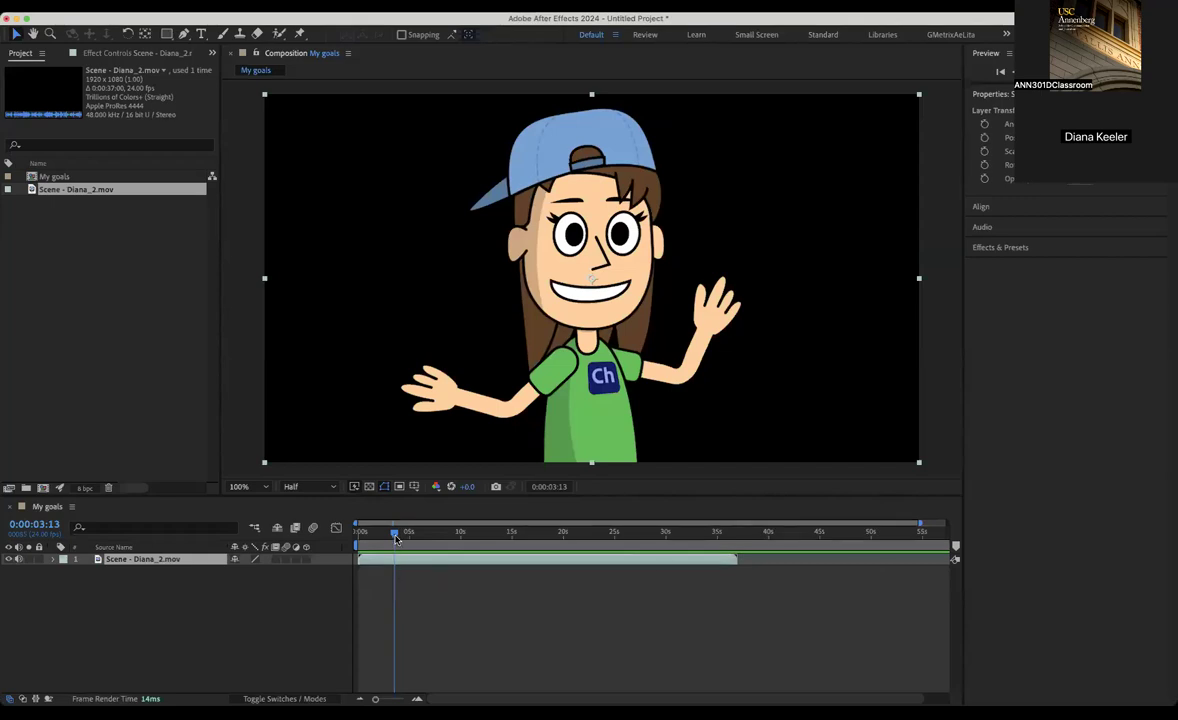
left_click(63, 220)
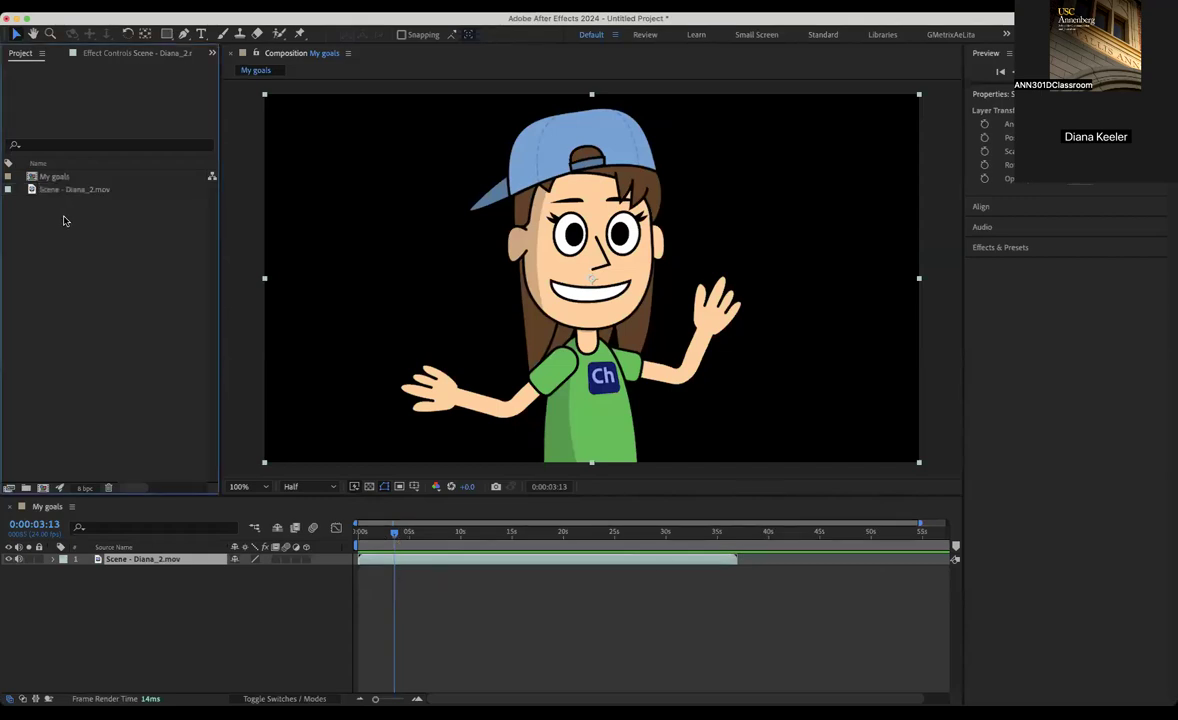
left_click(108, 7)
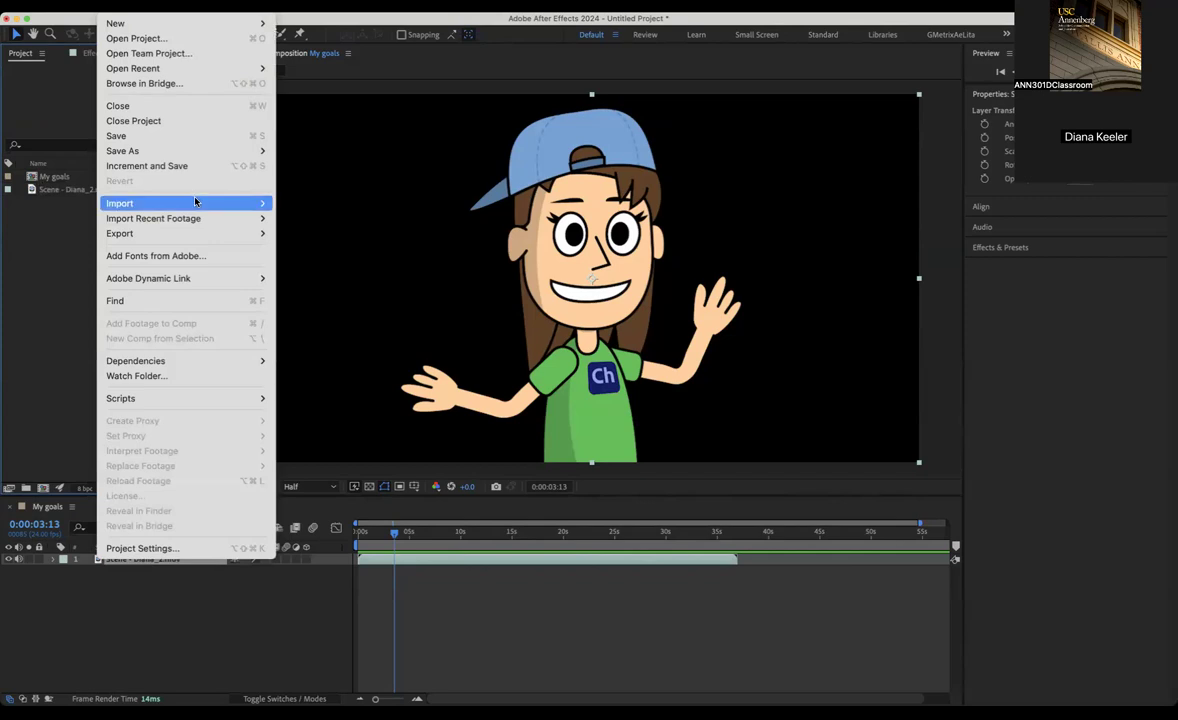
mouse_move(197, 203)
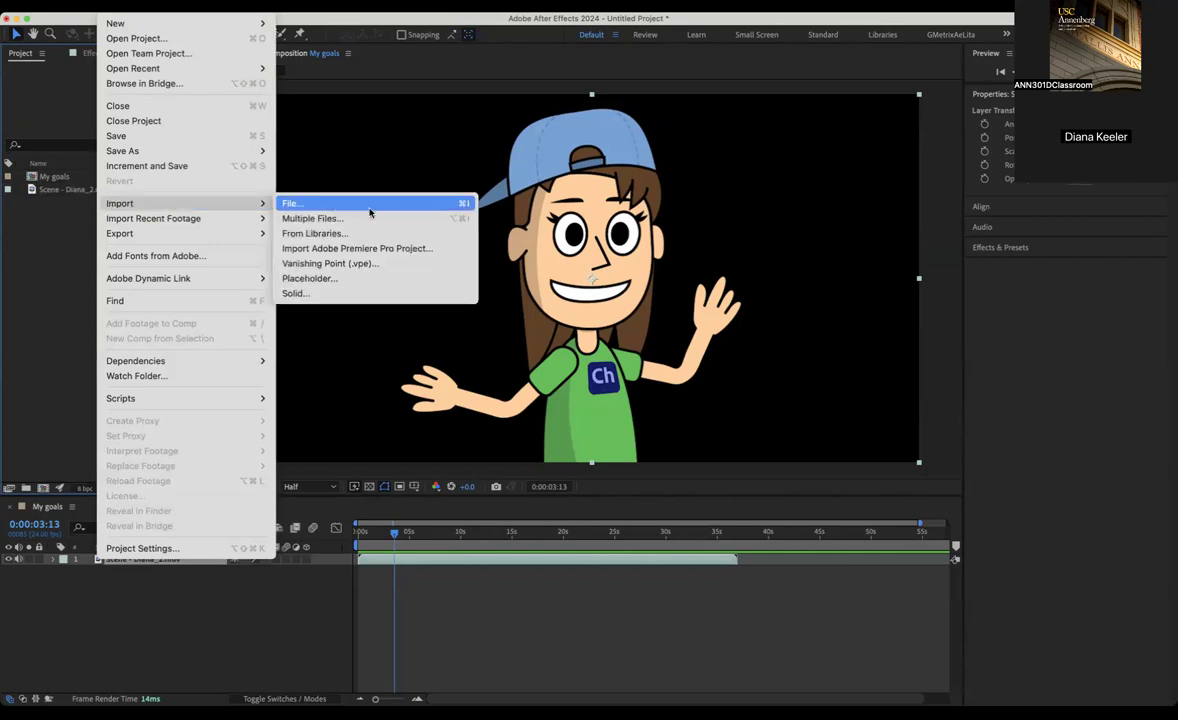
left_click(369, 211)
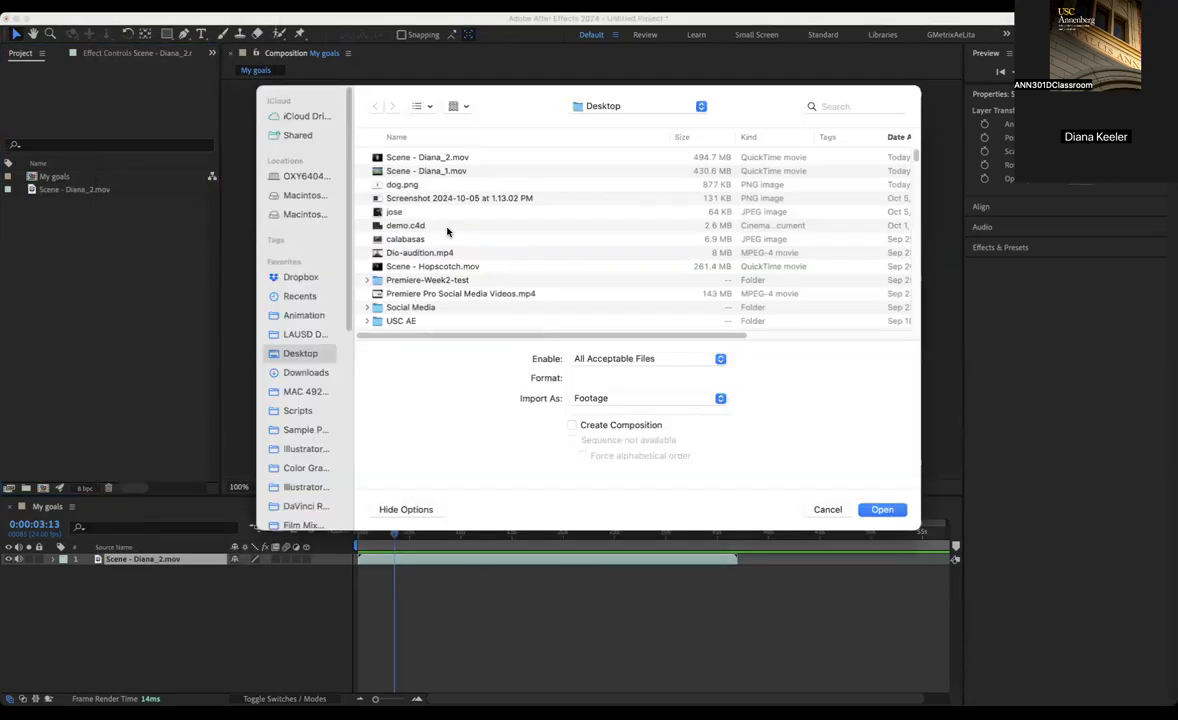
left_click(295, 372)
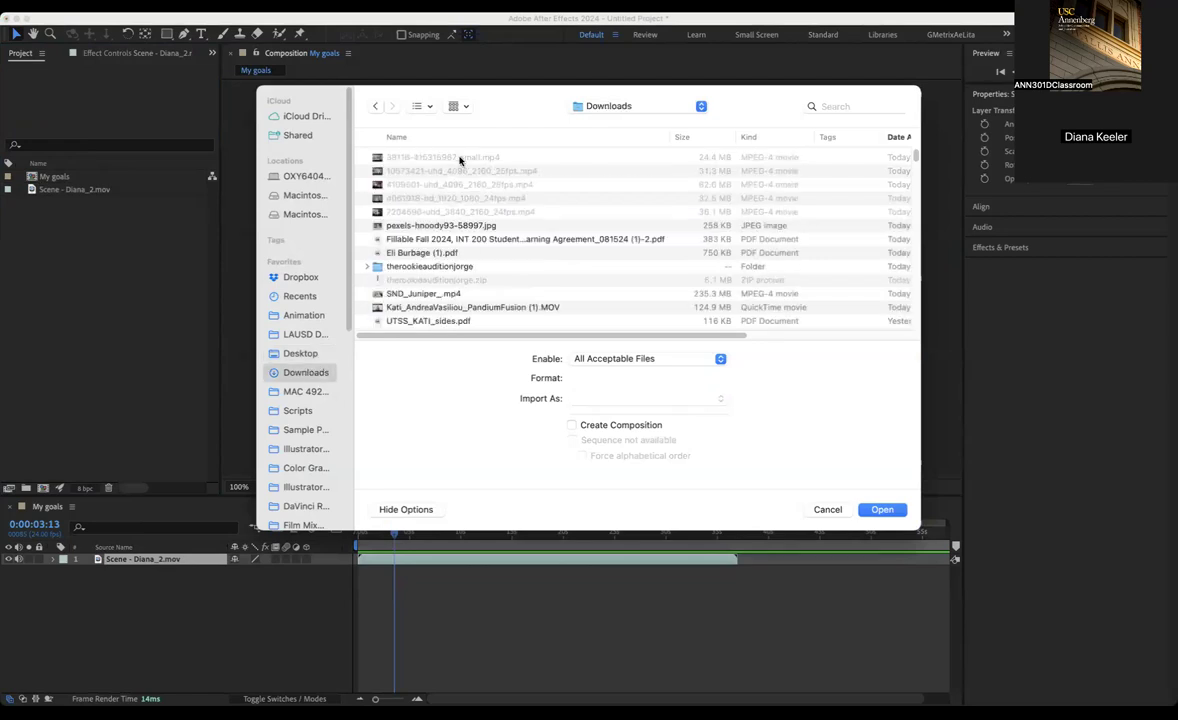
left_click(445, 212)
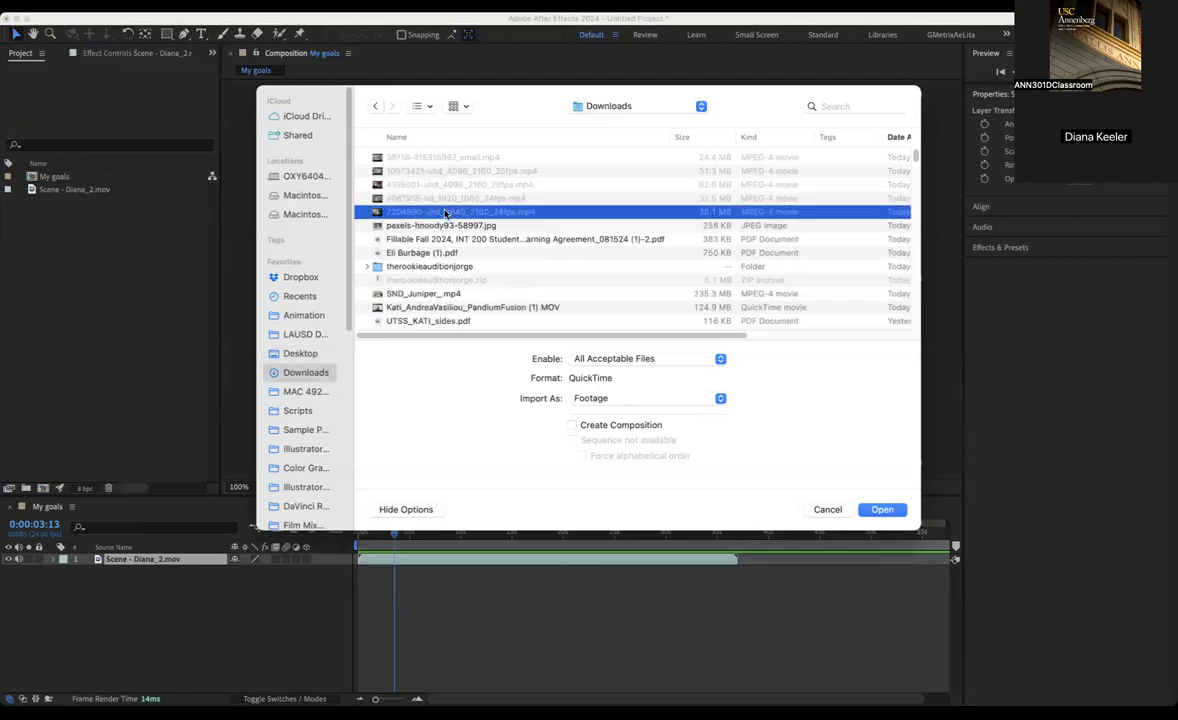
left_click(455, 158, "shift")
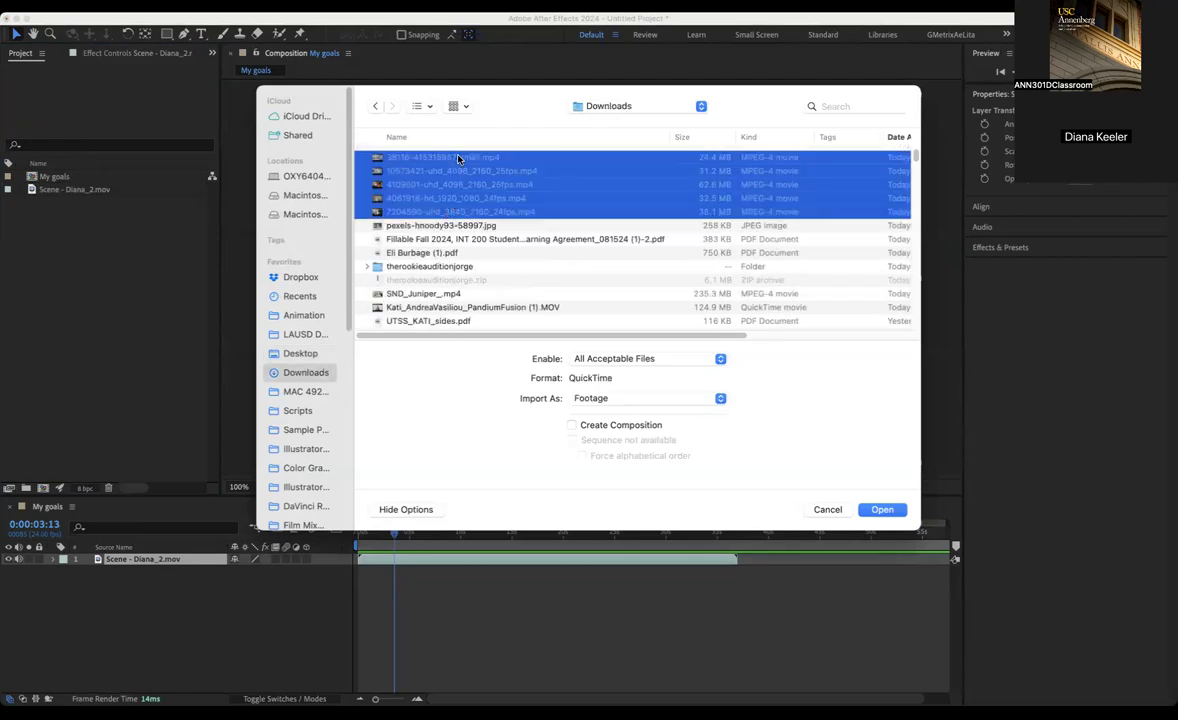
left_click(883, 510)
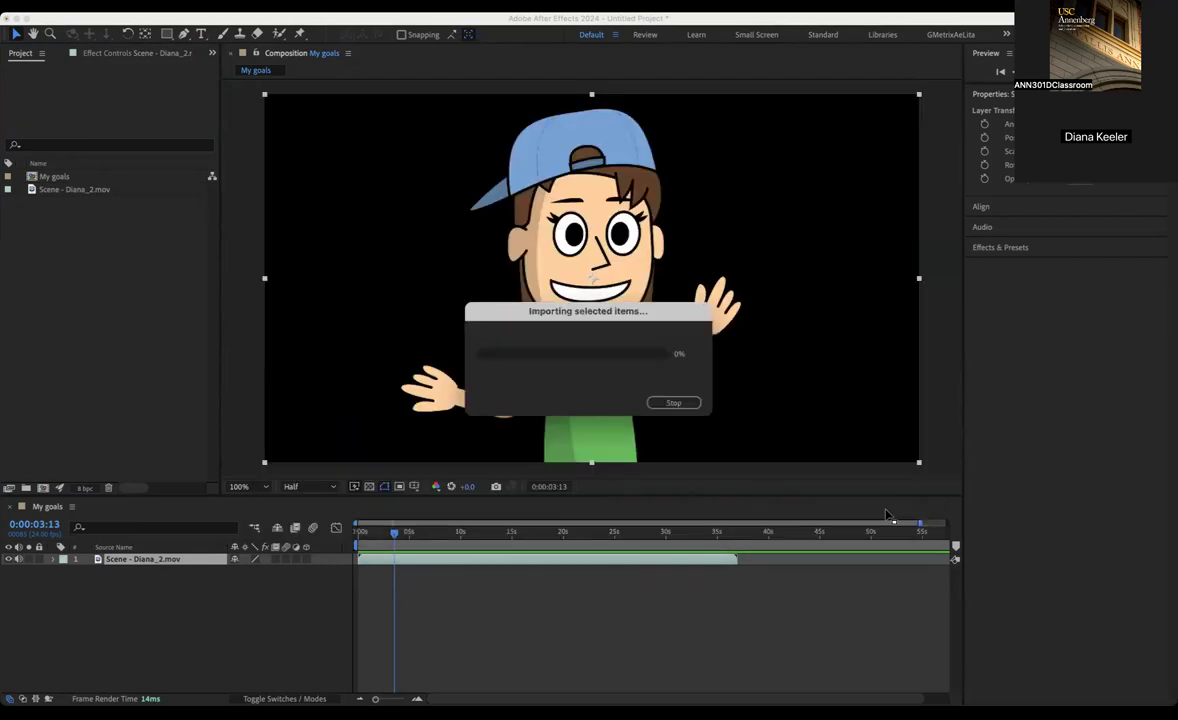
left_click(197, 327)
Preview the imported 10573421, 7204590, 4109501 and 4061918 clips one after another in the footage viewer.
double_click(31, 229)
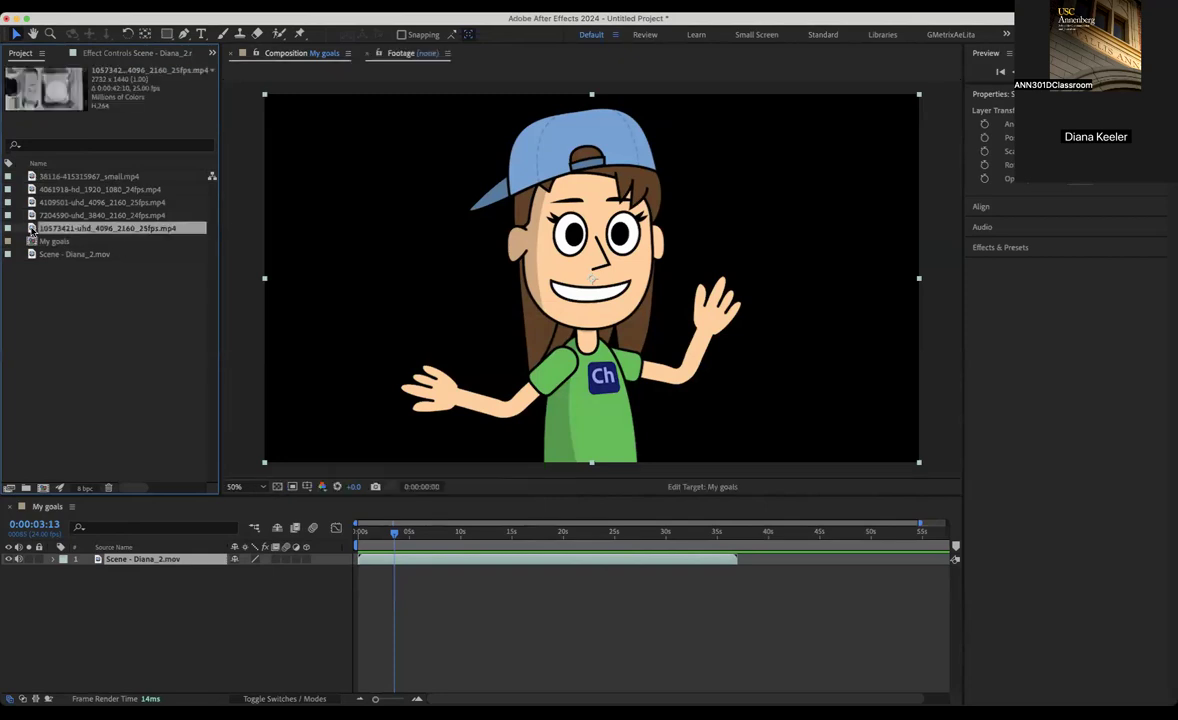
double_click(32, 215)
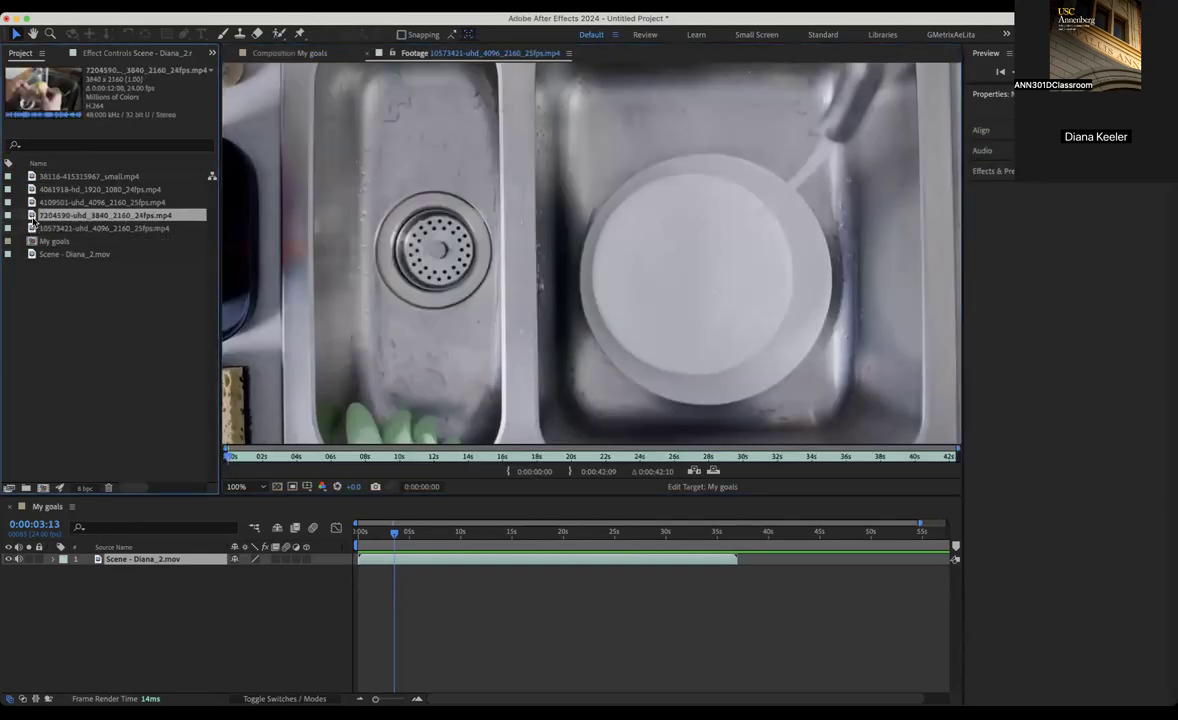
double_click(31, 202)
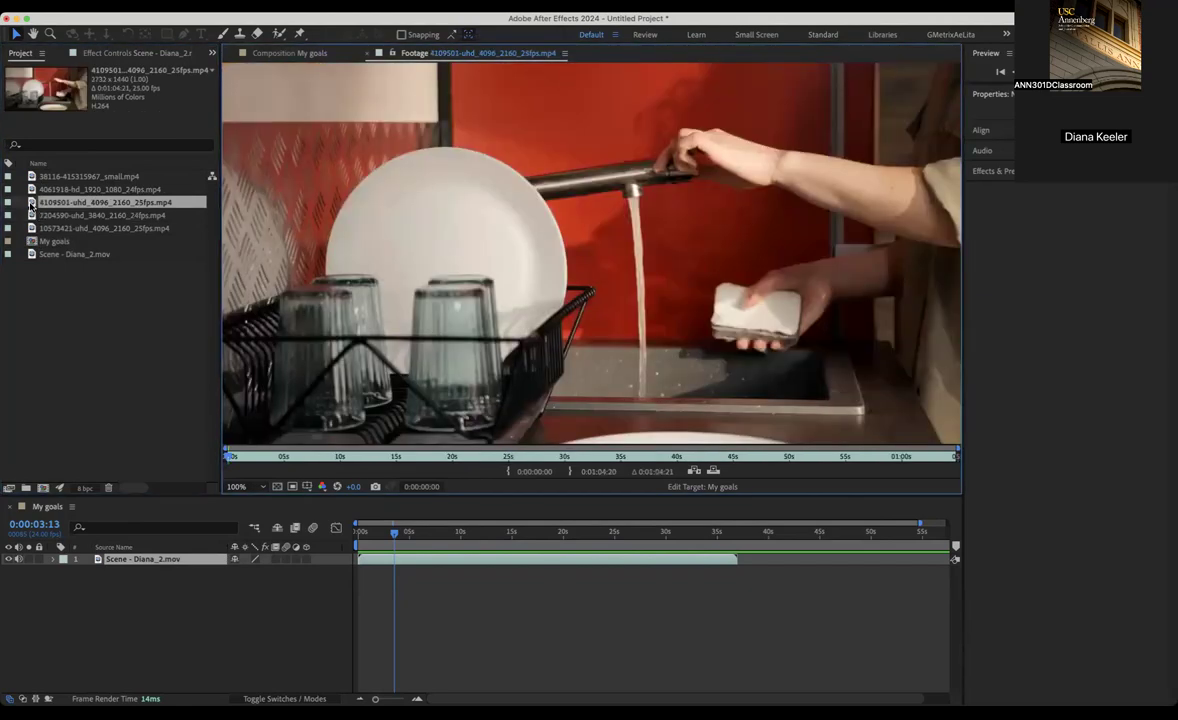
left_click(32, 190)
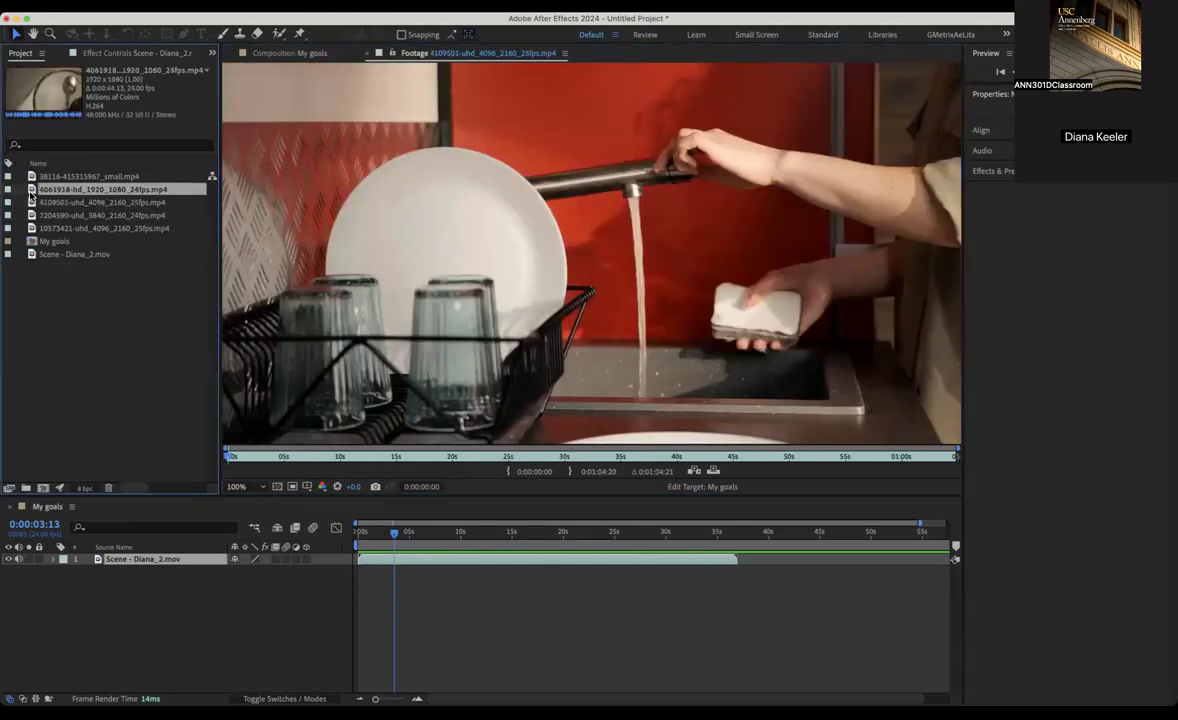
double_click(32, 189)
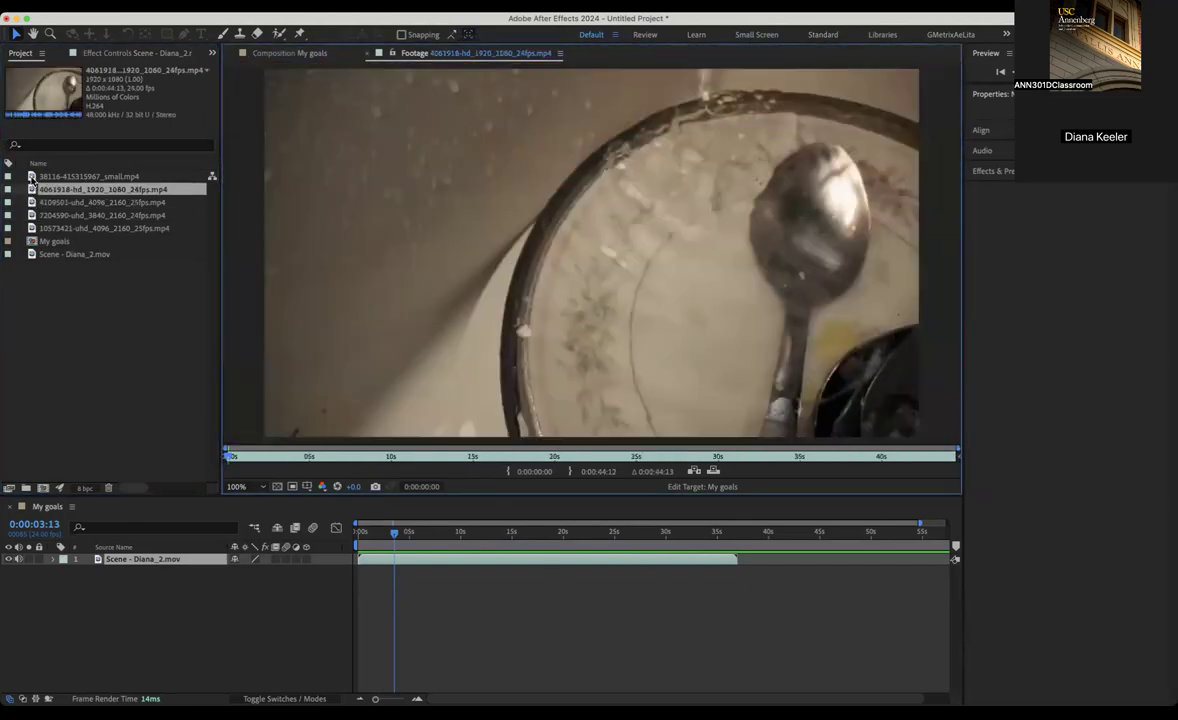
Preview the 38116 and 4061918 clips again and add the 4061918 dirty-plate clip to the My goals composition beneath the puppet layer.
double_click(31, 177)
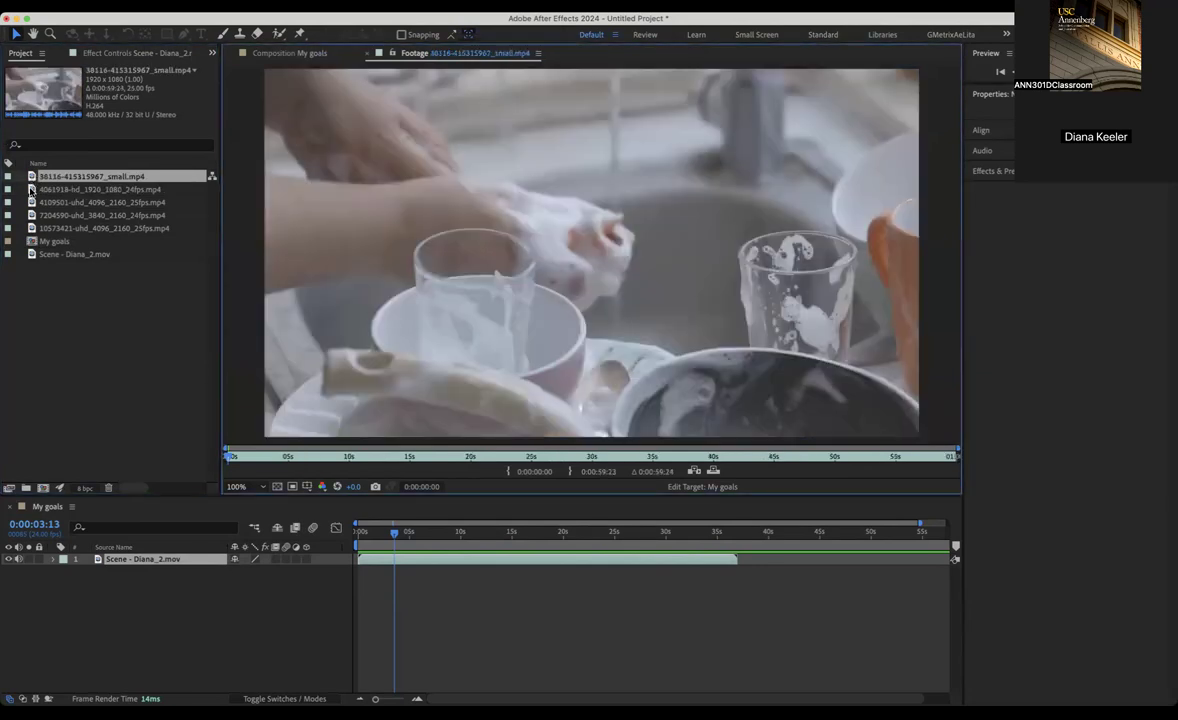
double_click(31, 189)
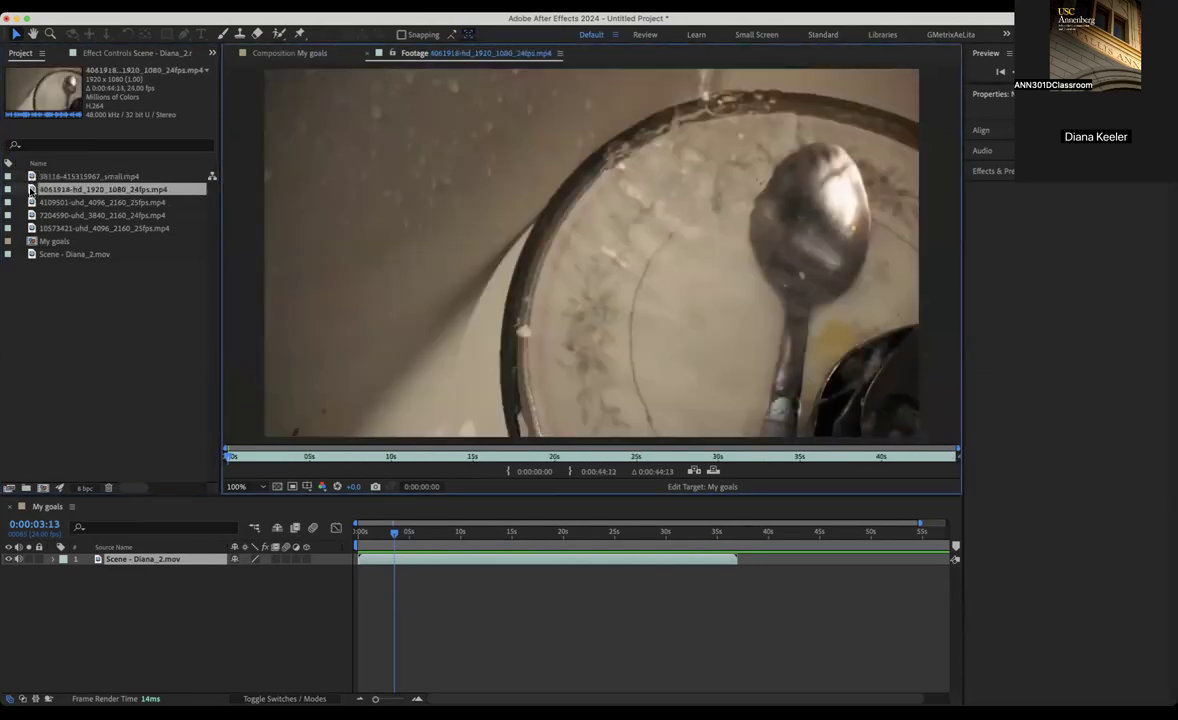
left_click(31, 190)
left_click_drag(33, 189, 112, 588)
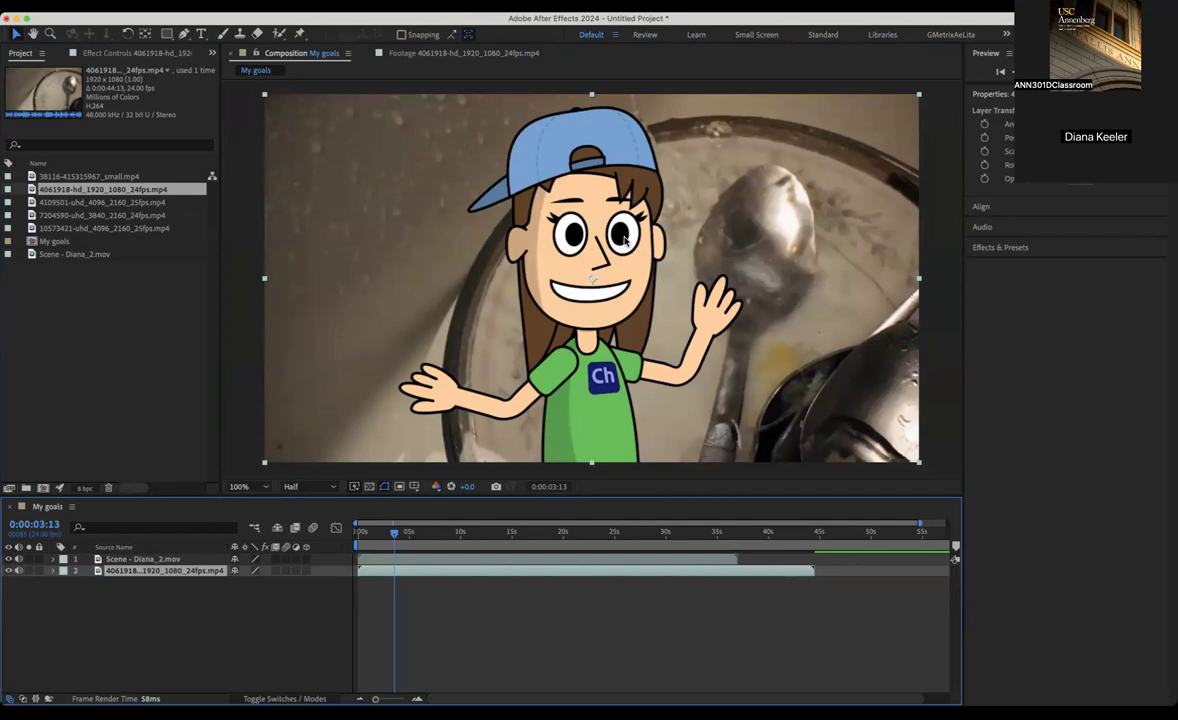
Scale the 4061918 background clip to 103% and scrub through the first ten seconds to check it behind the puppet.
left_click(53, 571)
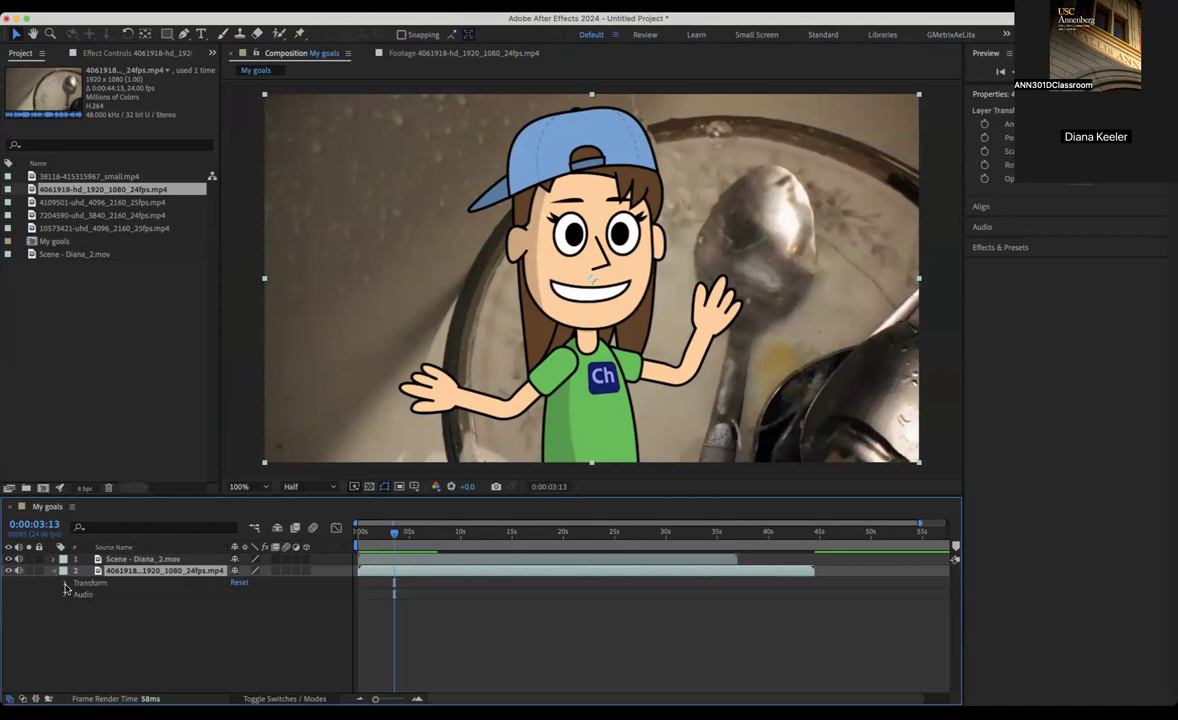
left_click(65, 583)
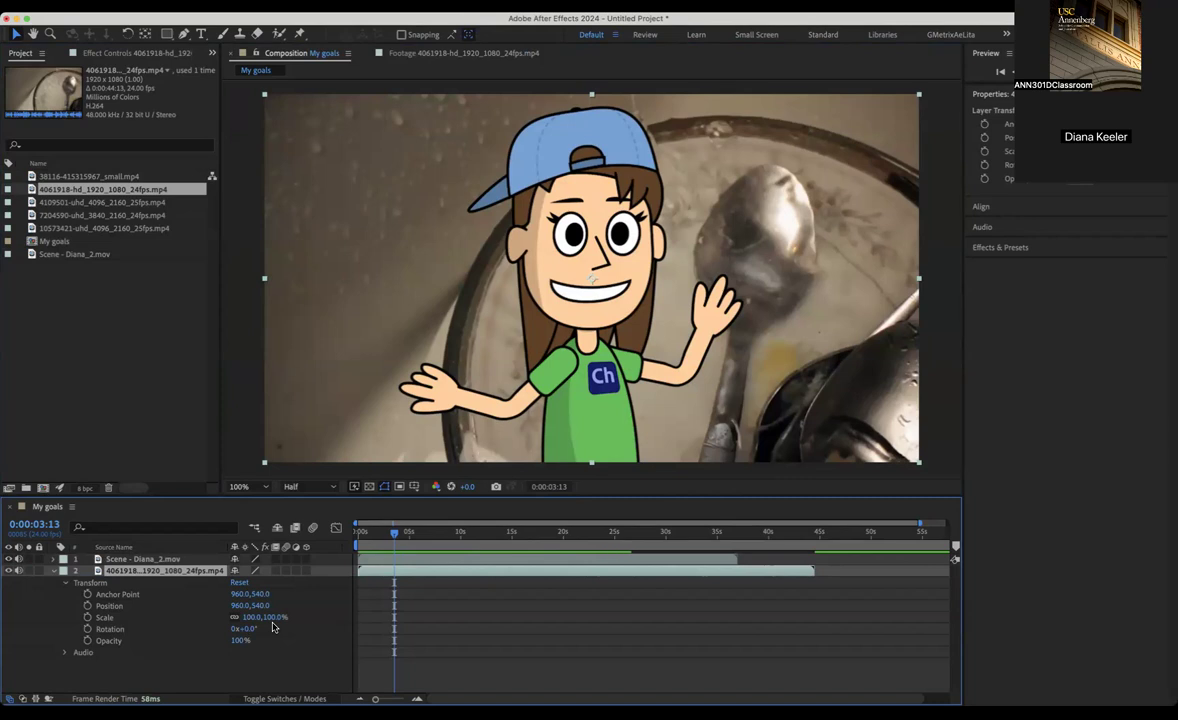
mouse_move(265, 618)
left_mouse_down()
mouse_move(245, 618)
mouse_move(269, 618)
left_mouse_up()
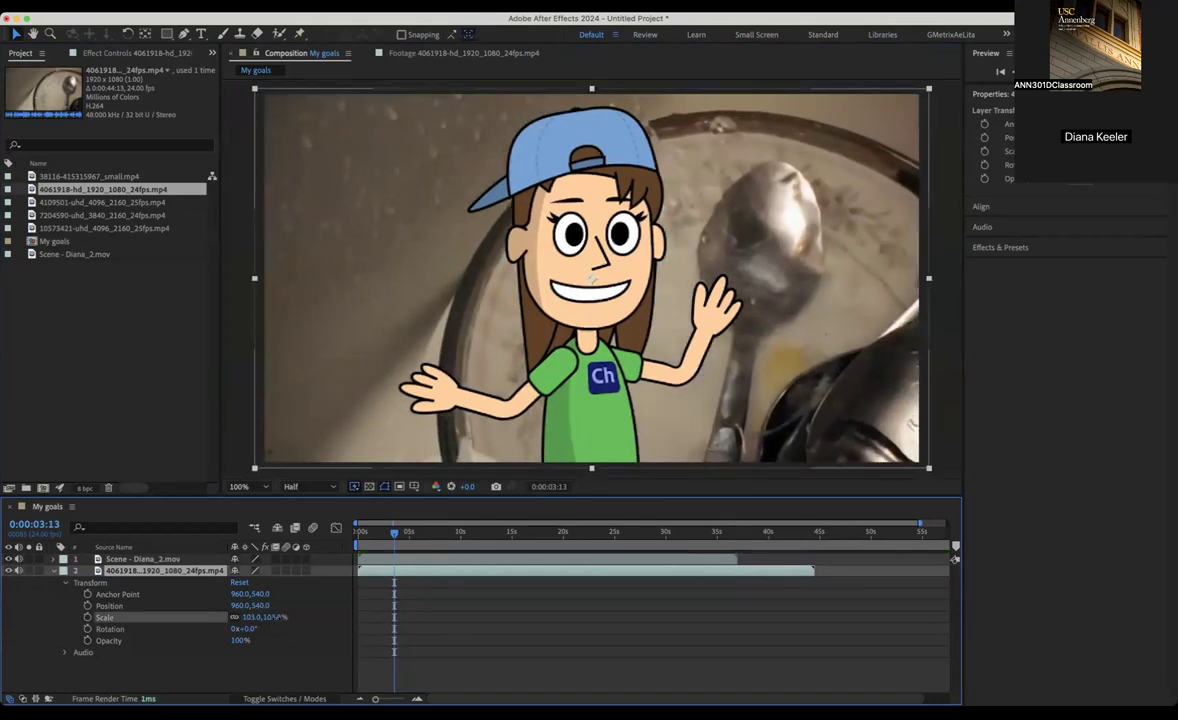
left_click(363, 534)
left_click_drag(363, 534, 460, 535)
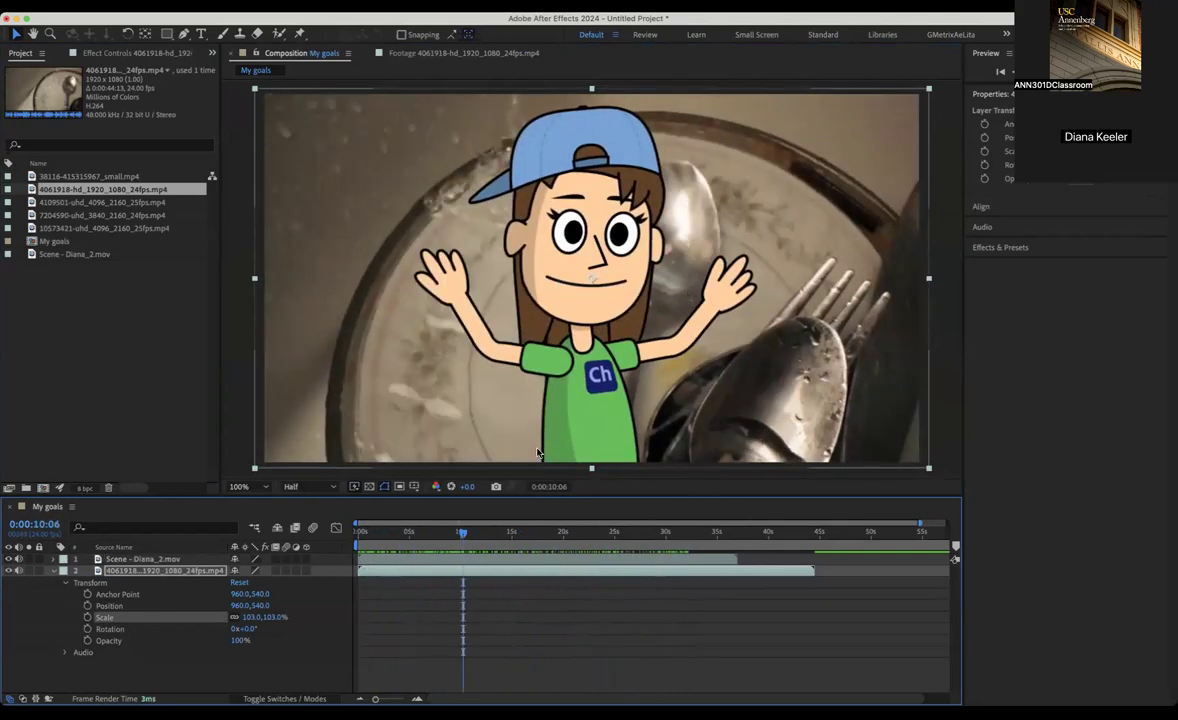
Scale the puppet video layer to 64% and place it in the lower-left corner of the frame at about 232, 736.
left_click(140, 558)
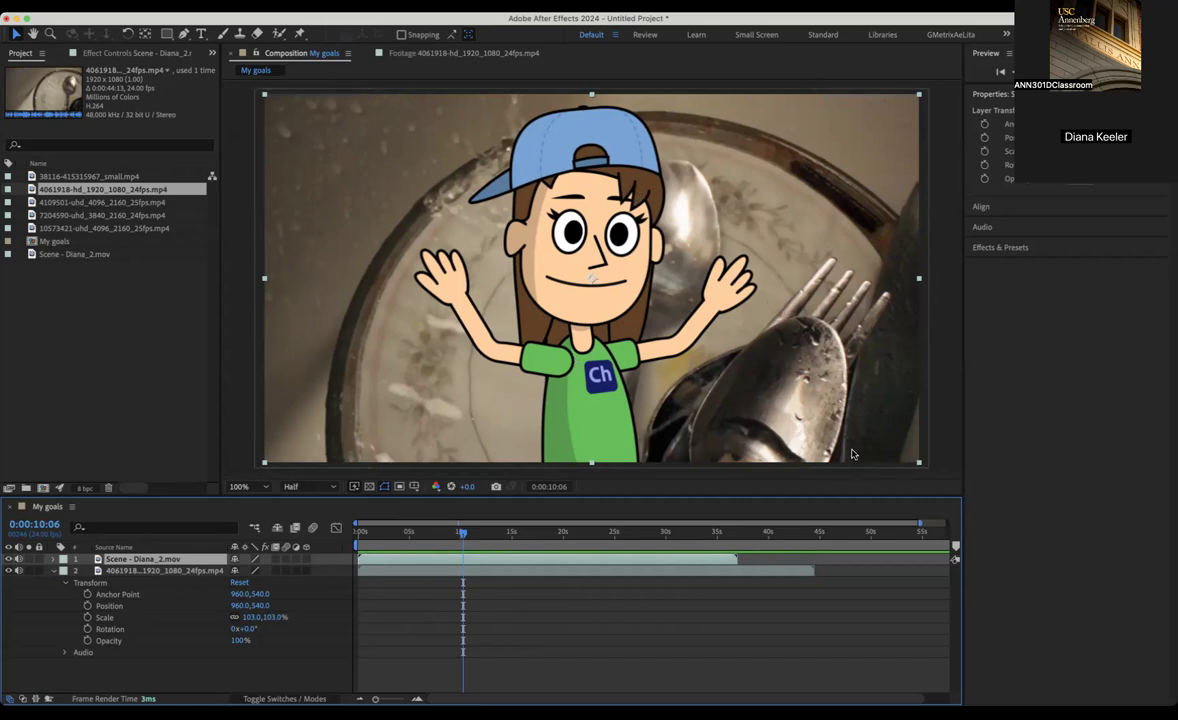
left_click_drag(463, 535, 361, 543)
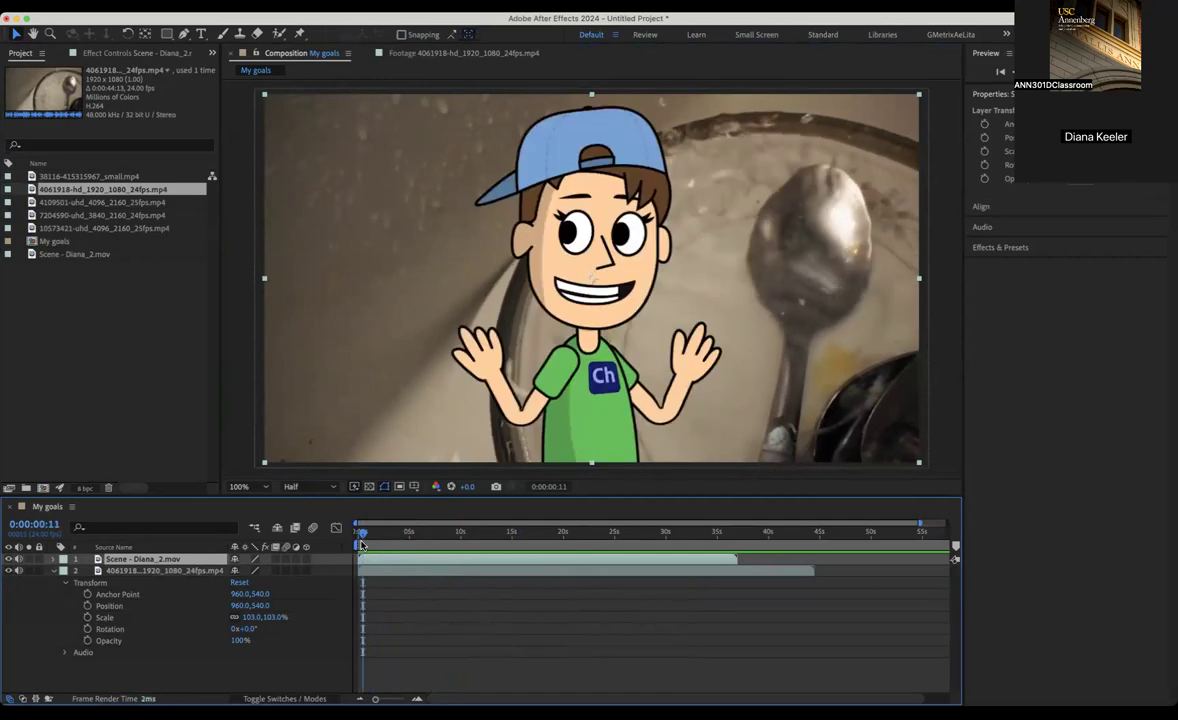
left_click(53, 559)
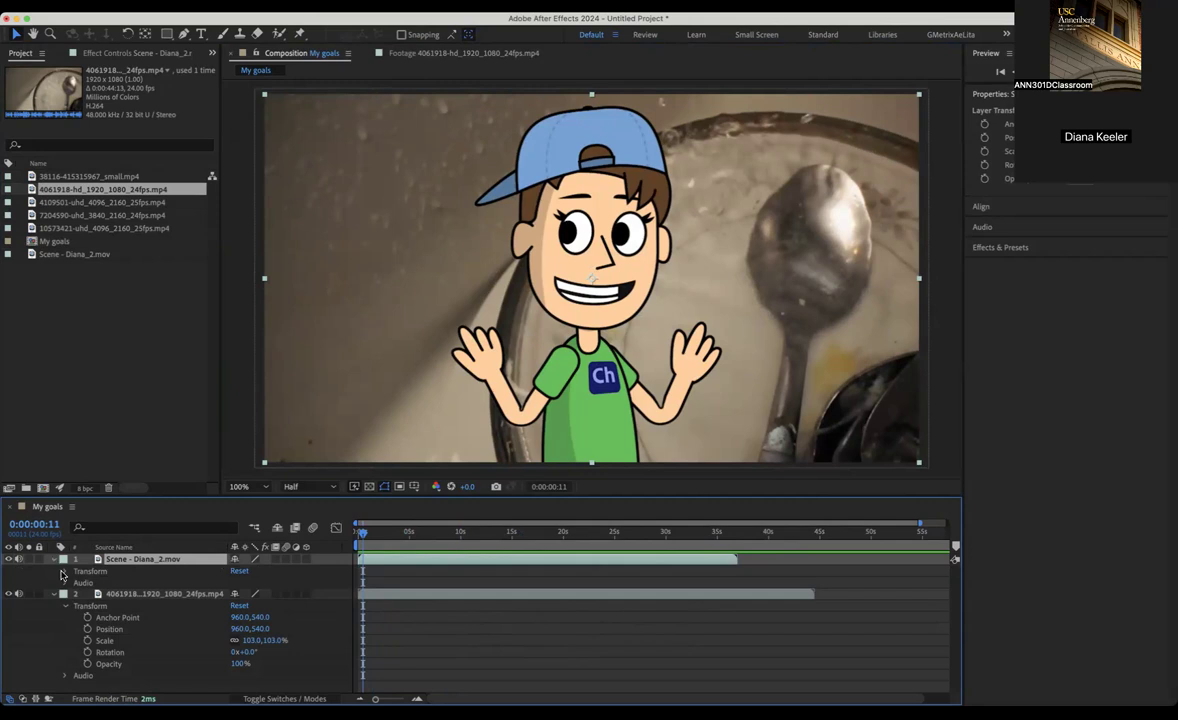
left_click(63, 572)
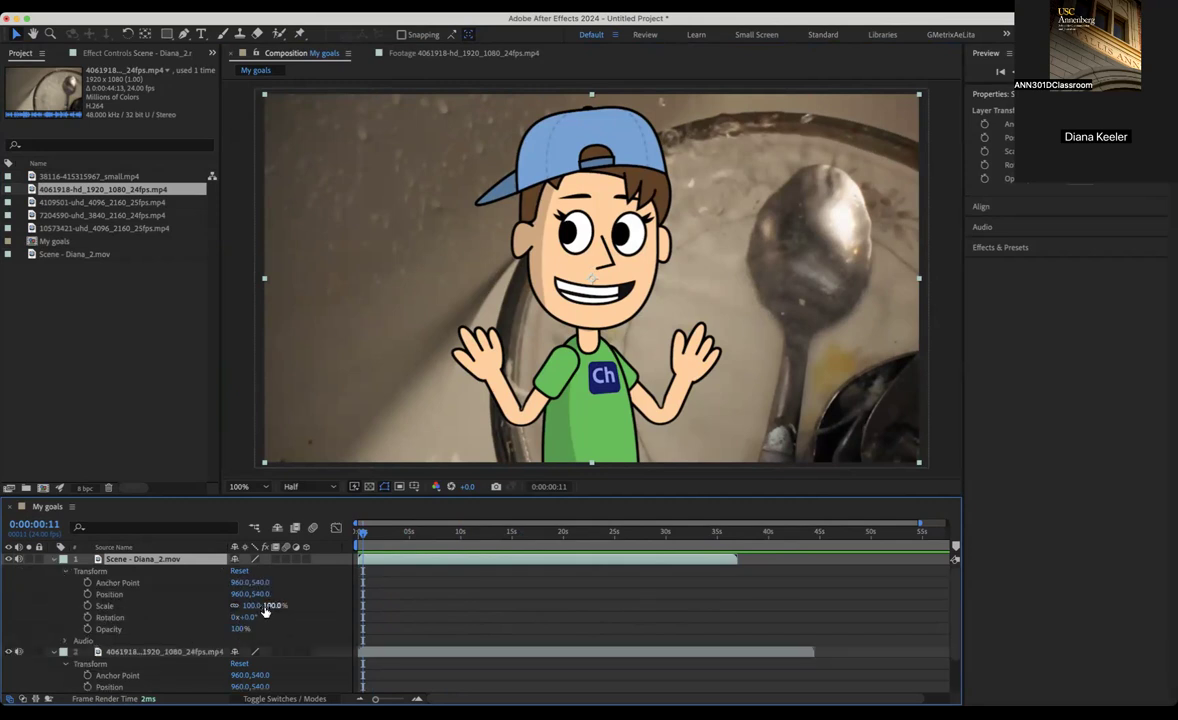
left_click_drag(267, 607, 242, 607)
left_click_drag(600, 407, 337, 473)
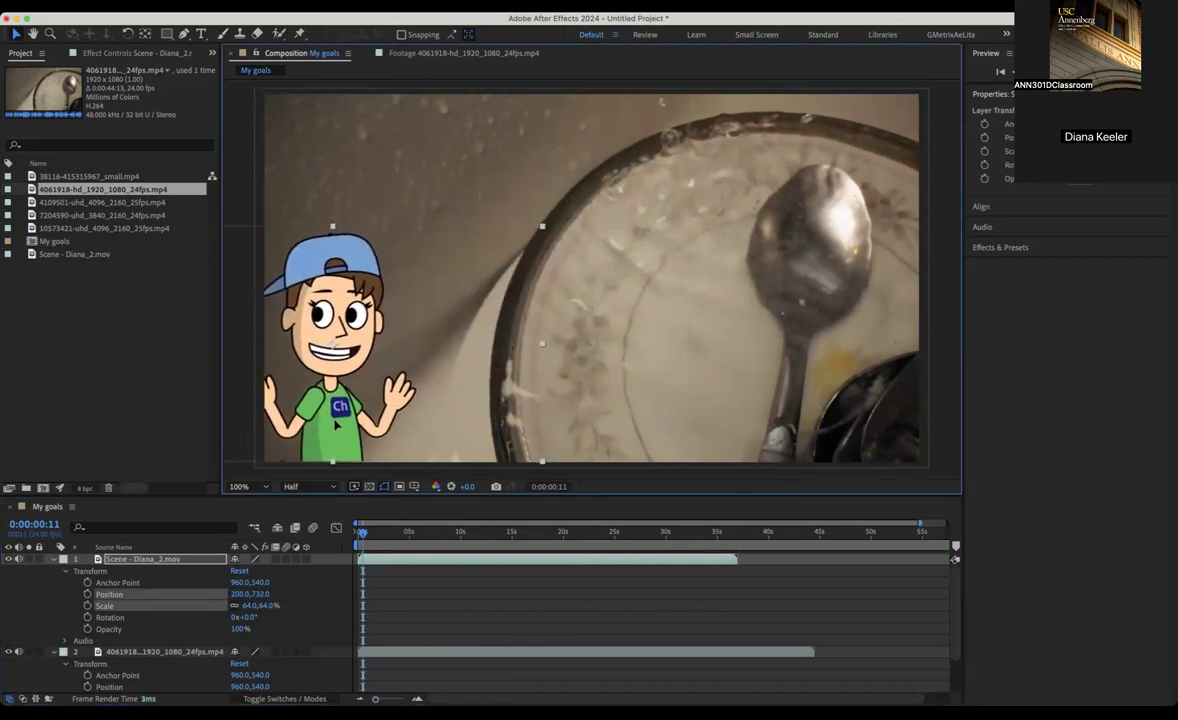
left_click_drag(336, 424, 347, 426)
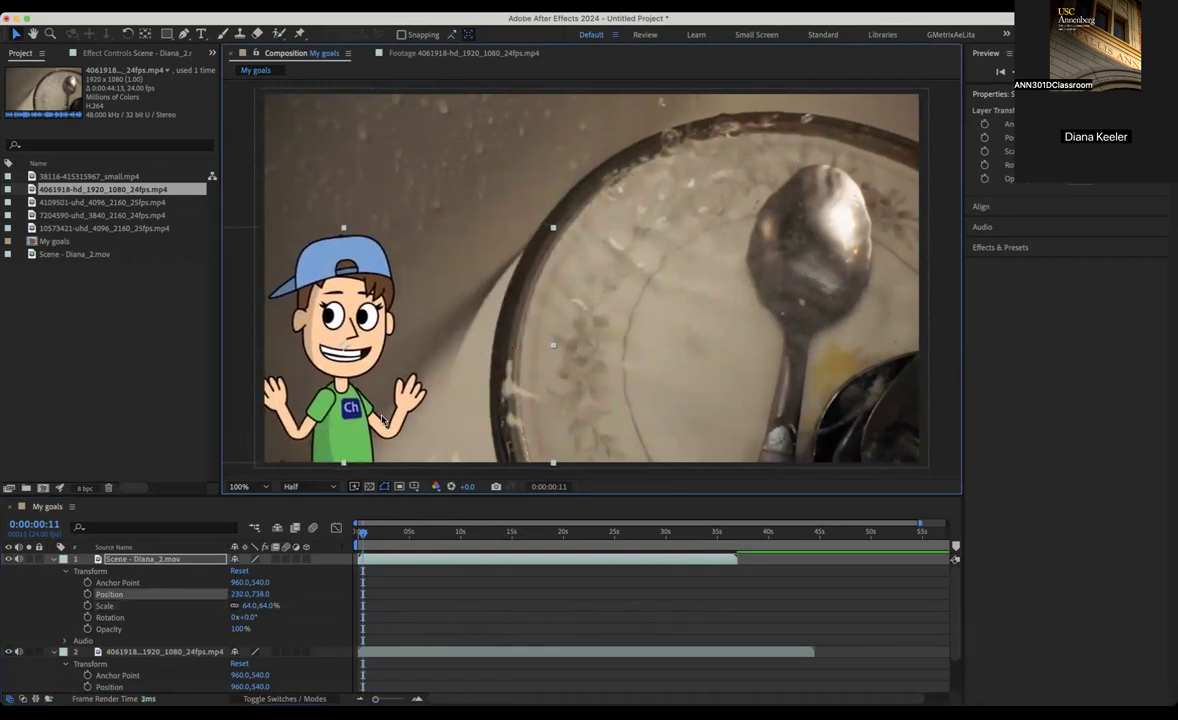
Play the composition from the beginning and stop at 0:00:06:16, where the background should change.
key("Home")
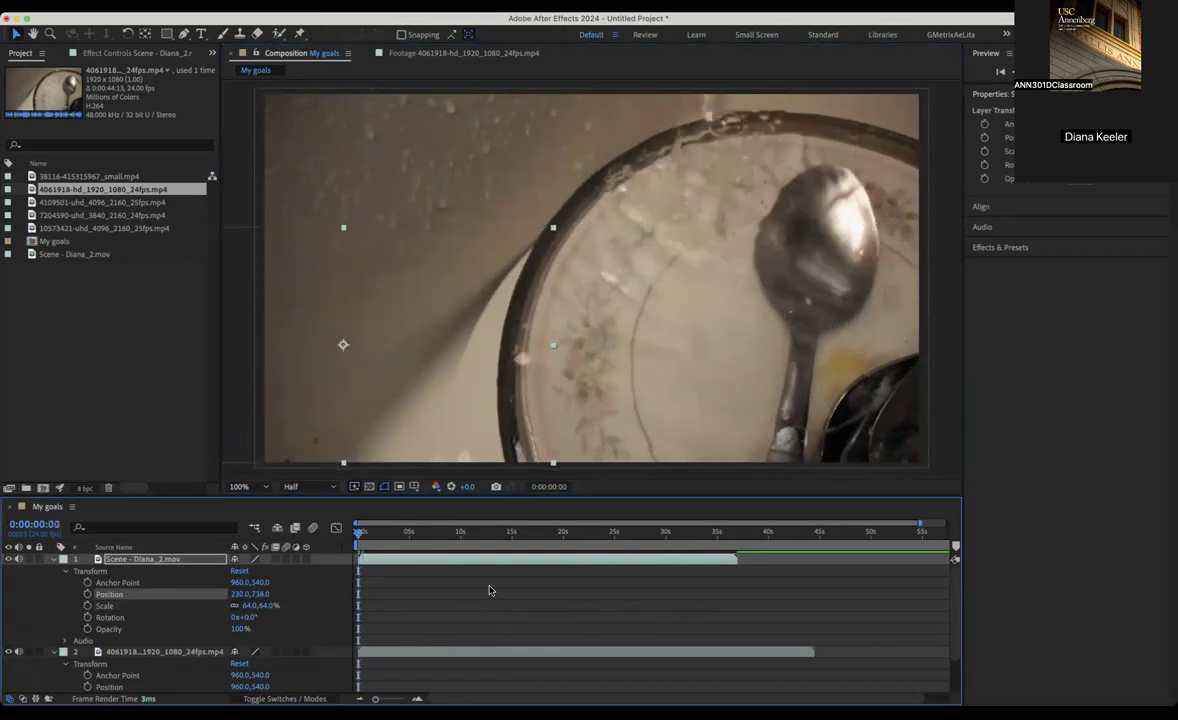
key("space")
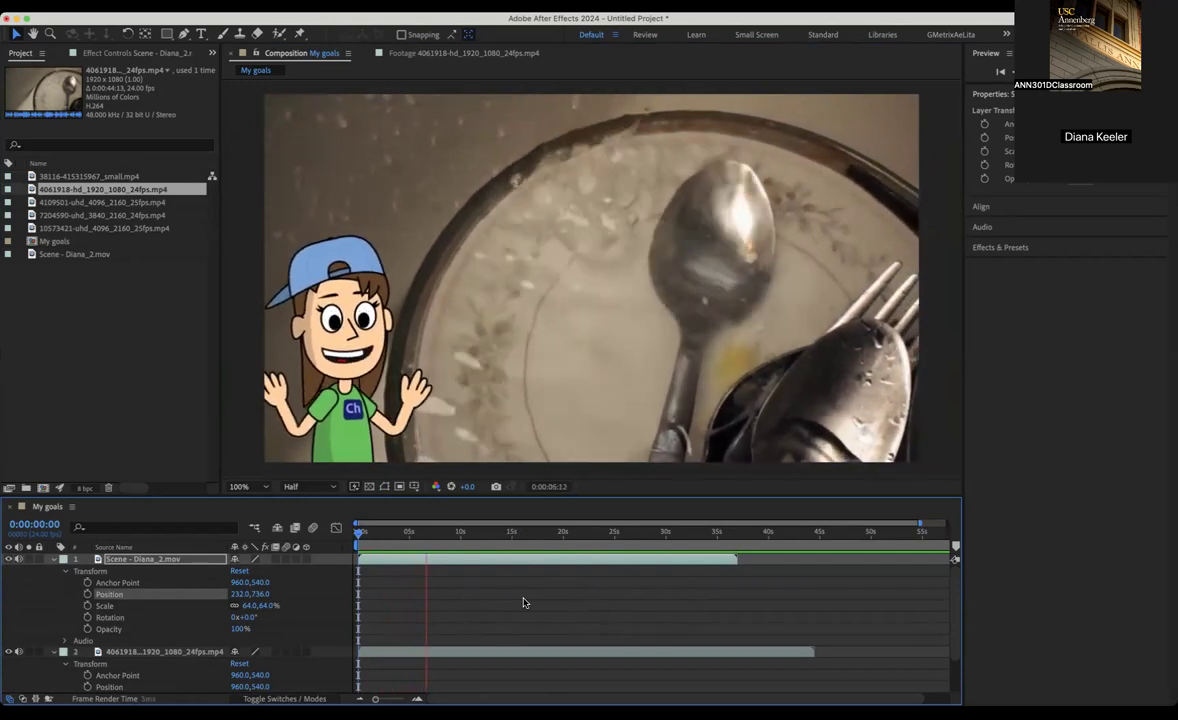
key("space")
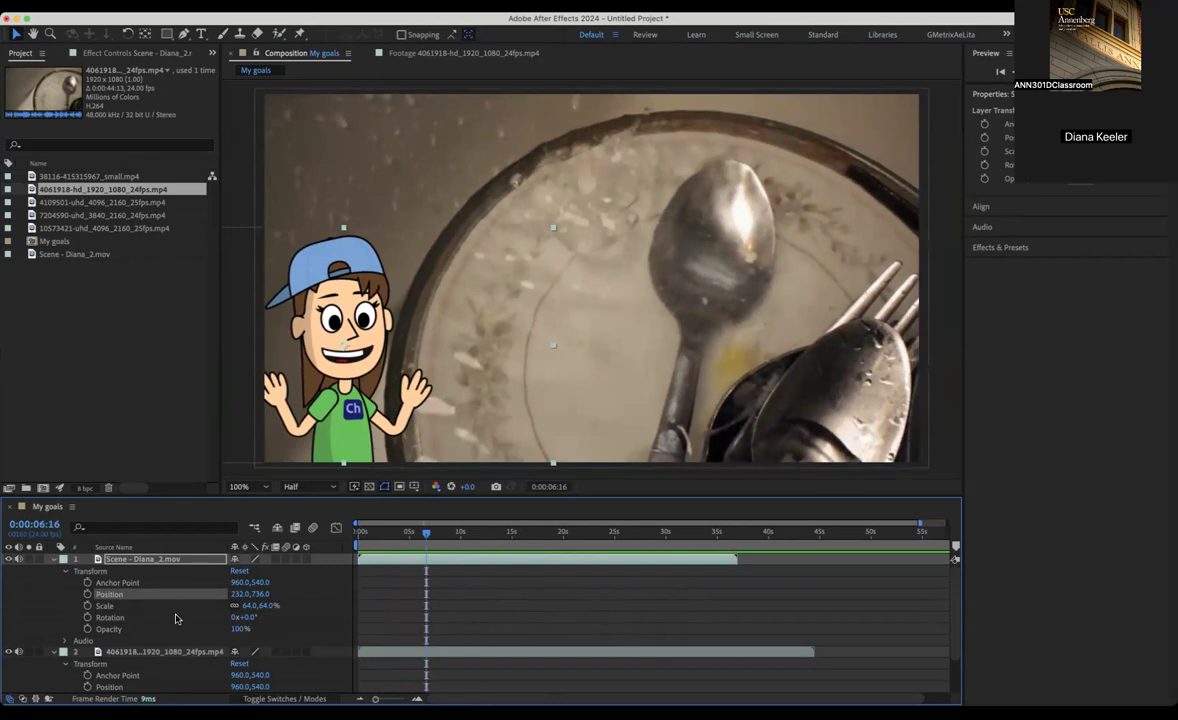
Collapse the properties of both layers and rename the 4061918 clip layer as Dirty Dishes.
left_click(53, 652)
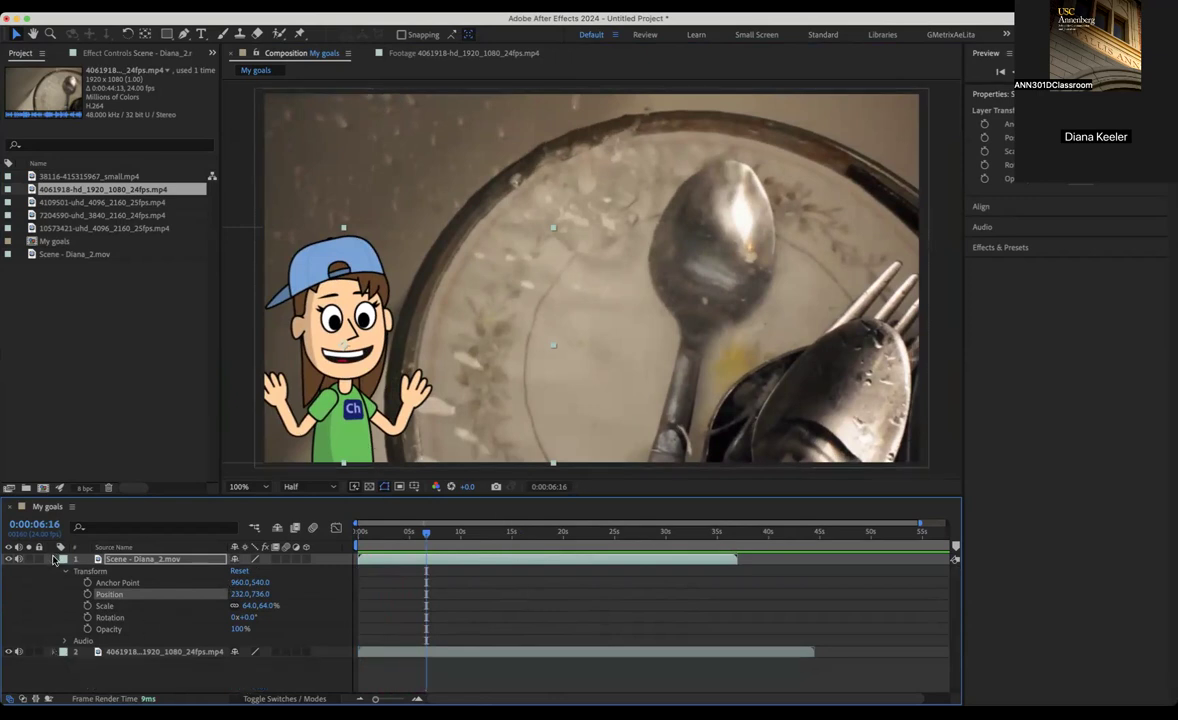
left_click(54, 560)
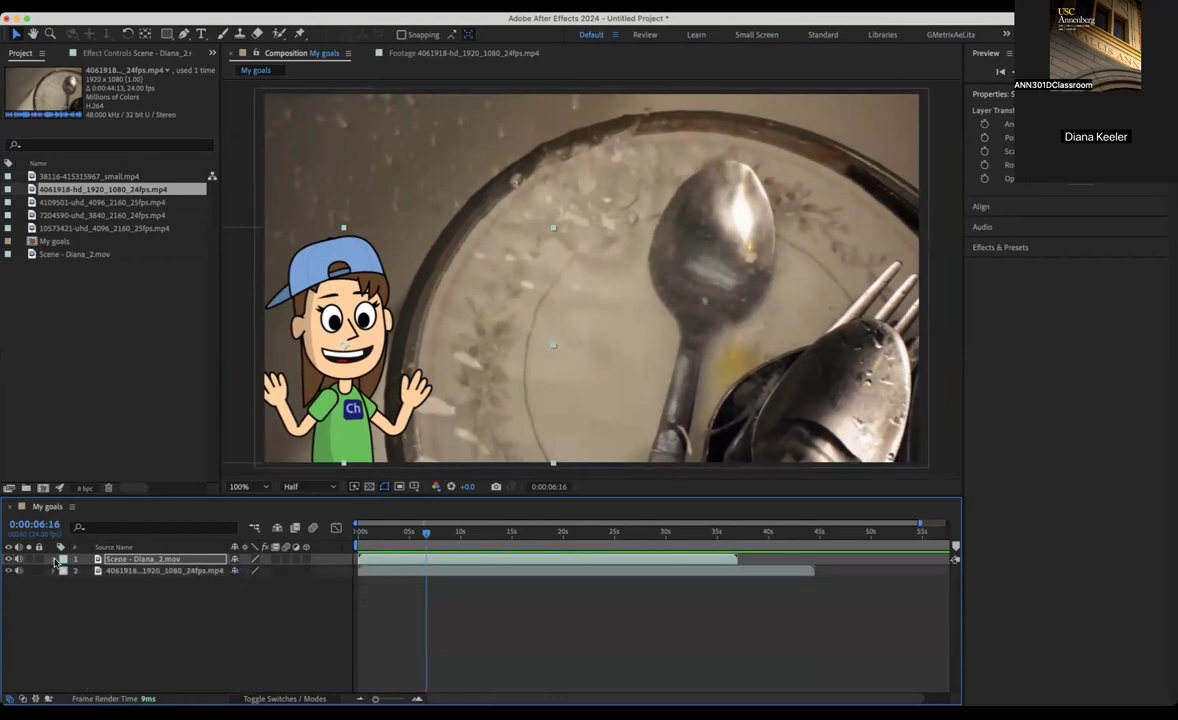
left_click(165, 570)
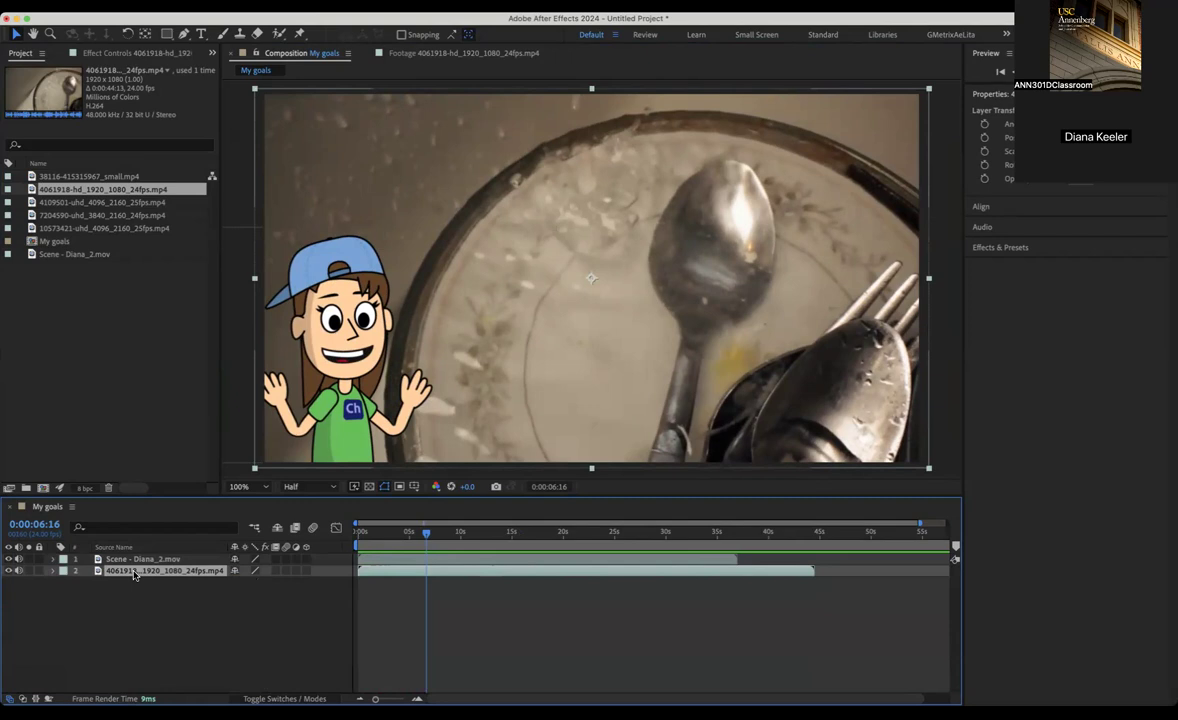
key("Return")
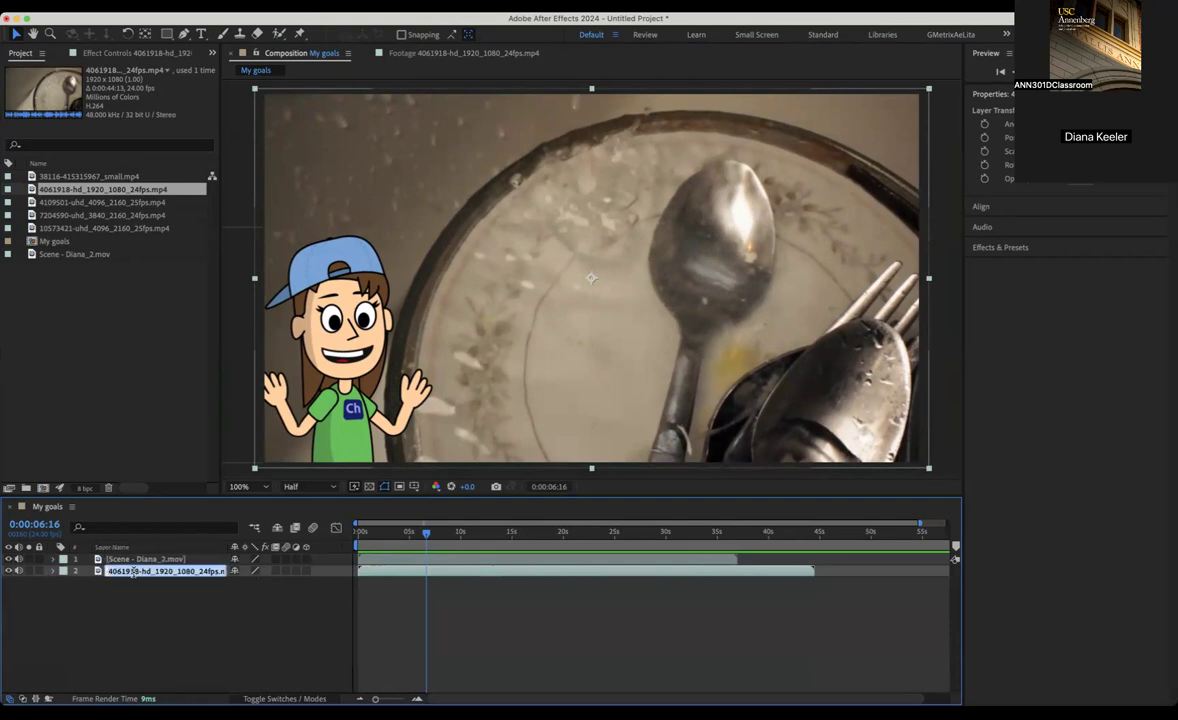
type("Dirty D")
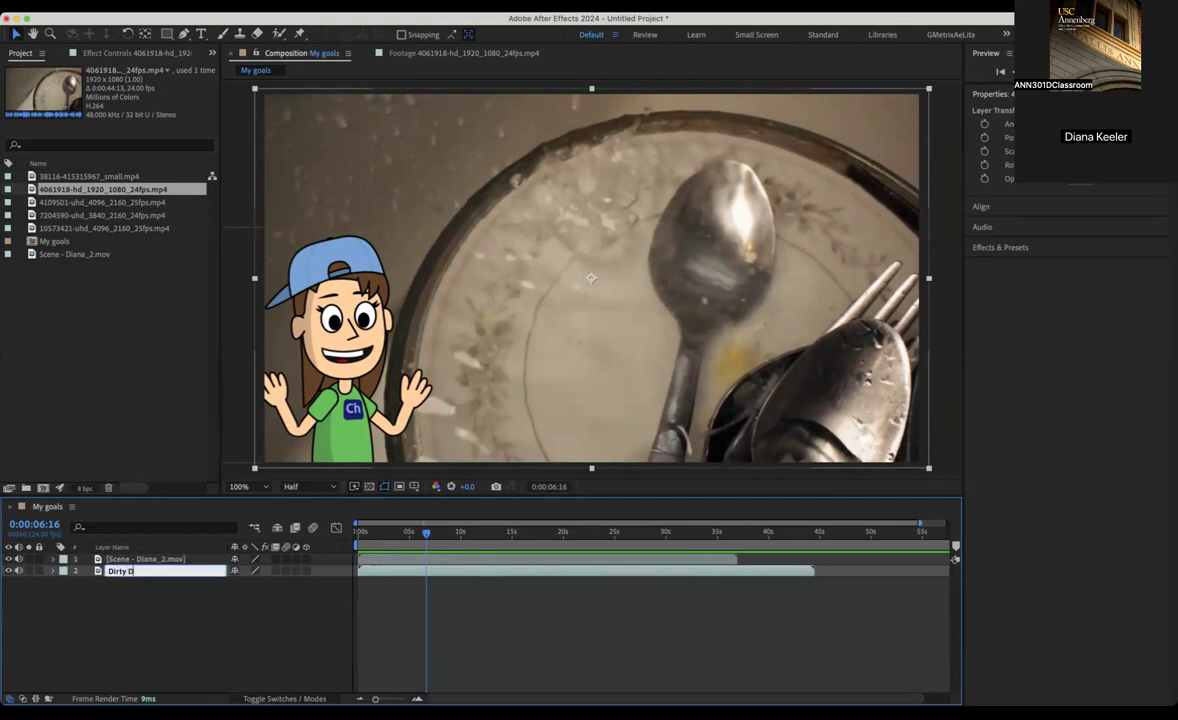
type("ishes")
key("Return")
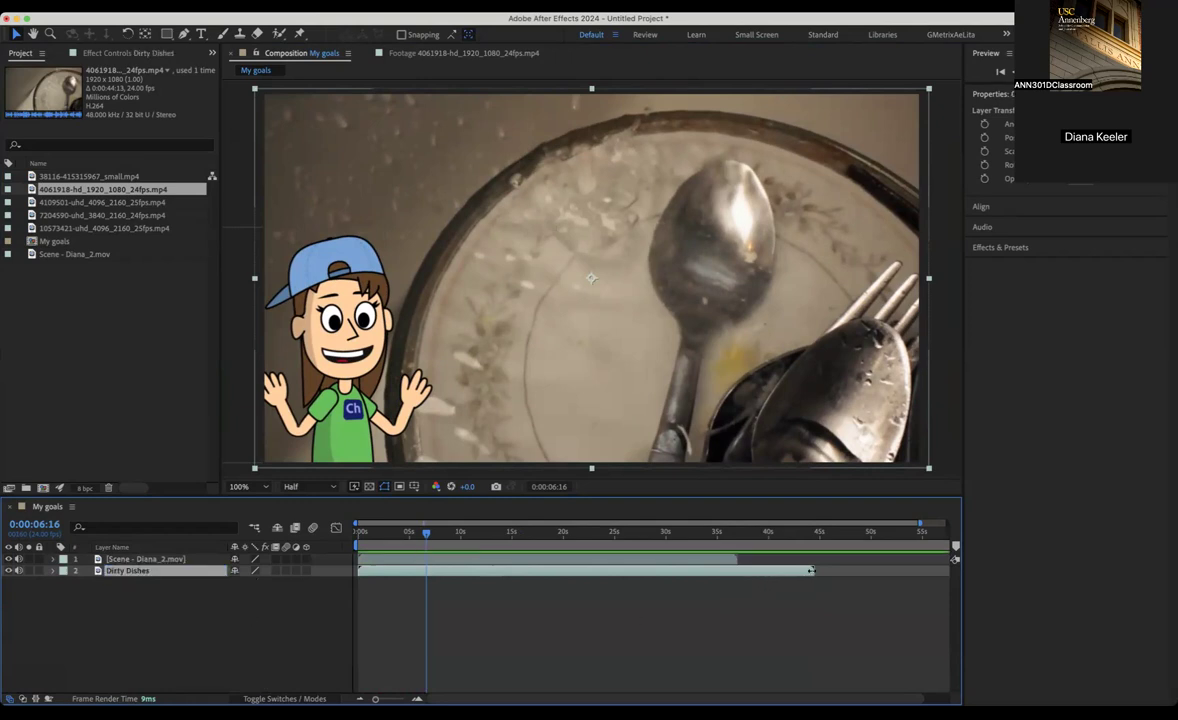
Trim the end of the Dirty Dishes layer to about 0:00:06:16.
left_click_drag(811, 570, 426, 570)
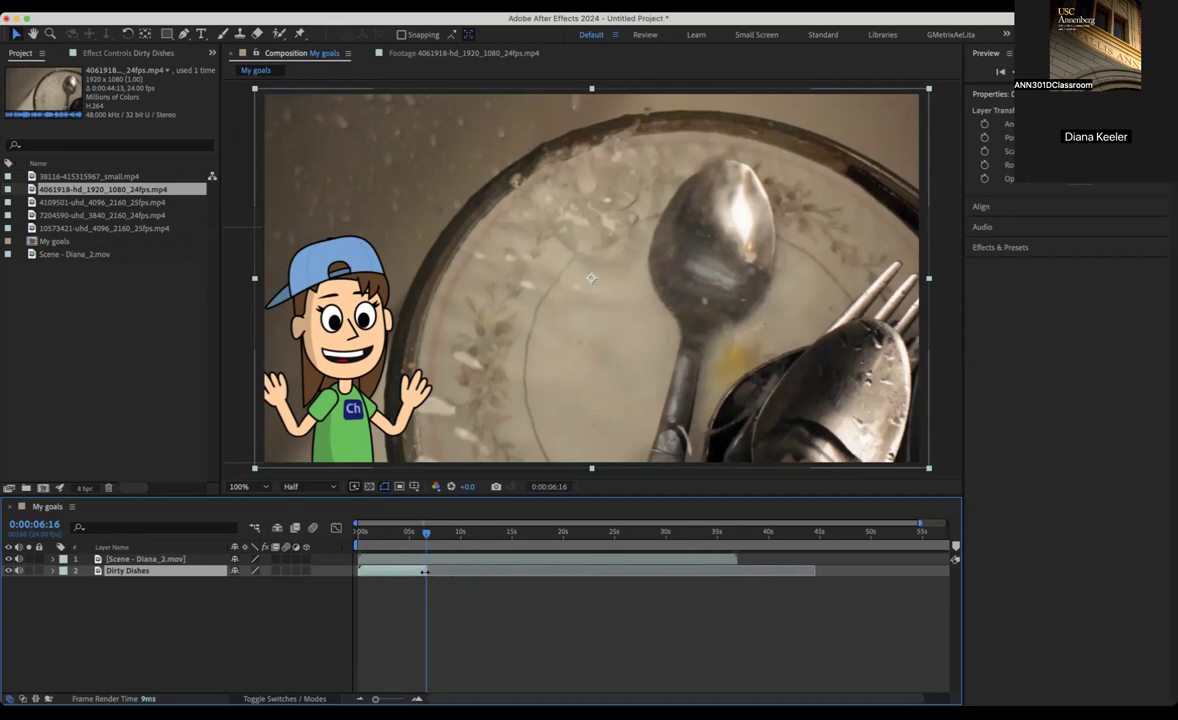
left_click(432, 598)
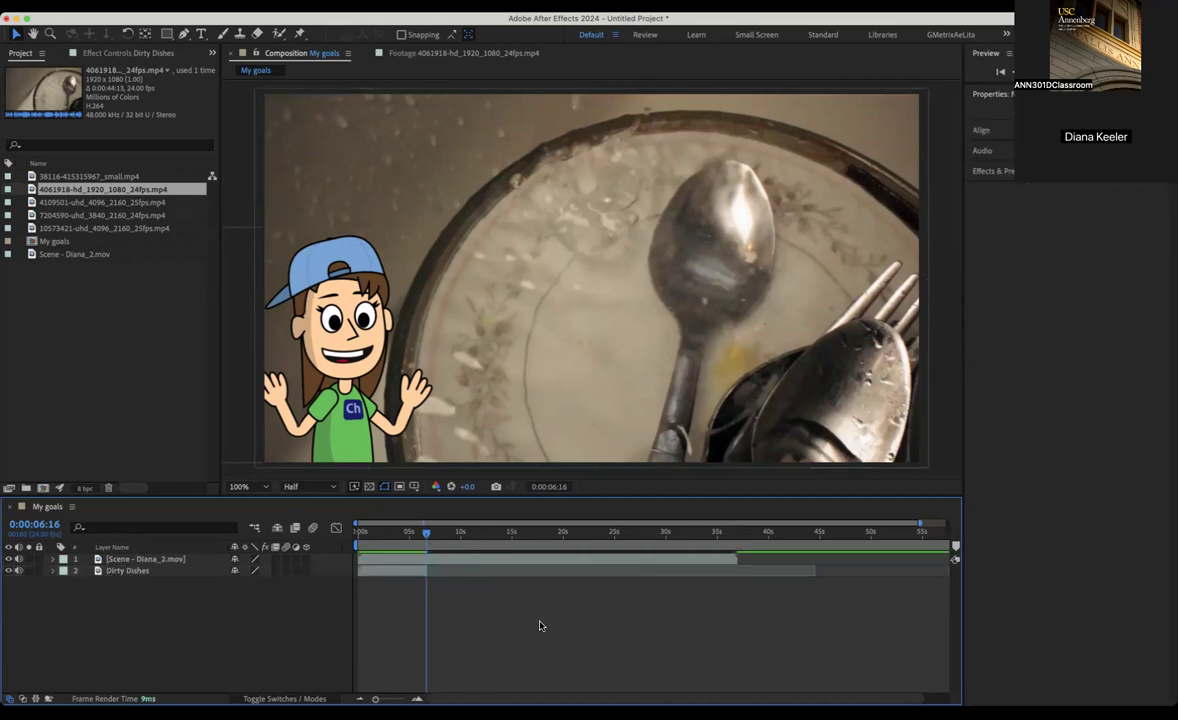
left_click(469, 572)
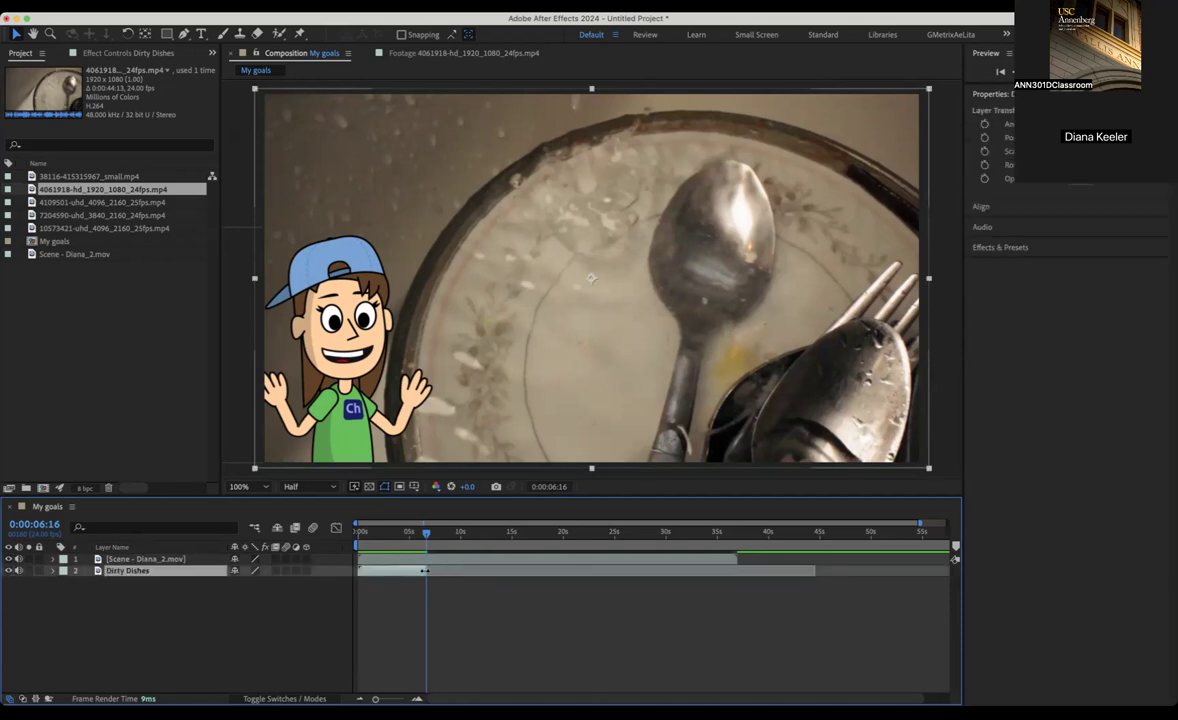
Add the 7204590 glass-washing clip between the puppet and Dirty Dishes layers, starting at 0:00:06:19 where Dirty Dishes ends.
left_click_drag(431, 536, 429, 538)
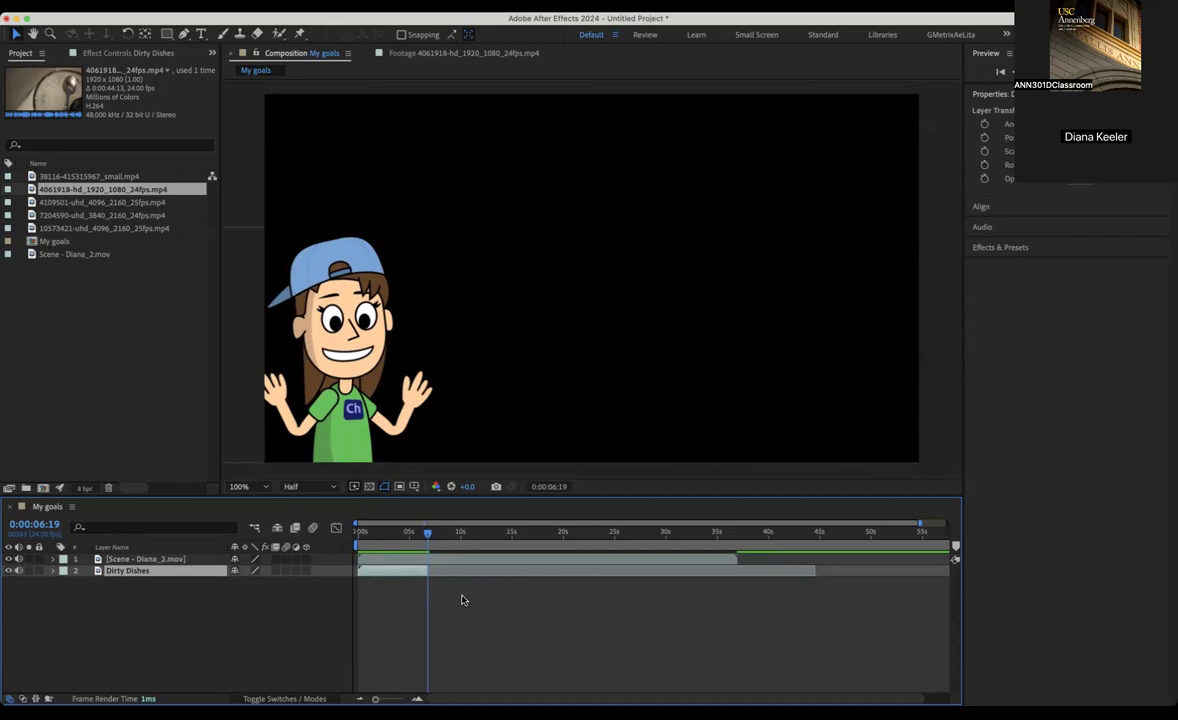
double_click(67, 177)
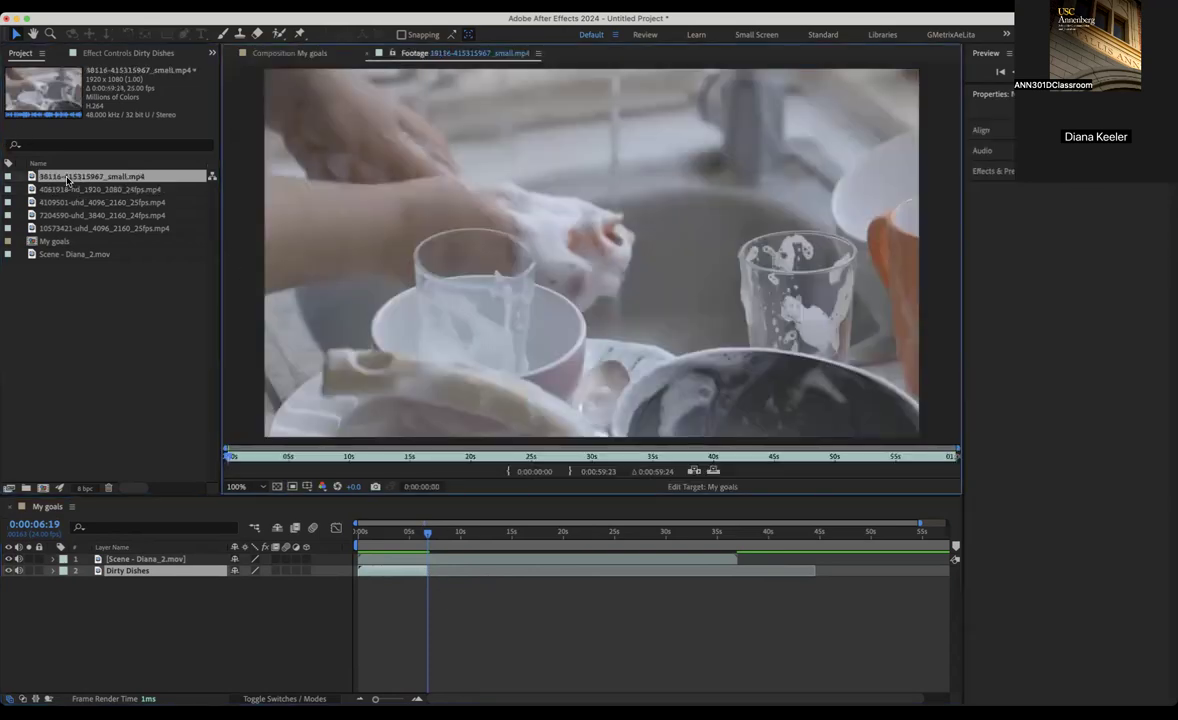
double_click(67, 202)
left_click(67, 216)
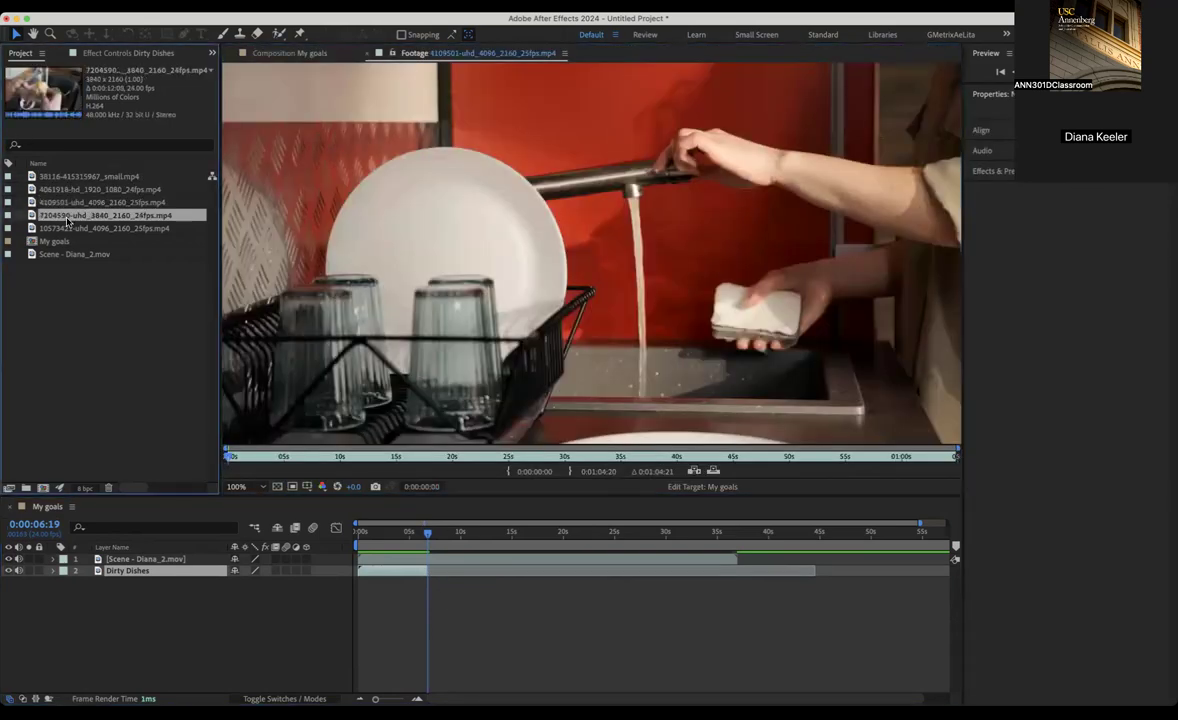
double_click(67, 217)
left_click_drag(62, 214, 119, 572)
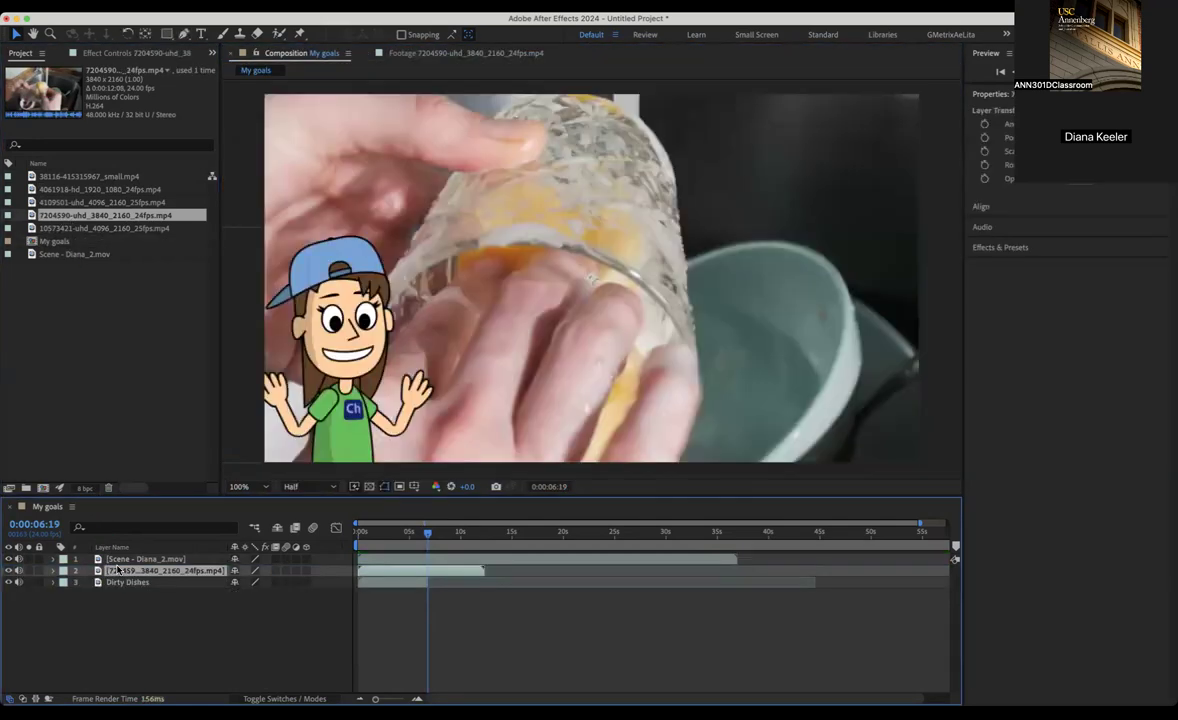
left_click_drag(376, 571, 446, 575)
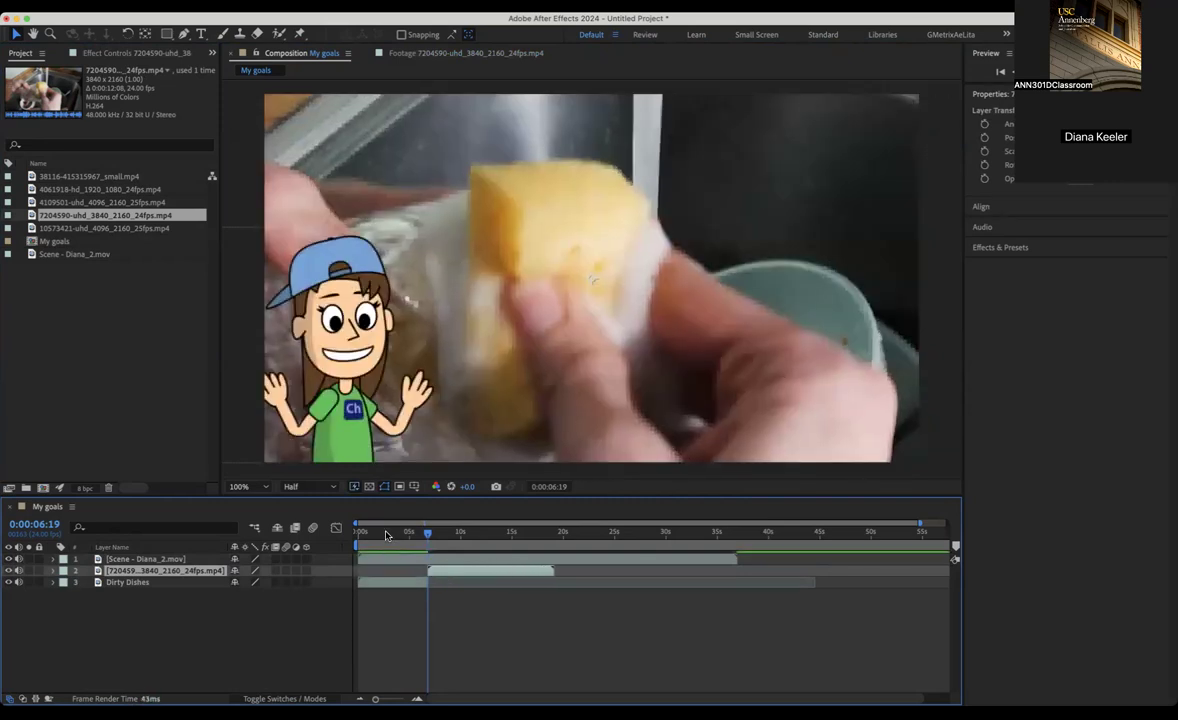
Play the composition from the start to review the change from the dirty plate to the glass-washing clip.
left_click(359, 534)
key("space")
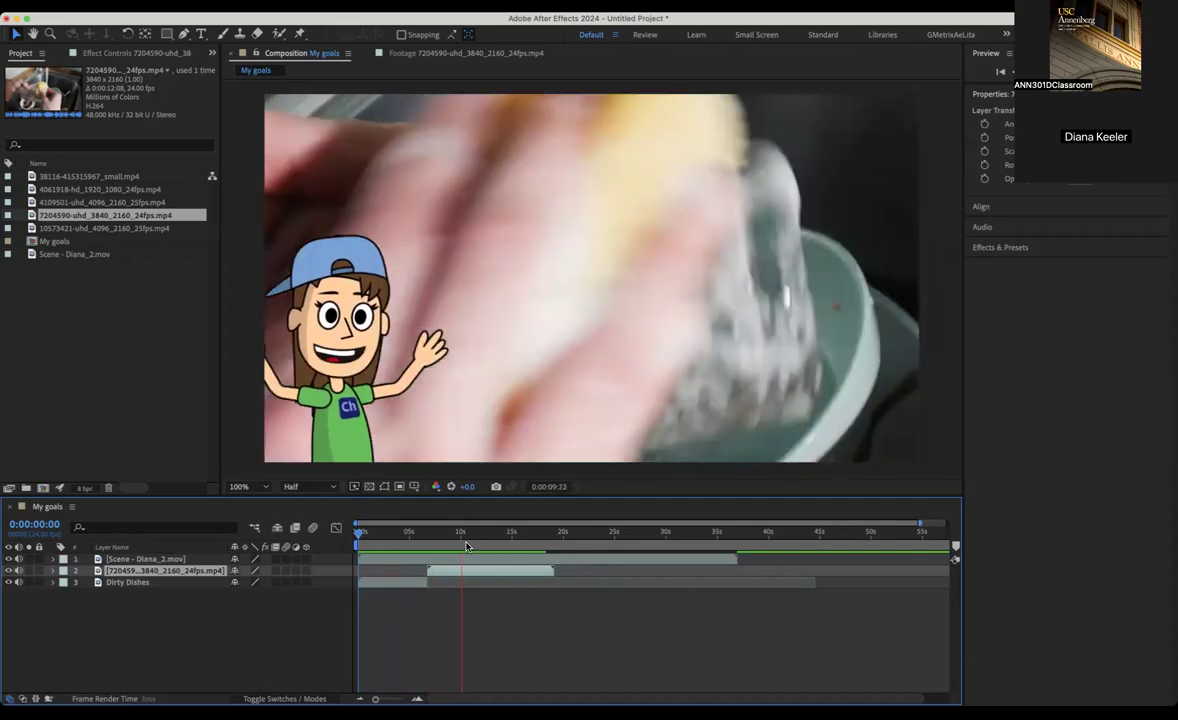
key("space")
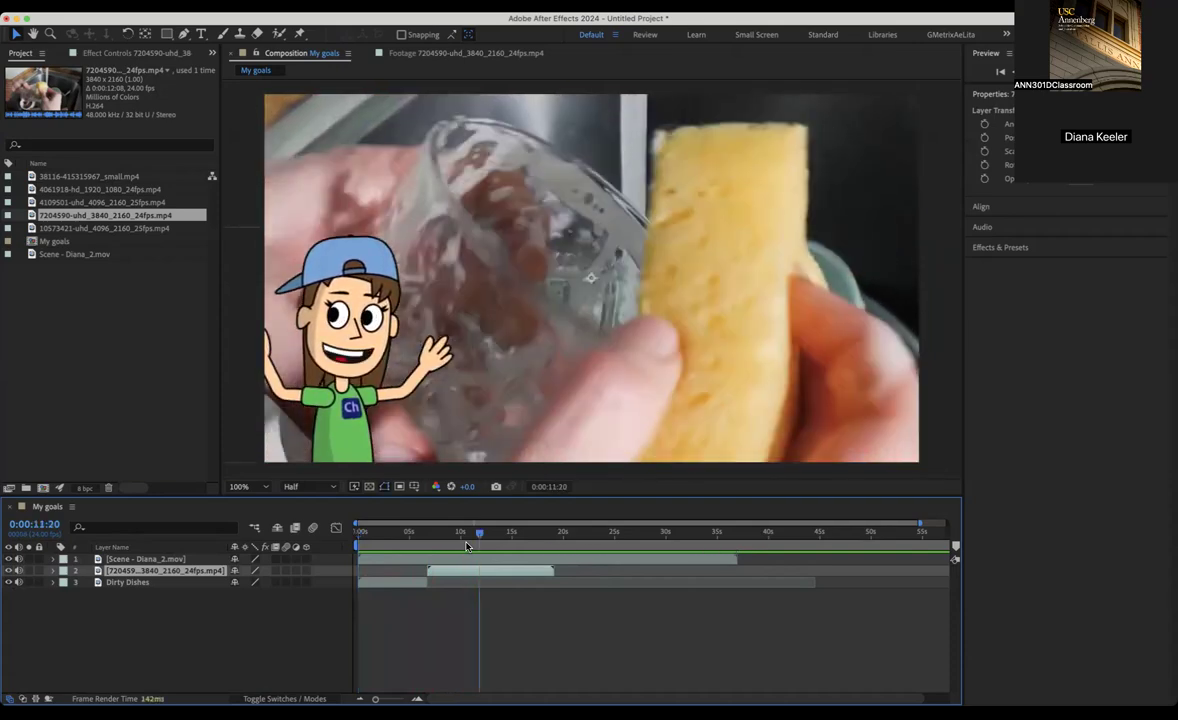
Split the puppet video layer at 0:00:11:15.
left_click_drag(479, 537, 477, 537)
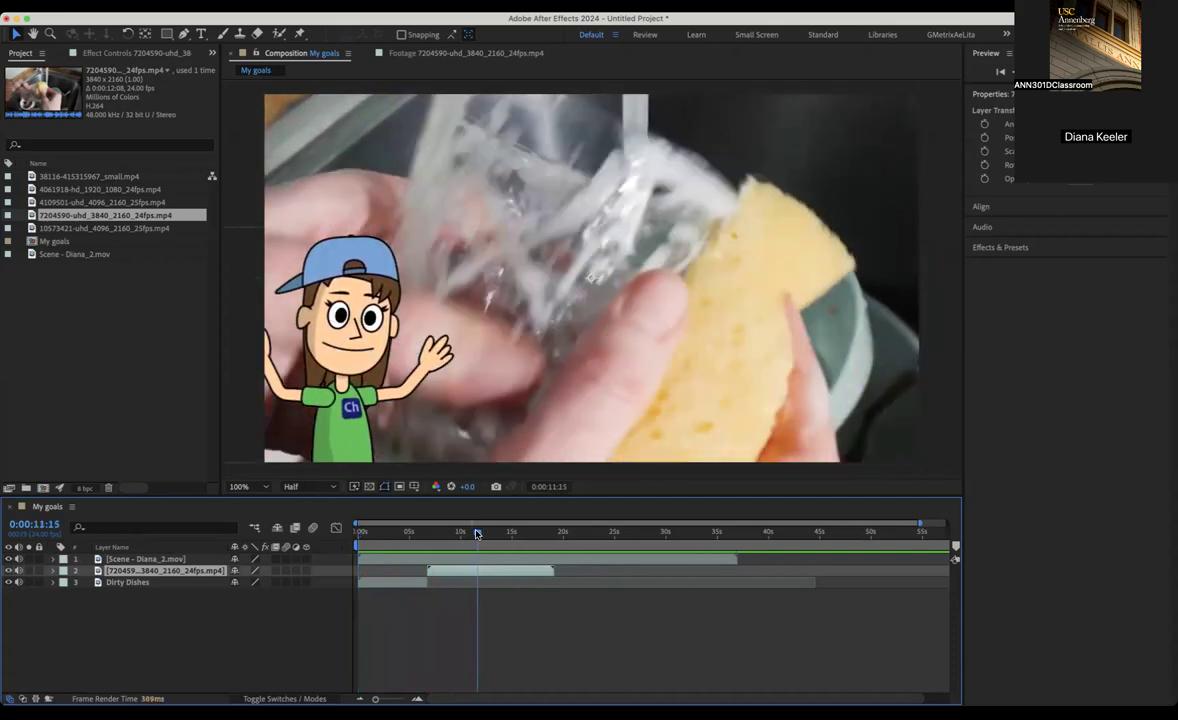
left_click(495, 564)
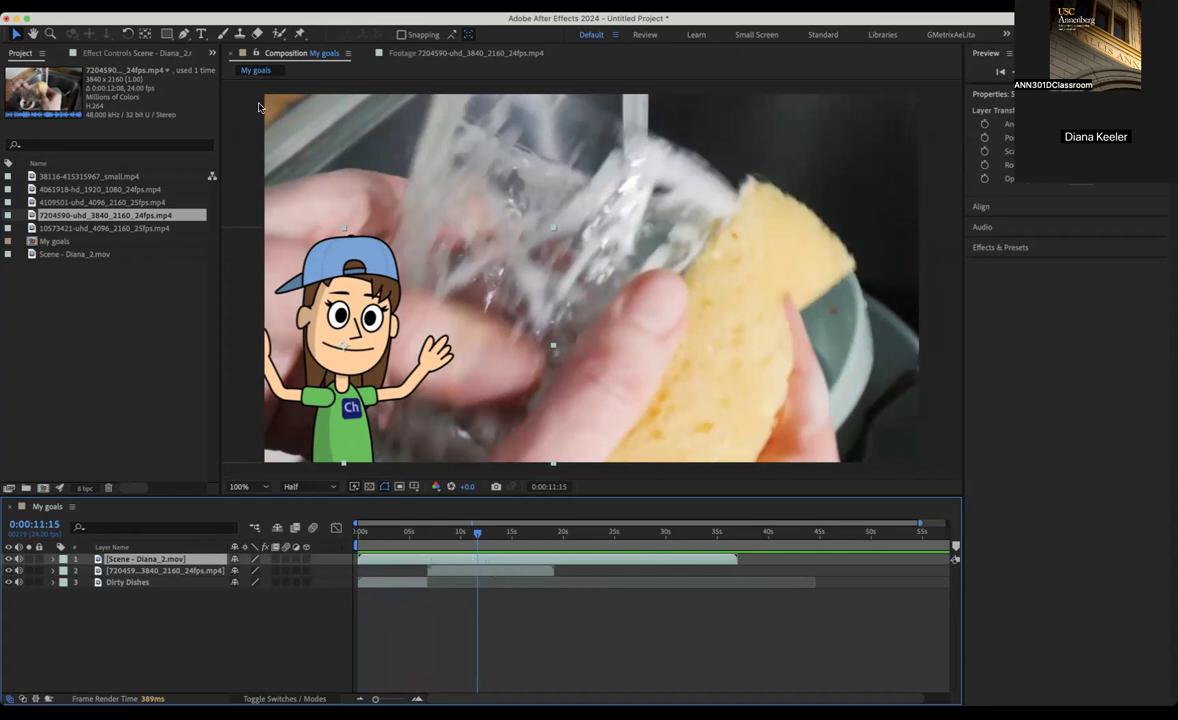
left_click(139, 6)
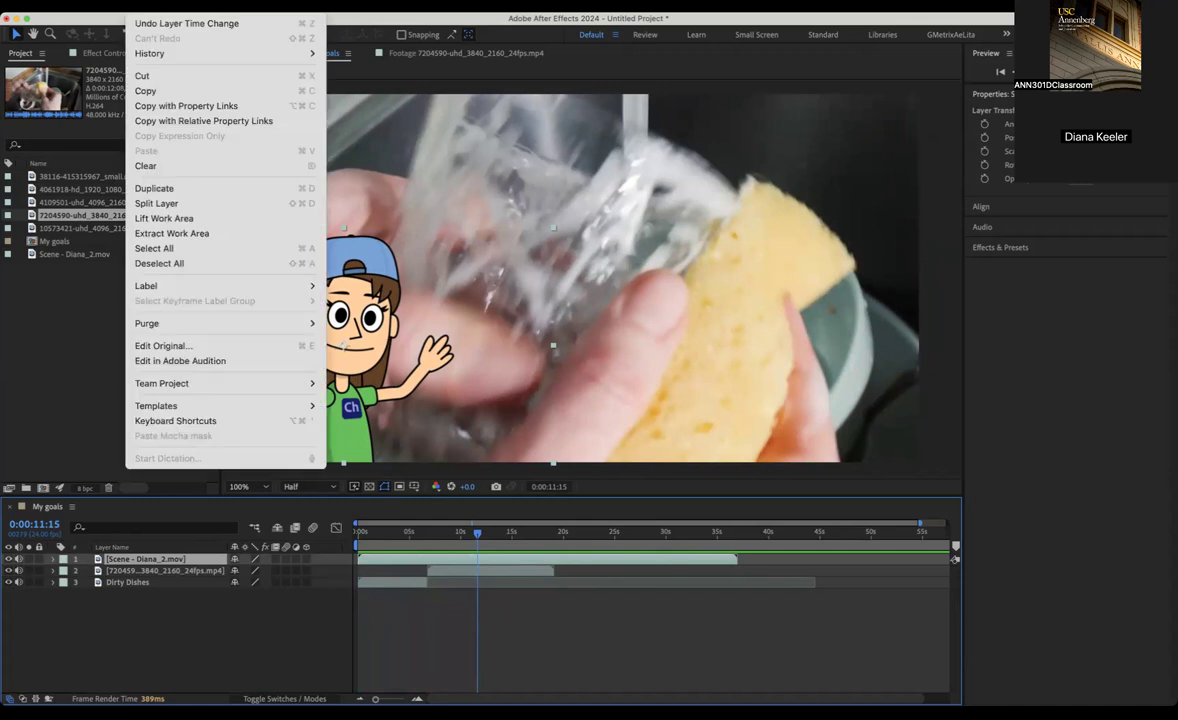
left_click(229, 204)
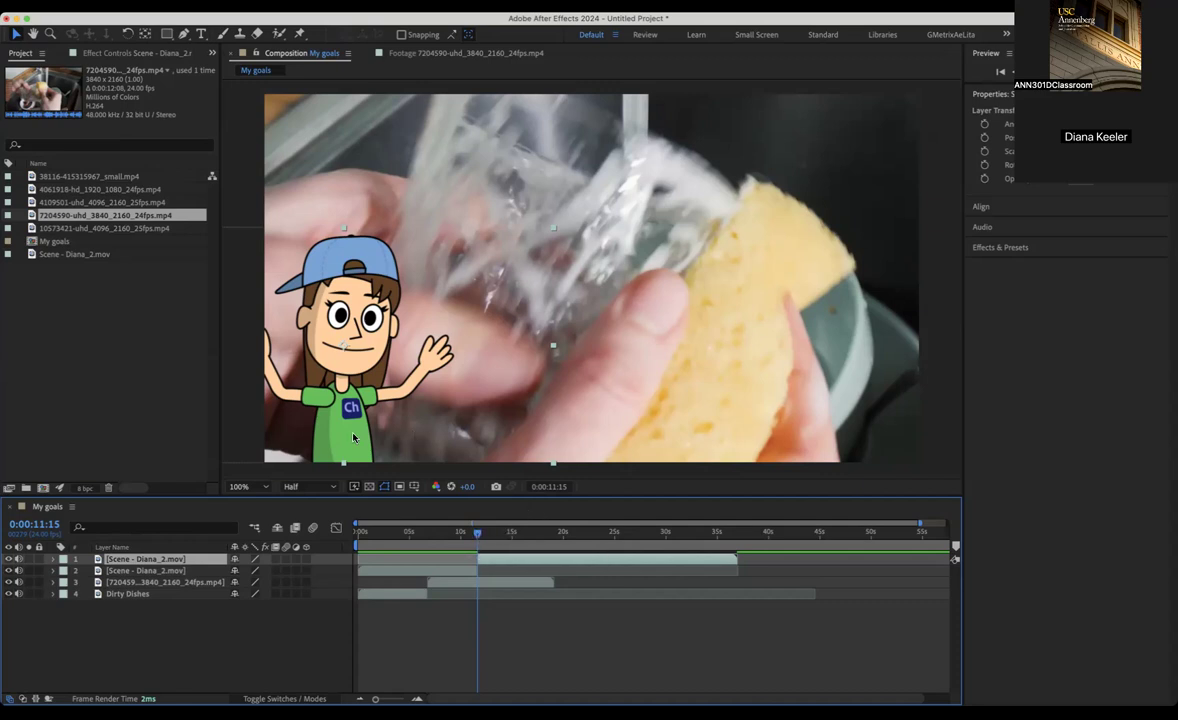
Move the second puppet segment to the lower right of the frame and flip it horizontally.
left_click_drag(338, 440, 810, 440)
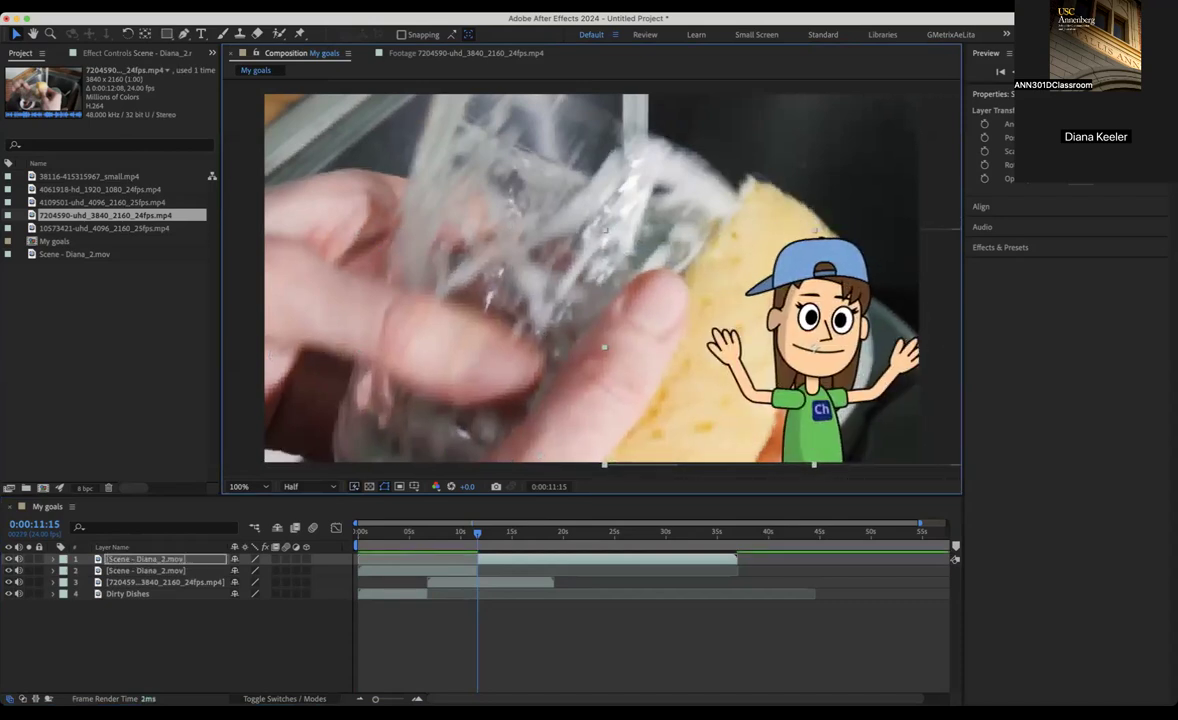
left_click(238, 6)
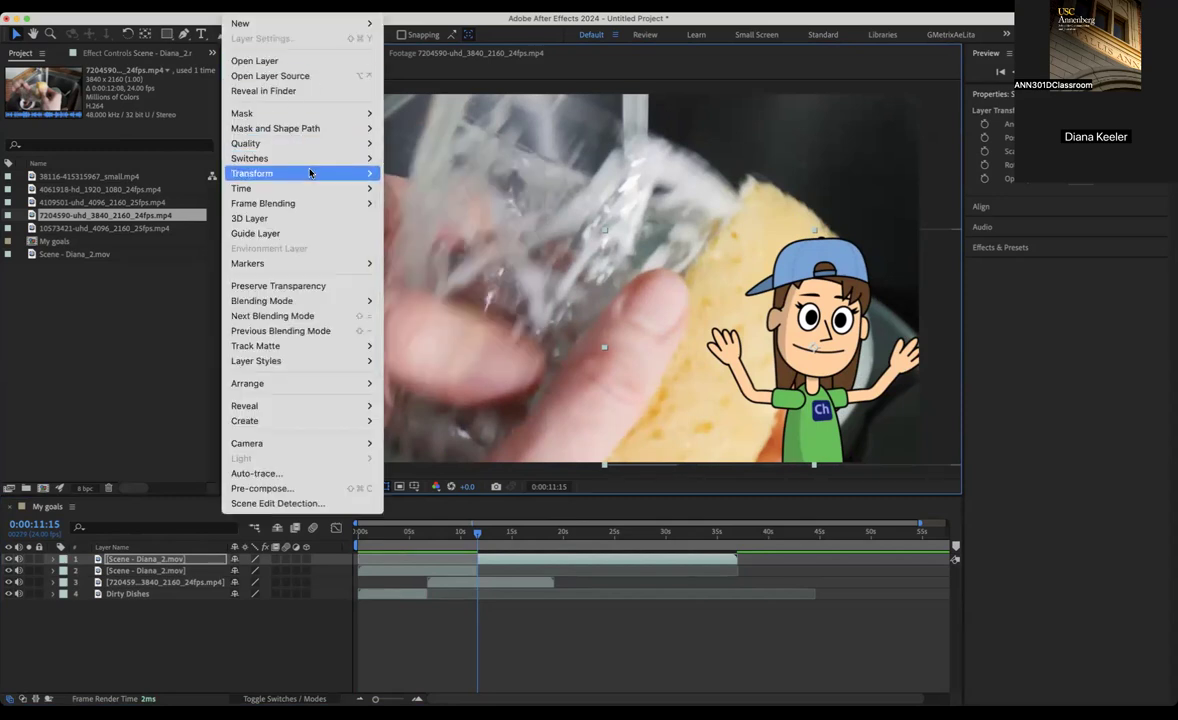
mouse_move(310, 173)
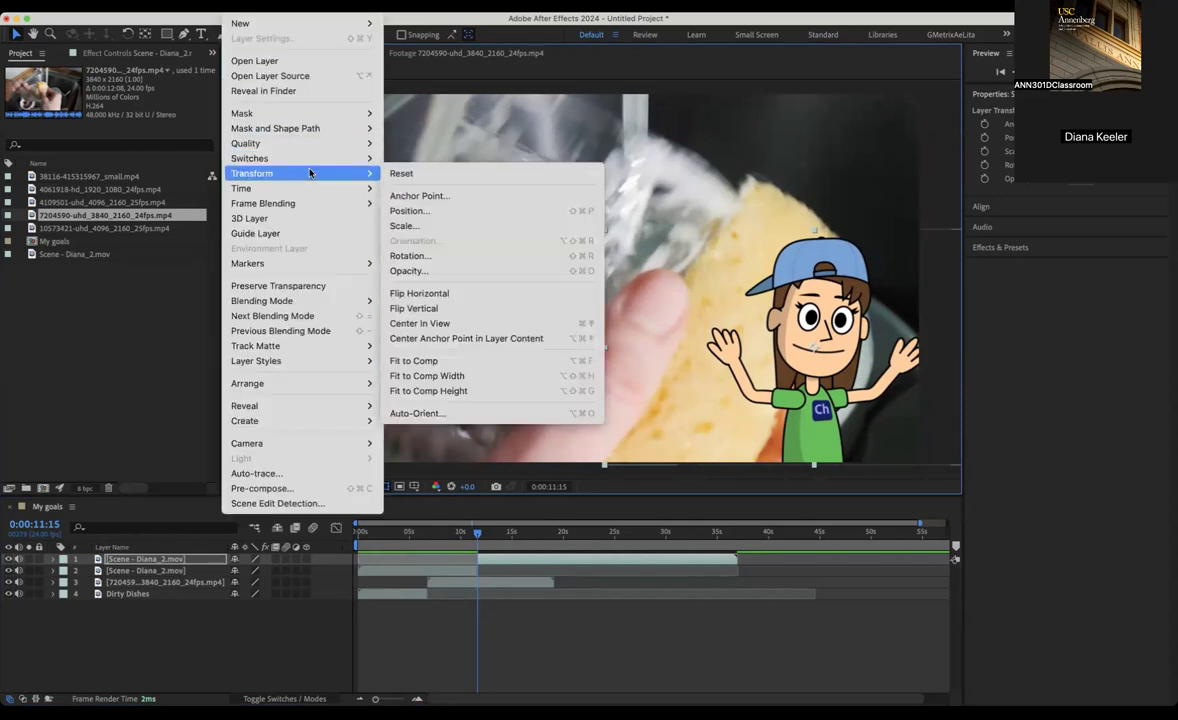
left_click(463, 296)
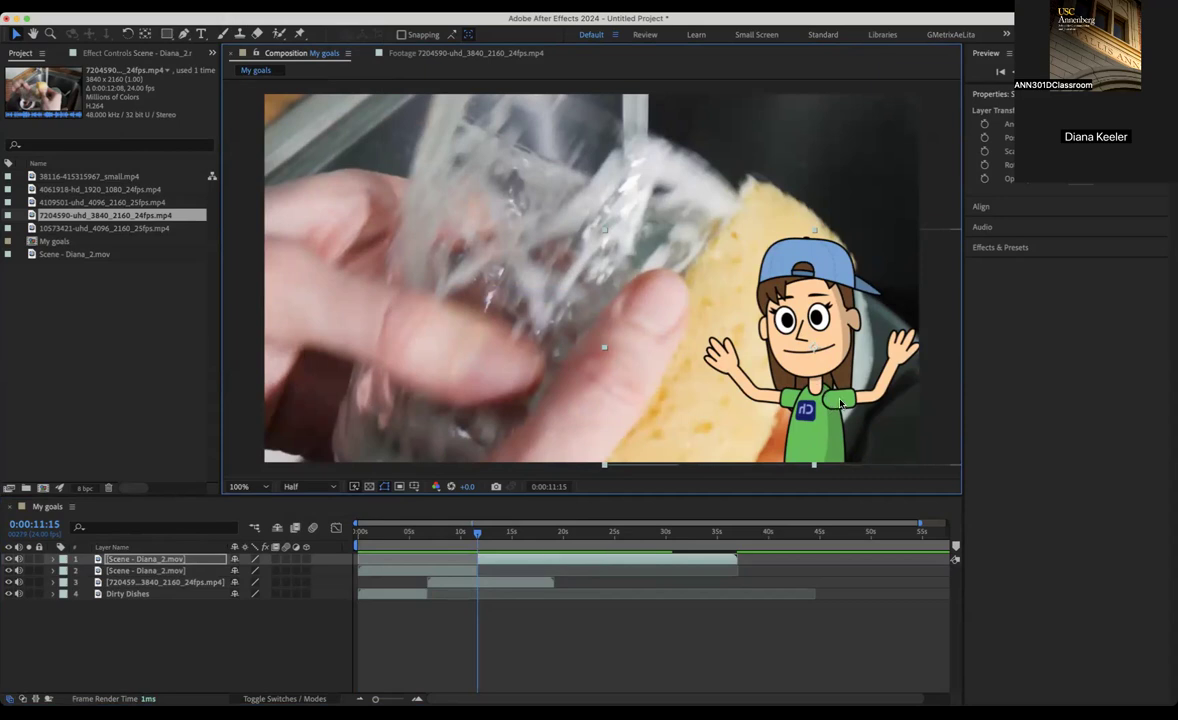
Play the composition from the start to review the puppet's change of side at the split.
left_click_drag(477, 534, 347, 544)
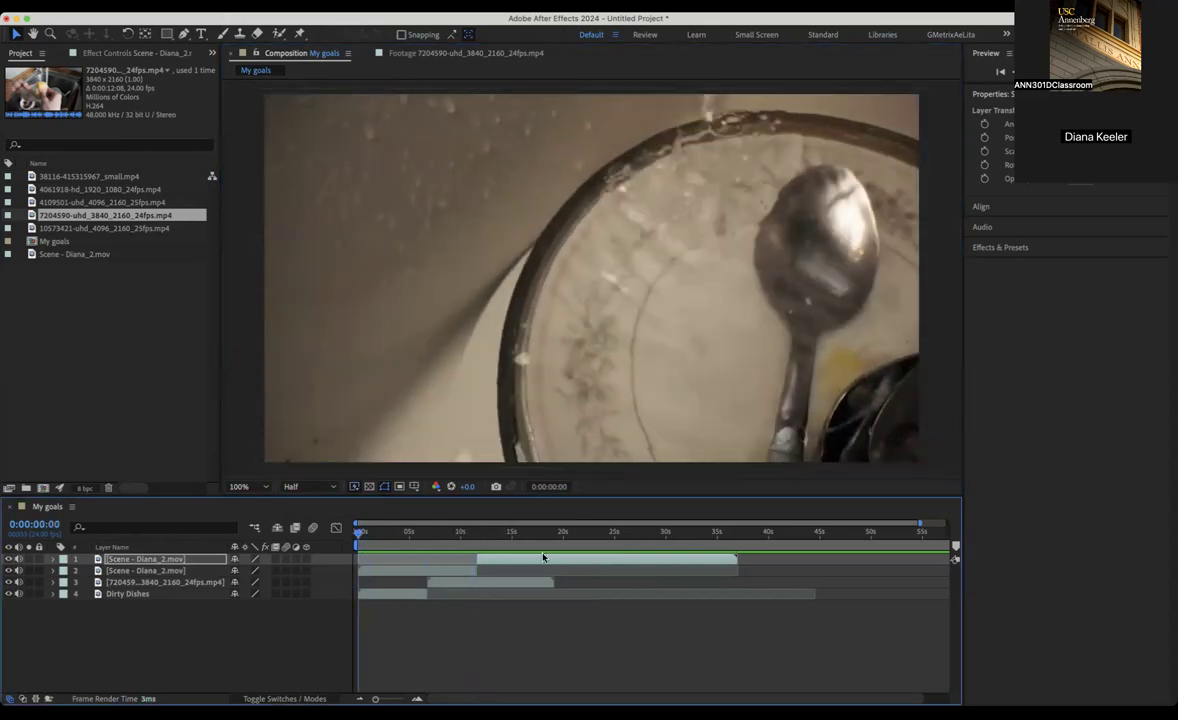
key("space")
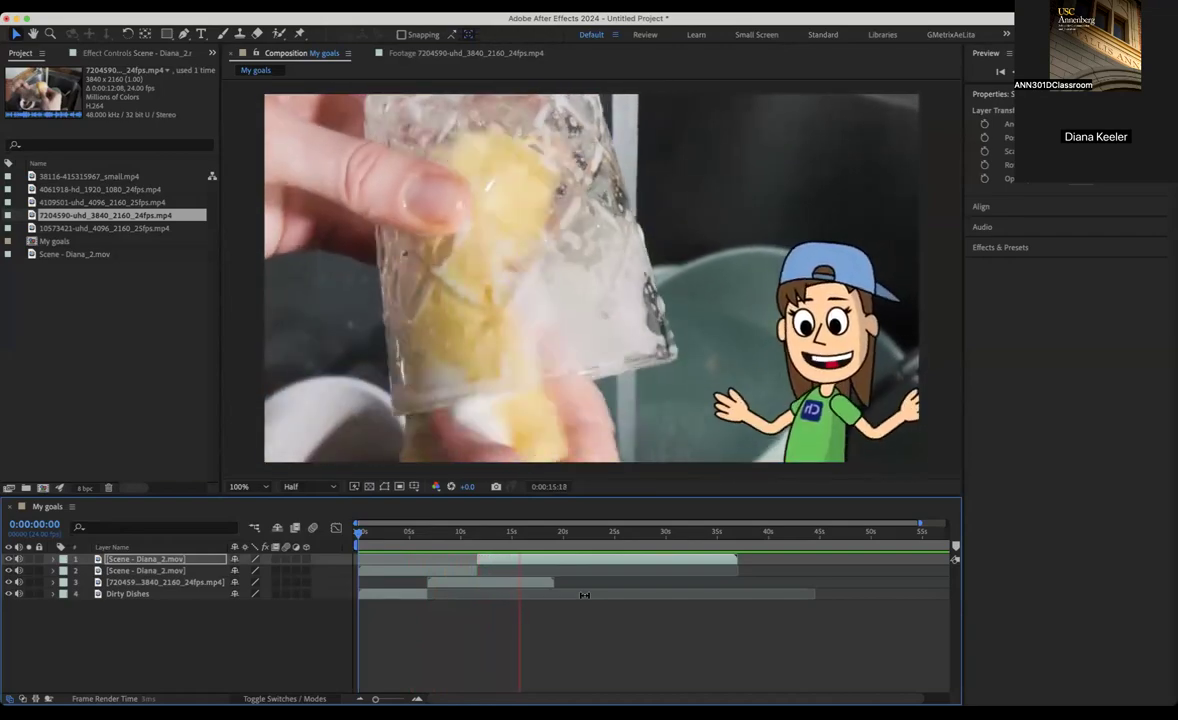
key("space")
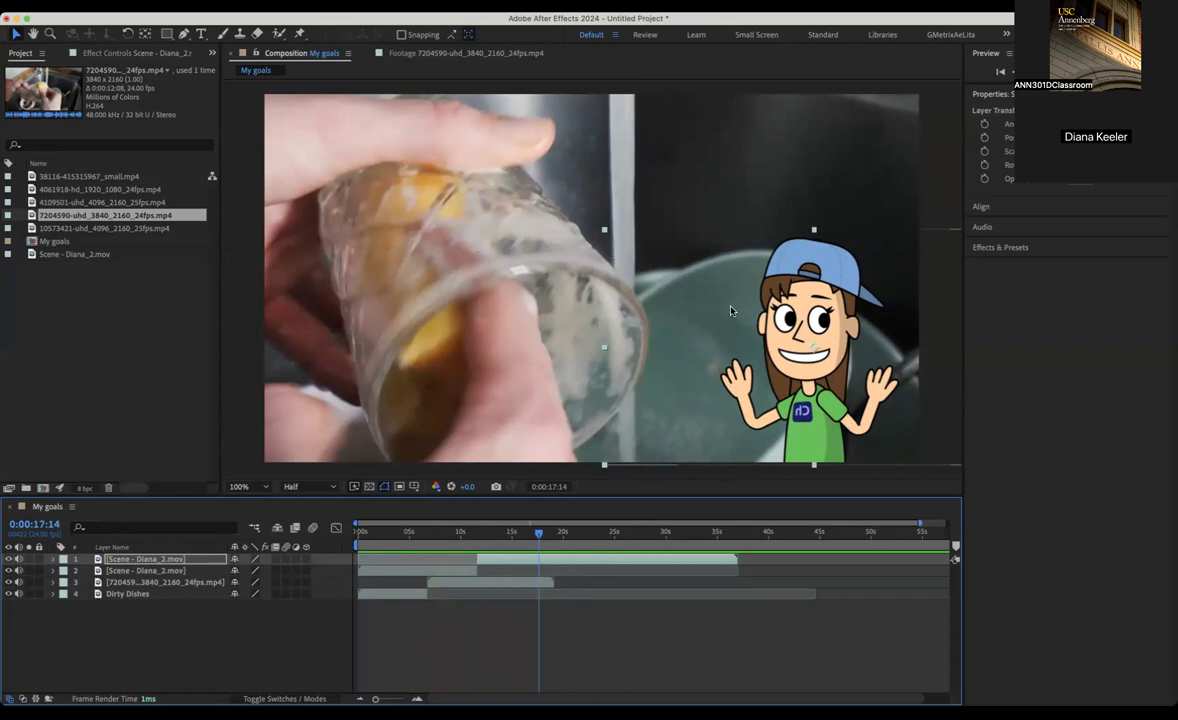
left_click(90, 203)
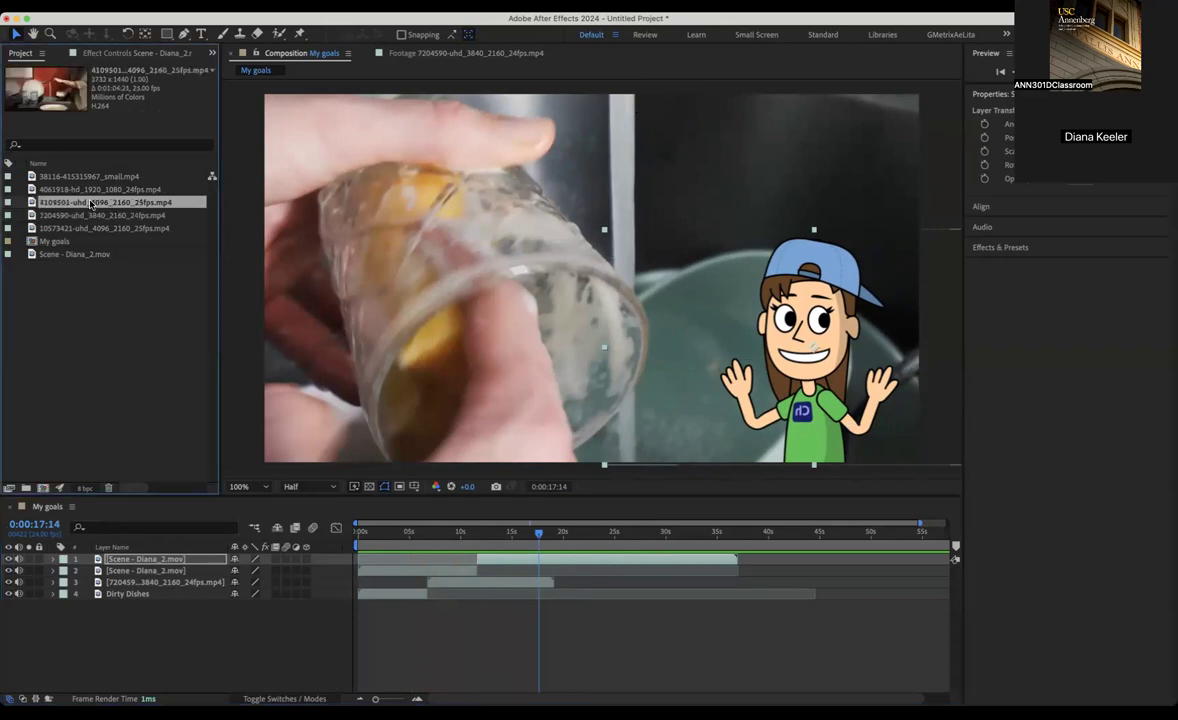
double_click(32, 202)
double_click(32, 189)
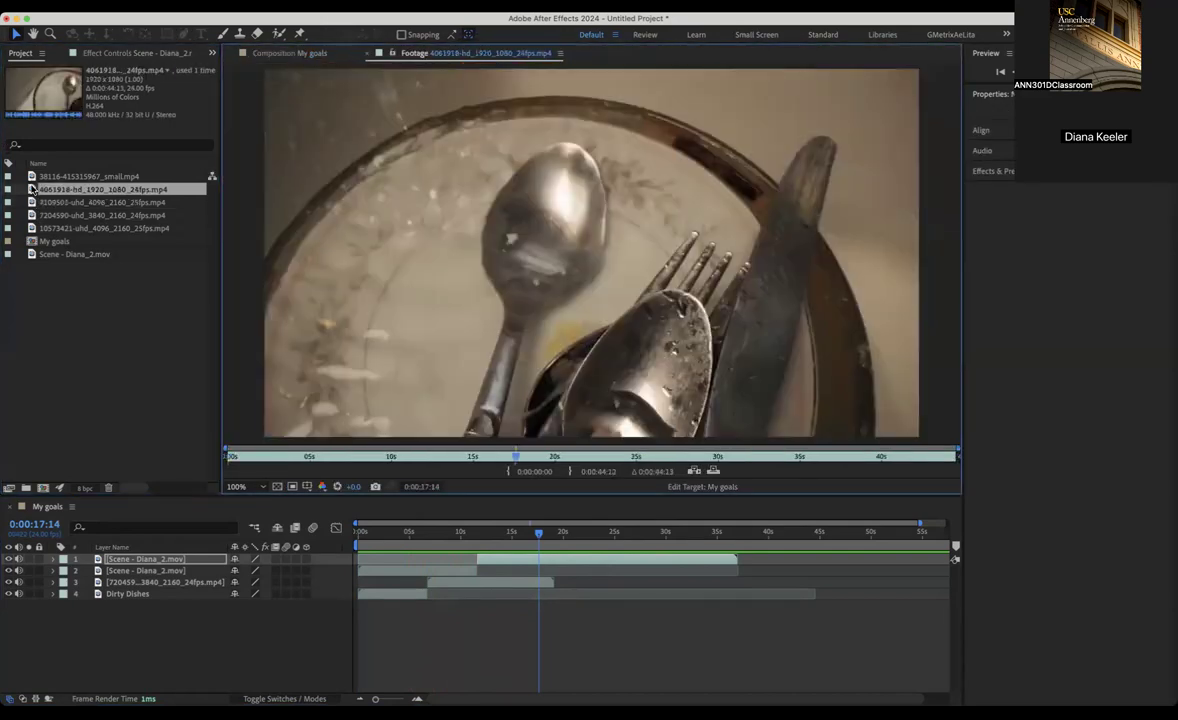
double_click(32, 177)
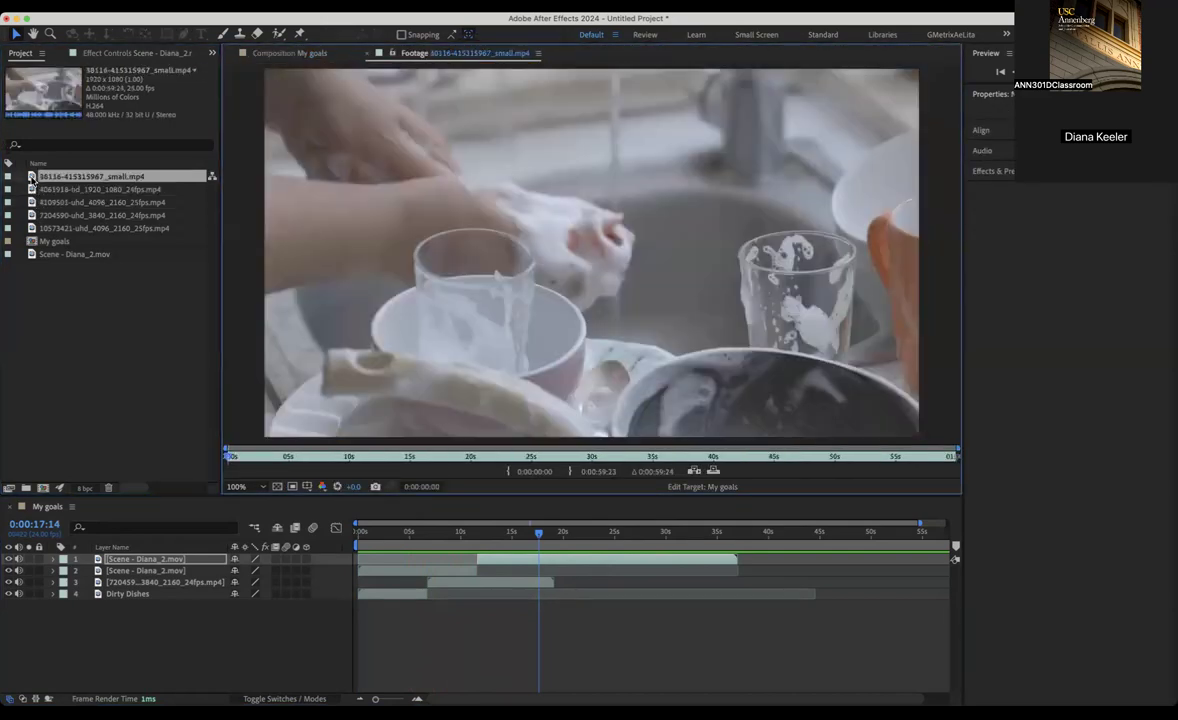
Rename the 7204590 glass-washing layer as Starting to wash dishes.
double_click(180, 586)
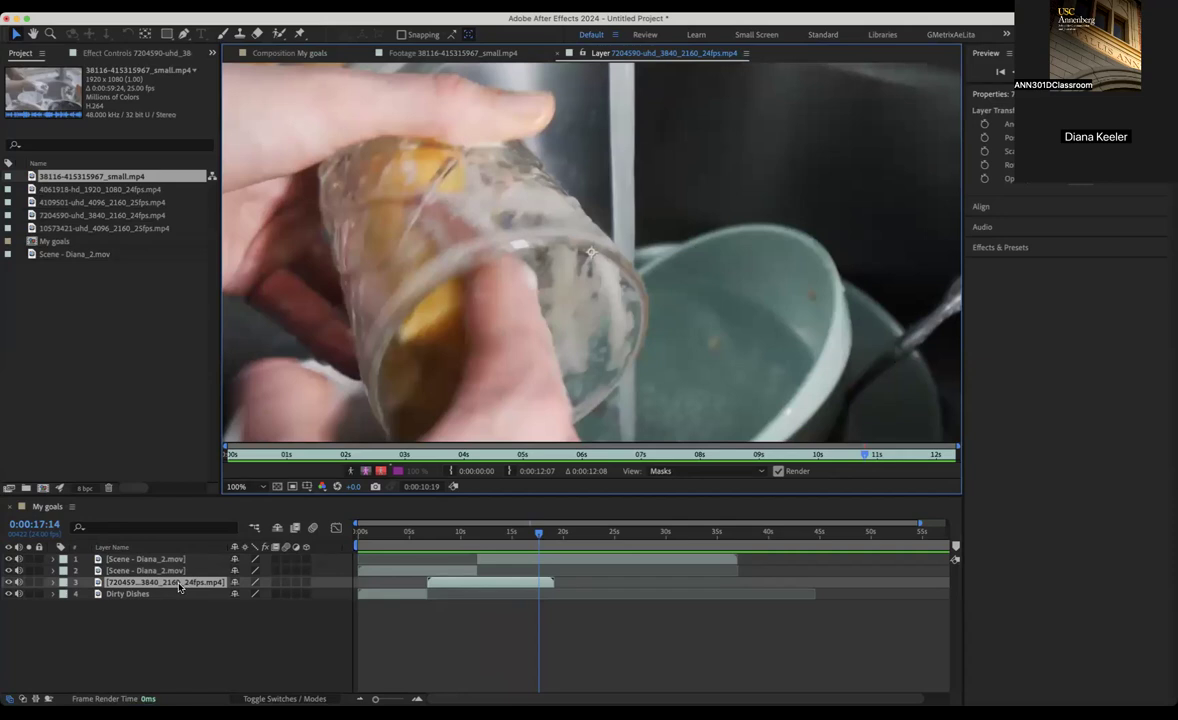
left_click(160, 591)
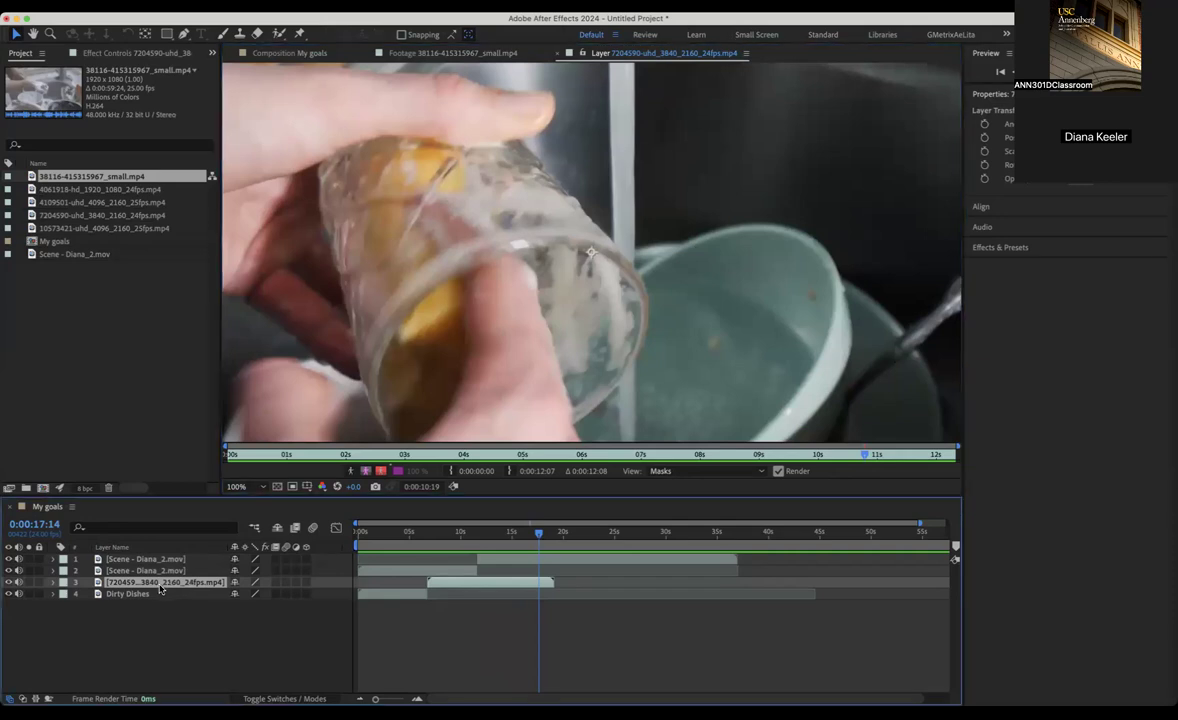
key("Return")
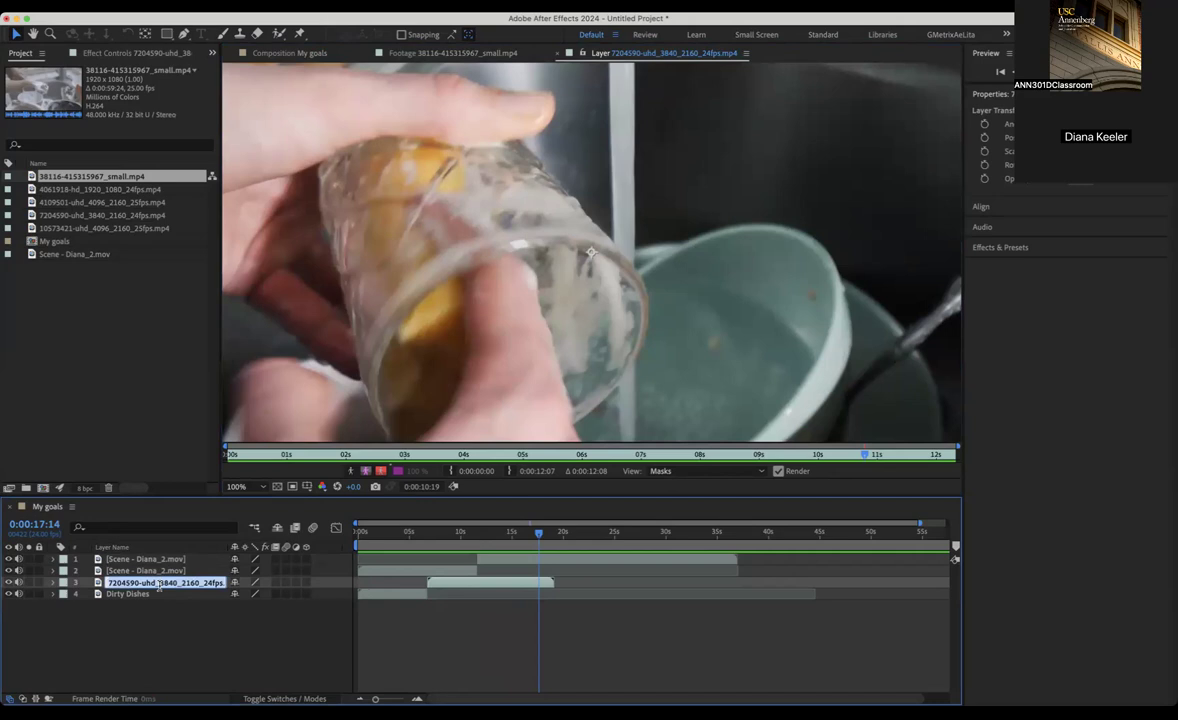
type("Starting to wash dishes")
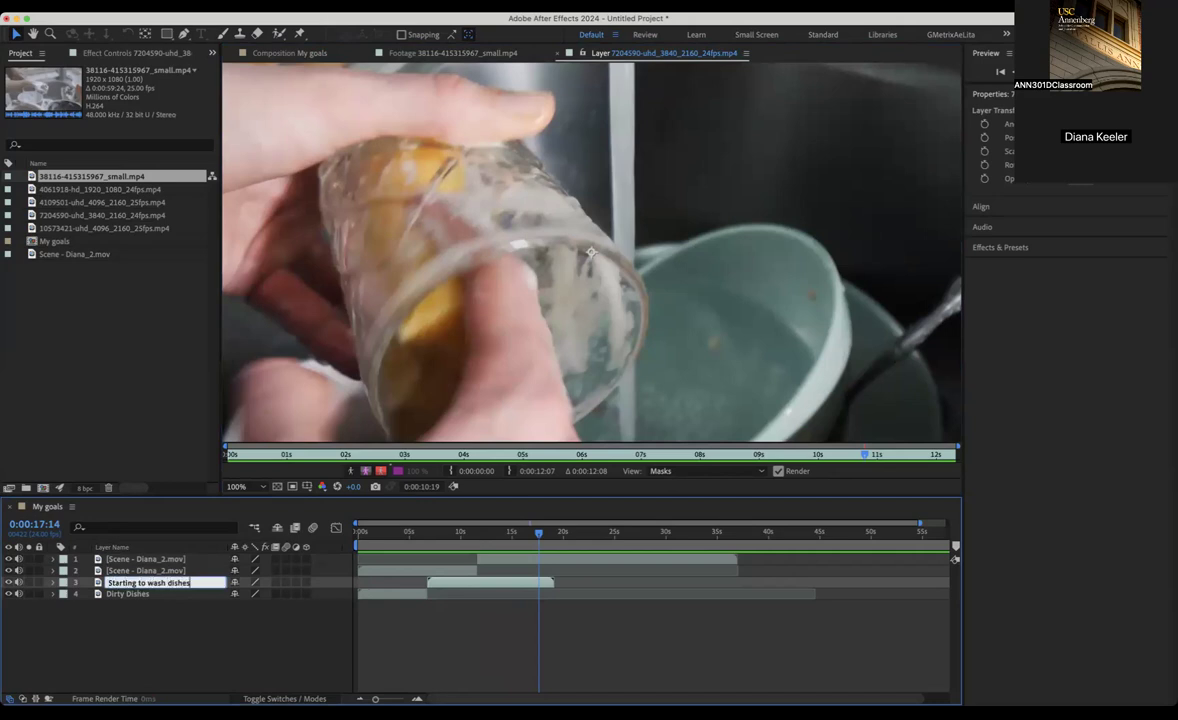
key("Return")
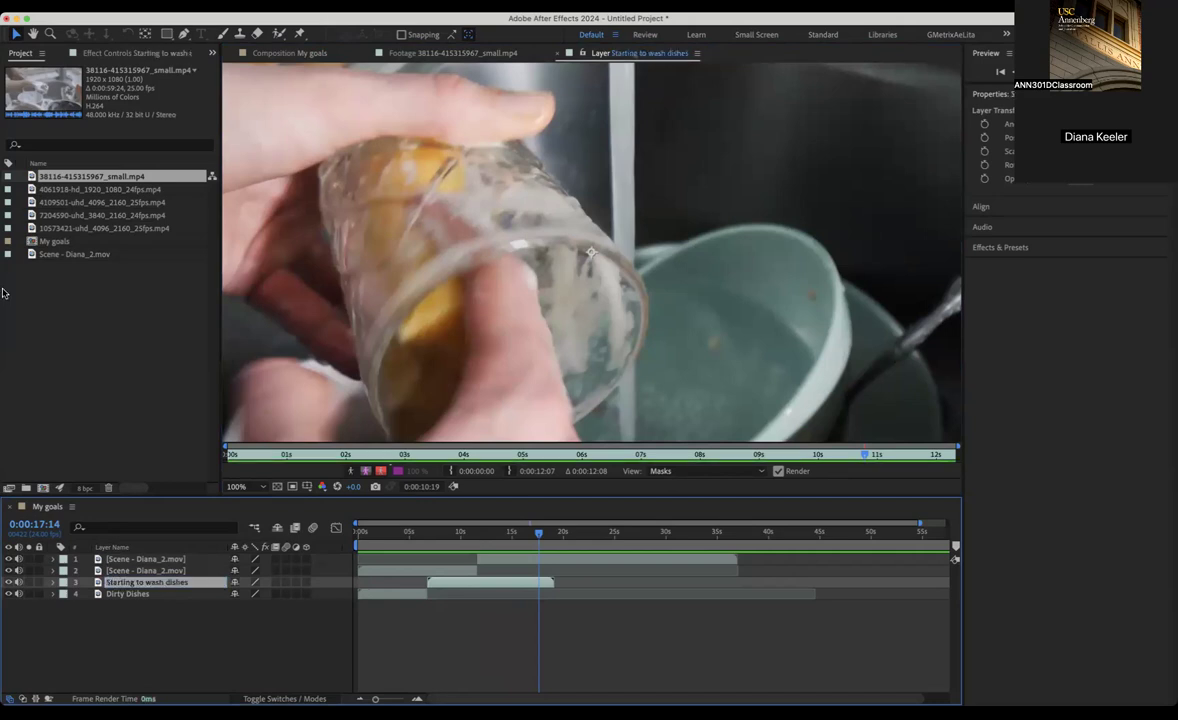
left_click_drag(80, 176, 130, 584)
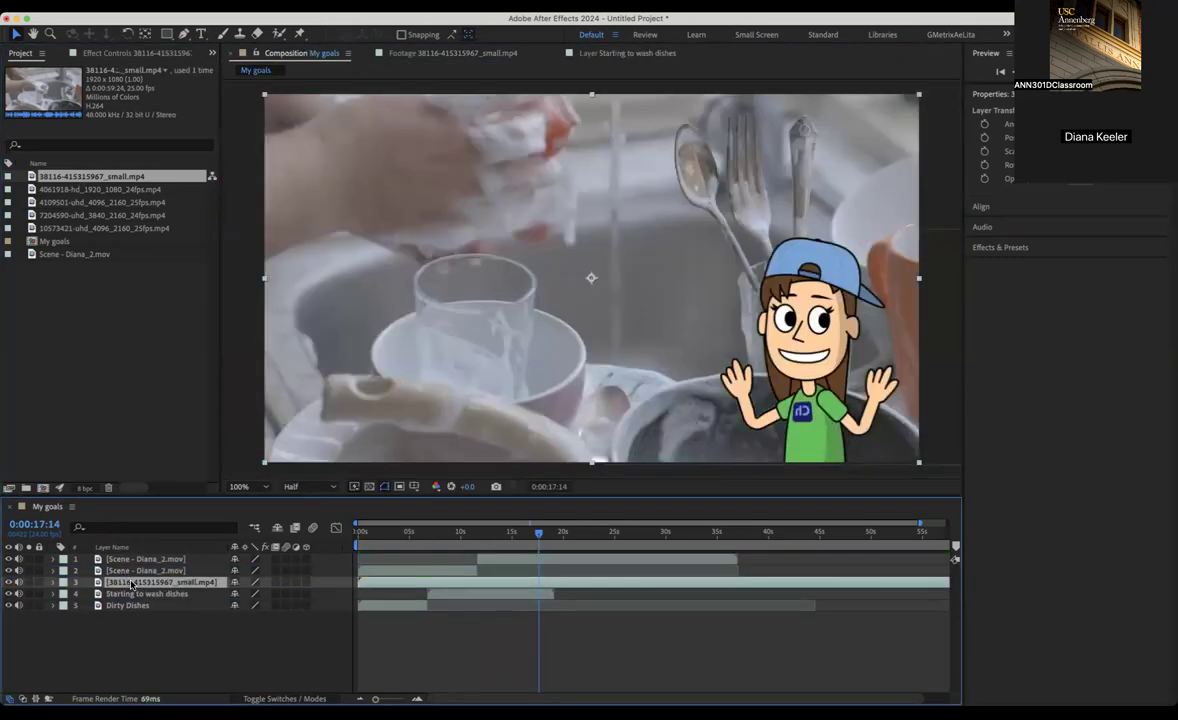
key("Return")
type("Doing dishes")
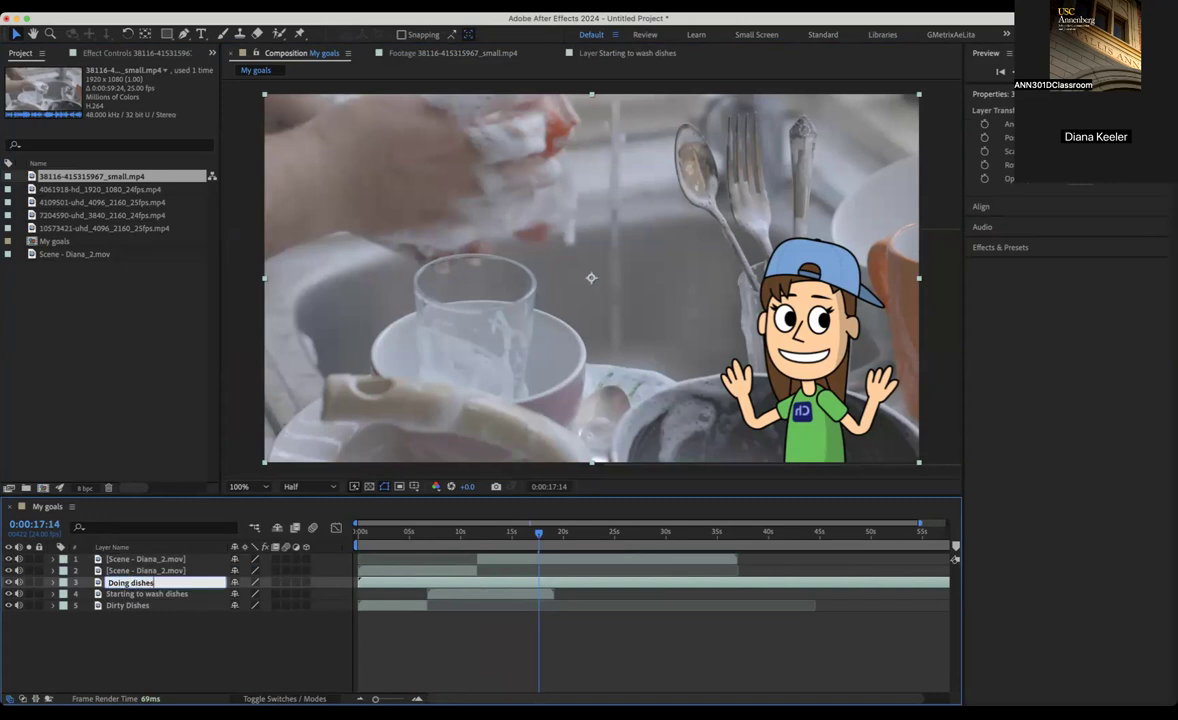
key("Return")
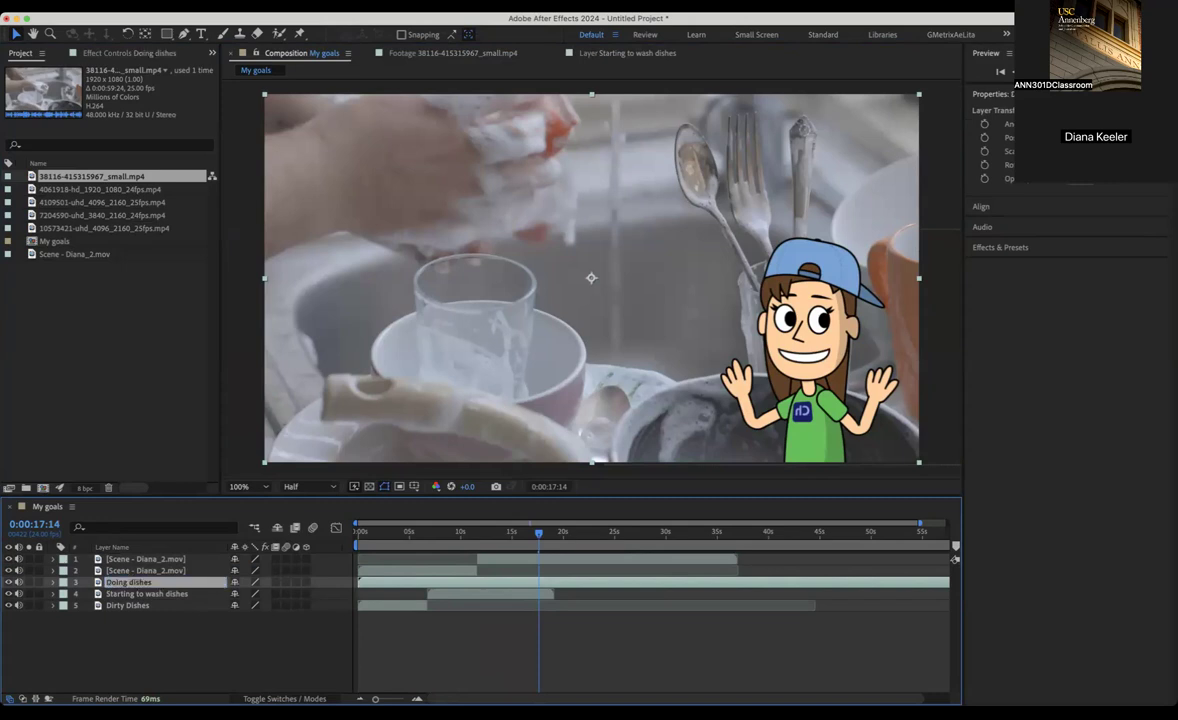
left_click_drag(366, 586, 565, 595)
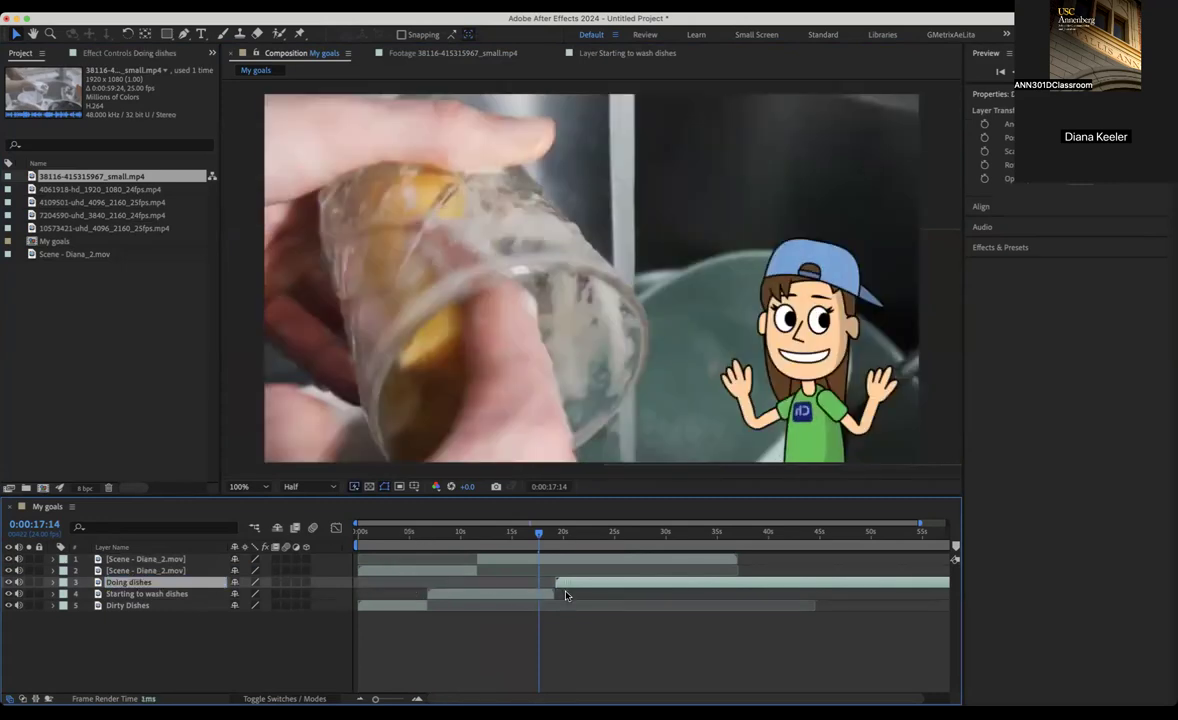
Split the flipped puppet layer at 0:00:27:14.
left_click_drag(556, 536, 641, 540)
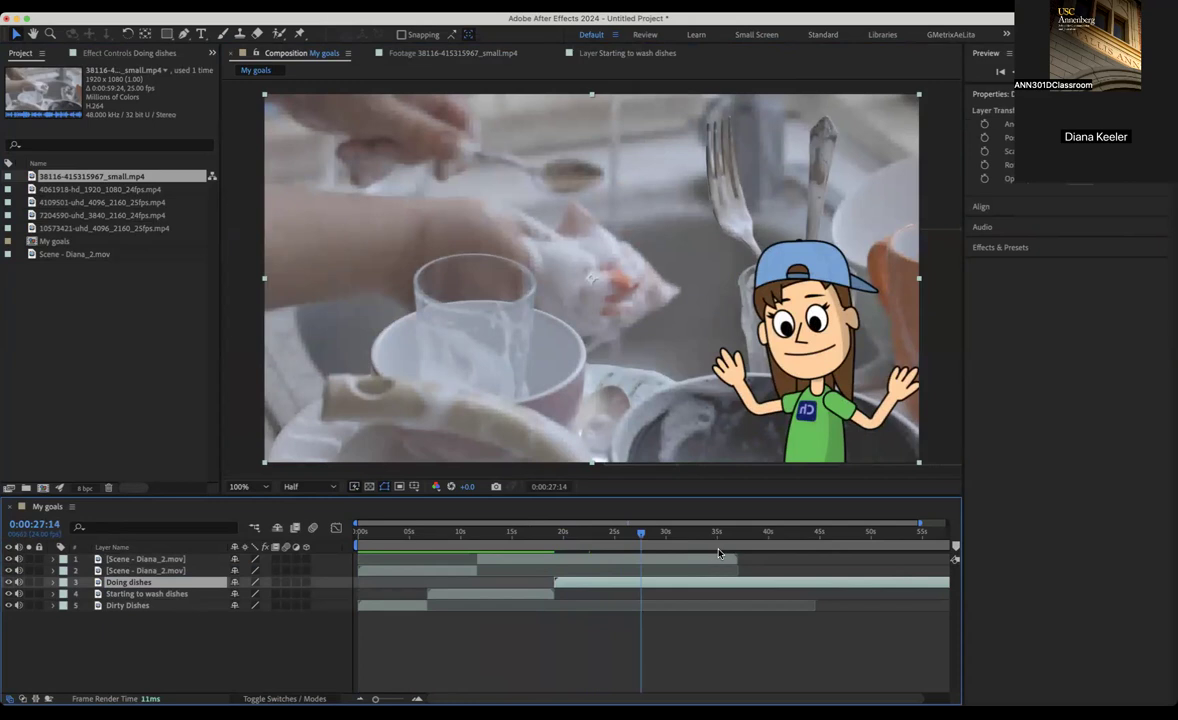
left_click(645, 561)
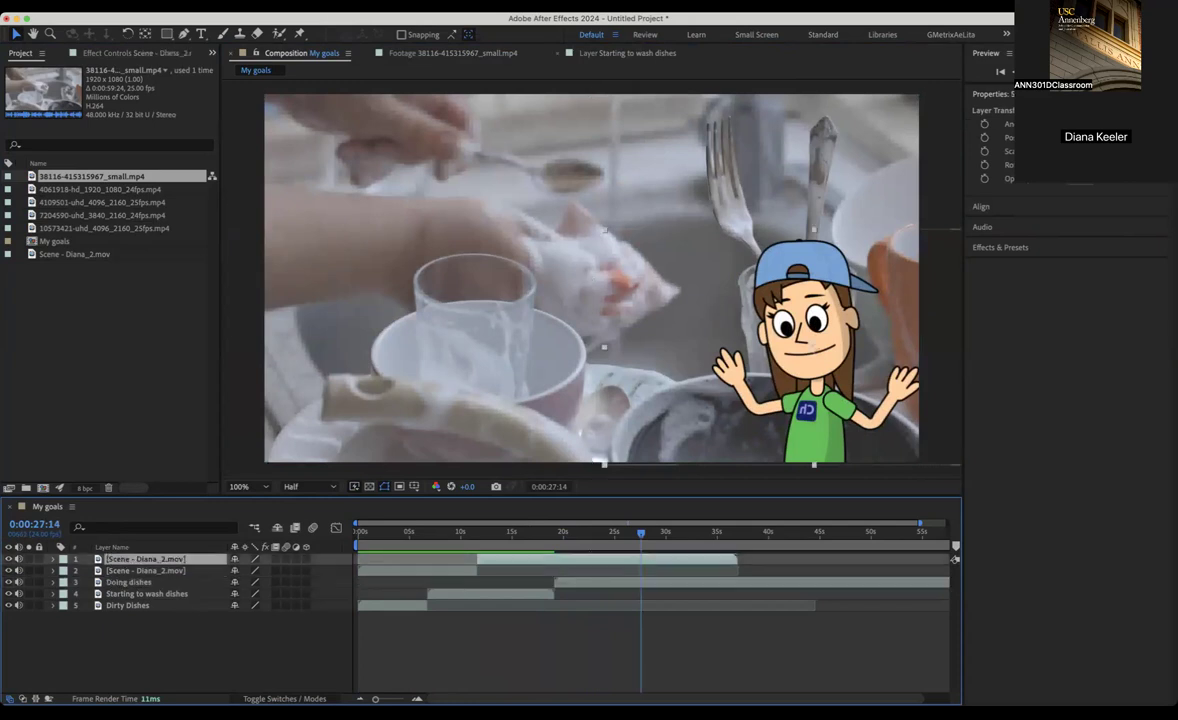
left_click(143, 6)
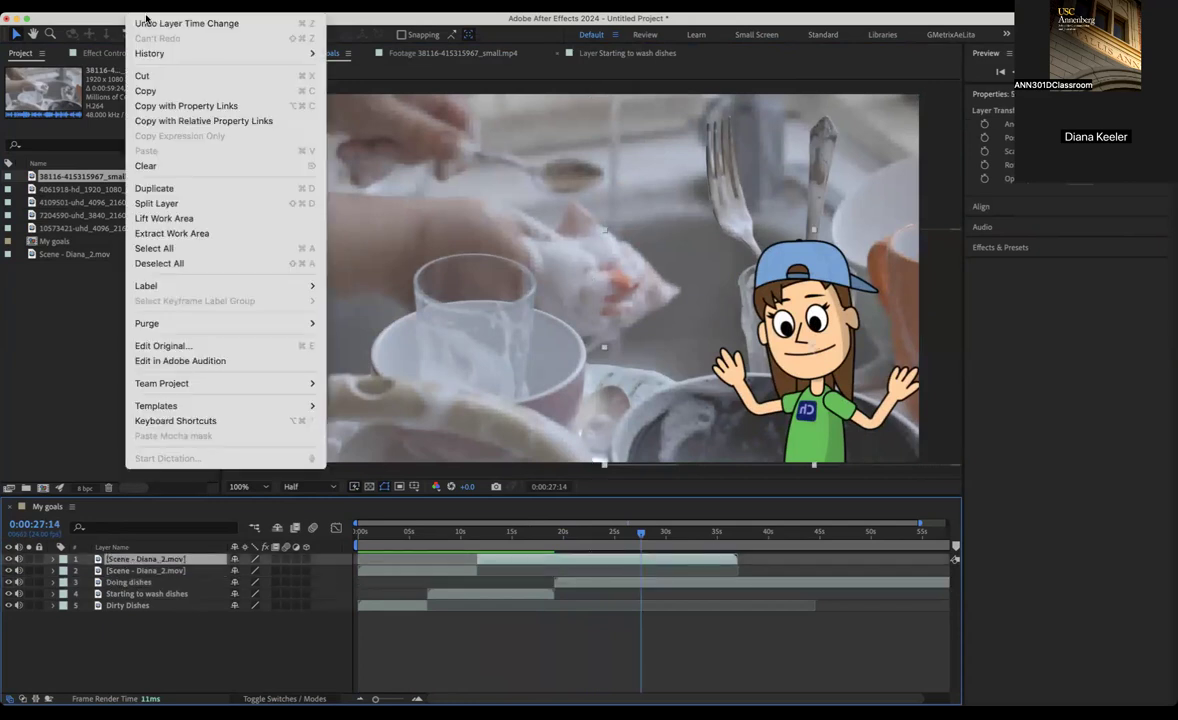
left_click(211, 204)
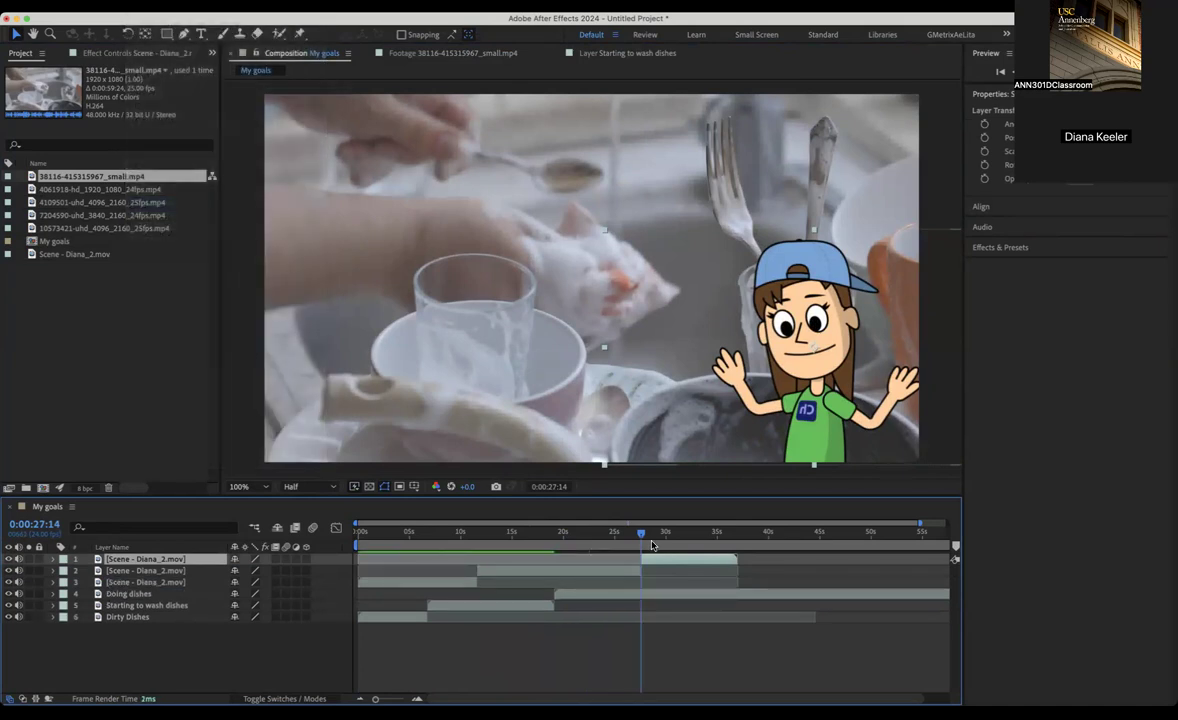
Enlarge the last puppet segment to 115% scale, keeping its horizontal flip, and center it in the frame at about 966, 506.
left_click(53, 559)
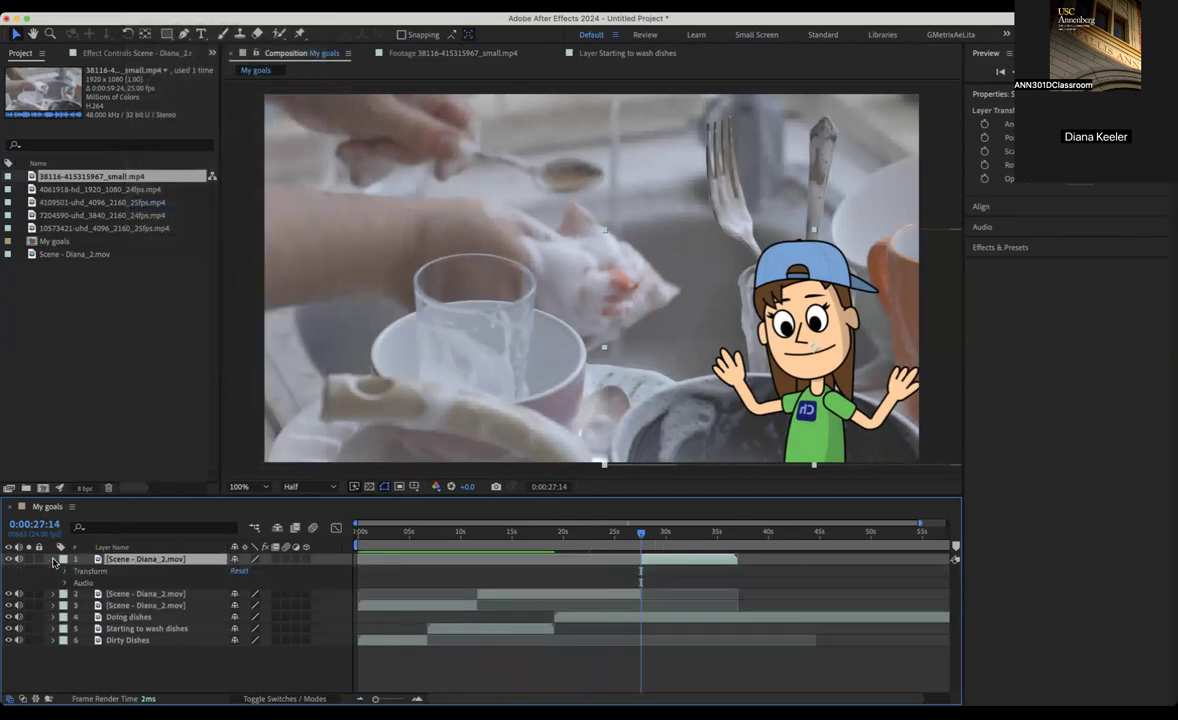
left_click(63, 572)
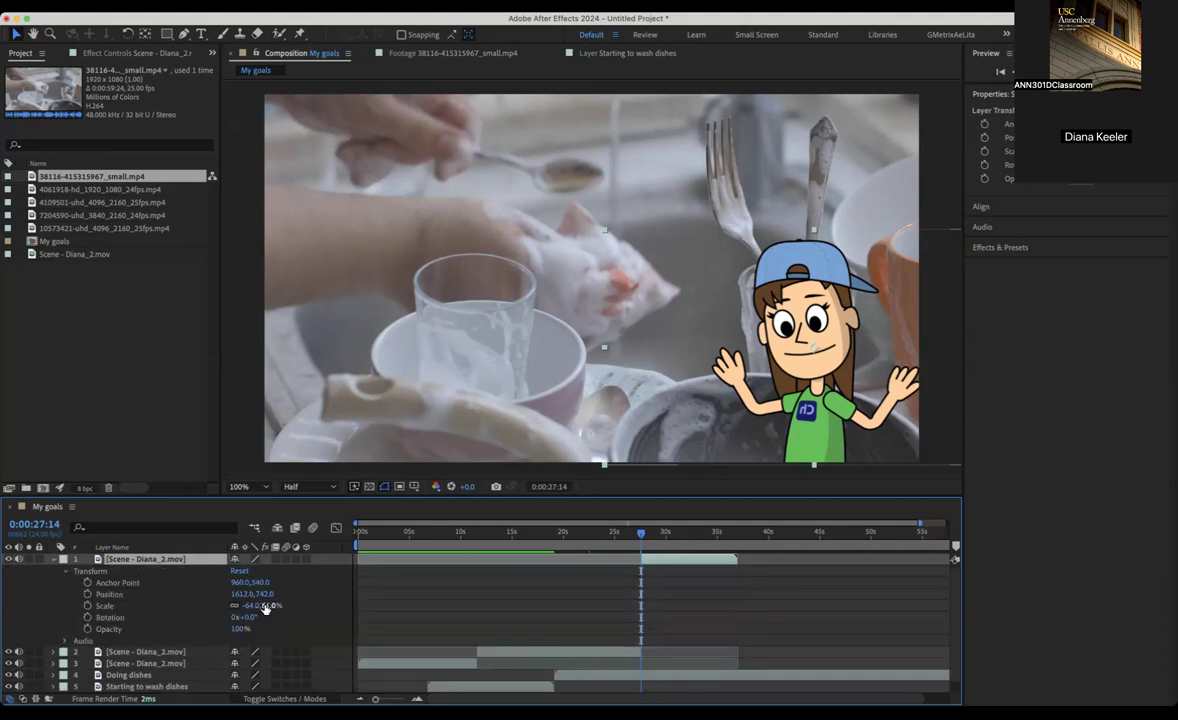
left_click_drag(268, 610, 319, 610)
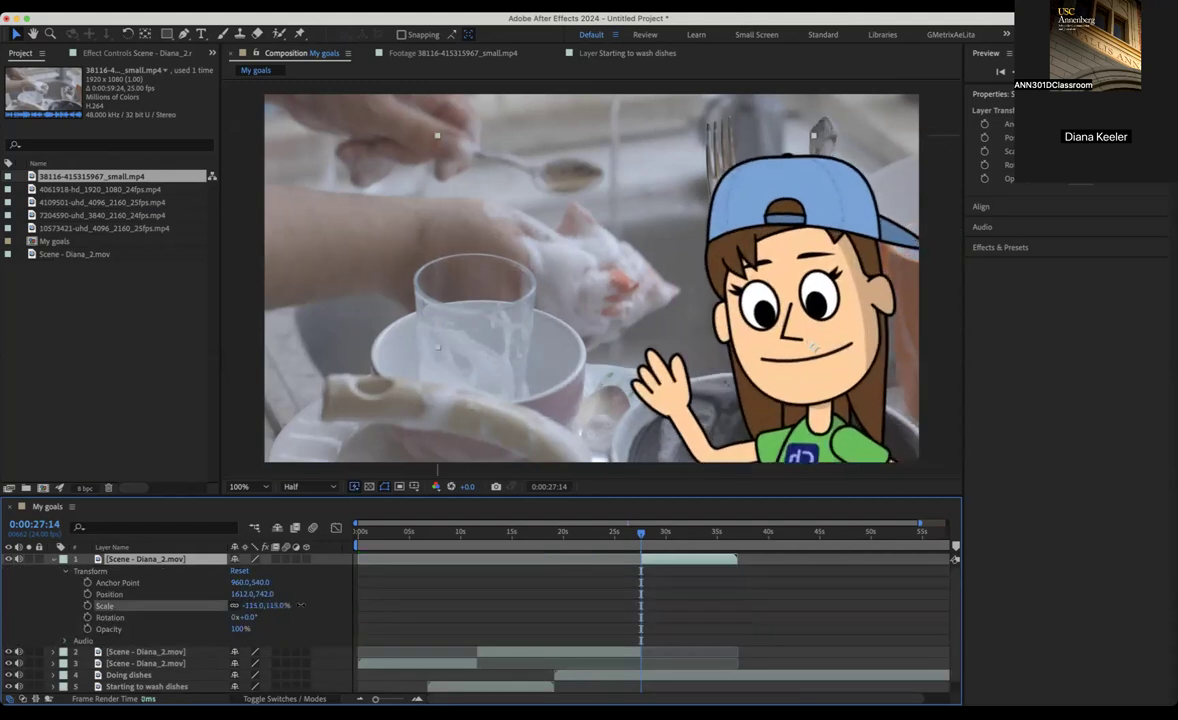
left_click_drag(805, 450, 588, 378)
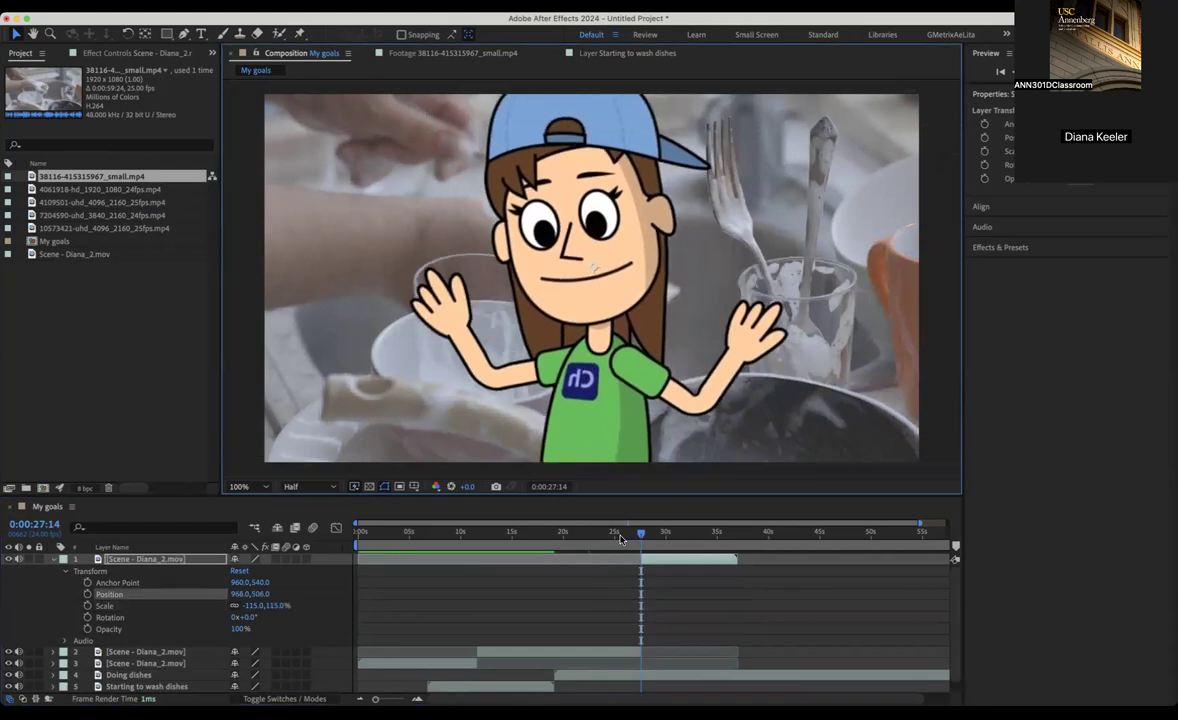
Play the composition from 0:00:23:06 to review the change to the enlarged, centered puppet.
left_click(597, 536)
key("space")
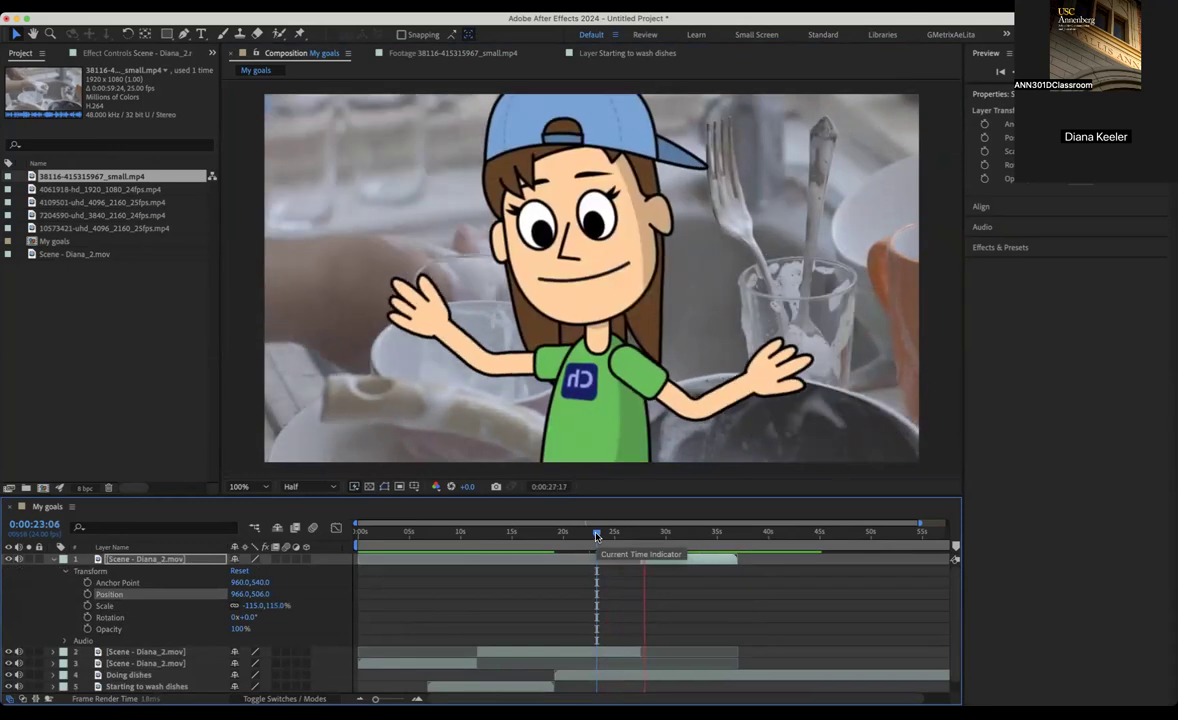
key("space")
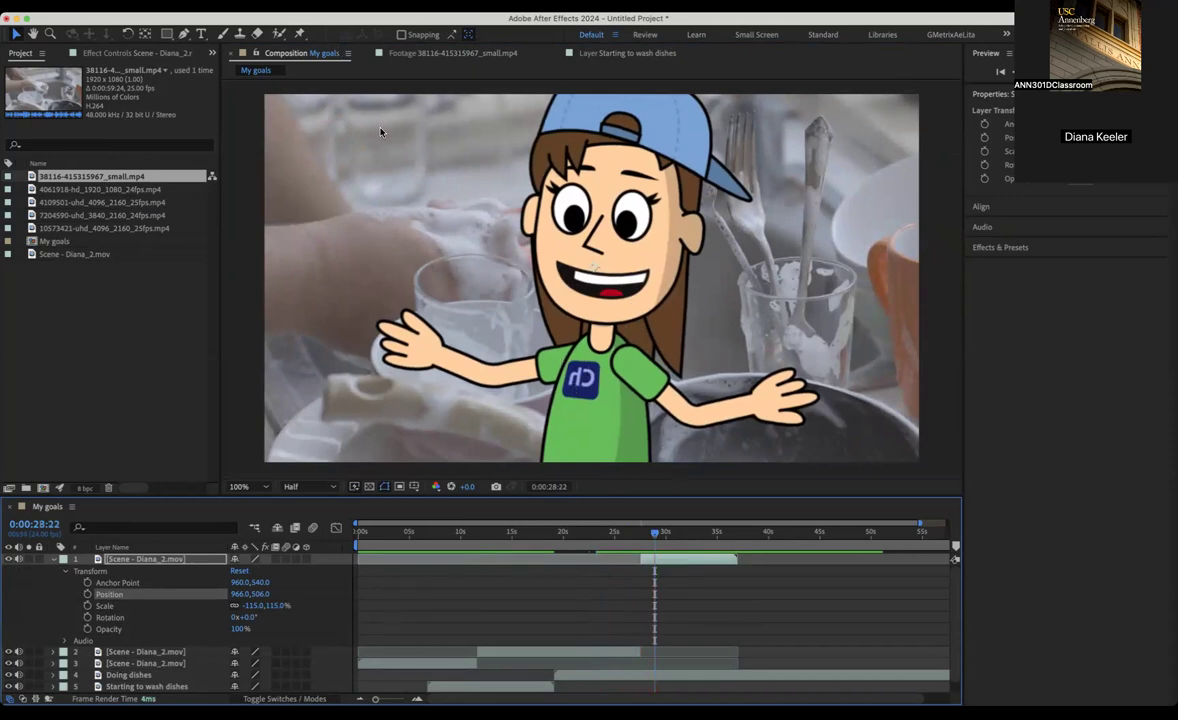
Flip the last puppet segment horizontally at 115% scale and preview the composition from 0:00:25:14.
left_click(239, 7)
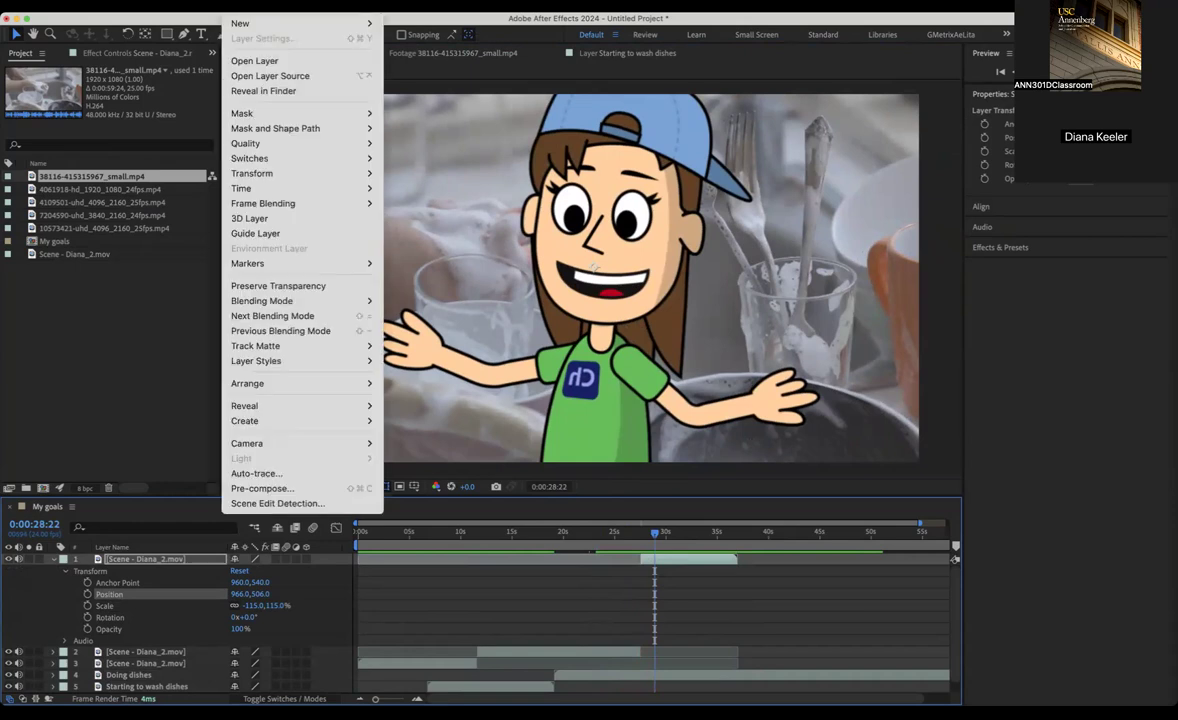
mouse_move(330, 173)
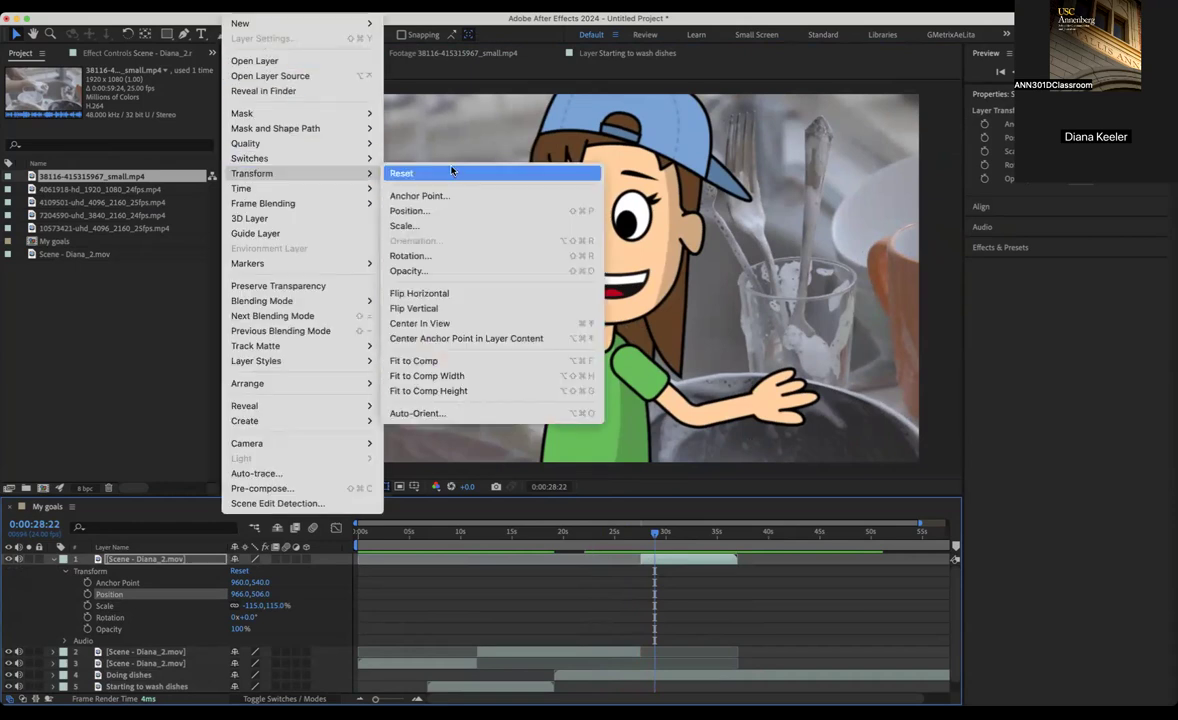
left_click(488, 294)
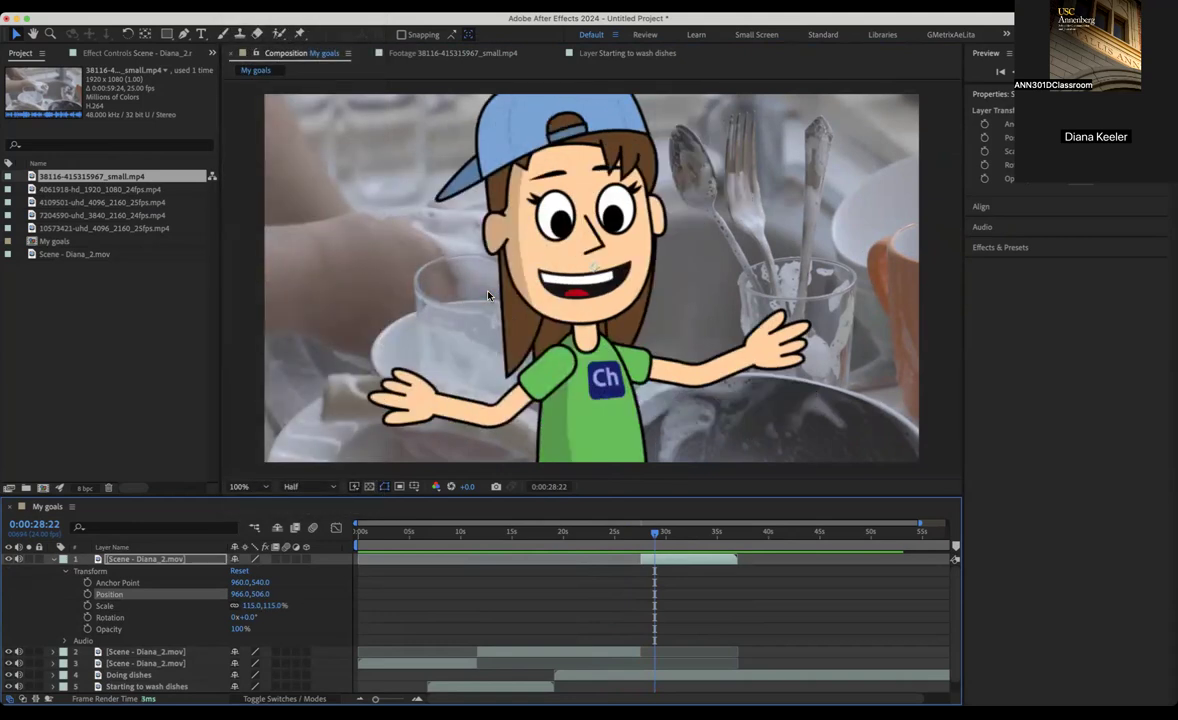
left_click(620, 536)
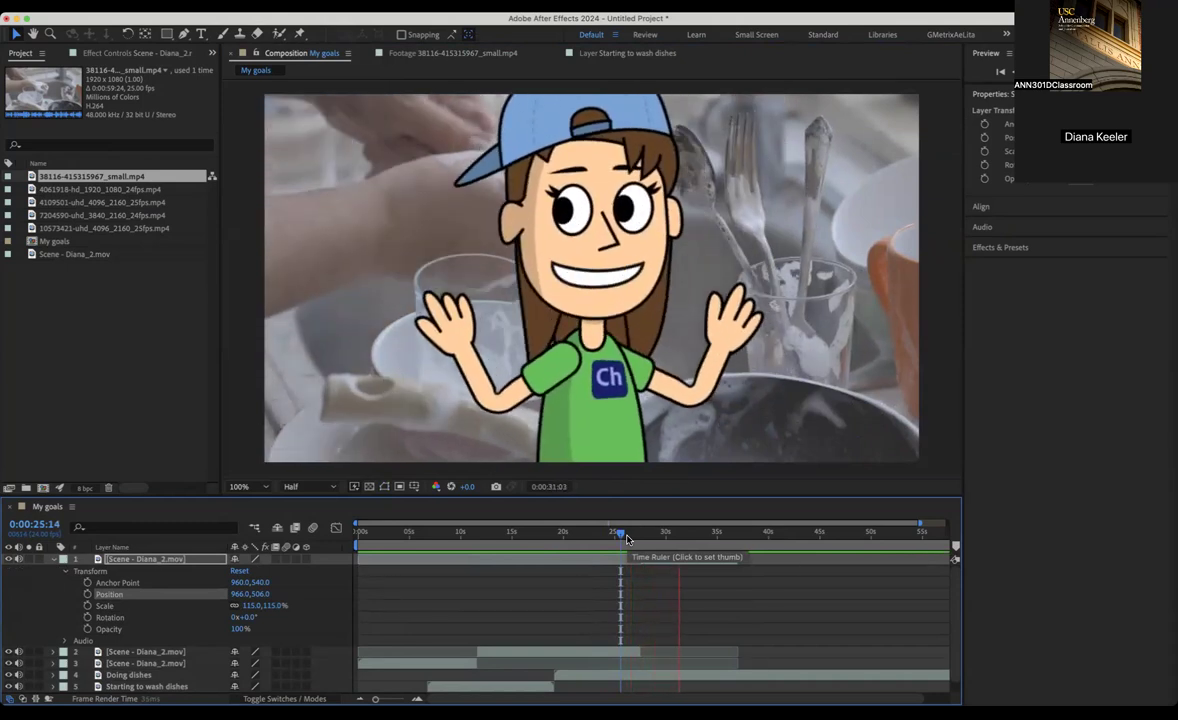
key("space")
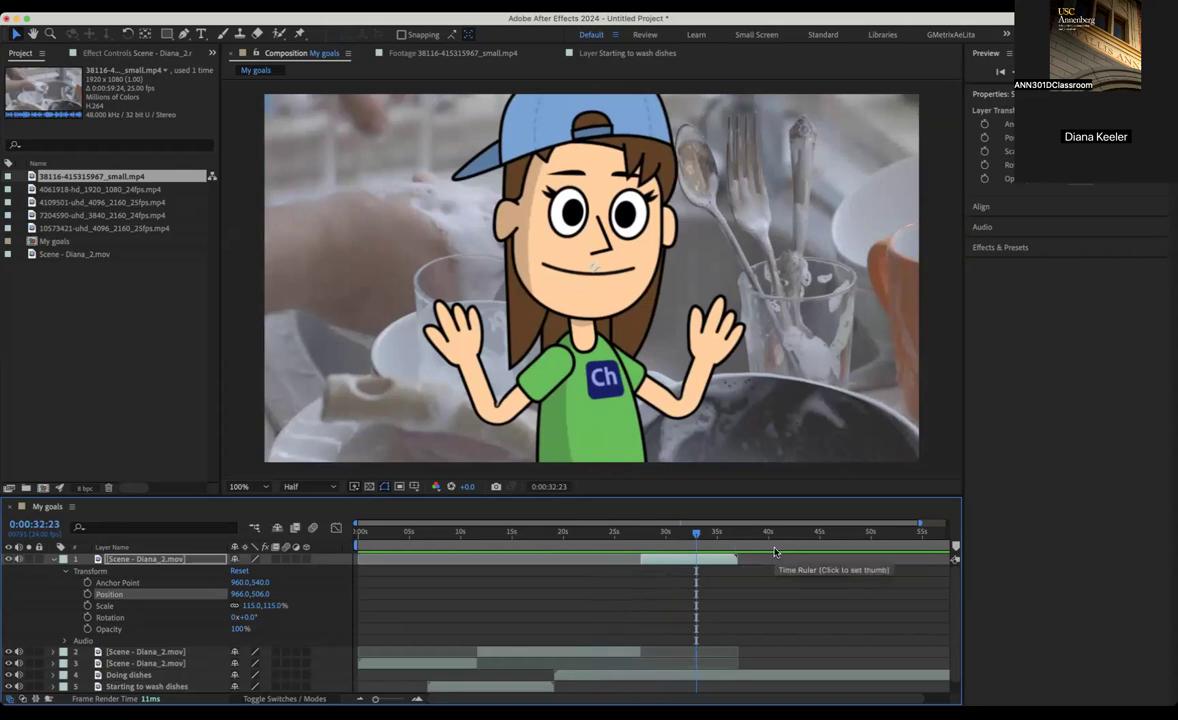
Save the project as my-goals.aep in the Downloads folder.
key("super+s")
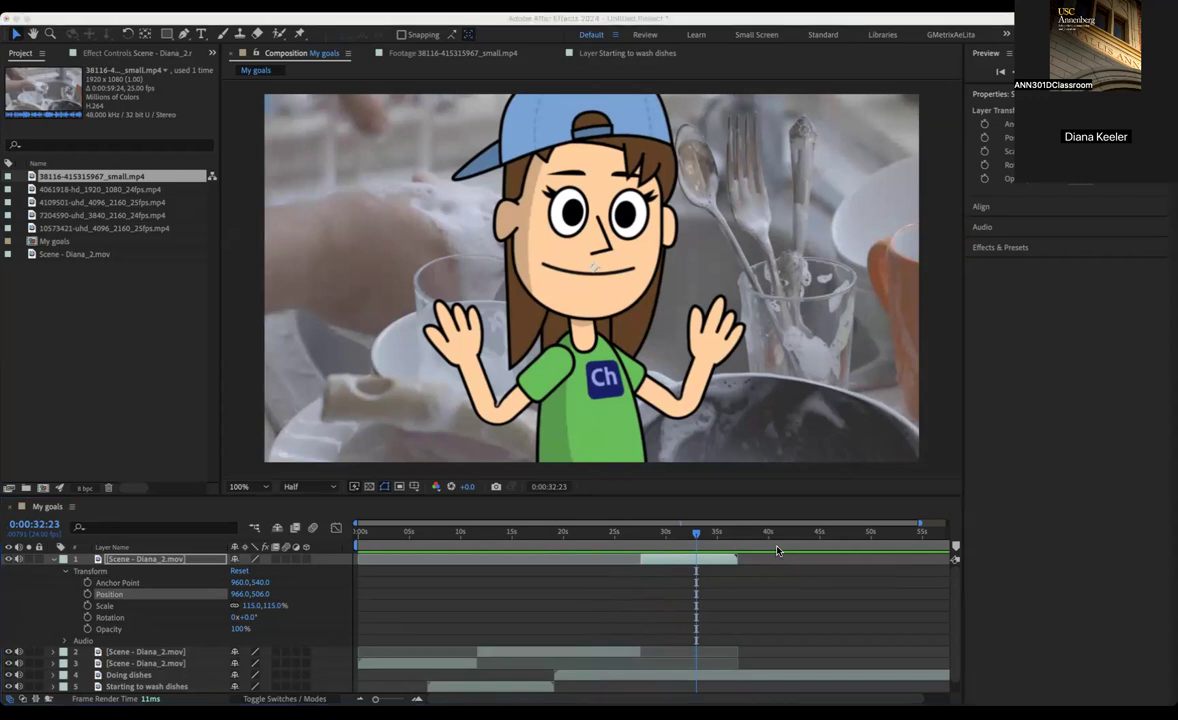
type("my goals")
key("Return")
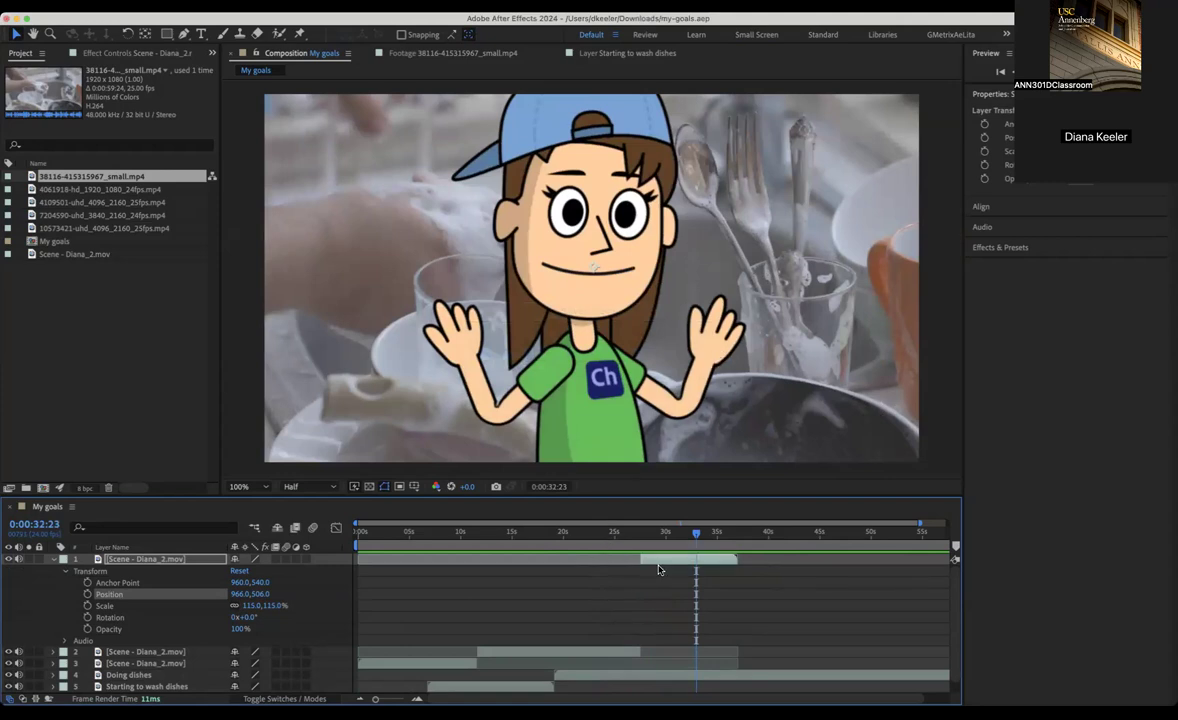
Split the Doing dishes layer at 0:00:37:02, where the last puppet segment ends, and delete the part after the split.
left_click_drag(920, 523, 951, 519)
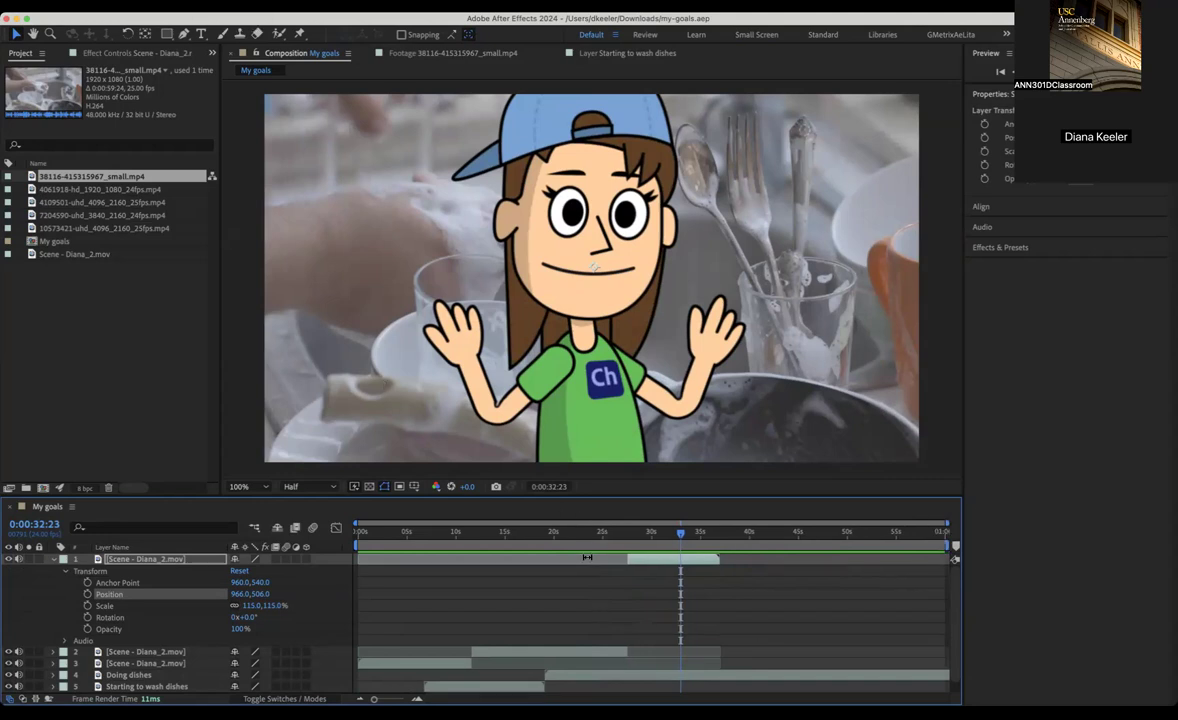
scroll(662, 605, "down", 1)
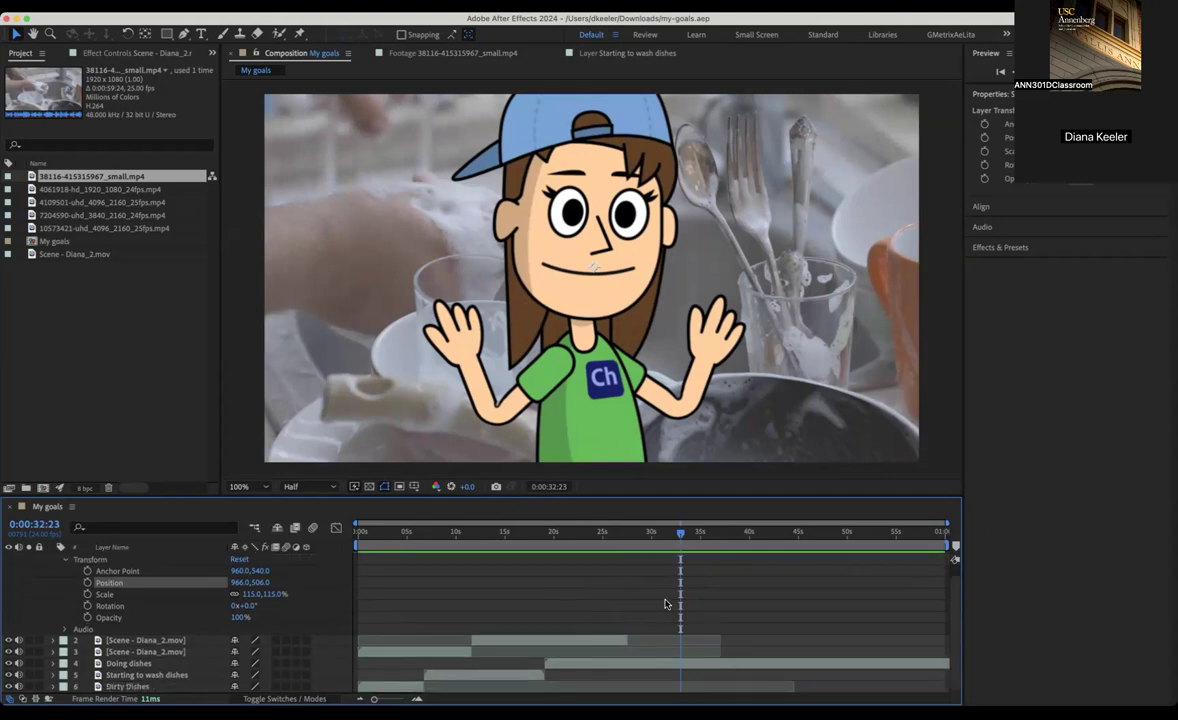
scroll(720, 575, "up", 1)
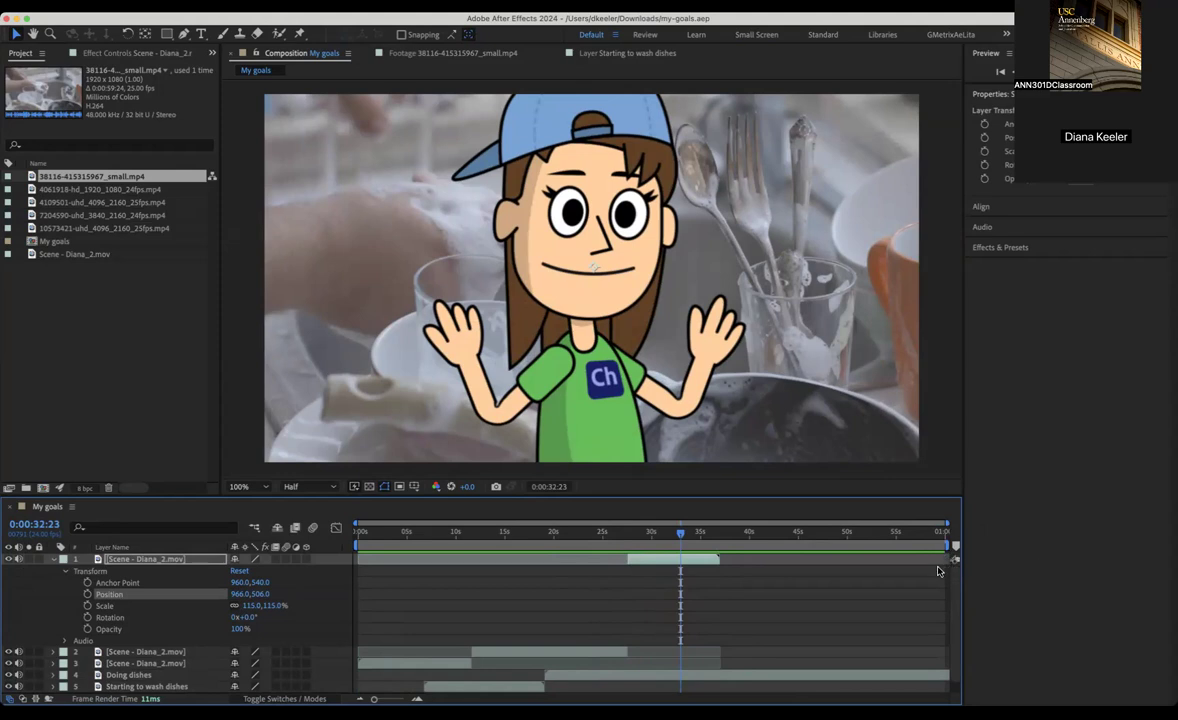
scroll(907, 602, "down", 1)
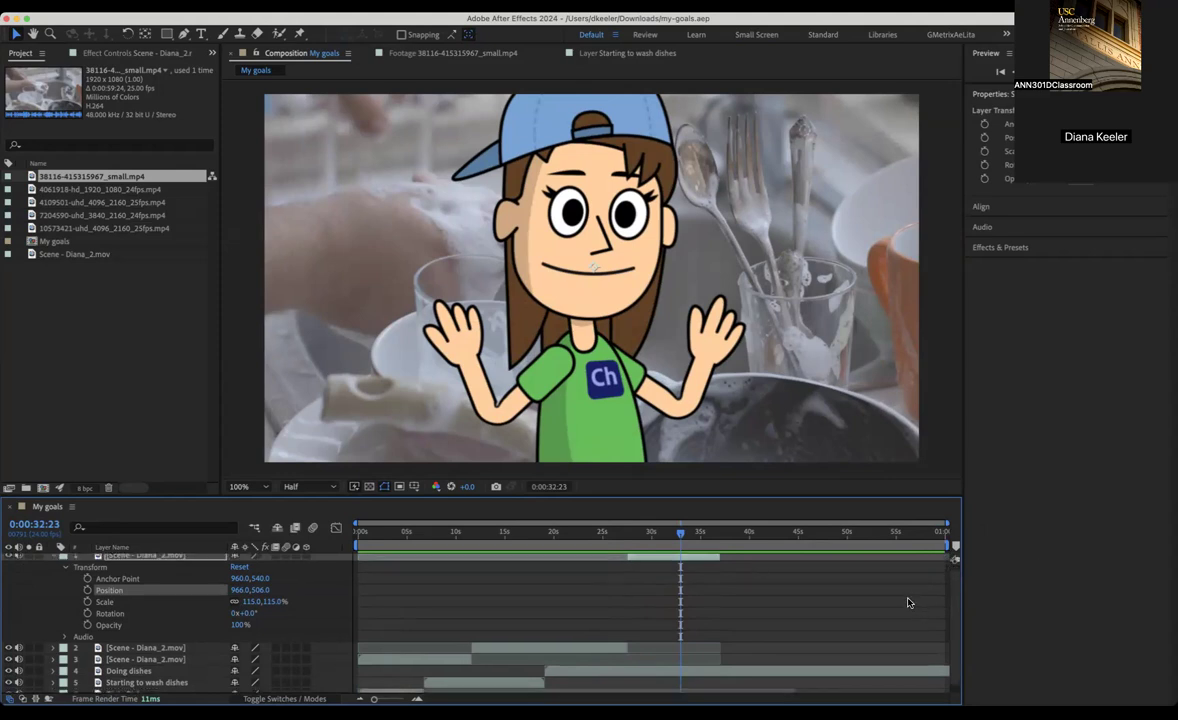
left_click(918, 672)
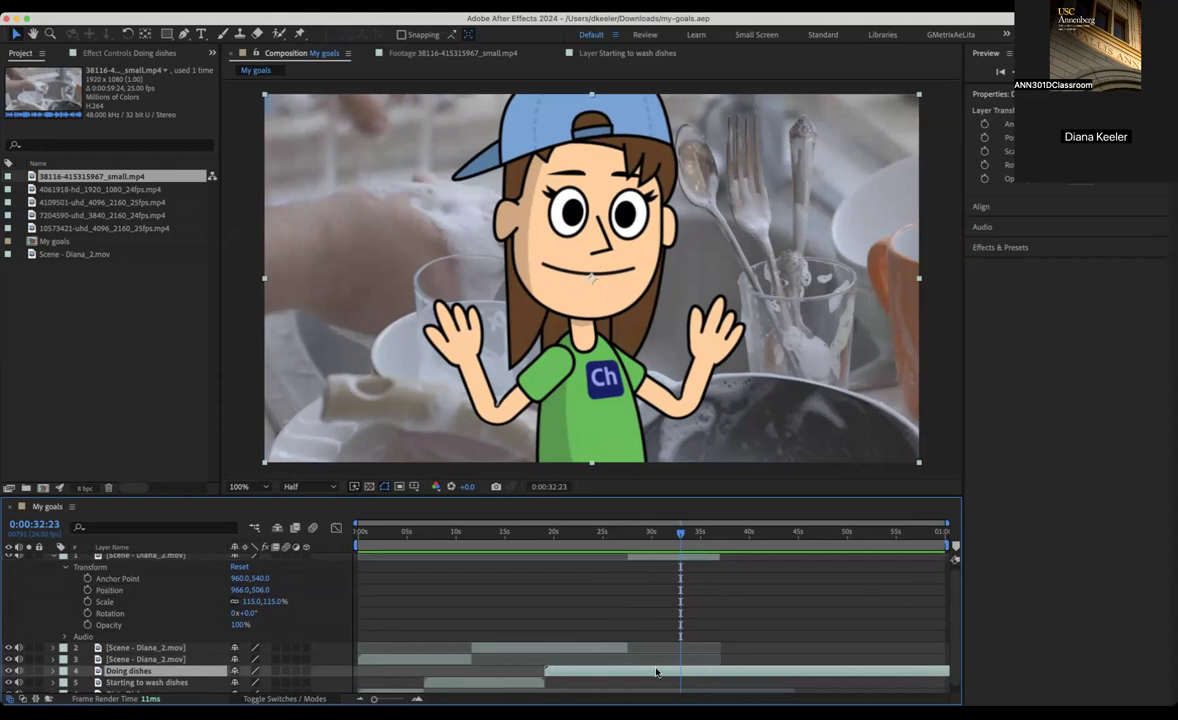
left_click_drag(681, 534, 721, 537)
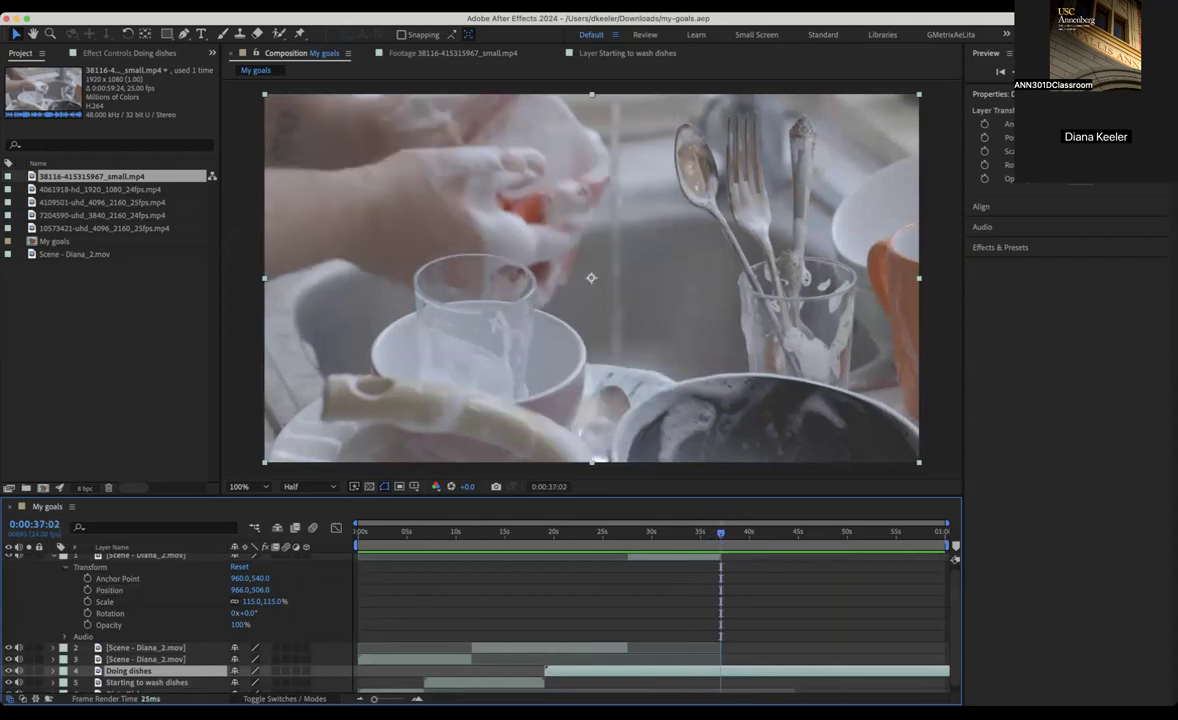
left_click(130, 6)
left_click(200, 190)
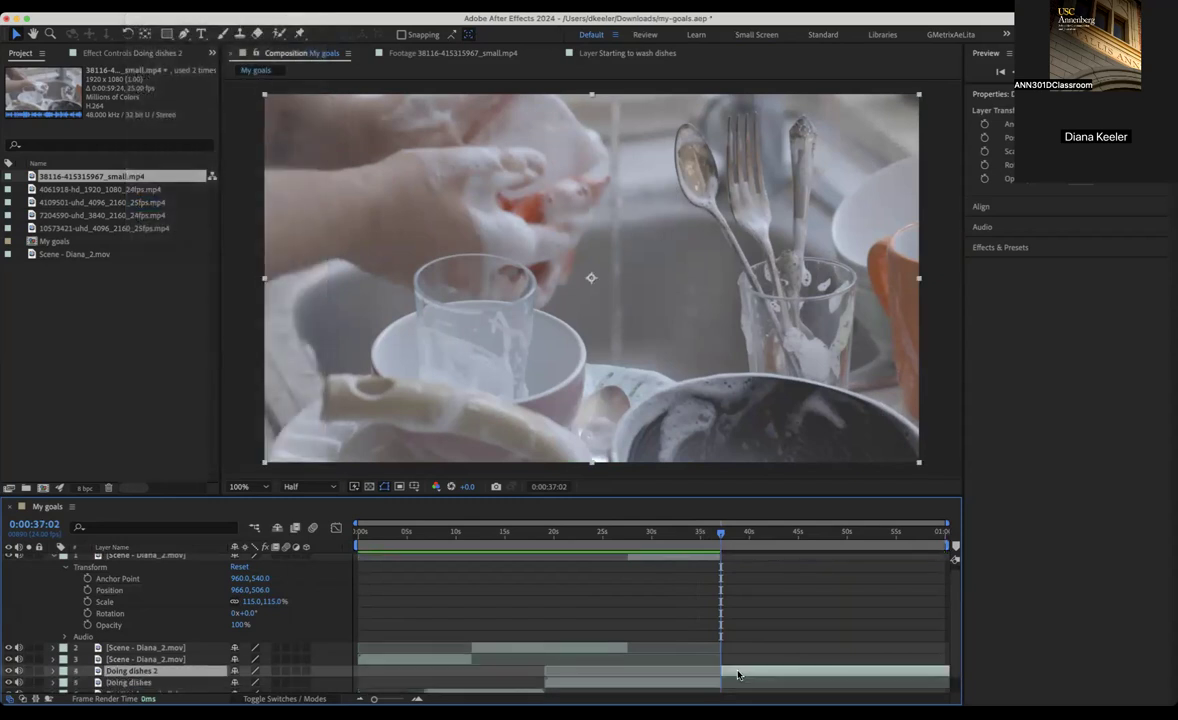
key("Delete")
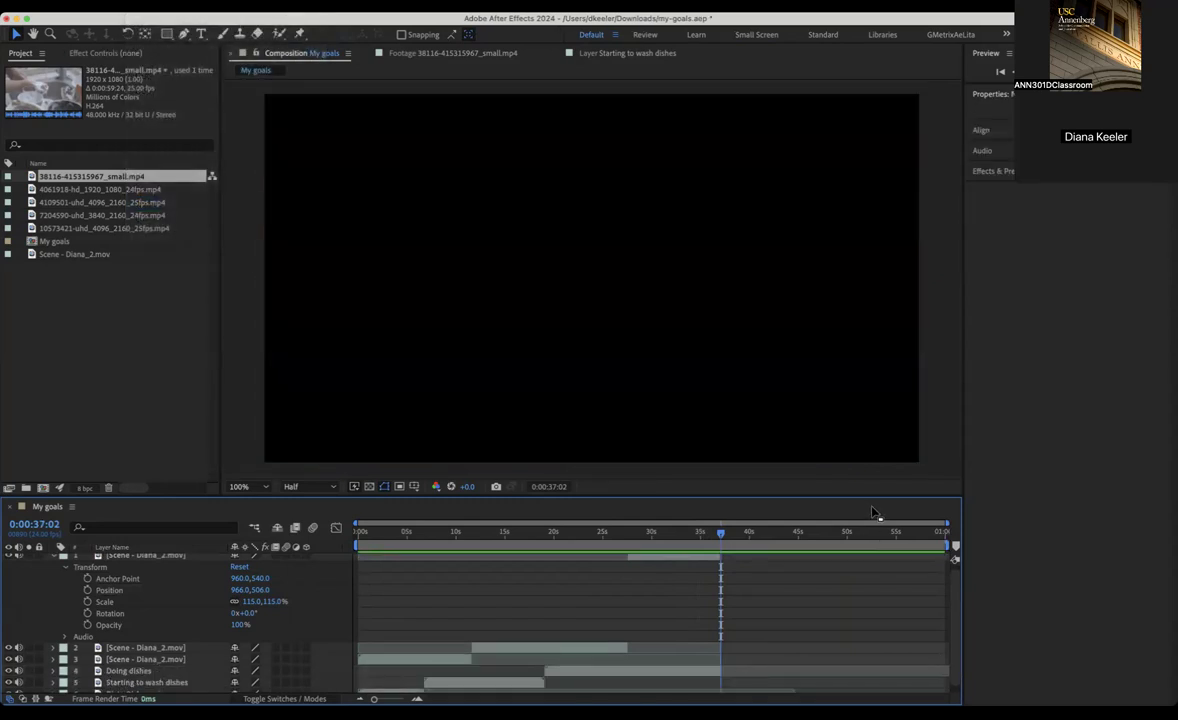
Set the current time to 0:00:37:03 and trim the end of the composition's work area to it.
left_click(716, 537)
left_click_drag(716, 539, 721, 539)
left_click(716, 538)
left_click_drag(716, 540, 718, 540)
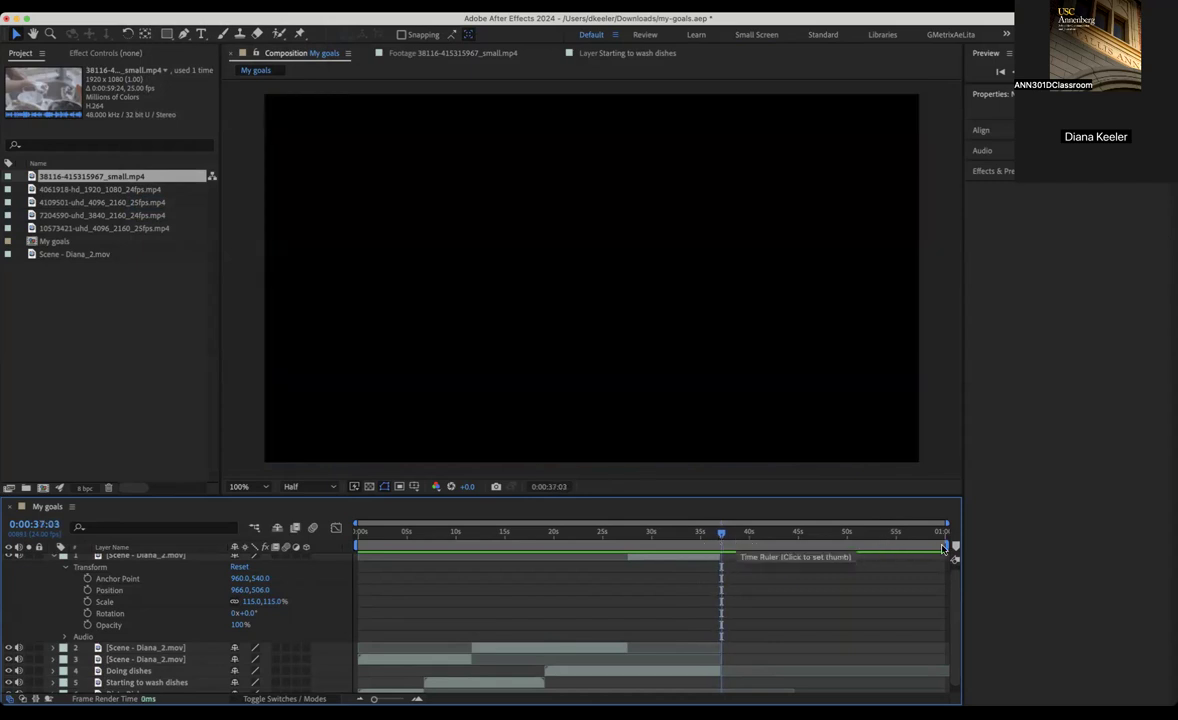
left_click_drag(950, 545, 725, 544)
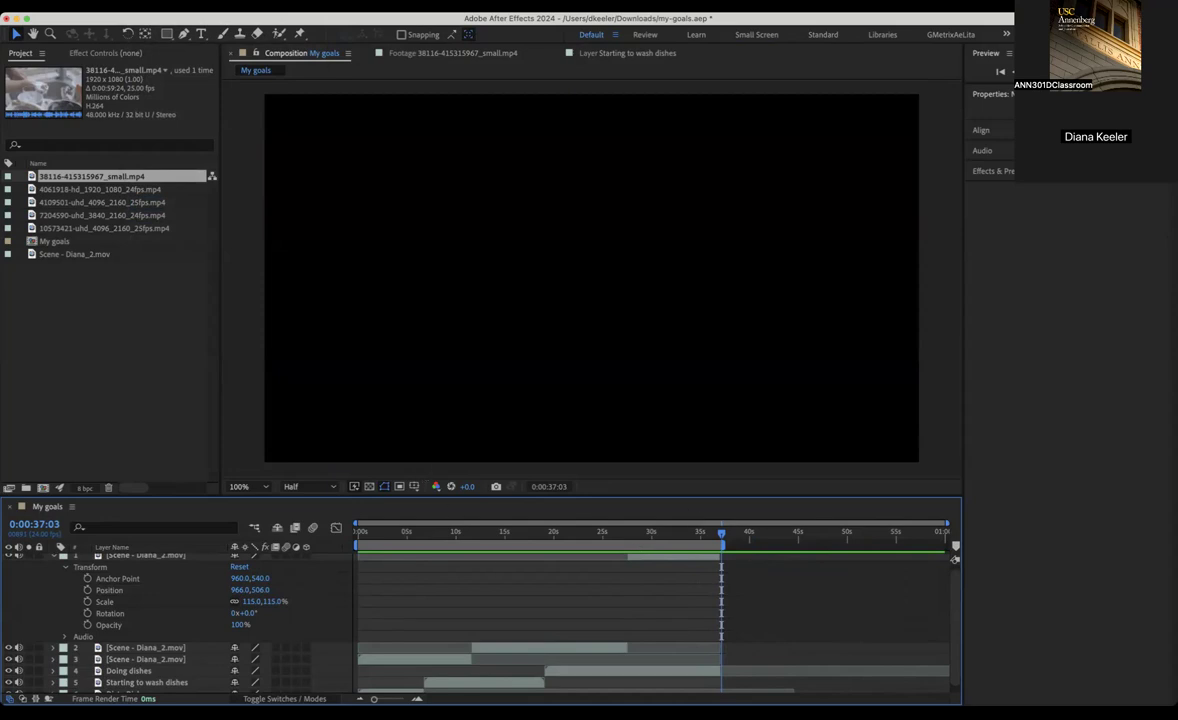
Add the My goals composition to the Render Queue and accept an H.264 output module with RGB channels and automatic audio output.
left_click(108, 6)
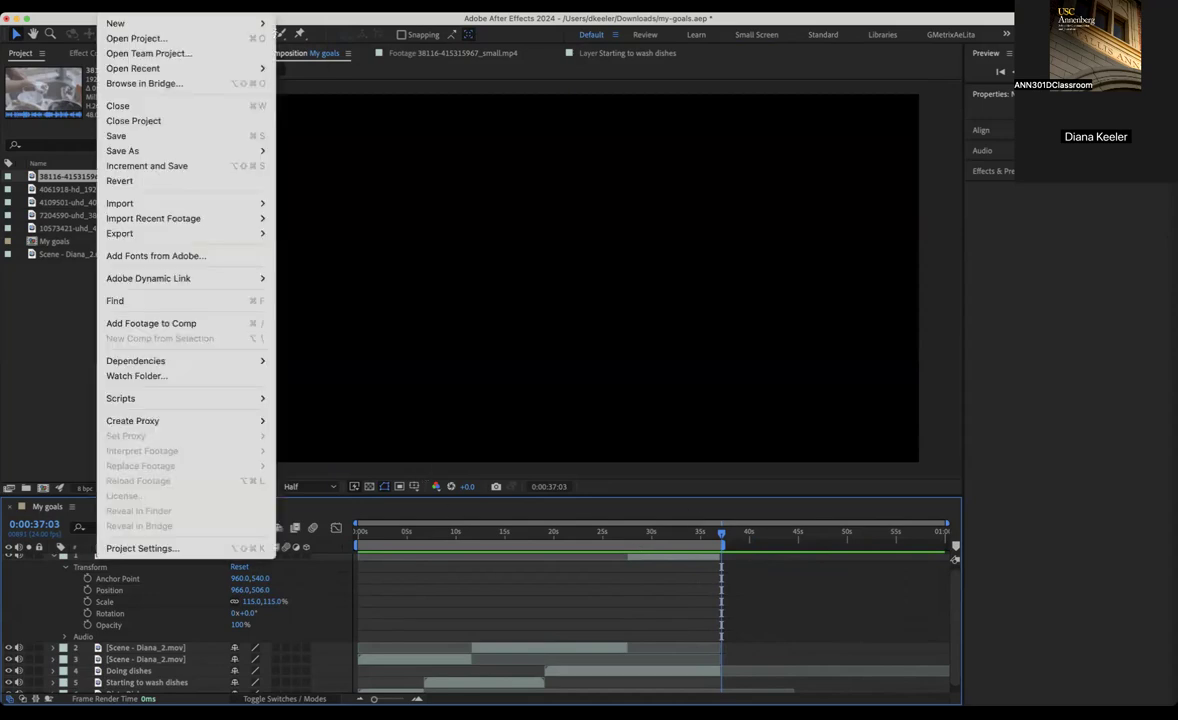
mouse_move(213, 233)
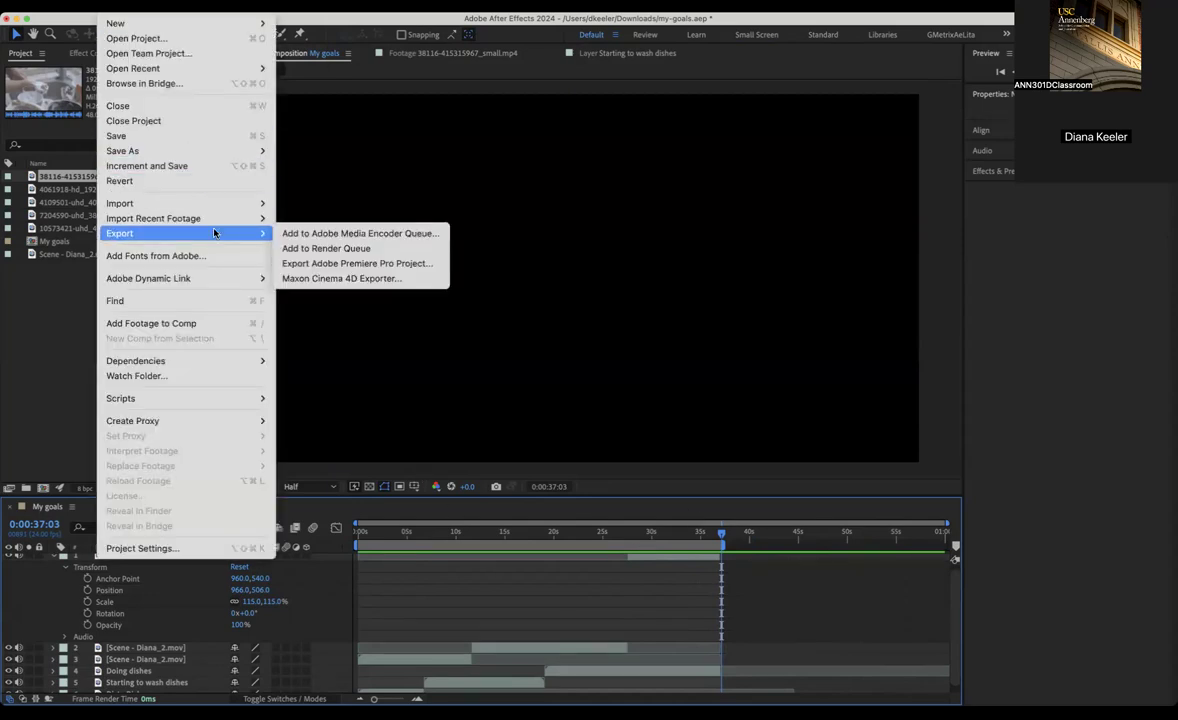
left_click(336, 249)
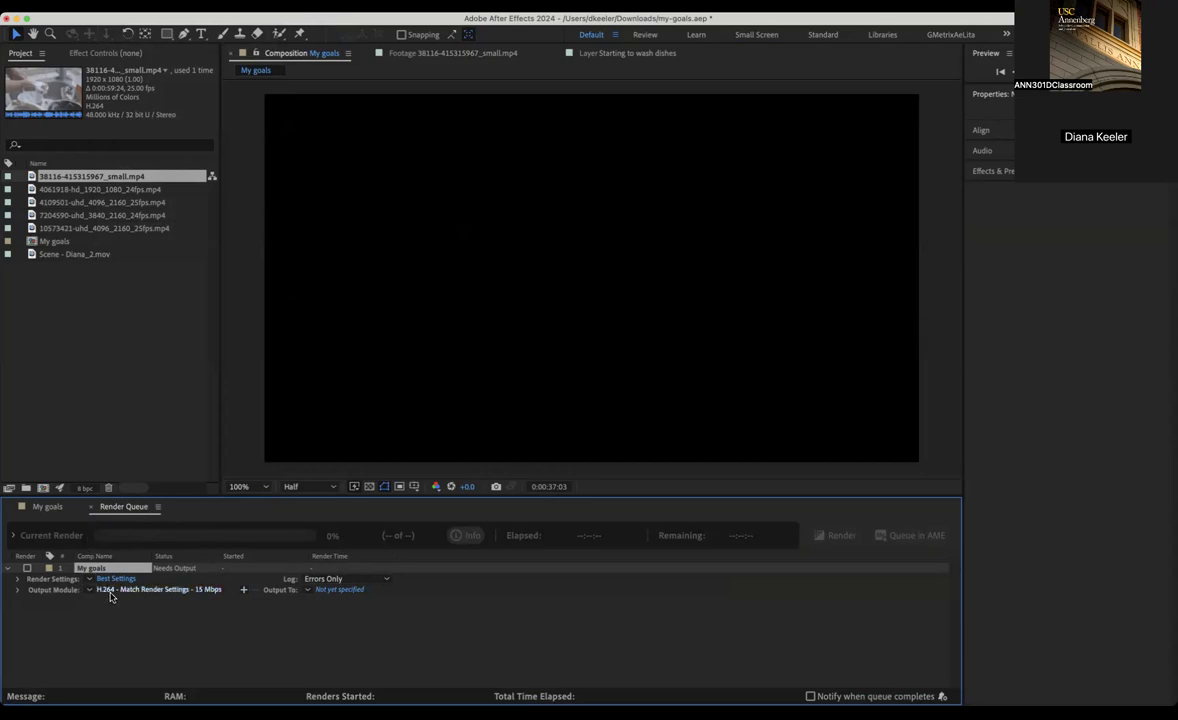
left_click(165, 590)
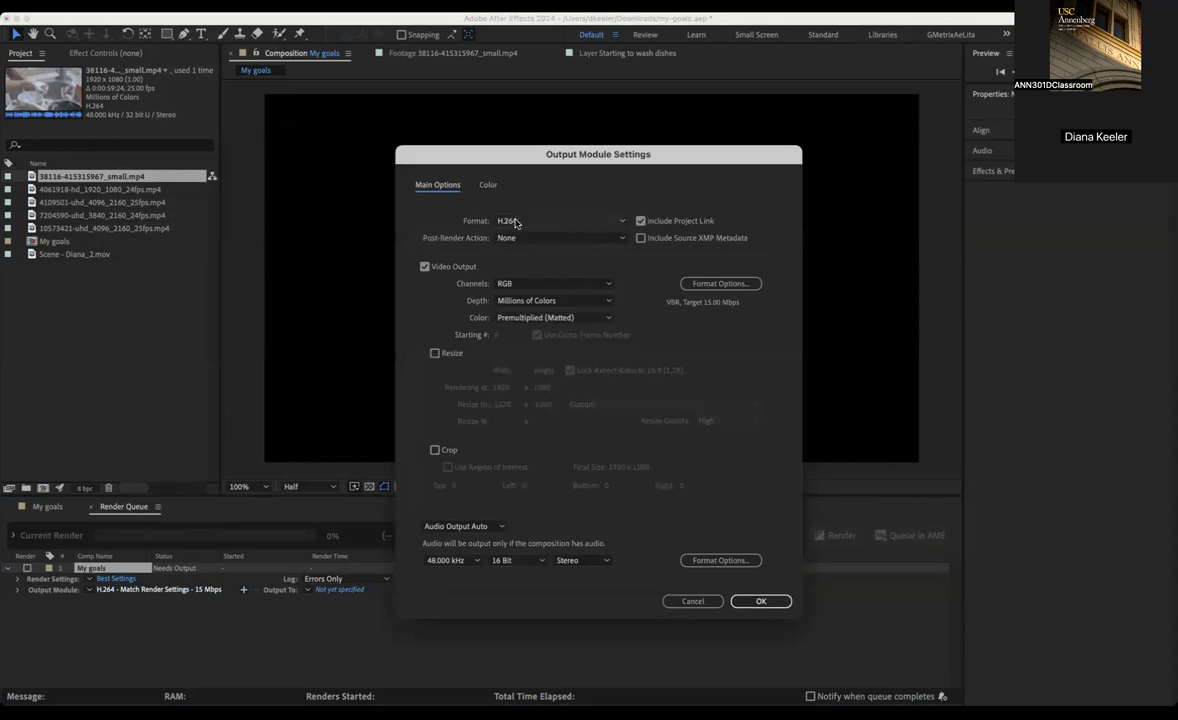
left_click(763, 600)
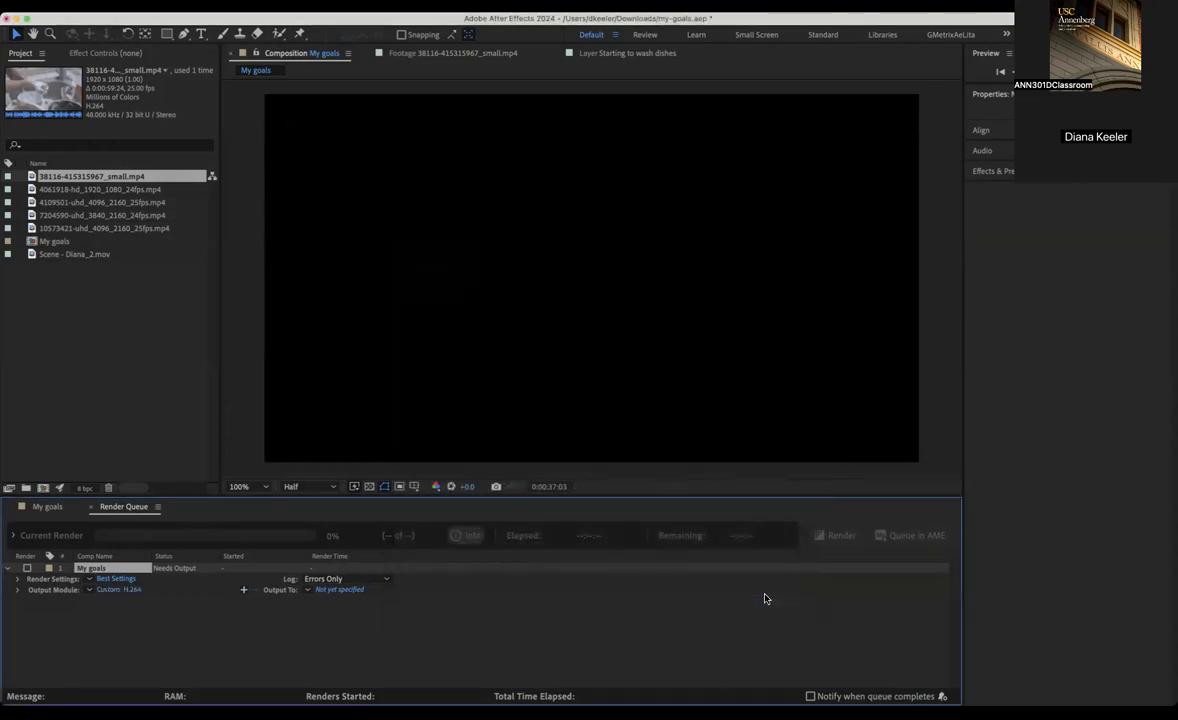
Set the render output to My goals.mp4 on the Desktop and render the queued composition.
left_click(345, 591)
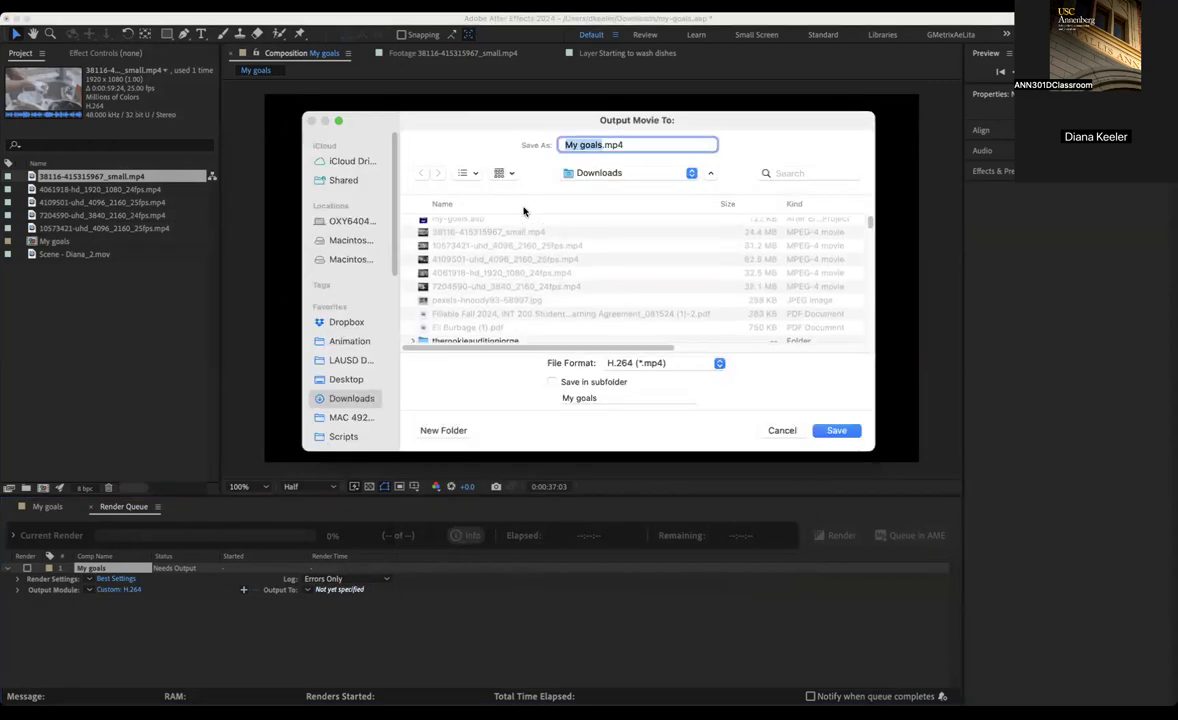
left_click(350, 379)
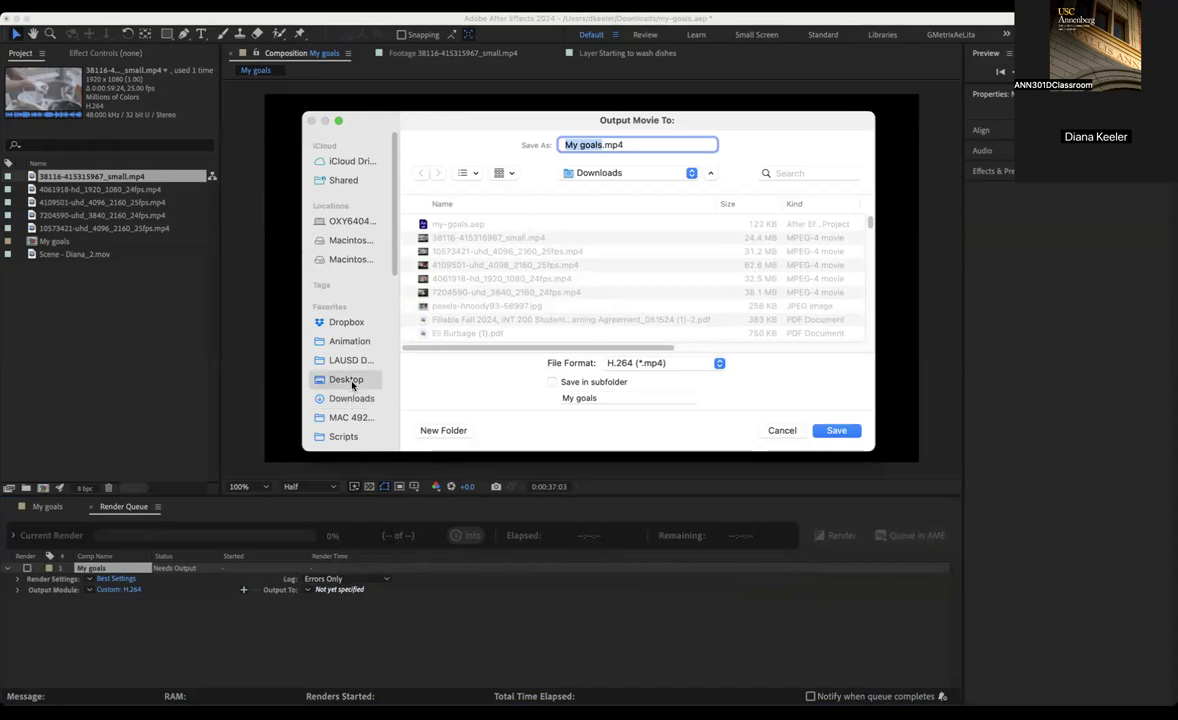
left_click(840, 432)
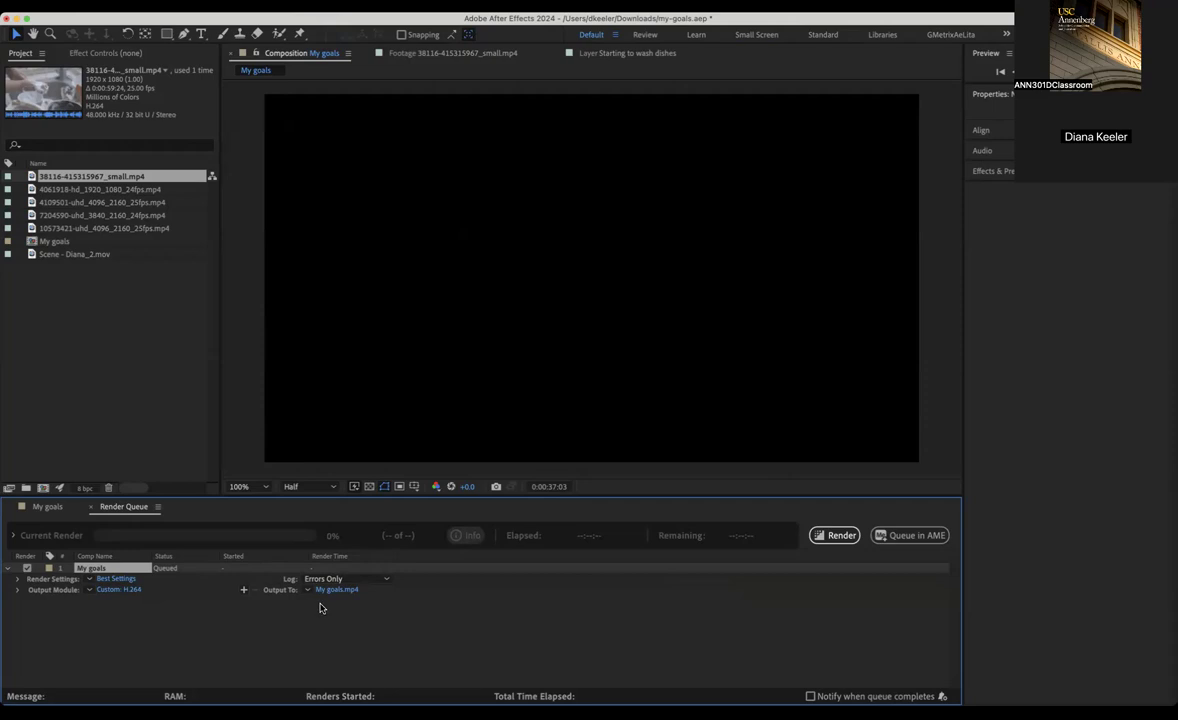
left_click(840, 536)
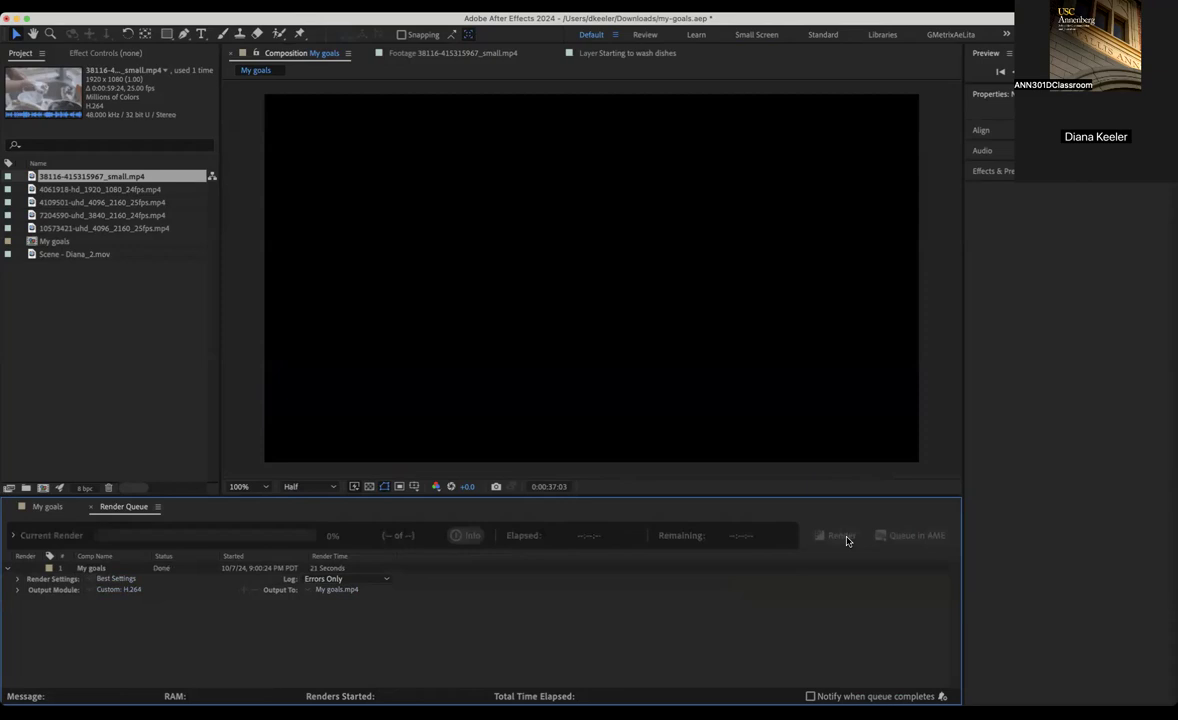
Return to the My goals timeline and scrub from 0:00:10:06 to 0:00:29:21 to review the puppet segments.
left_click(44, 508)
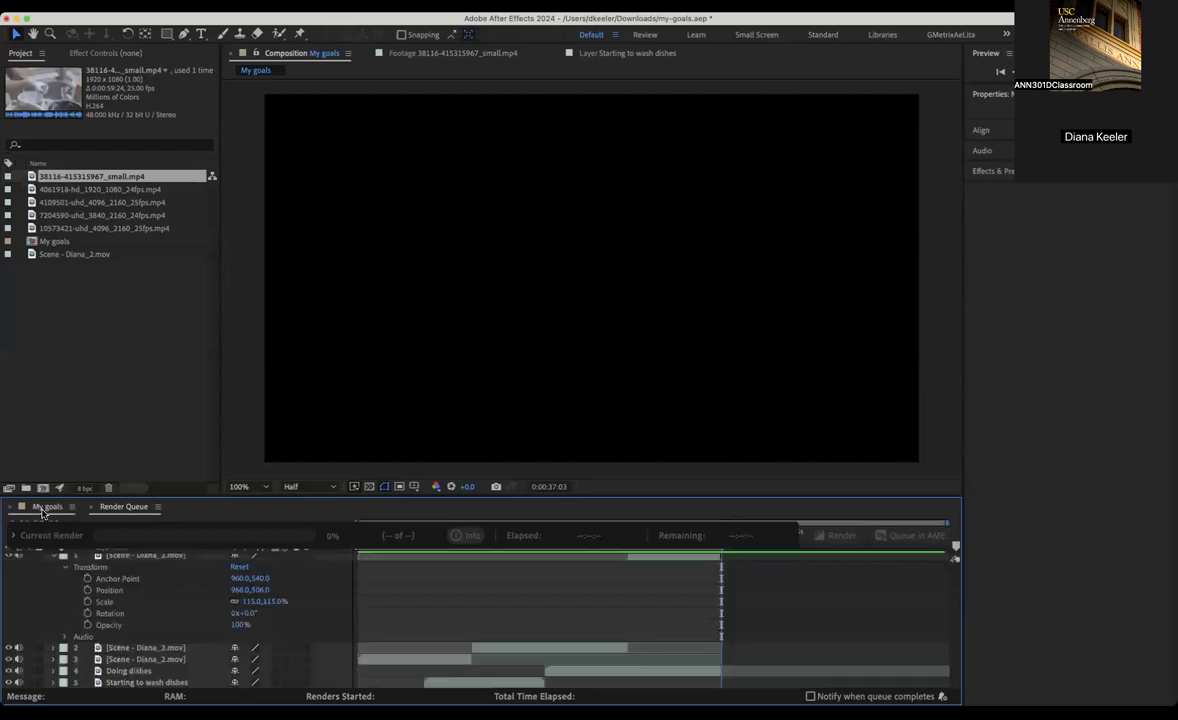
left_click(458, 531)
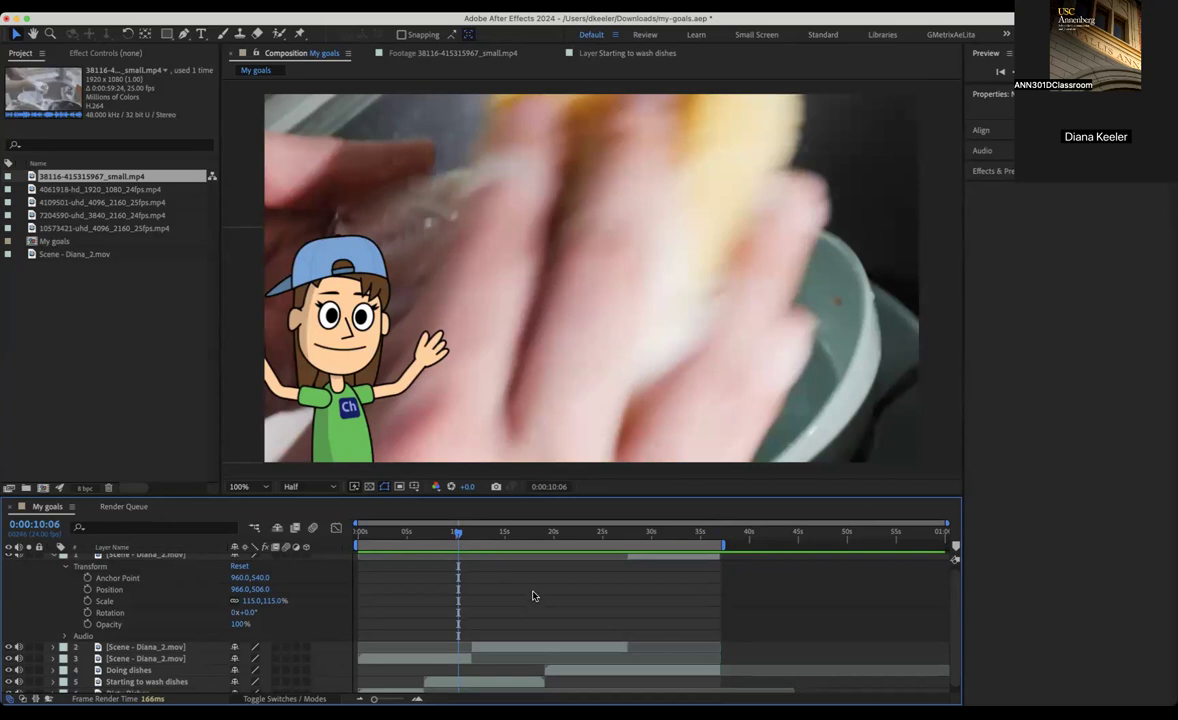
scroll(534, 600, "up", 1)
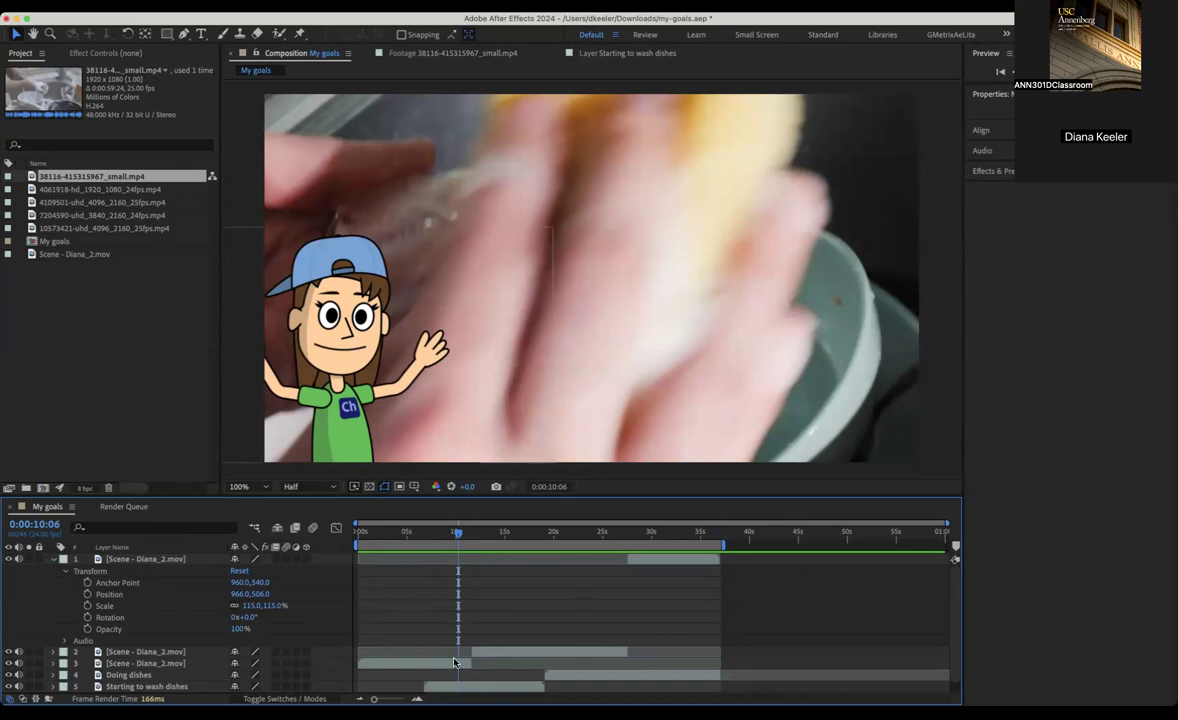
left_click_drag(457, 532, 650, 533)
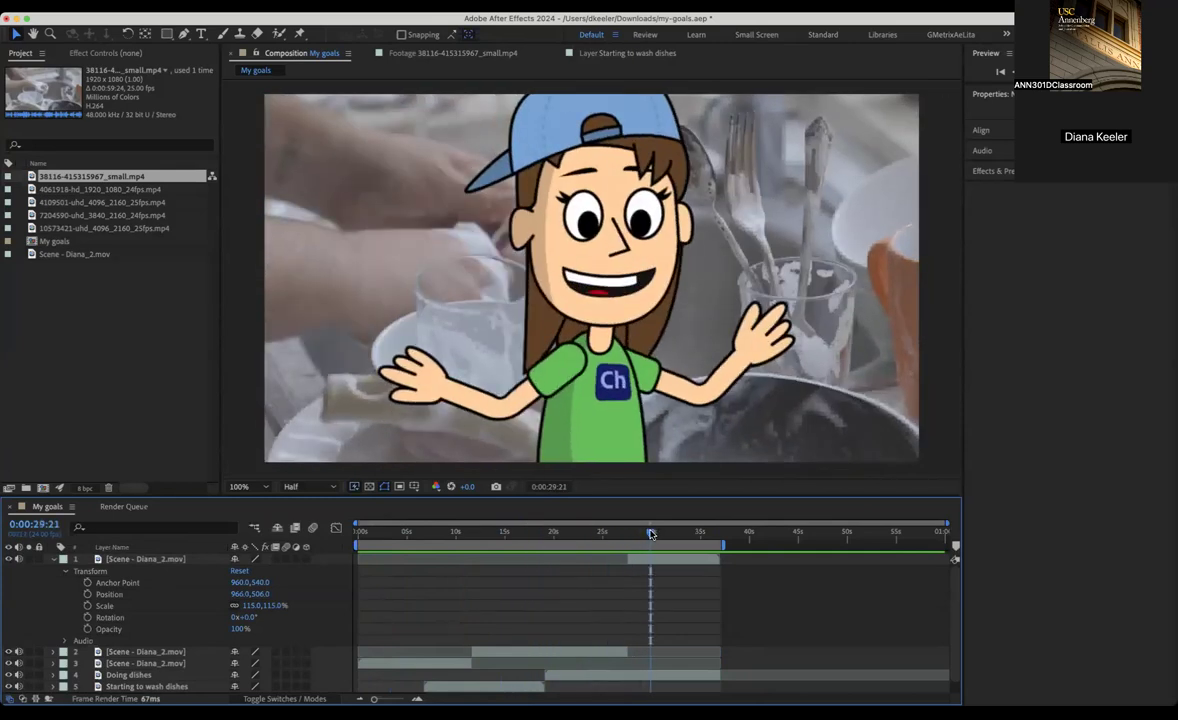